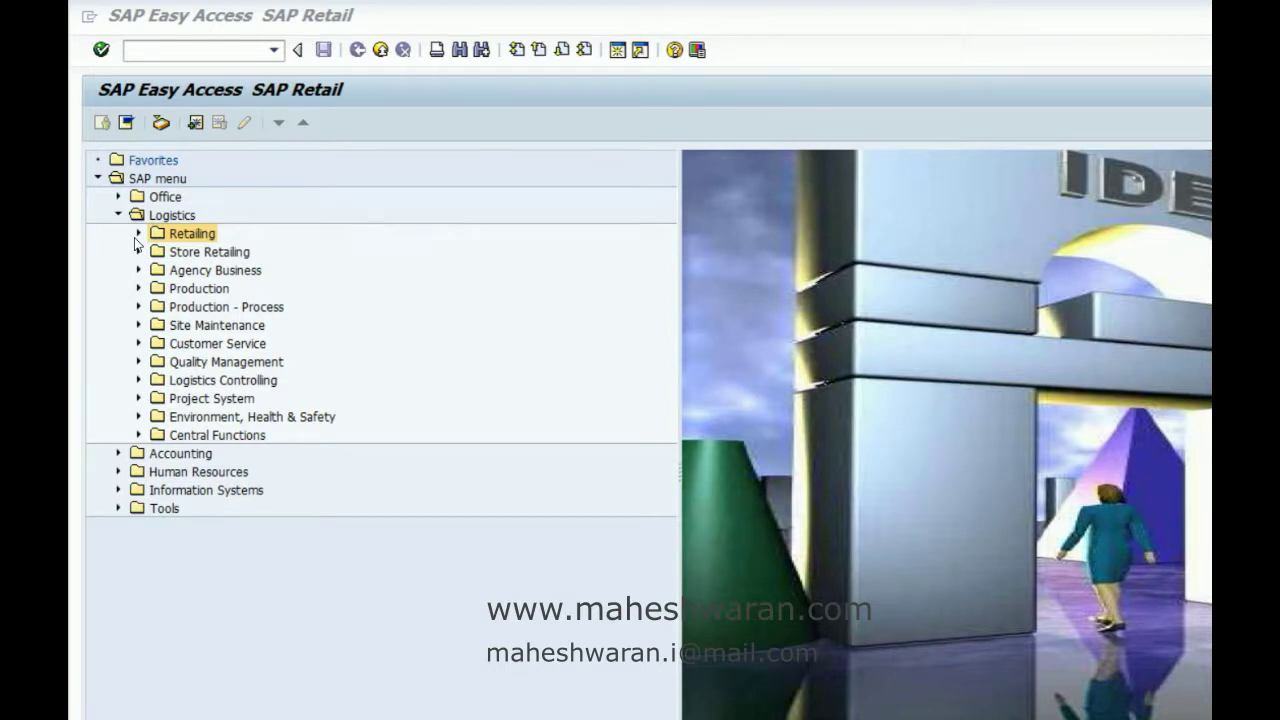
# Open Manage Maintenance Groups (WRFMGROUP) from the Article functions under Retailing master data
pyautogui.click(137, 236)
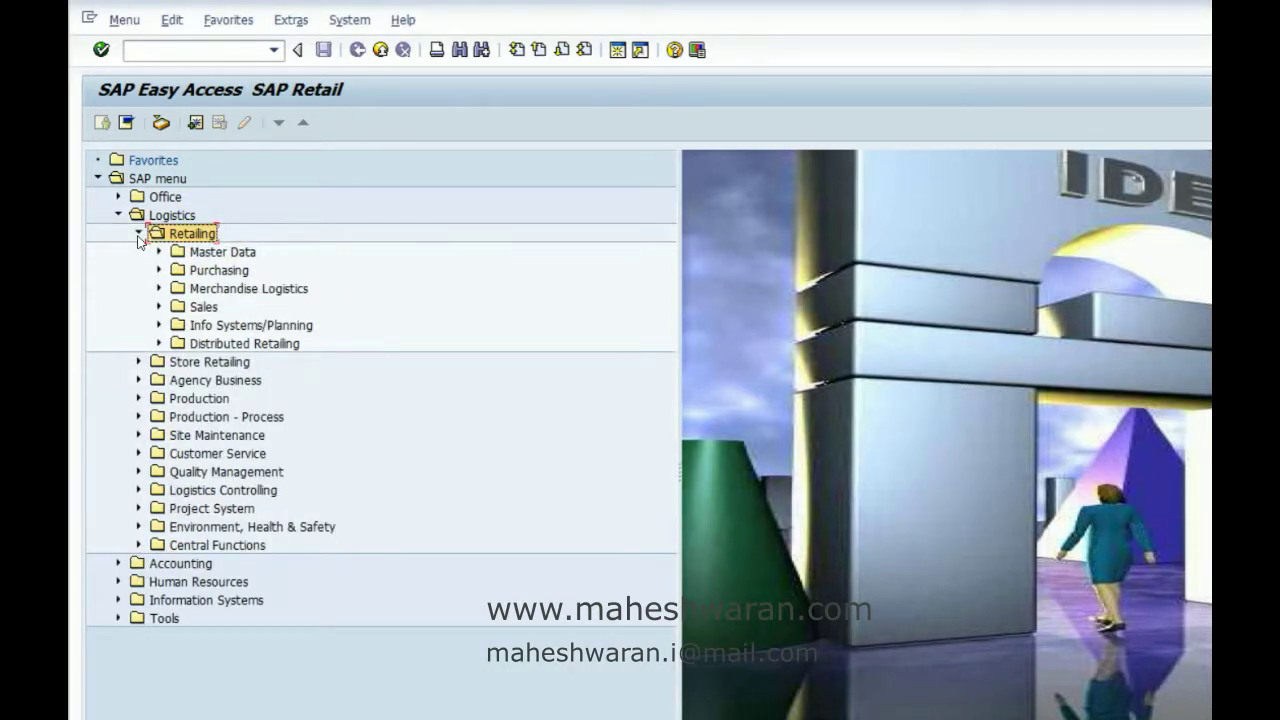
pyautogui.click(159, 252)
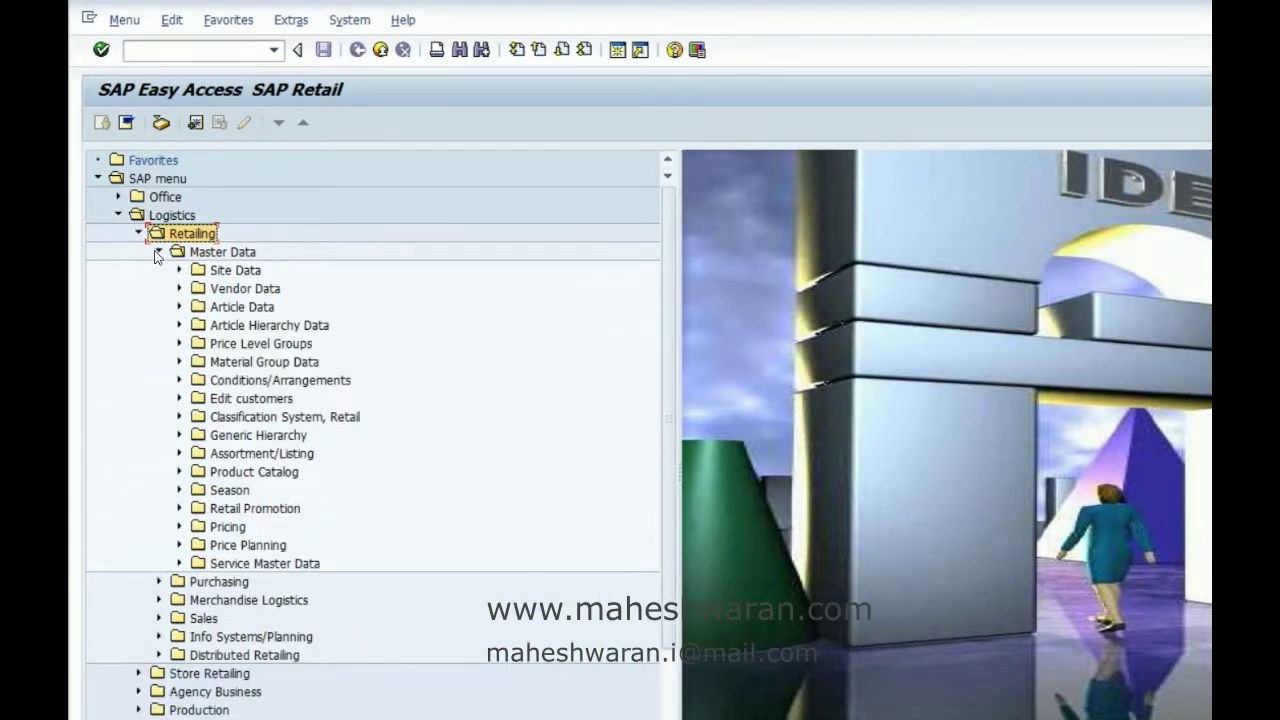
pyautogui.click(180, 307)
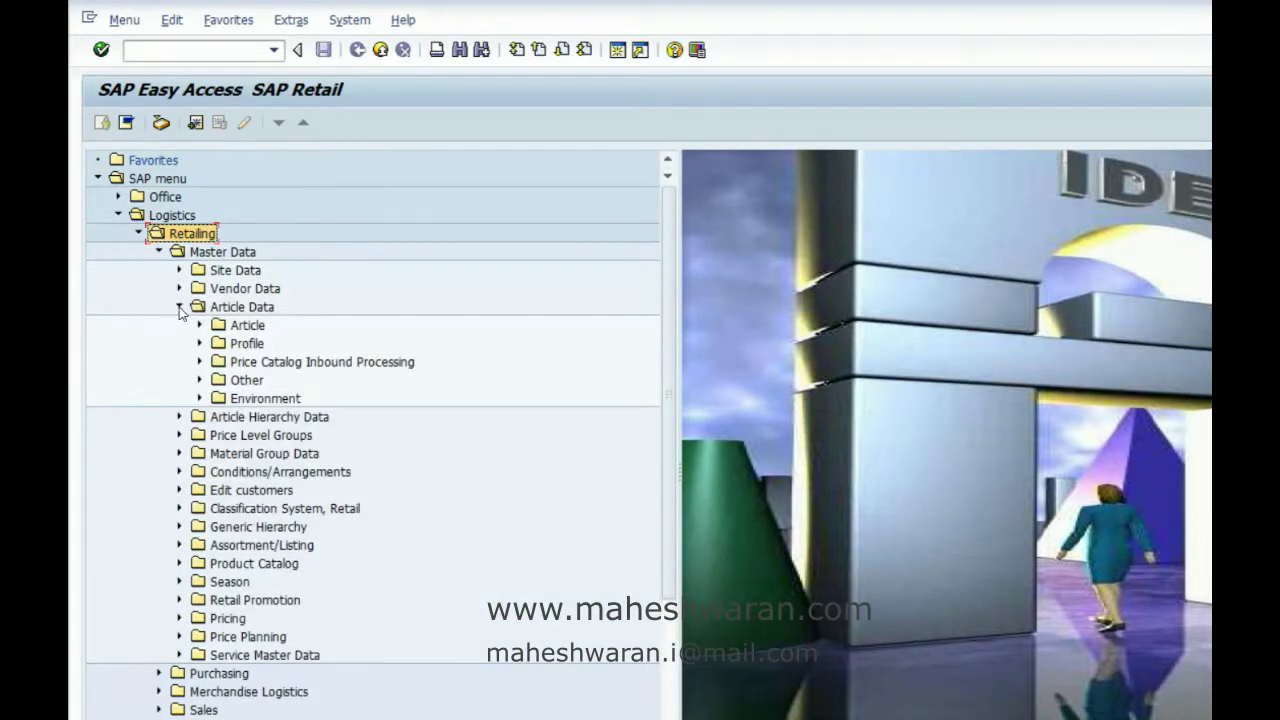
pyautogui.click(199, 326)
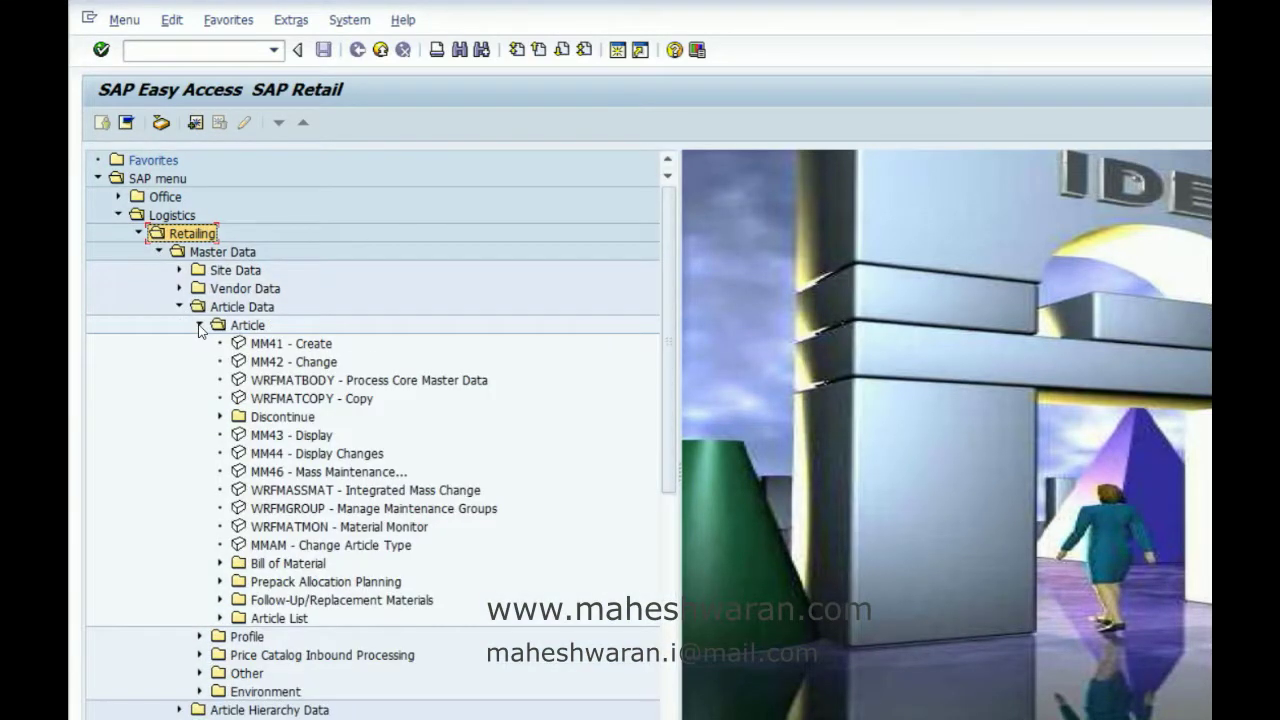
pyautogui.click(306, 387)
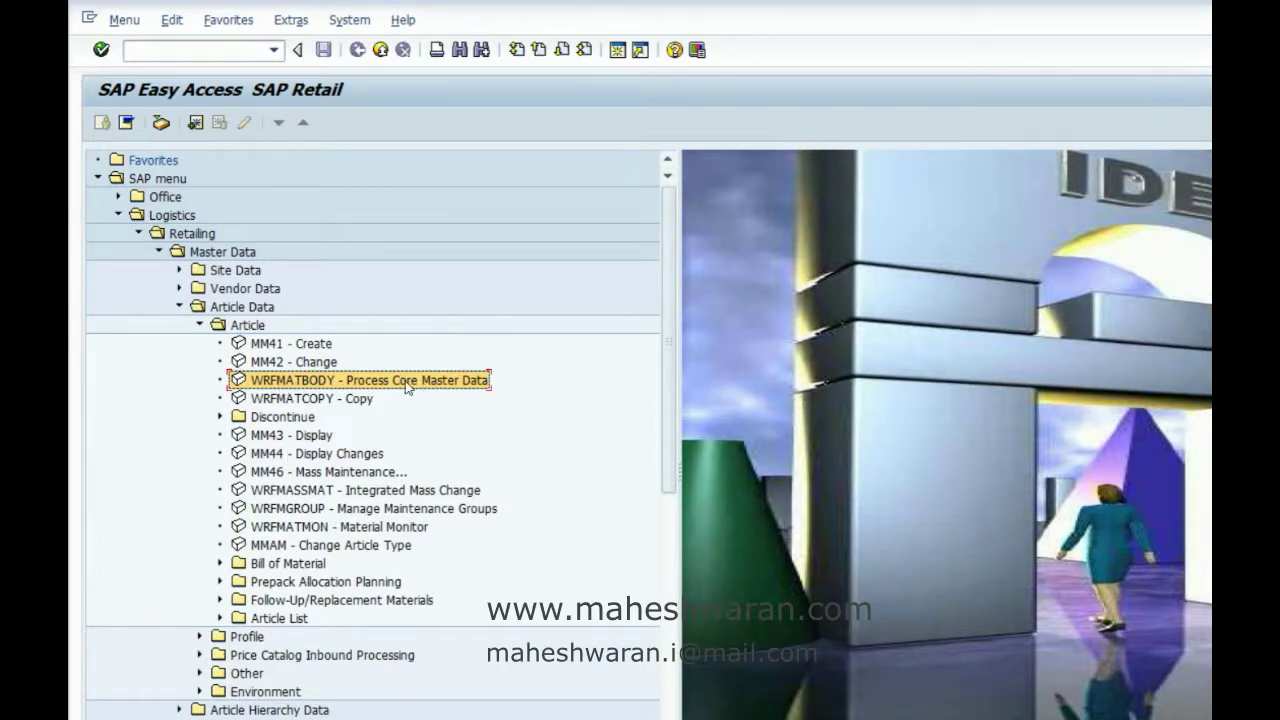
pyautogui.click(297, 510)
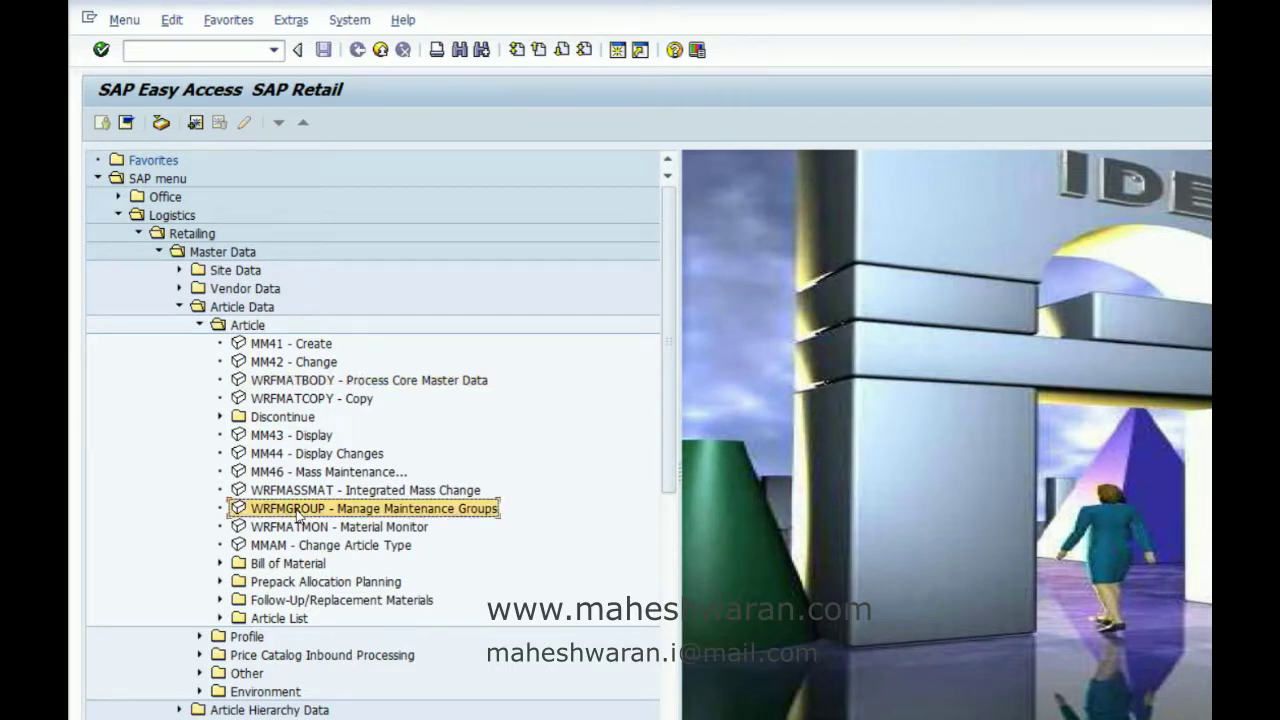
pyautogui.doubleClick(297, 510)
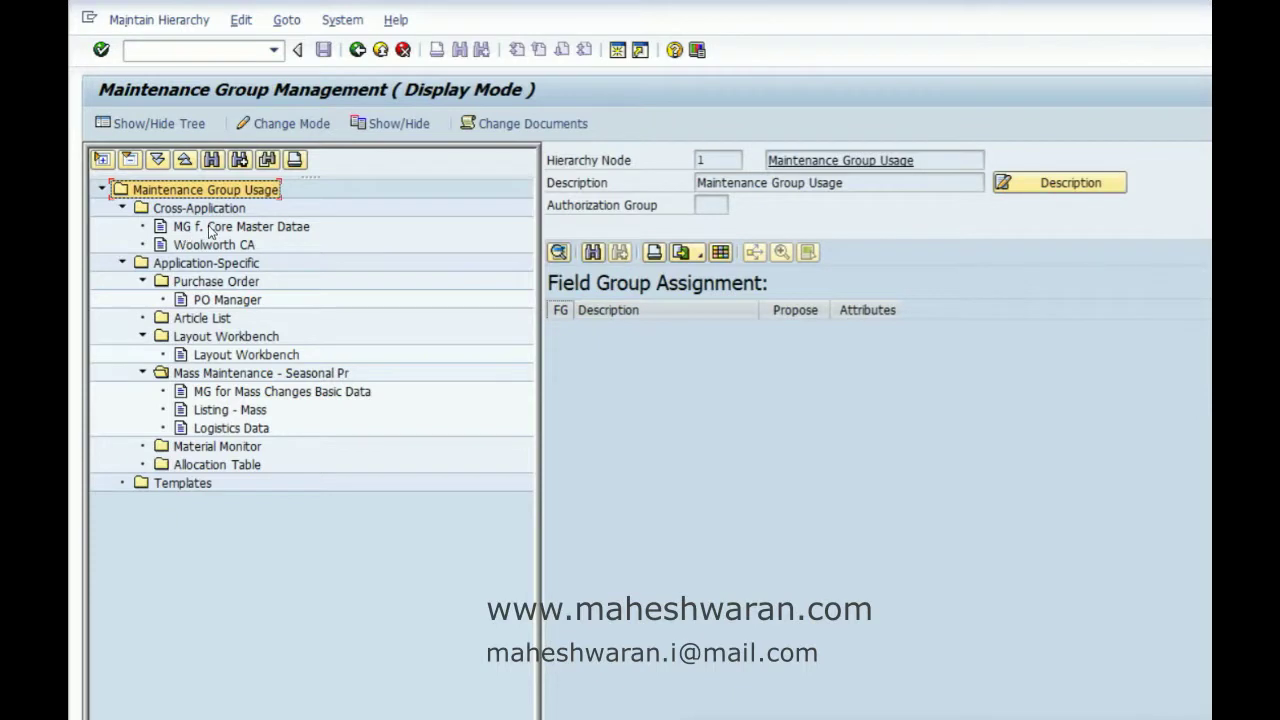
# Open the cross-application maintenance group MG f. Core Master Datae and switch to change mode
pyautogui.click(167, 250)
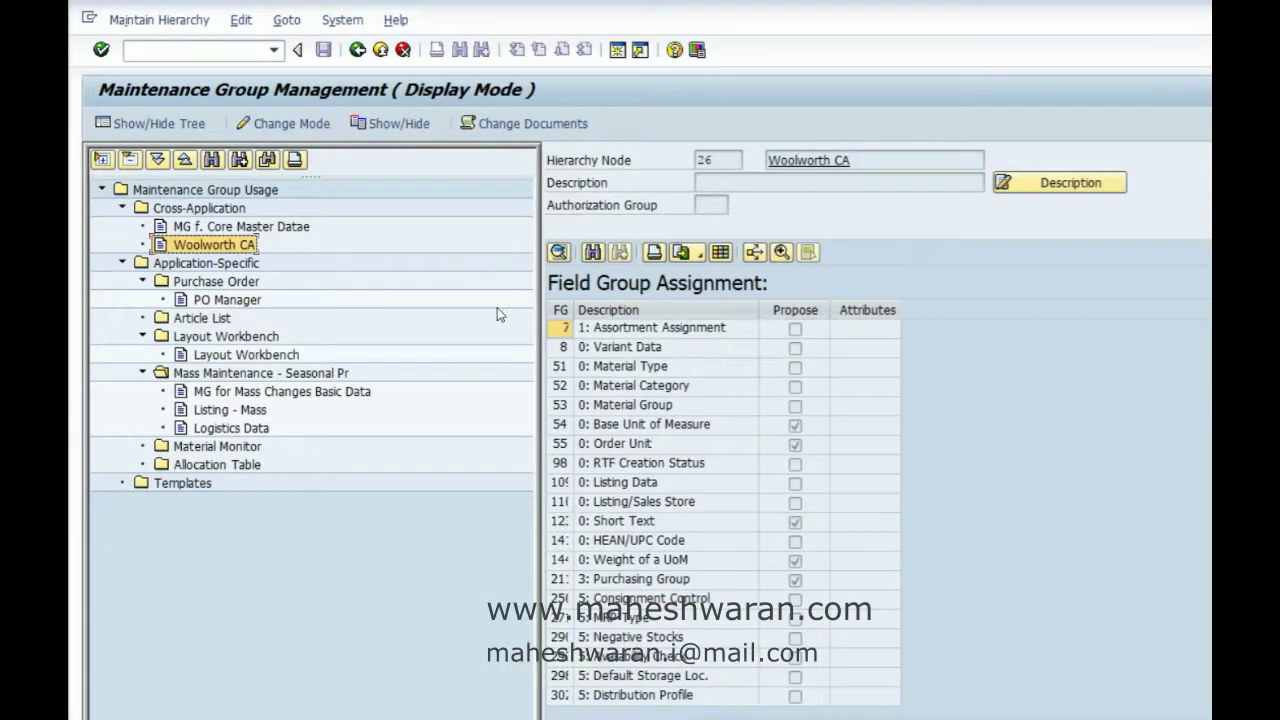
pyautogui.click(178, 227)
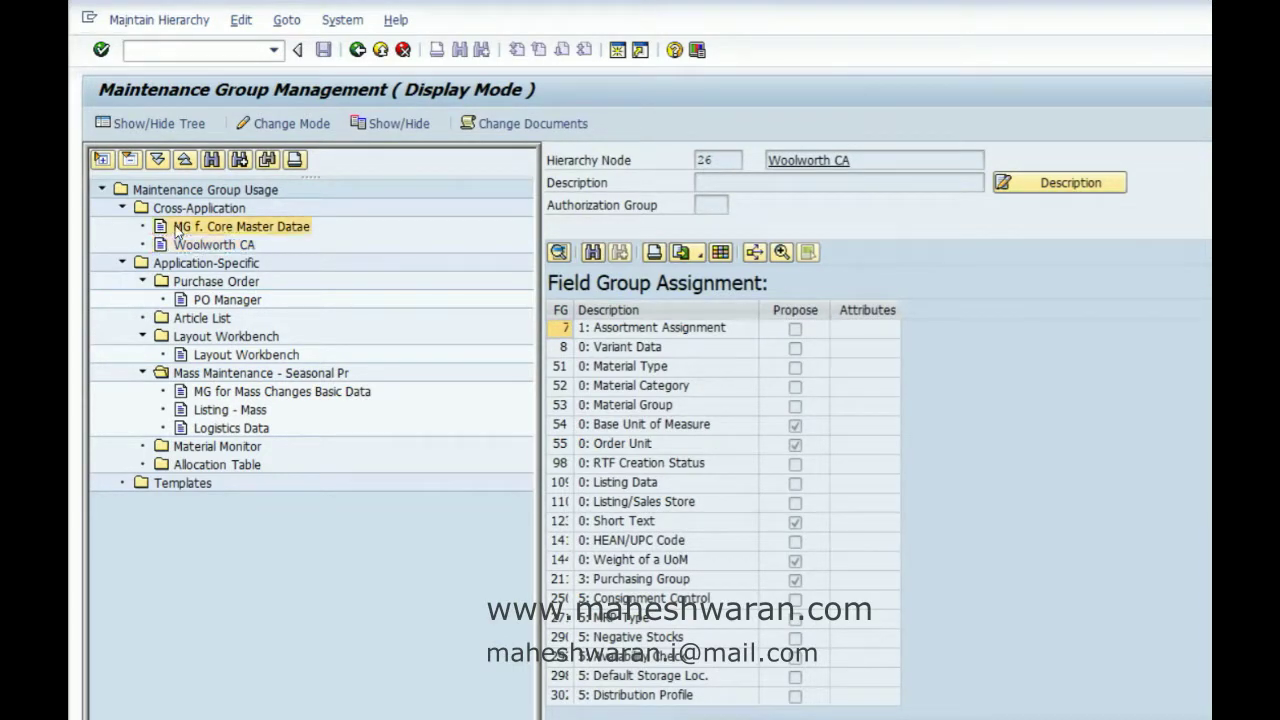
pyautogui.click(284, 124)
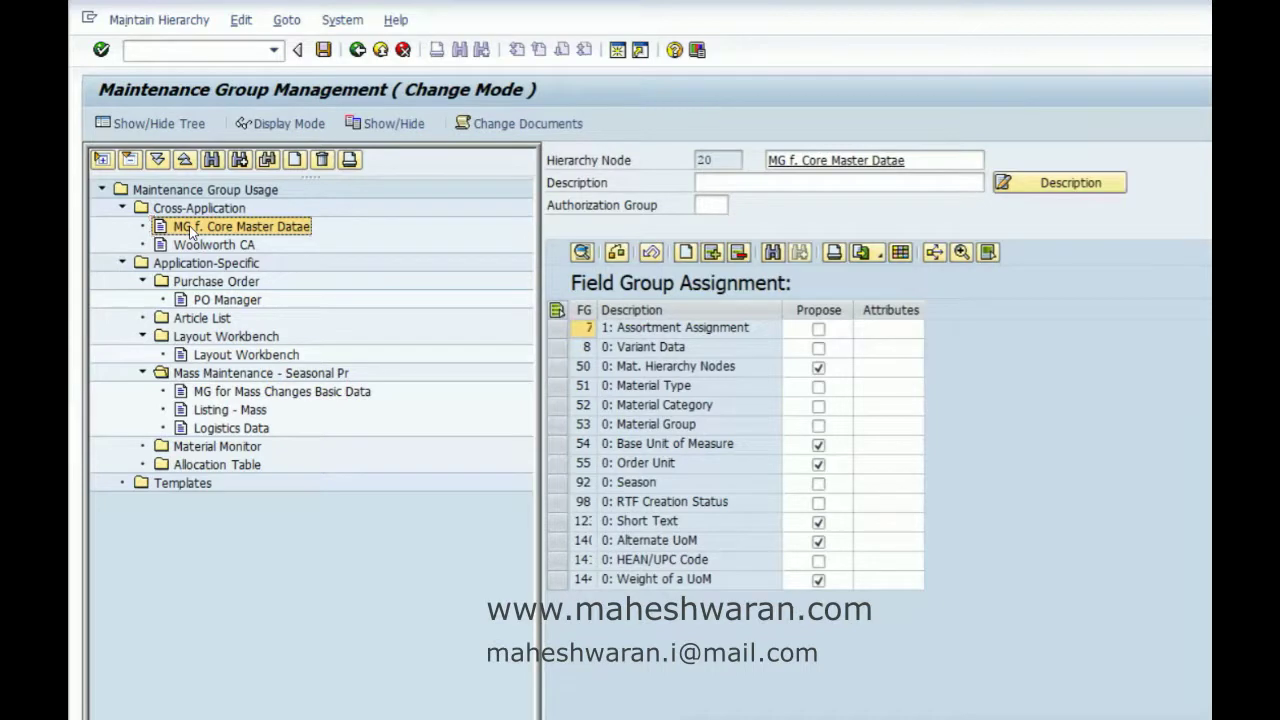
# Copy the MG f. Core Master Datae node into the Cross-Application folder
pyautogui.rightClick(191, 230)
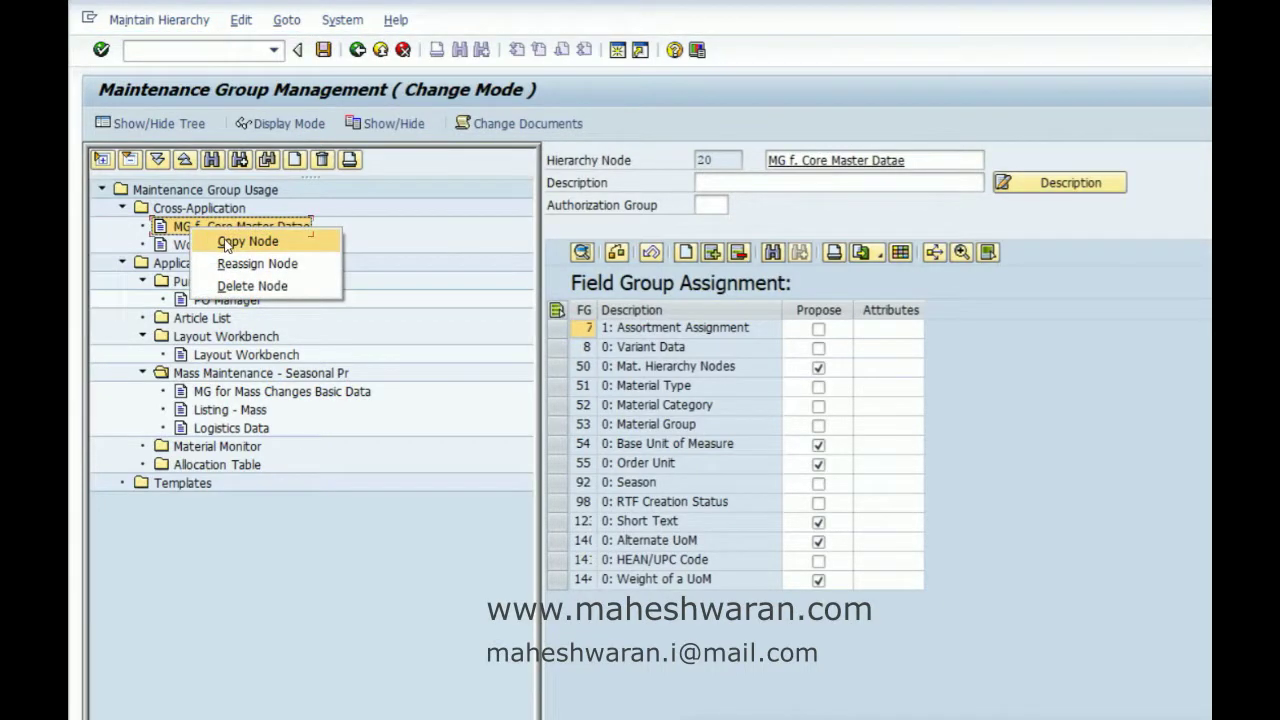
pyautogui.click(240, 242)
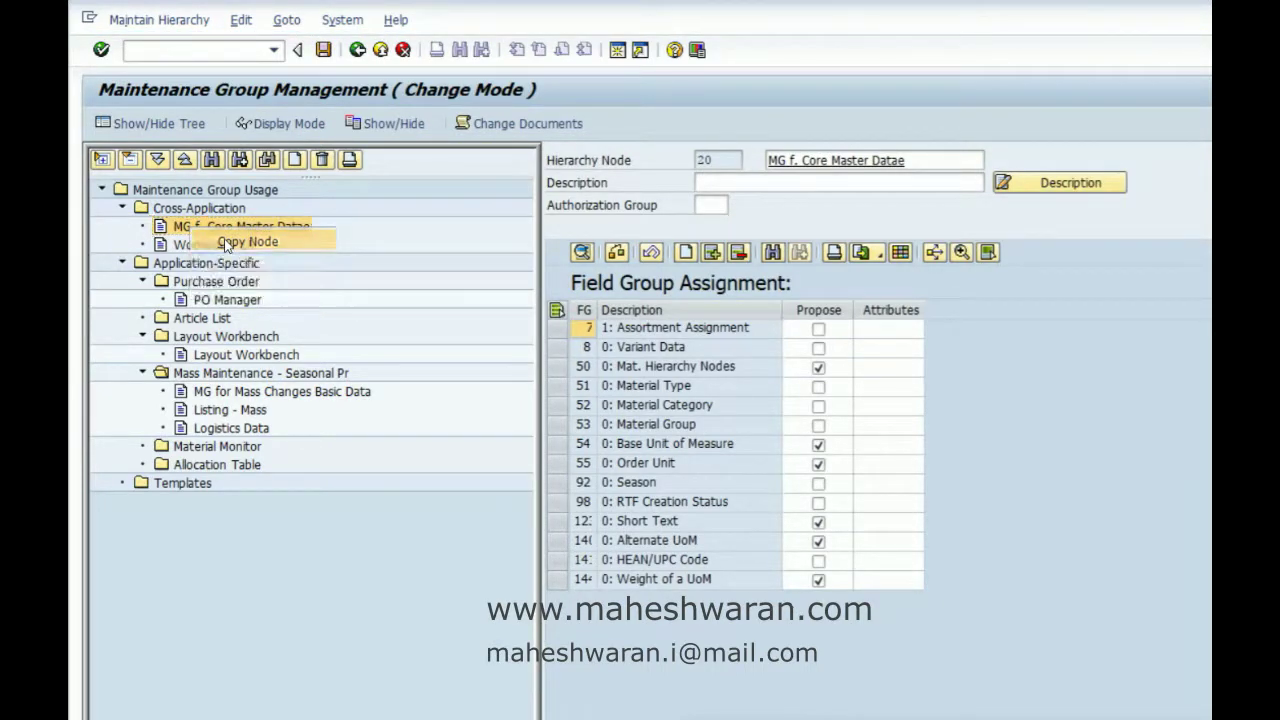
pyautogui.click(252, 212)
pyautogui.press('Return')
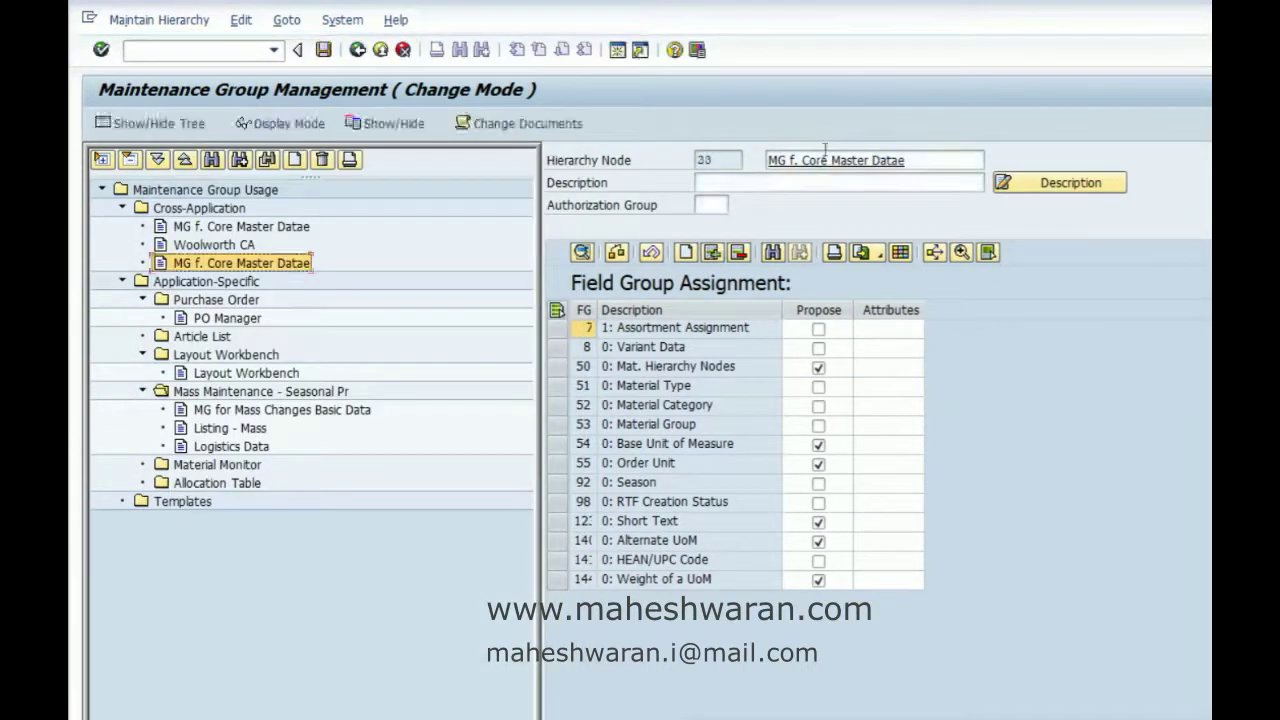
# Rename the copied maintenance group as Basic Data Core and enter Basic Data Core as its description
pyautogui.click(918, 163)
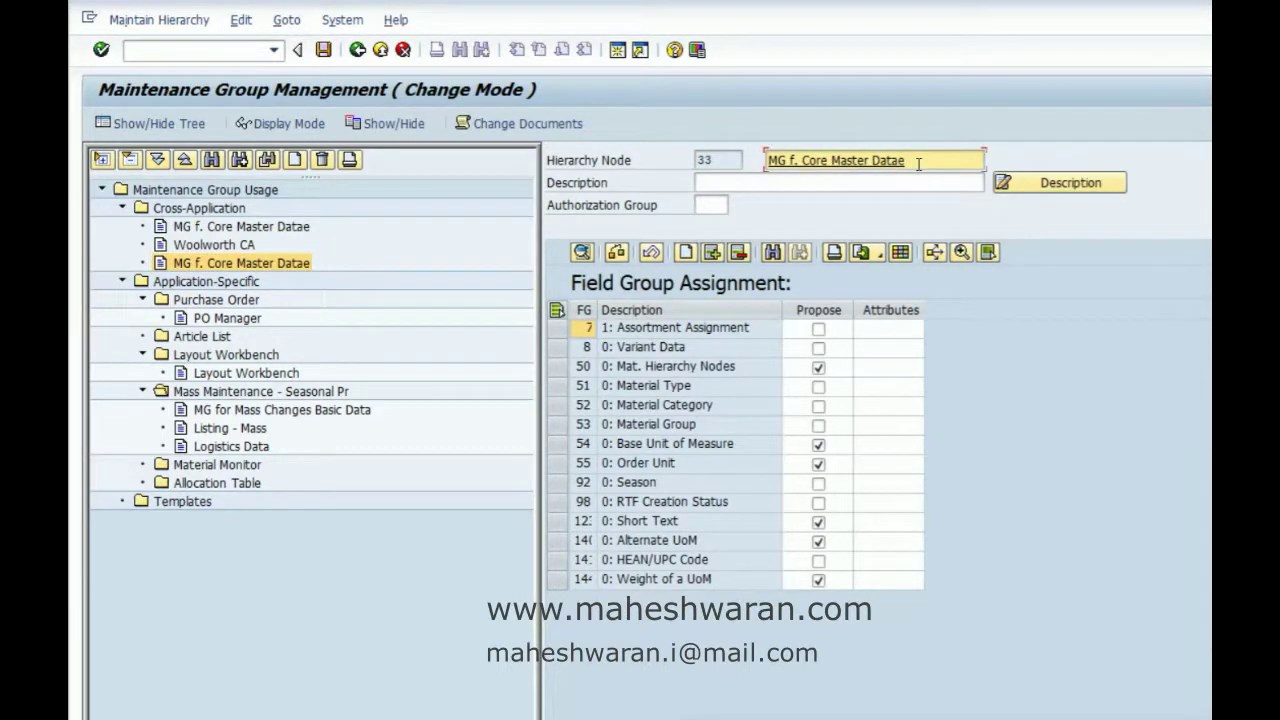
pyautogui.press('BackSpace')
pyautogui.press('BackSpace')
pyautogui.press('BackSpace')
pyautogui.press('BackSpace')
pyautogui.press('BackSpace')
pyautogui.press('BackSpace')
pyautogui.press('BackSpace')
pyautogui.press('BackSpace')
pyautogui.press('BackSpace')
pyautogui.press('BackSpace')
pyautogui.press('BackSpace')
pyautogui.press('BackSpace')
pyautogui.press('BackSpace')
pyautogui.press('BackSpace')
pyautogui.press('BackSpace')
pyautogui.press('BackSpace')
pyautogui.press('BackSpace')
pyautogui.press('BackSpace')
pyautogui.press('BackSpace')
pyautogui.press('BackSpace')
pyautogui.press('BackSpace')
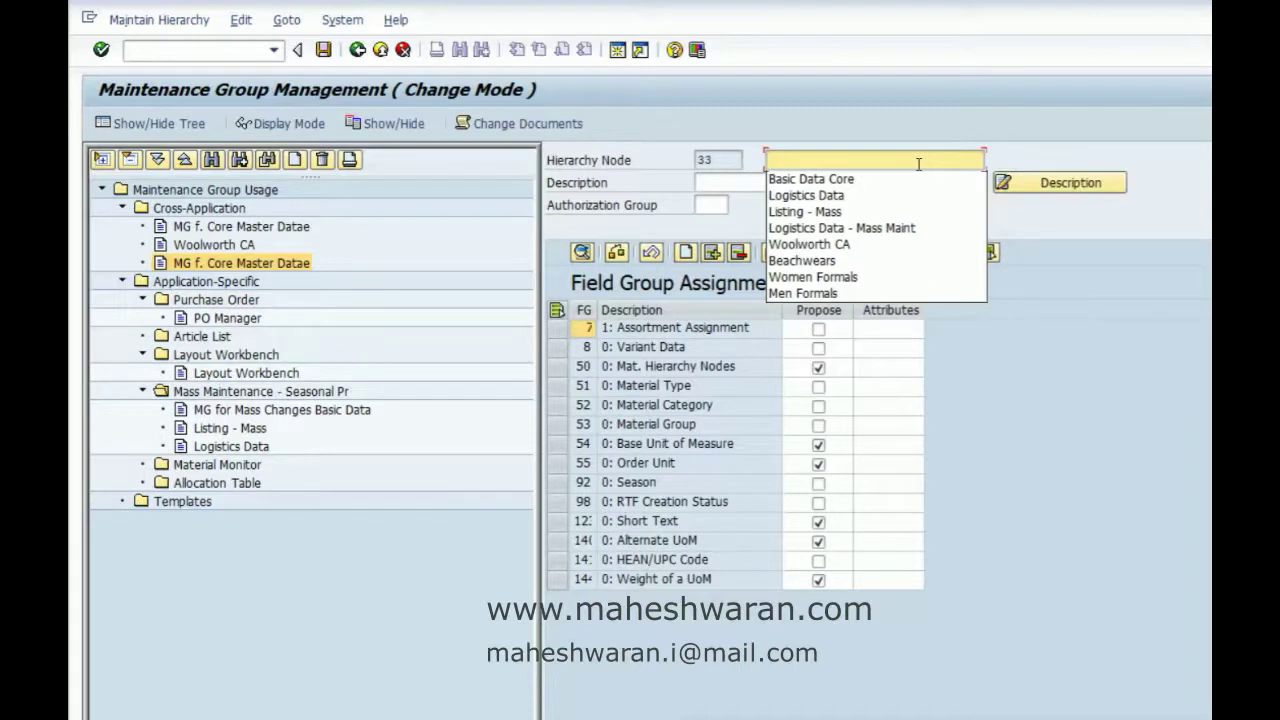
pyautogui.press('Down')
pyautogui.press('Tab')
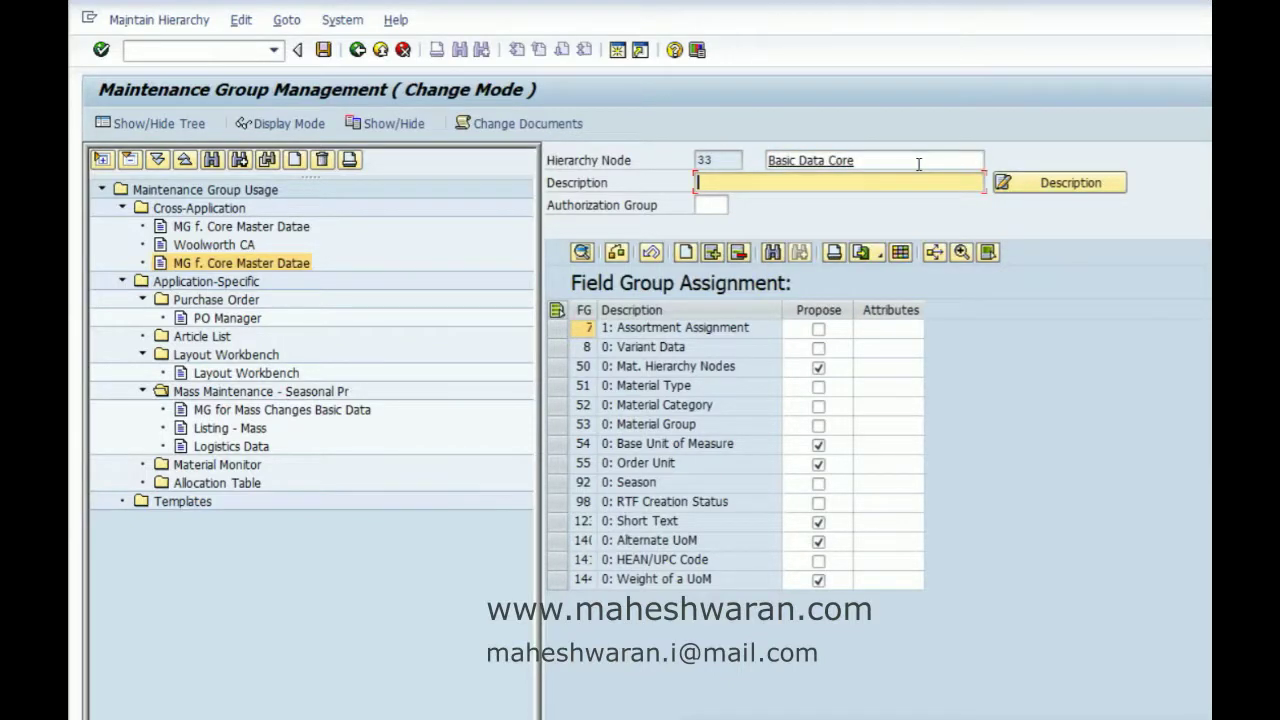
pyautogui.write('Basic Data Core')
pyautogui.press('Return')
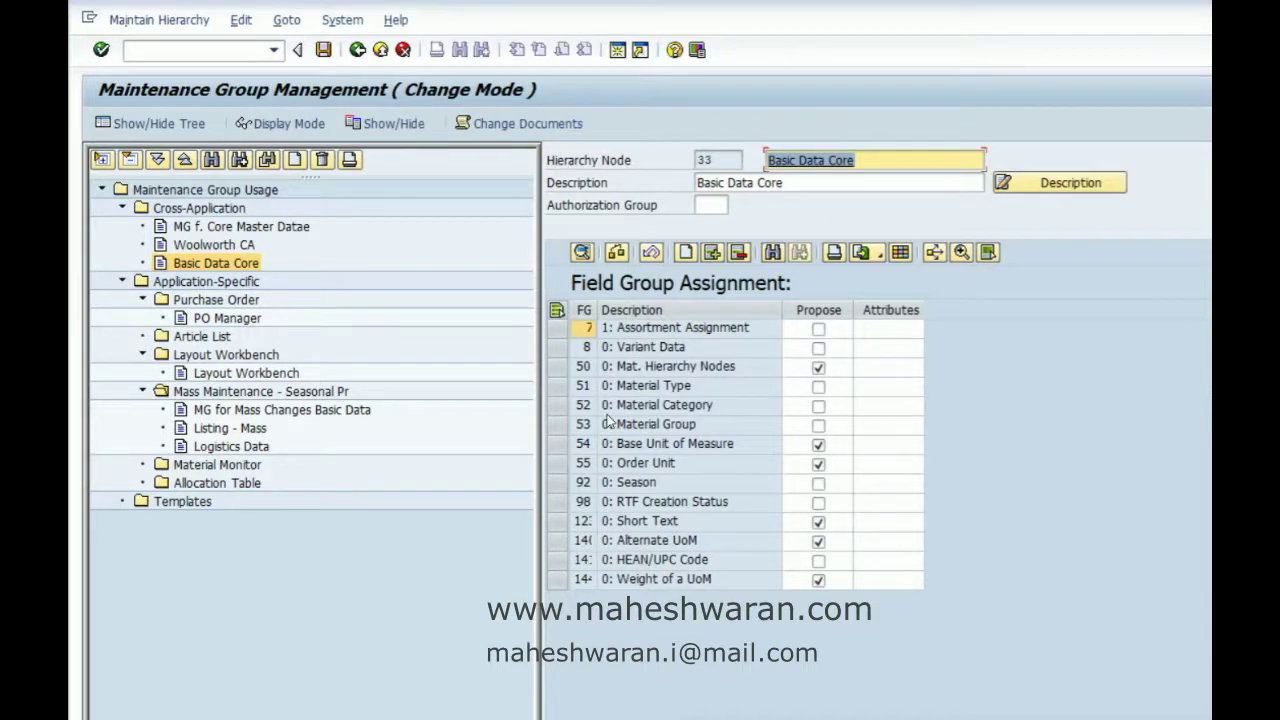
# Remove the Season and HEAN/UPC Code field groups from the Basic Data Core assignment
pyautogui.click(653, 450)
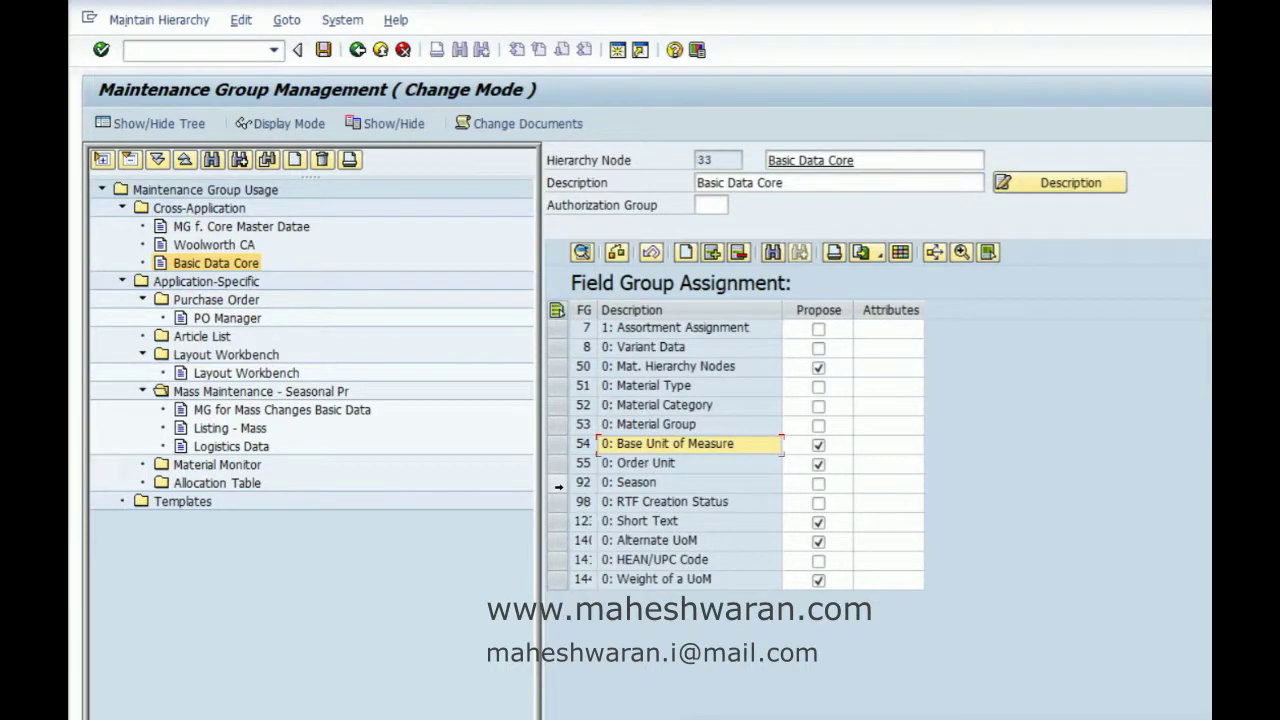
pyautogui.click(558, 487)
pyautogui.click(742, 255)
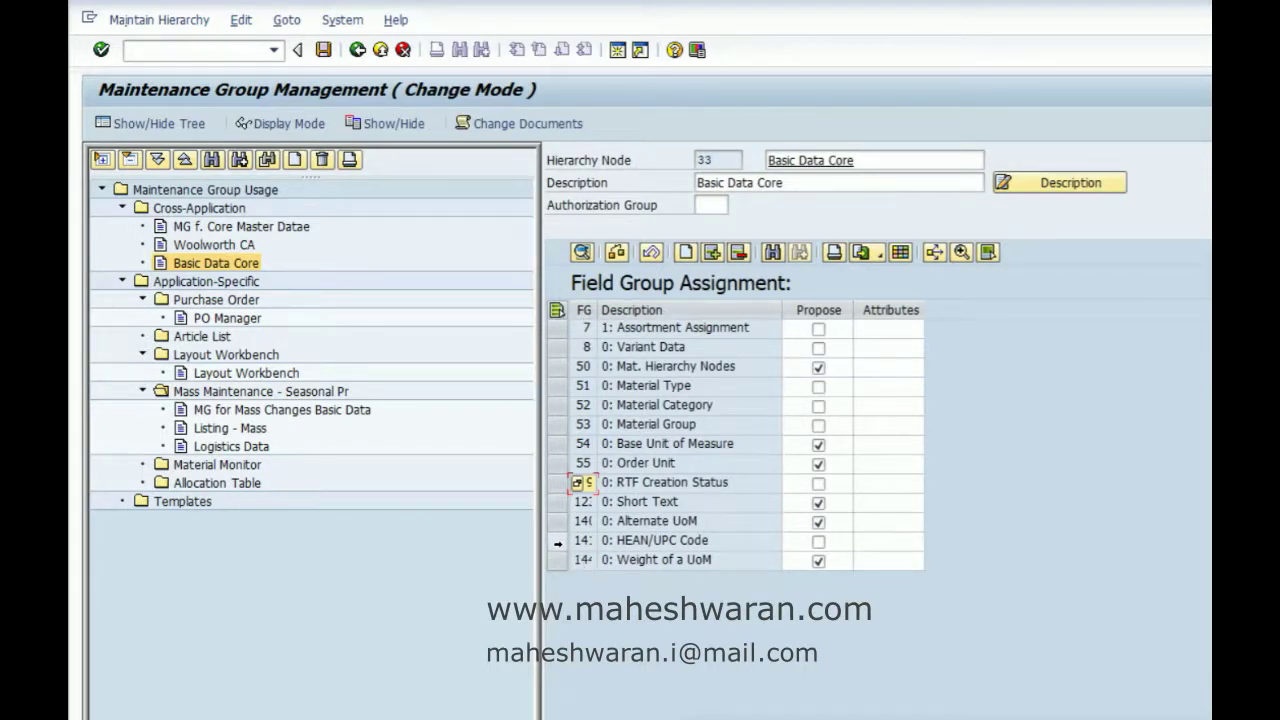
pyautogui.click(555, 544)
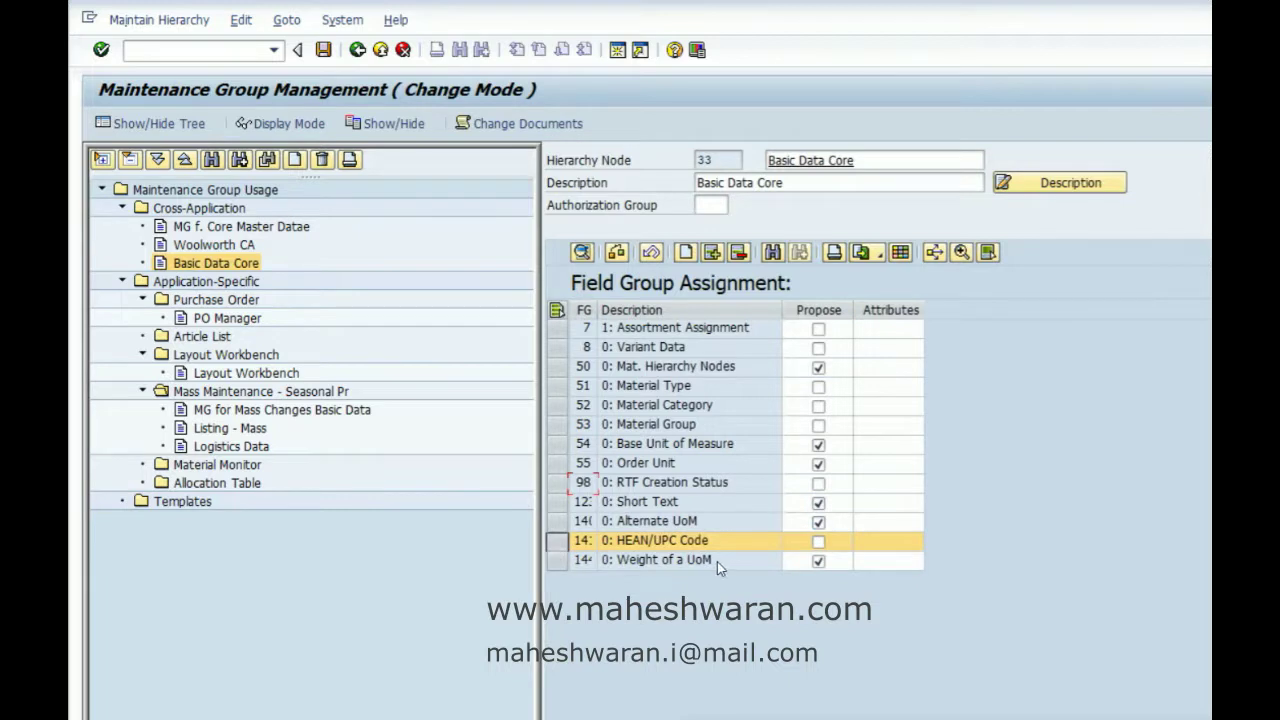
pyautogui.click(738, 253)
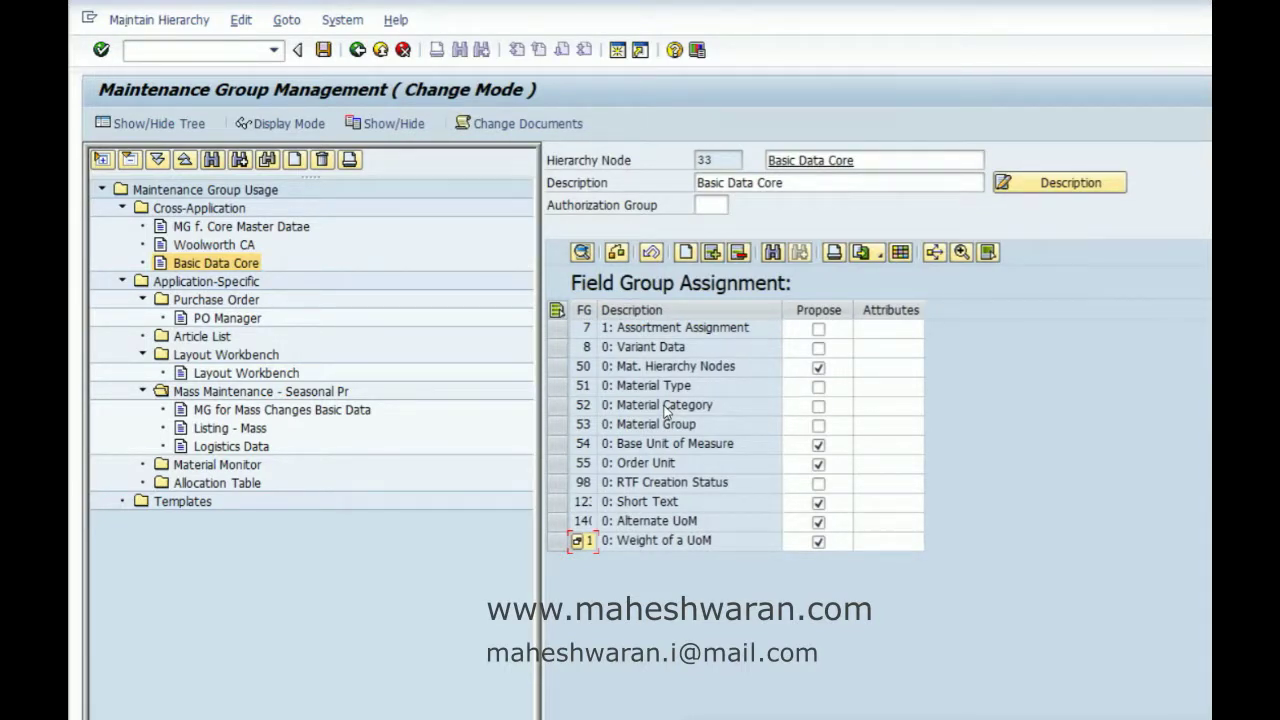
# Show the template maintenance table for Basic Data Core, widen its narrow columns and set the template's article type to WRTR
pyautogui.click(380, 124)
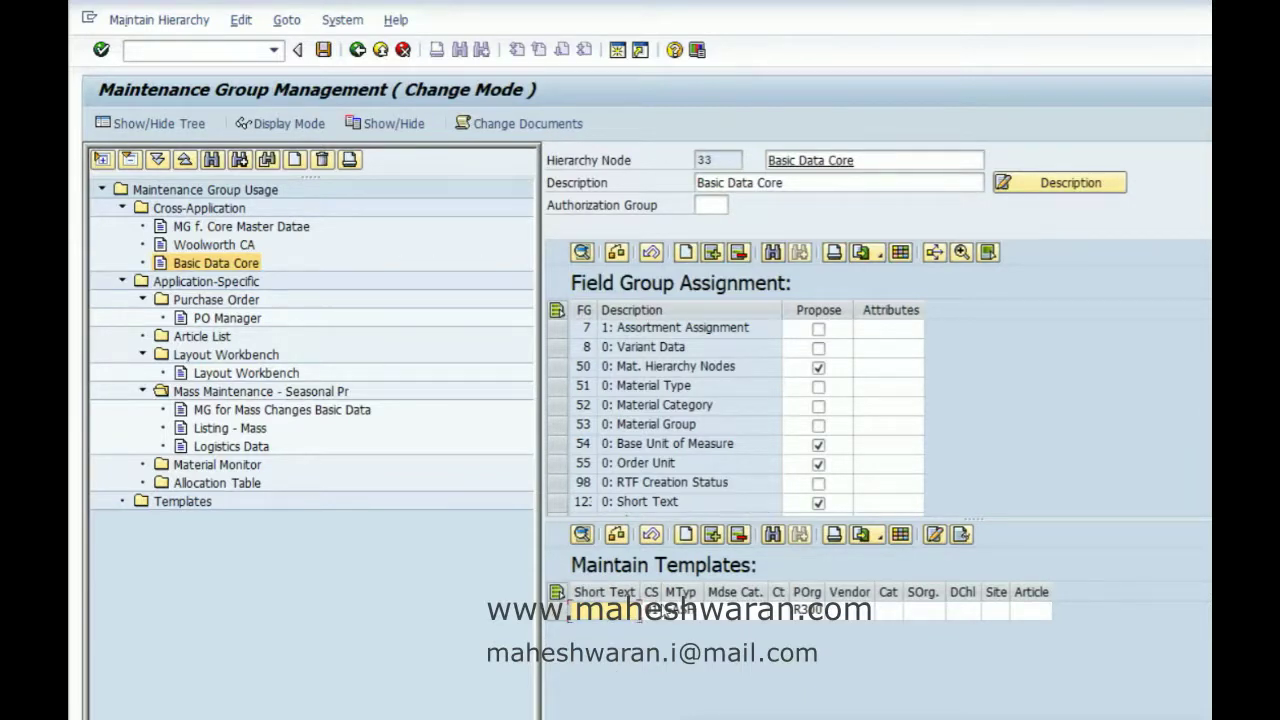
pyautogui.moveTo(662, 594); pyautogui.dragTo(679, 594)
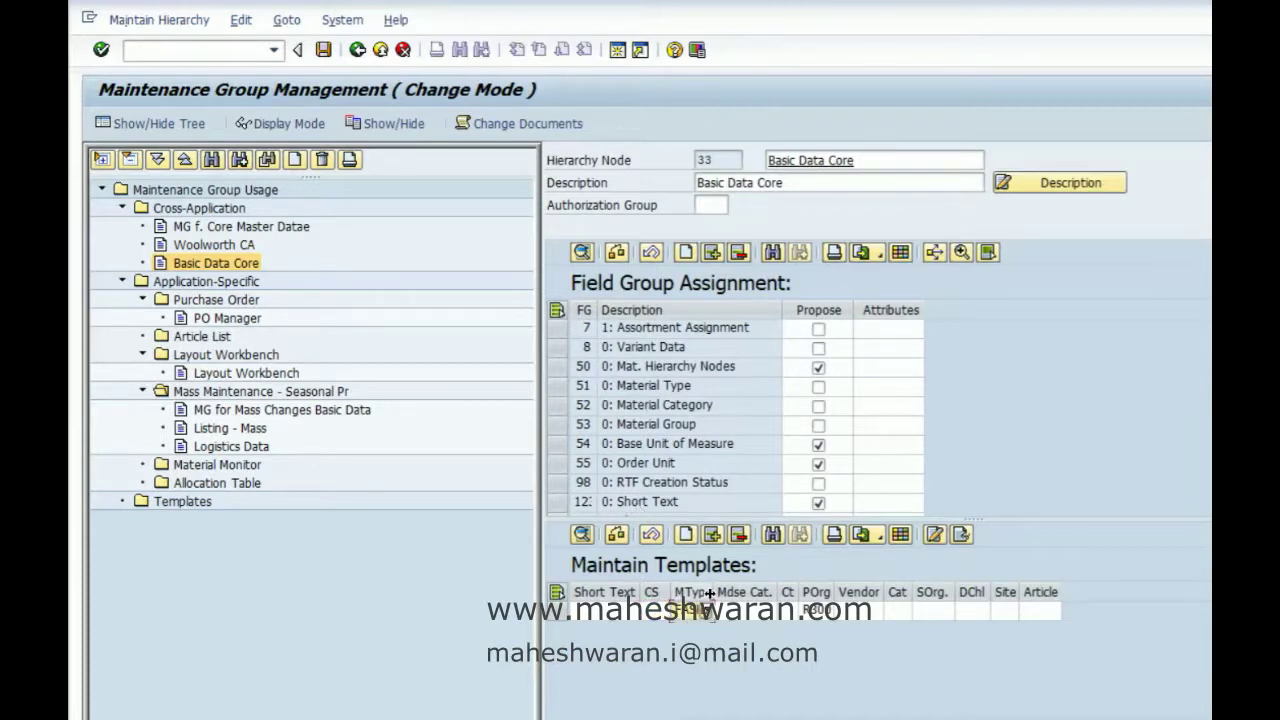
pyautogui.moveTo(716, 592); pyautogui.dragTo(738, 593)
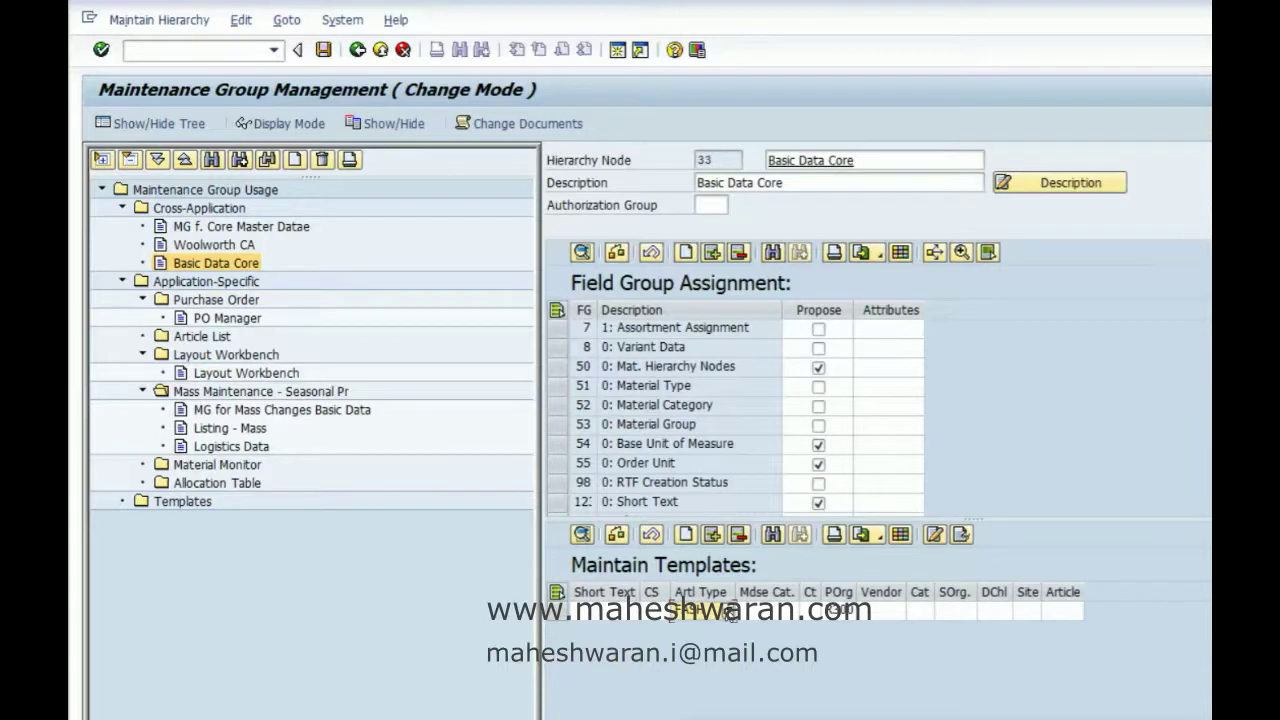
pyautogui.click(729, 613)
pyautogui.write('AWA')
pyautogui.press('Tab')
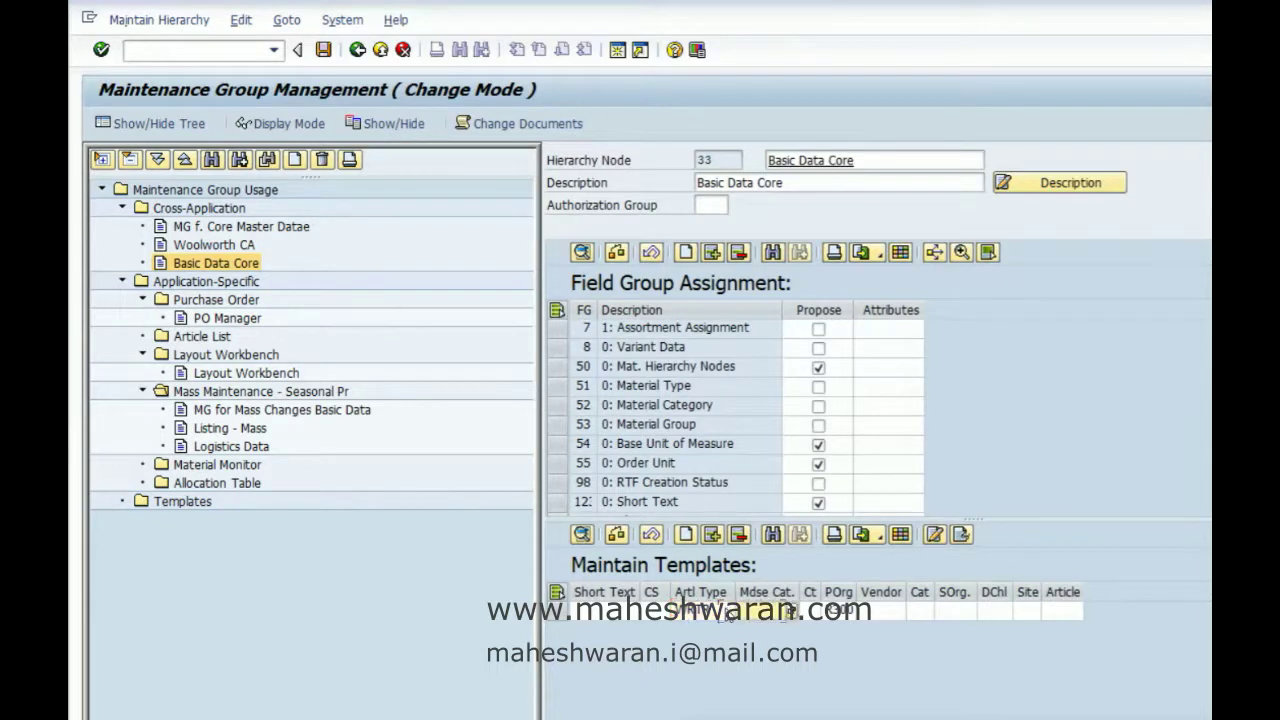
# Widen the Ct column and enter the purchasing organization and vendor in the template row
pyautogui.moveTo(808, 595); pyautogui.dragTo(838, 594)
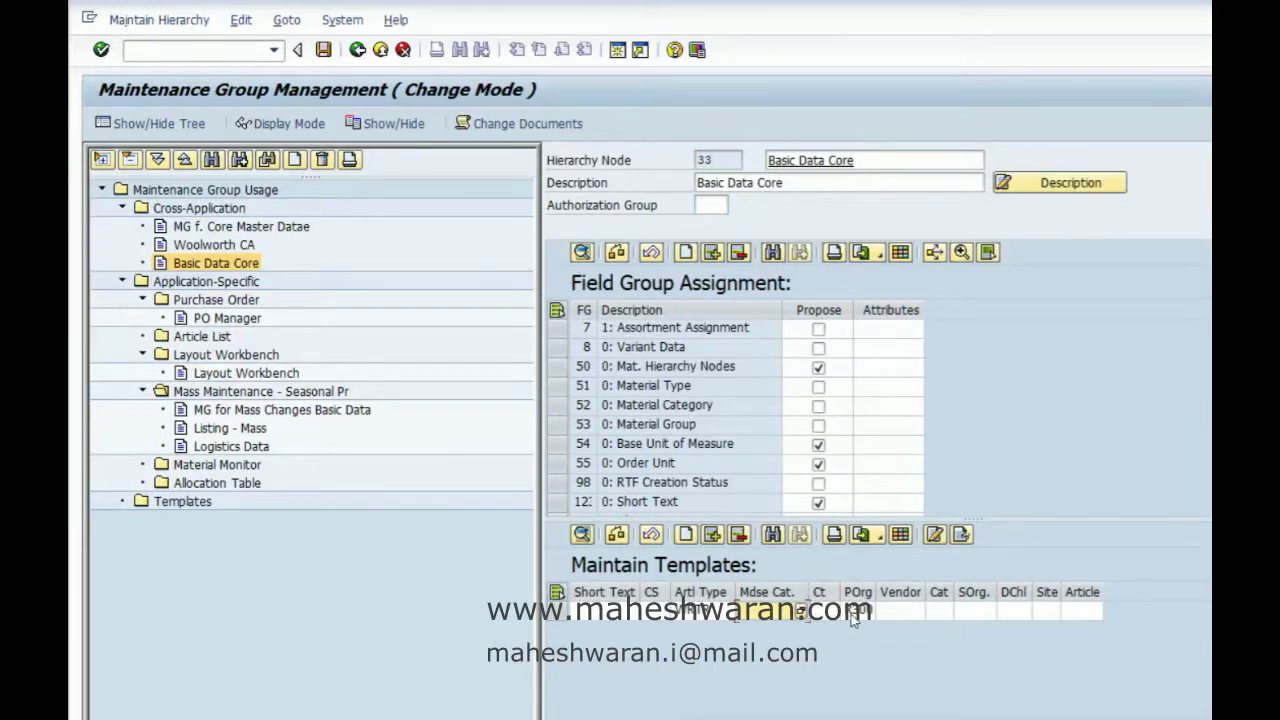
pyautogui.click(854, 613)
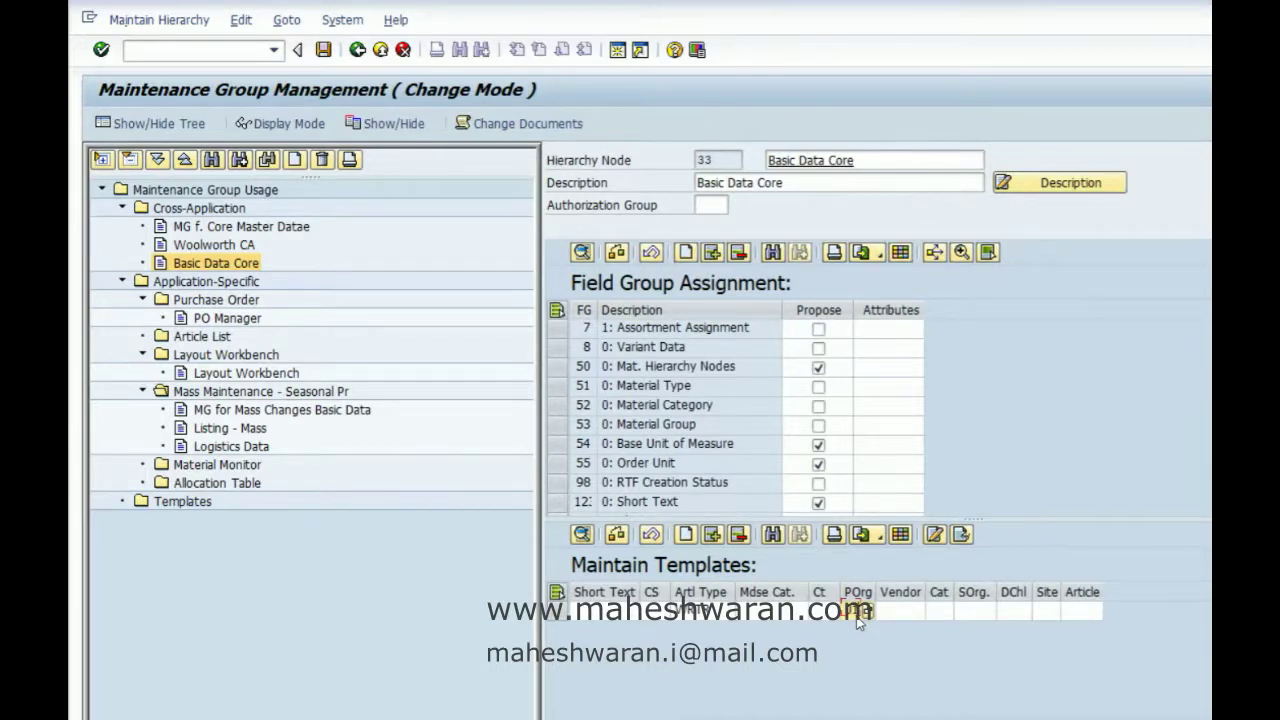
pyautogui.press('Tab')
pyautogui.write('WWL')
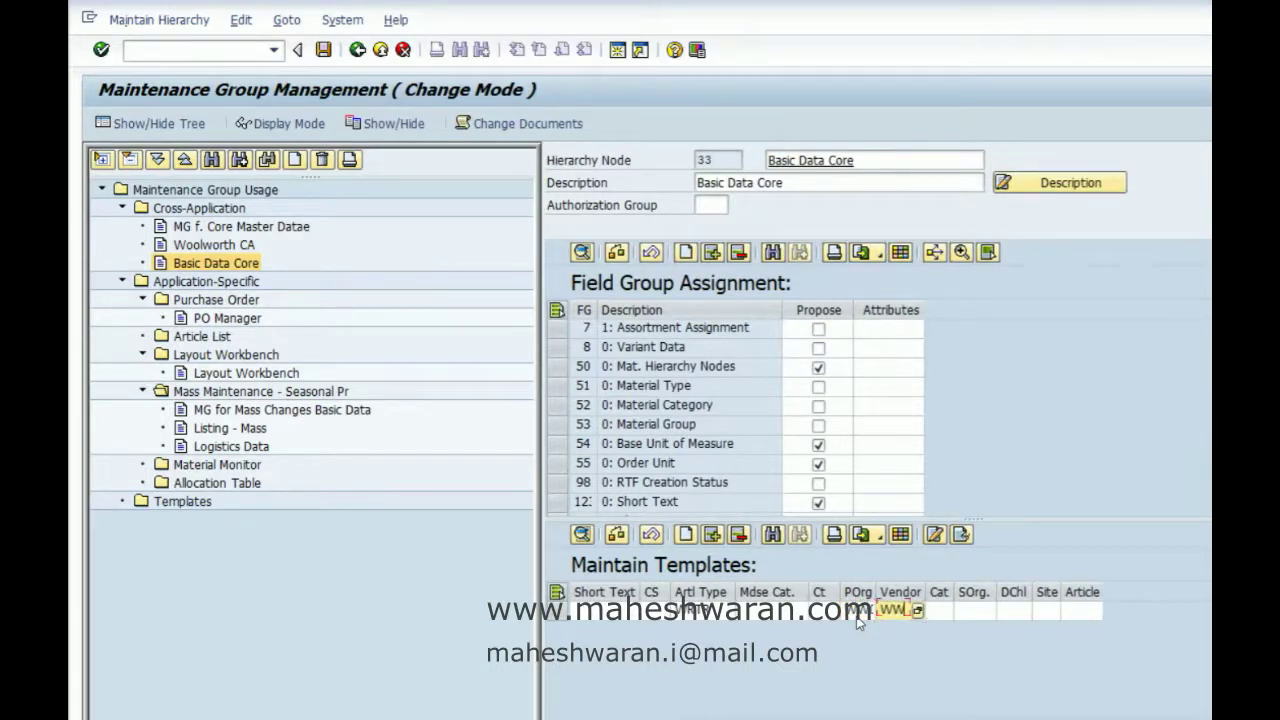
pyautogui.press('BackSpace')
pyautogui.write('N0')
pyautogui.press('Tab')
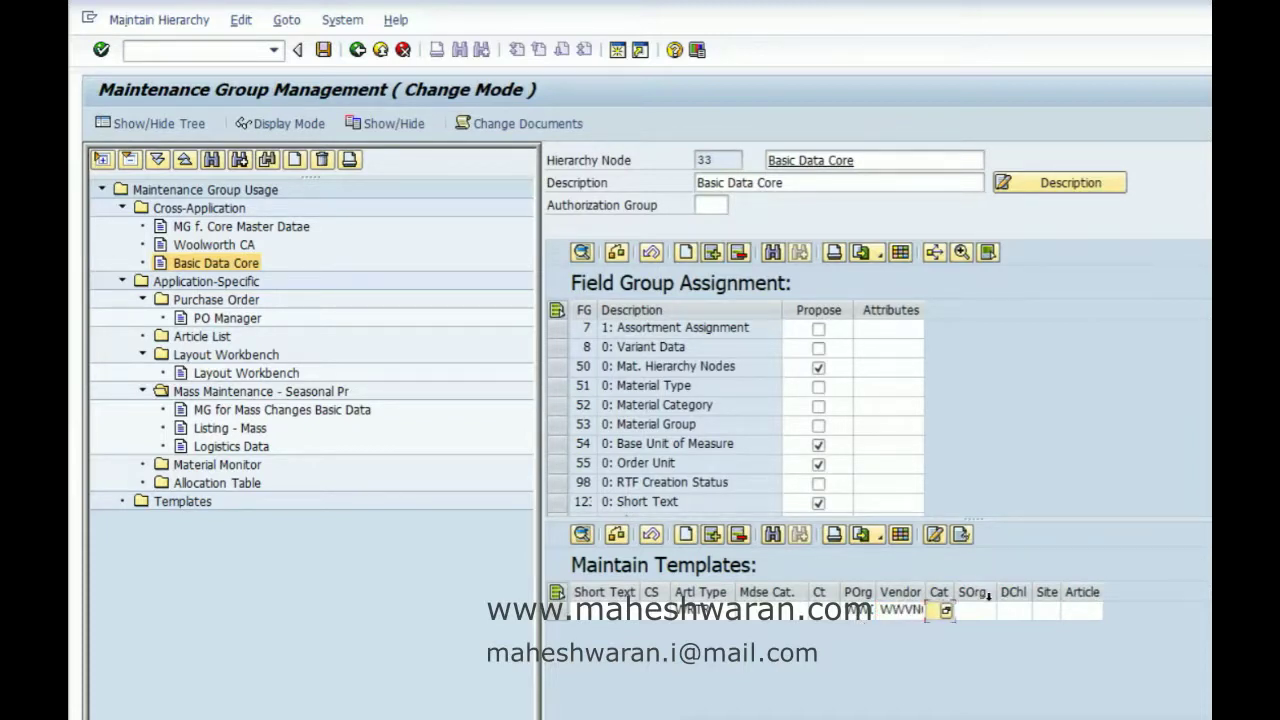
# Set the template's sales organization to WW01 and its distribution channel to W1
pyautogui.click(967, 614)
pyautogui.write('W')
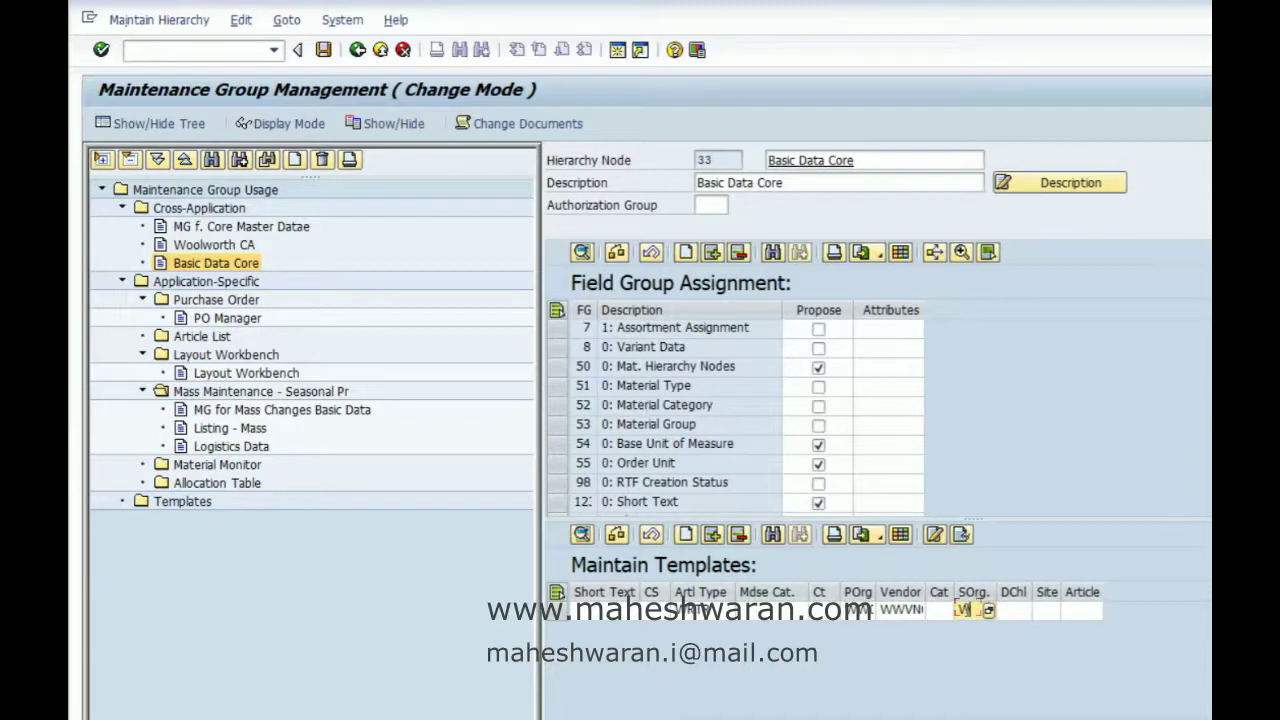
pyautogui.write('W01')
pyautogui.press('Tab')
pyautogui.write('1')
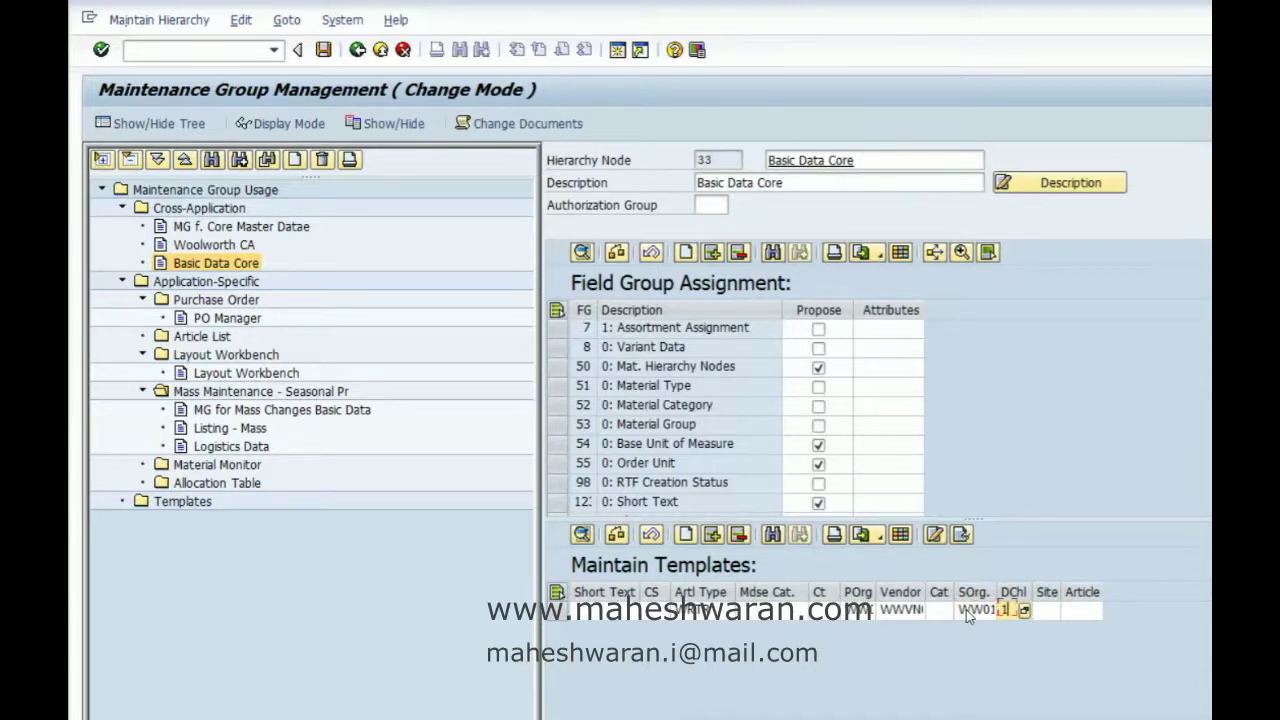
pyautogui.press('Tab')
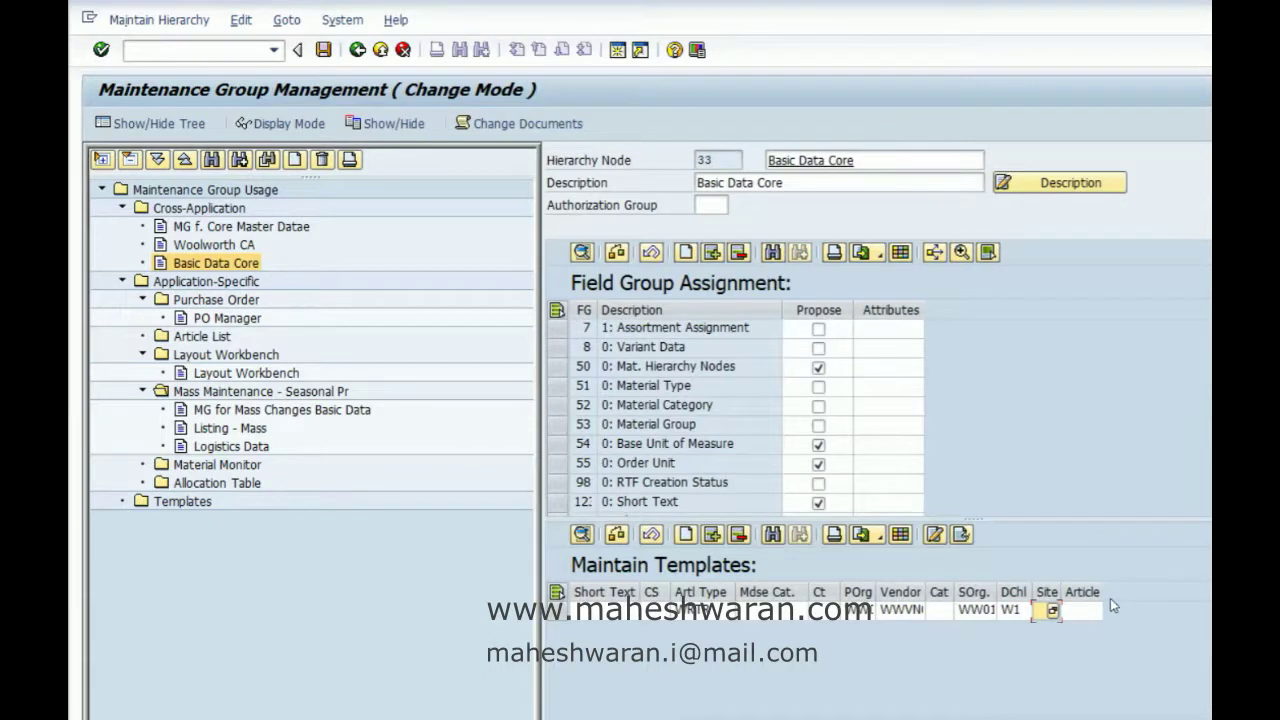
# Widen the template's Article and Site columns, leave the article blank and try to save the Basic Data Core maintenance group
pyautogui.moveTo(1102, 592); pyautogui.dragTo(1152, 592)
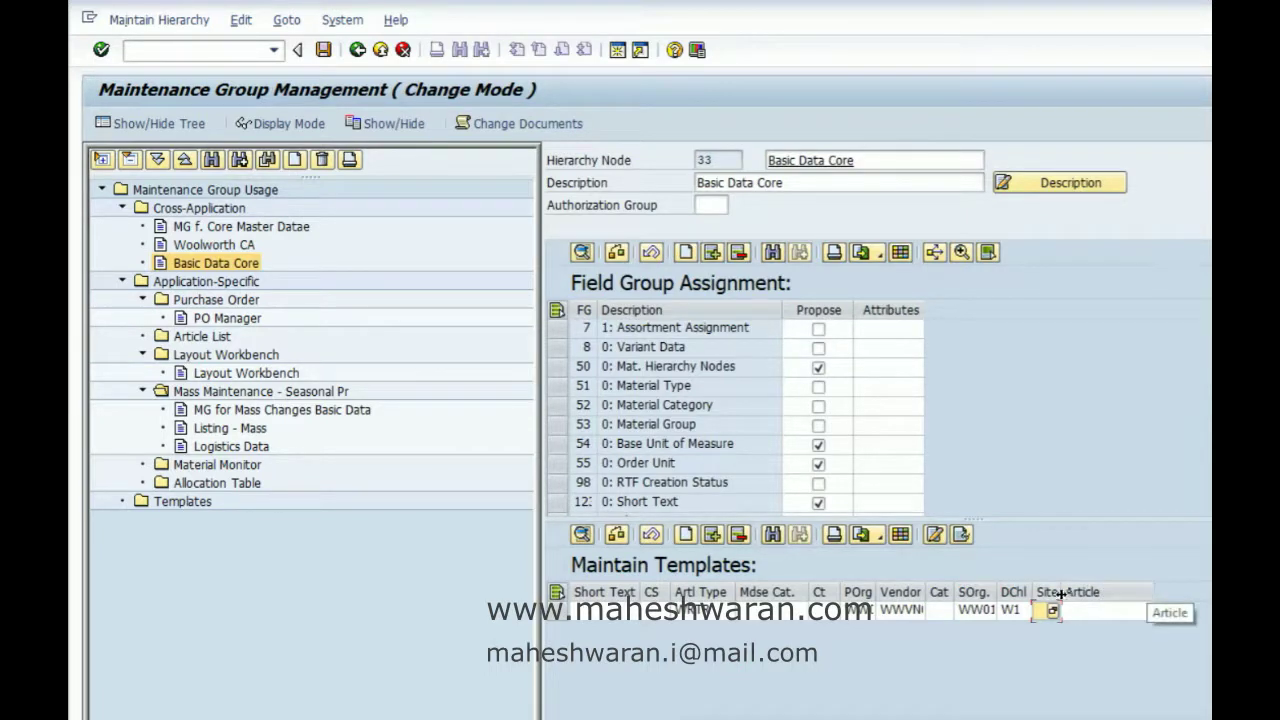
pyautogui.moveTo(1062, 592); pyautogui.dragTo(1070, 592)
pyautogui.click(1105, 612)
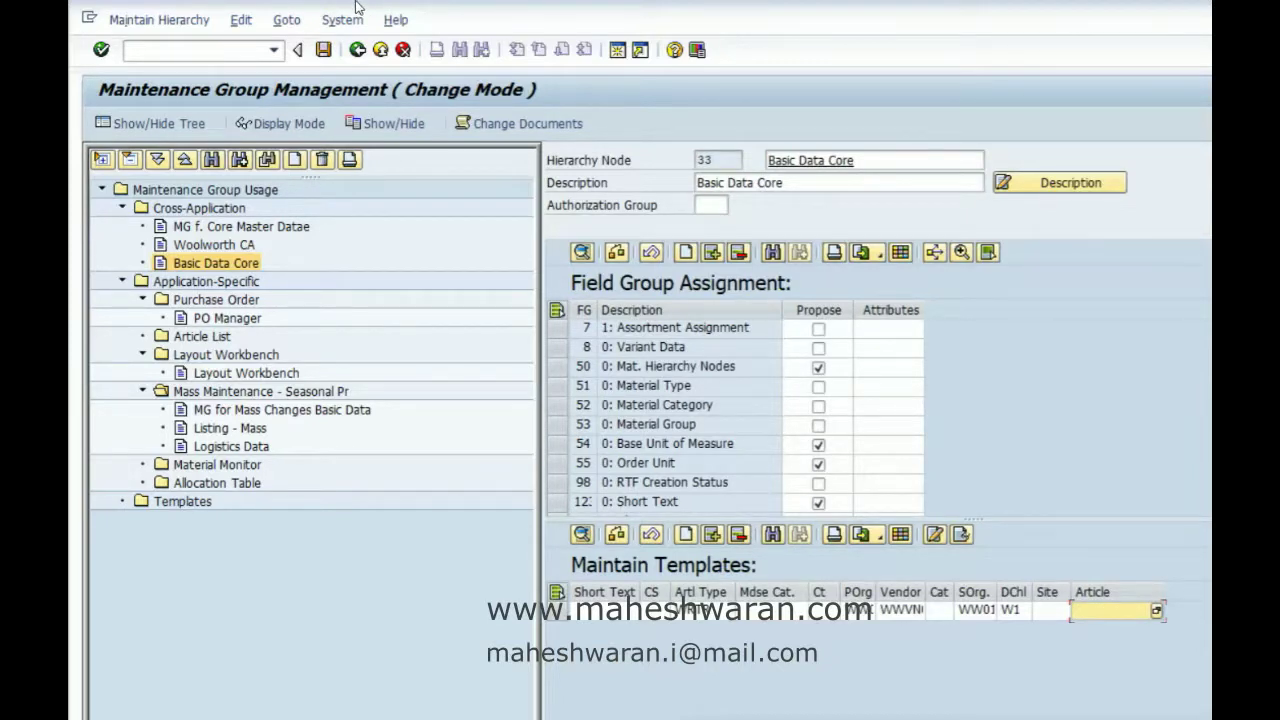
pyautogui.click(328, 52)
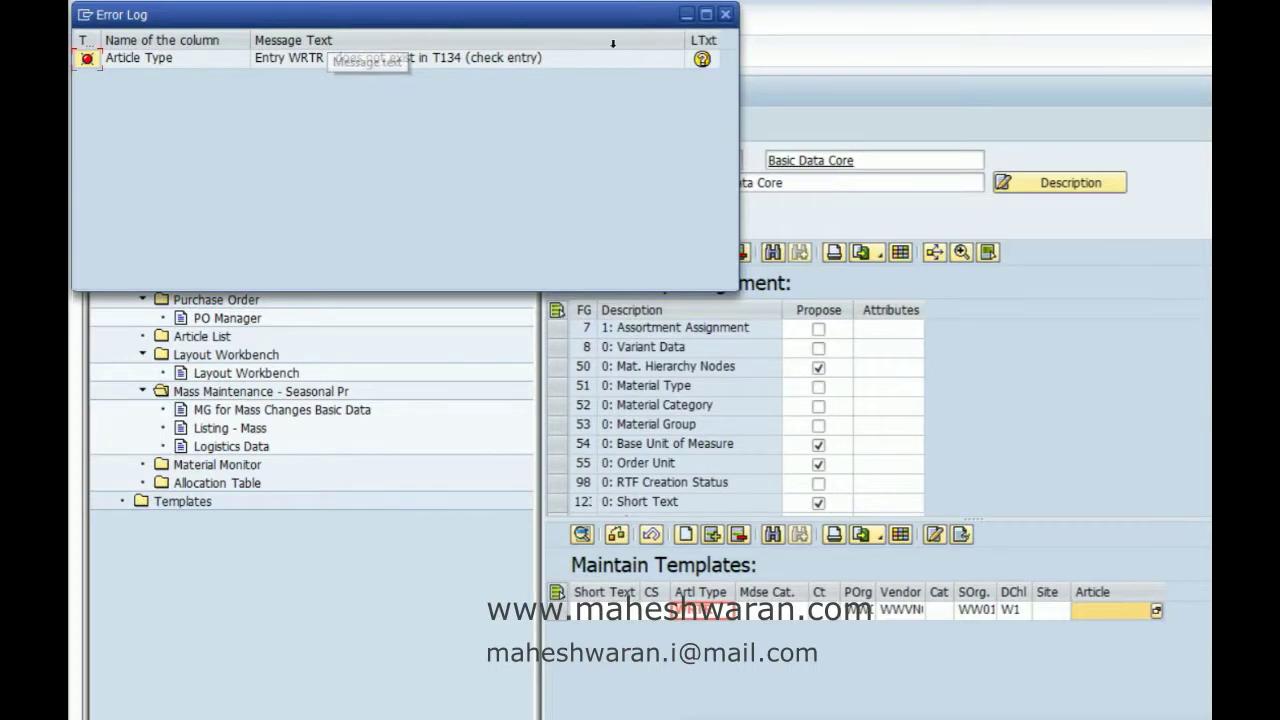
# Dismiss the error log, save the Basic Data Core maintenance group and widen its field group number column
pyautogui.click(725, 14)
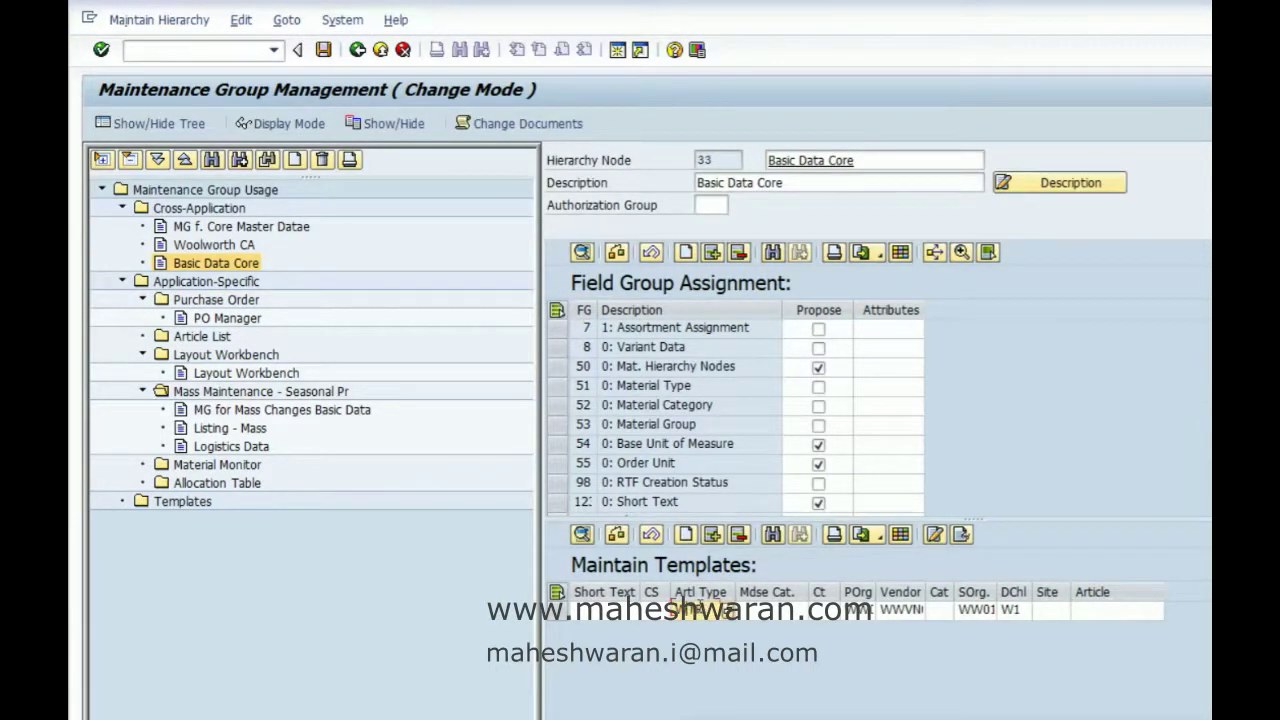
pyautogui.click(705, 608)
pyautogui.click(323, 50)
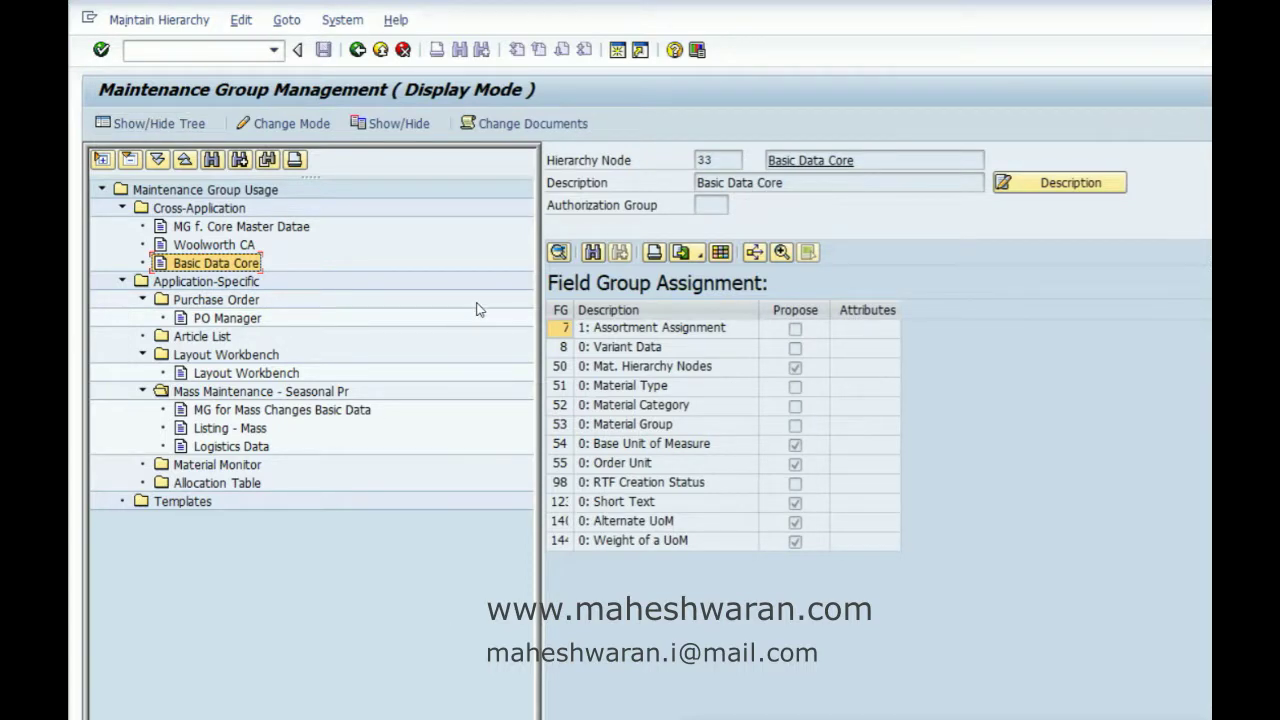
pyautogui.moveTo(574, 310); pyautogui.dragTo(594, 310)
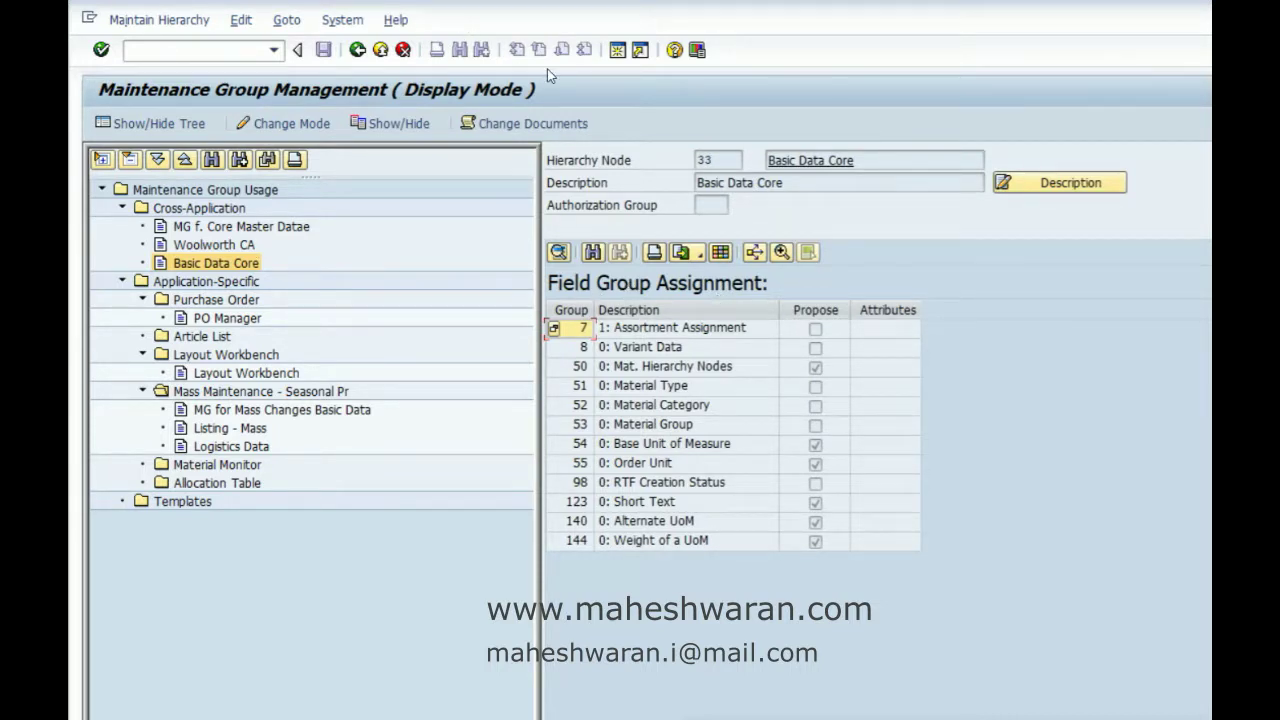
# Run transaction spro in a new session and display the SAP Reference IMG
pyautogui.click(617, 50)
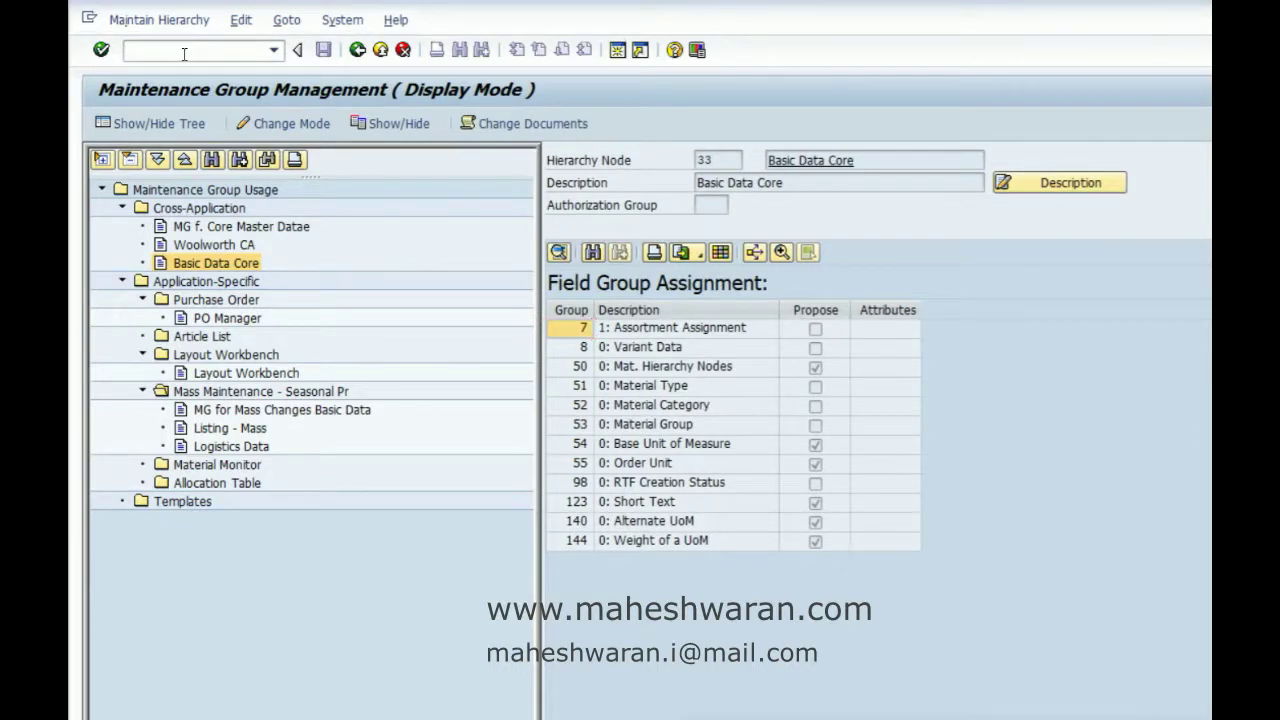
pyautogui.press('F3')
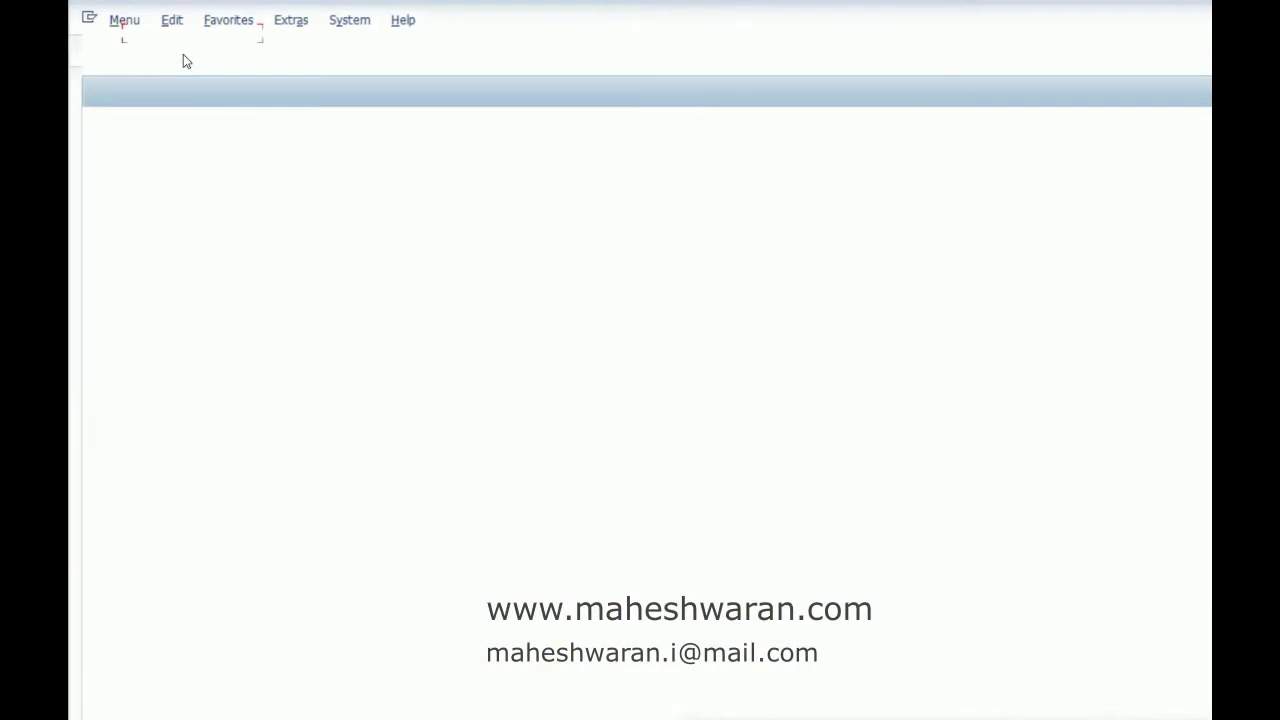
pyautogui.write('spro')
pyautogui.press('Return')
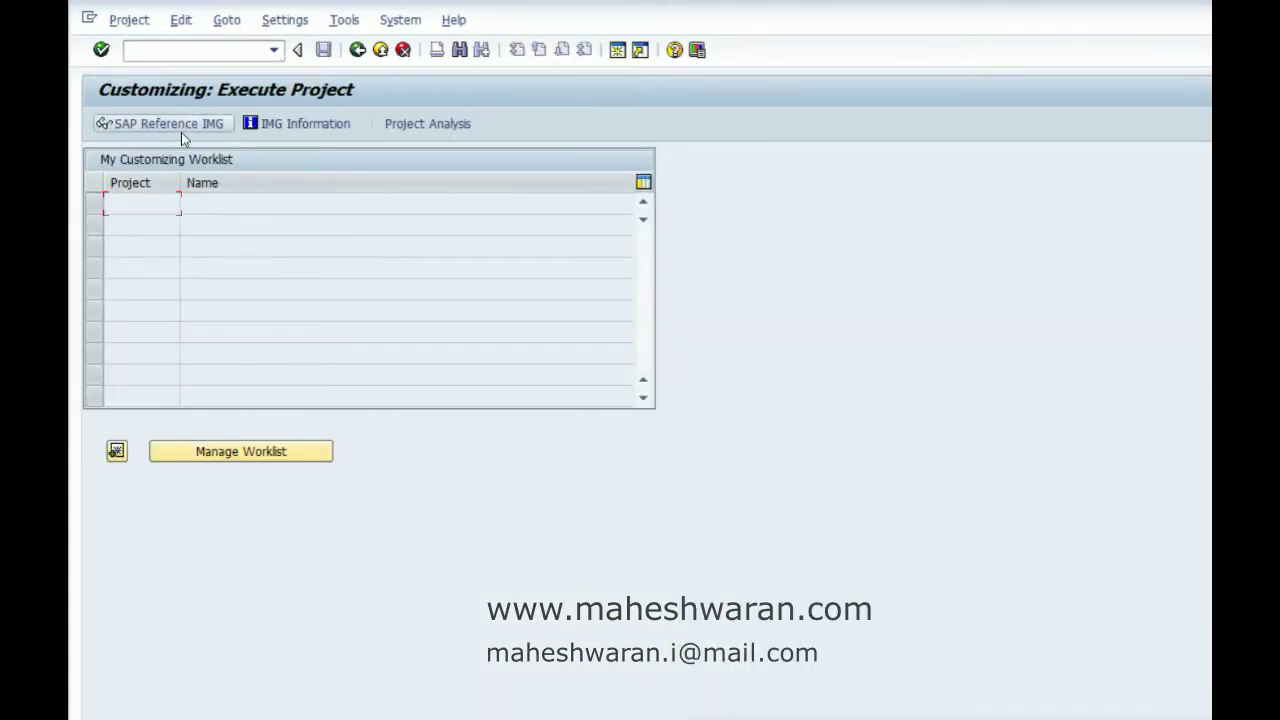
pyautogui.click(183, 125)
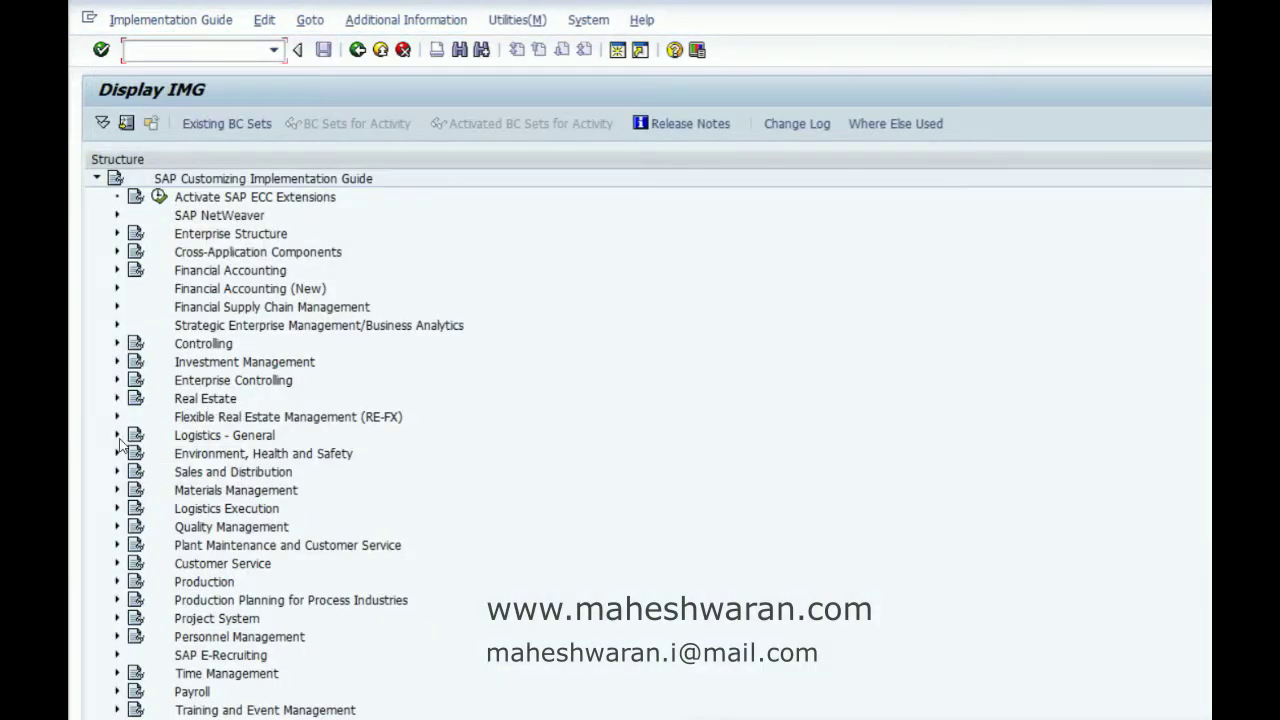
# Open Edit Field Groups under Logistics - General, Material Master, Retail-Specific Settings, Settings for Field Groups
pyautogui.click(117, 436)
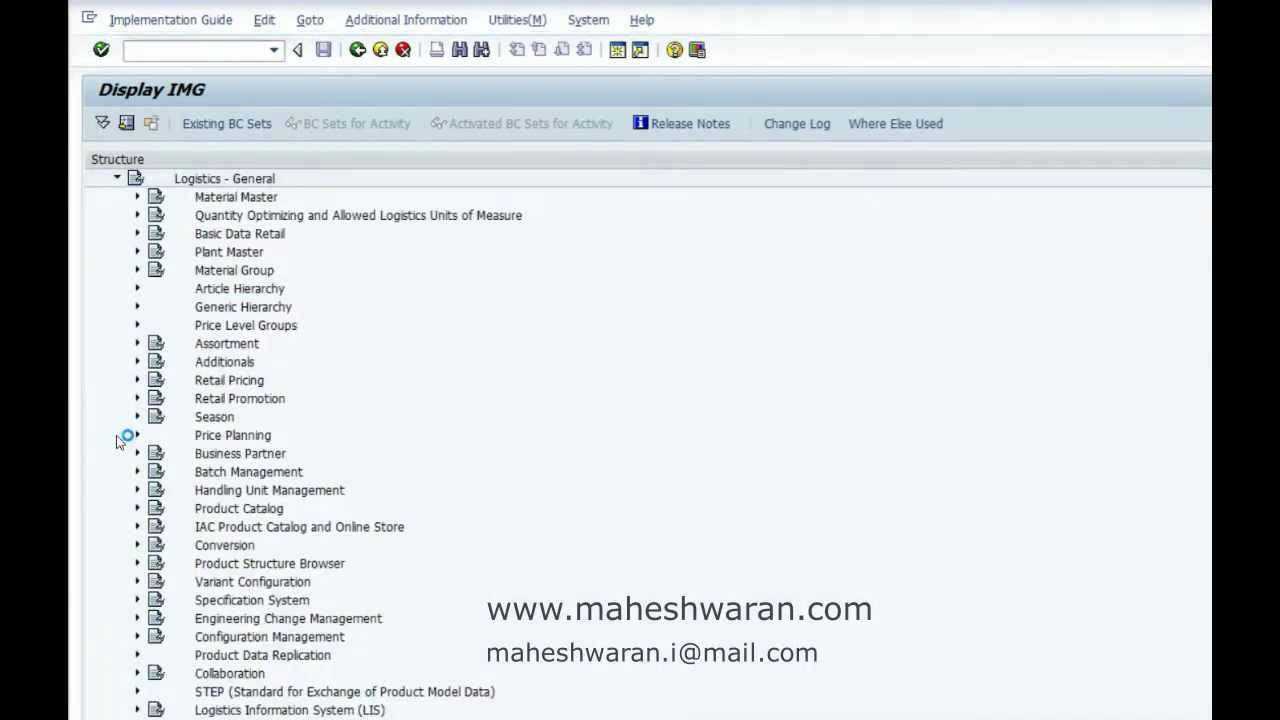
pyautogui.click(137, 197)
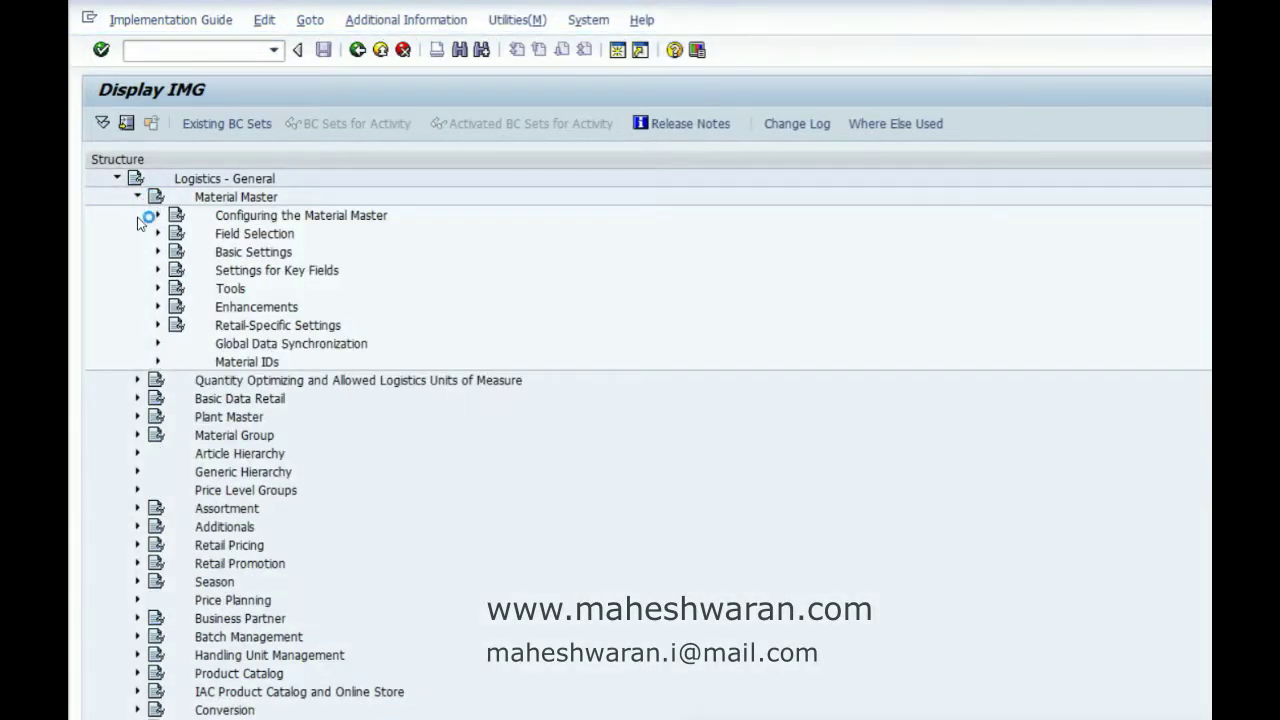
pyautogui.click(157, 325)
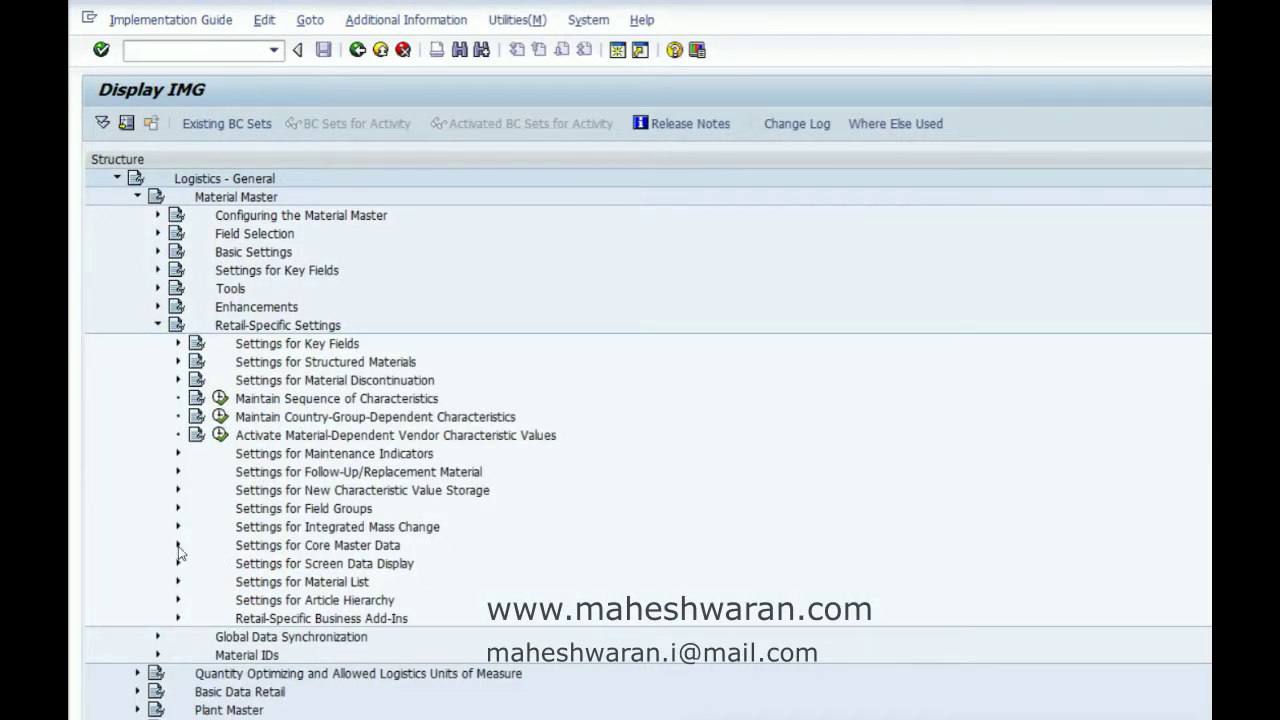
pyautogui.click(178, 508)
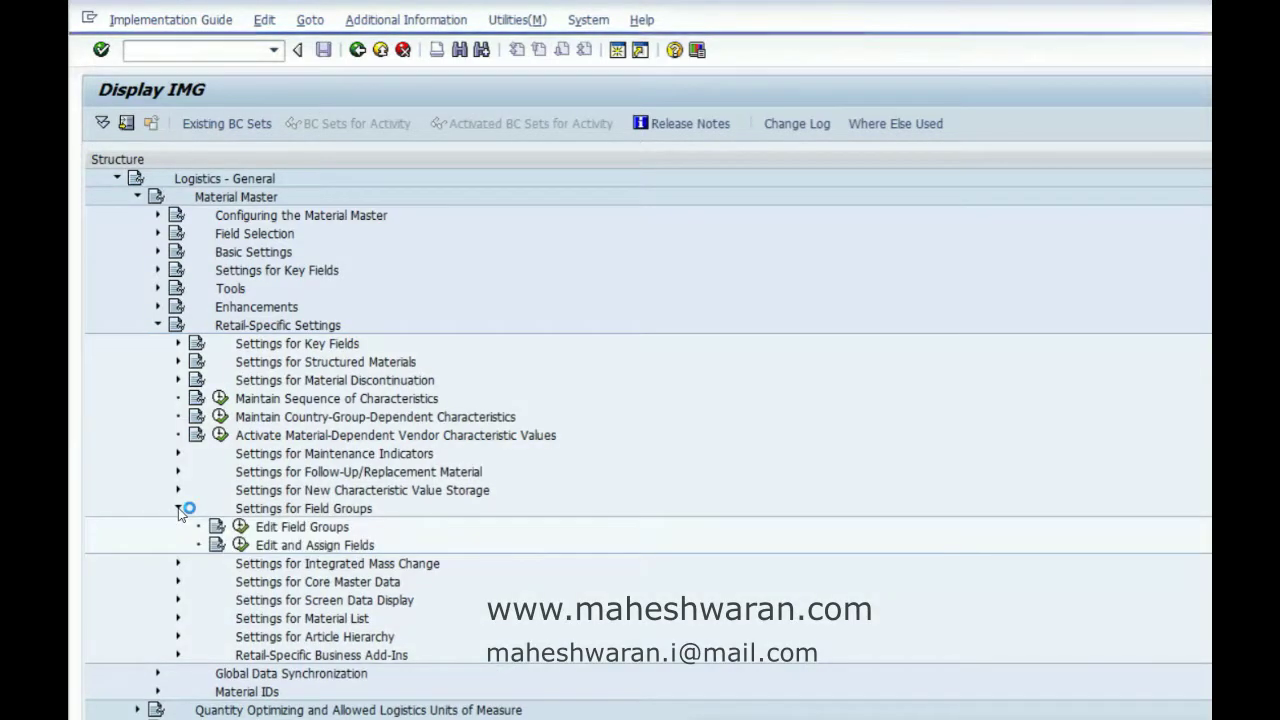
pyautogui.click(240, 526)
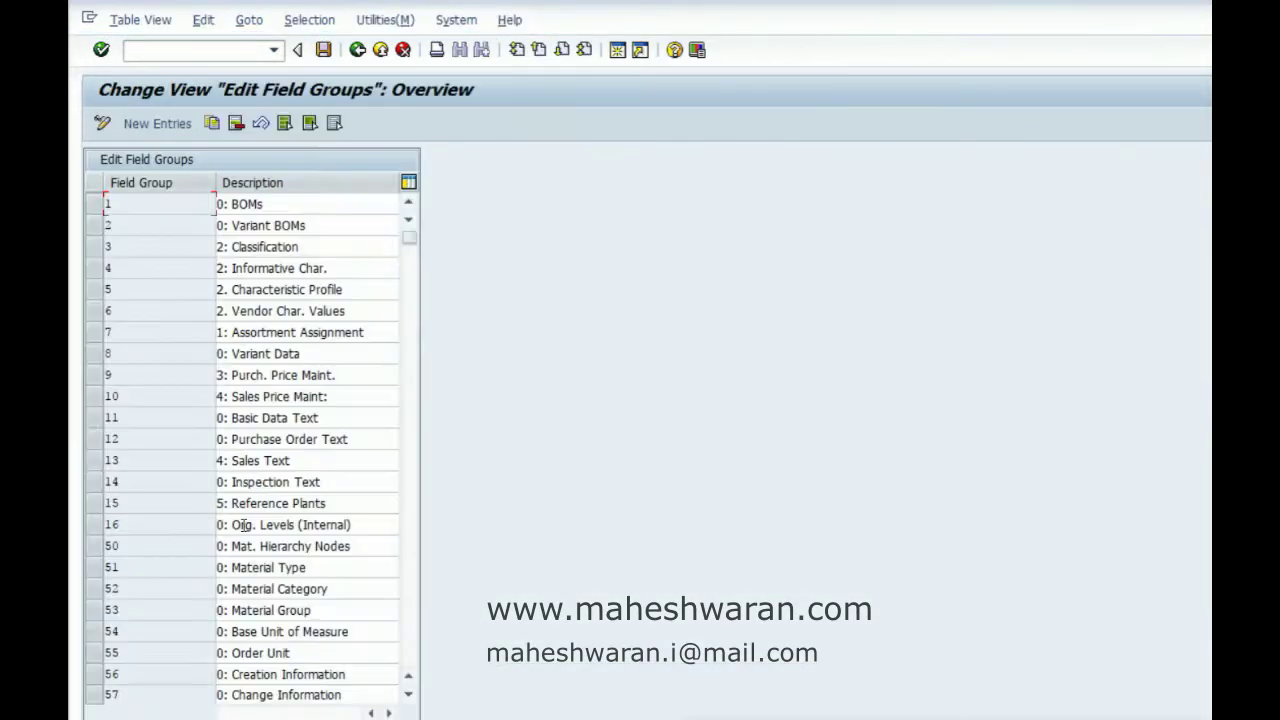
# Review the existing field groups to the end of the list and add a new entry with field group number 359
pyautogui.click(243, 524)
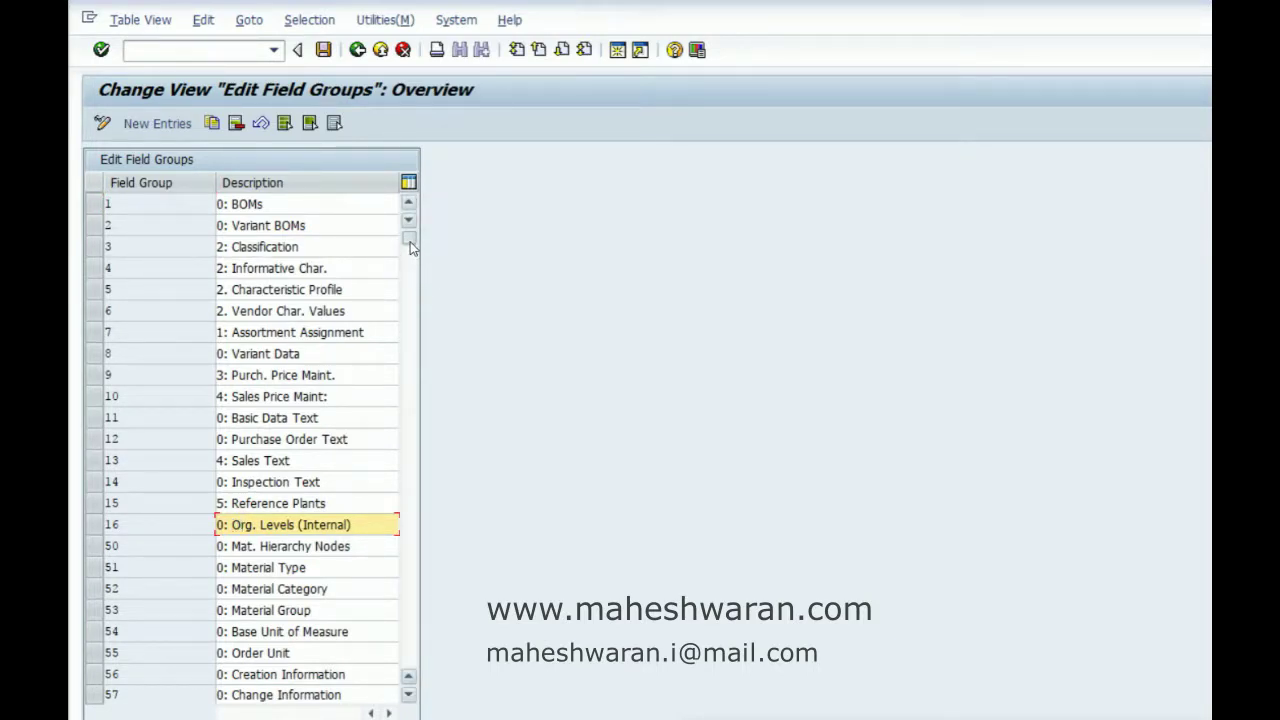
pyautogui.moveTo(411, 241); pyautogui.dragTo(415, 370)
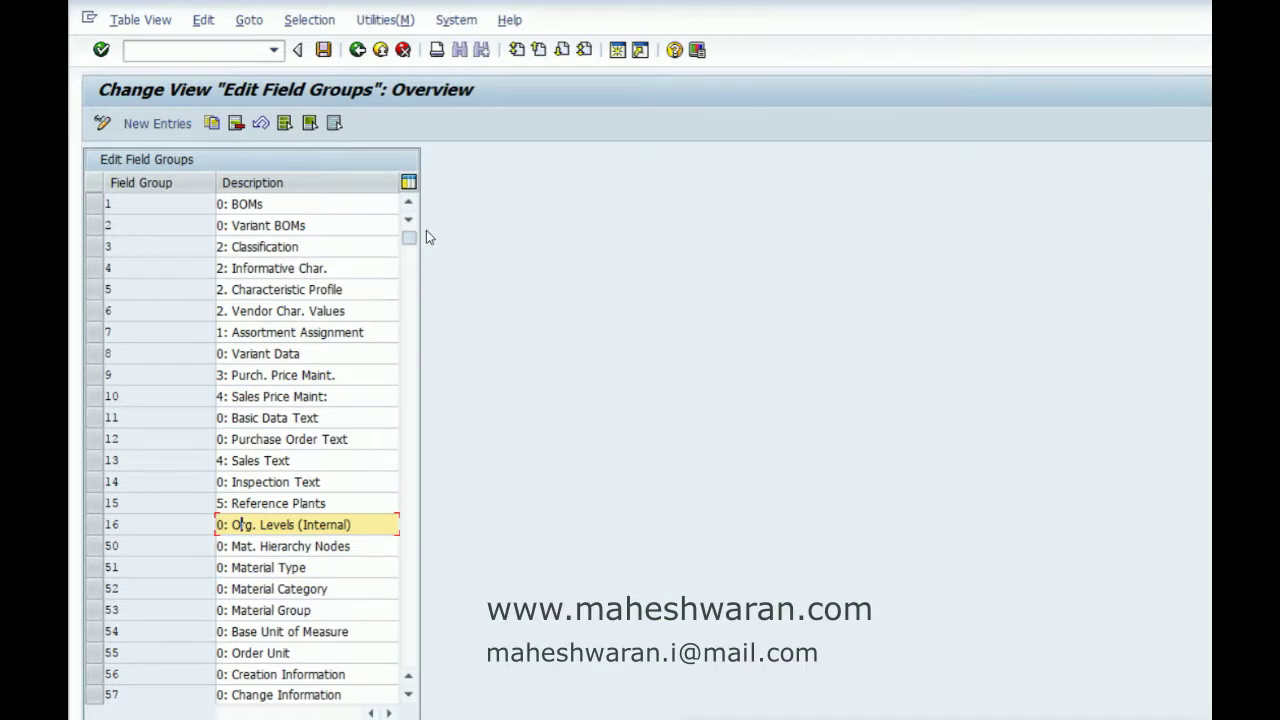
pyautogui.click(131, 527)
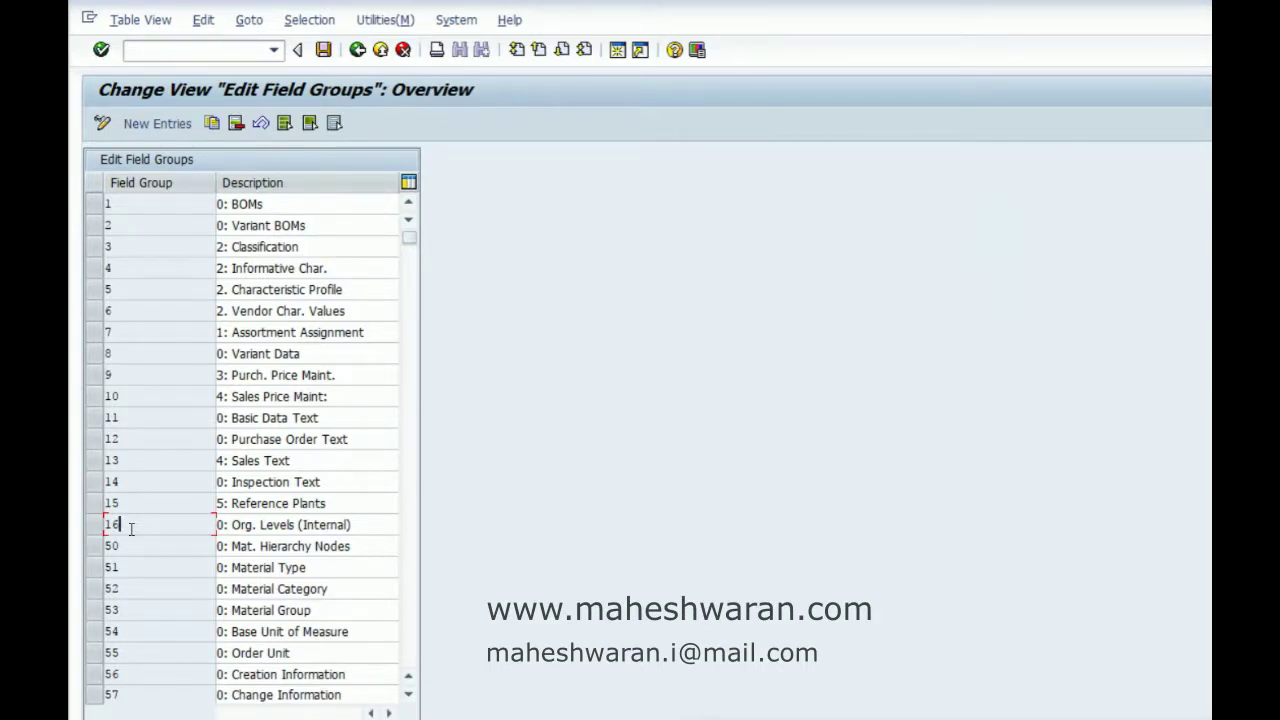
pyautogui.moveTo(409, 237); pyautogui.dragTo(409, 660)
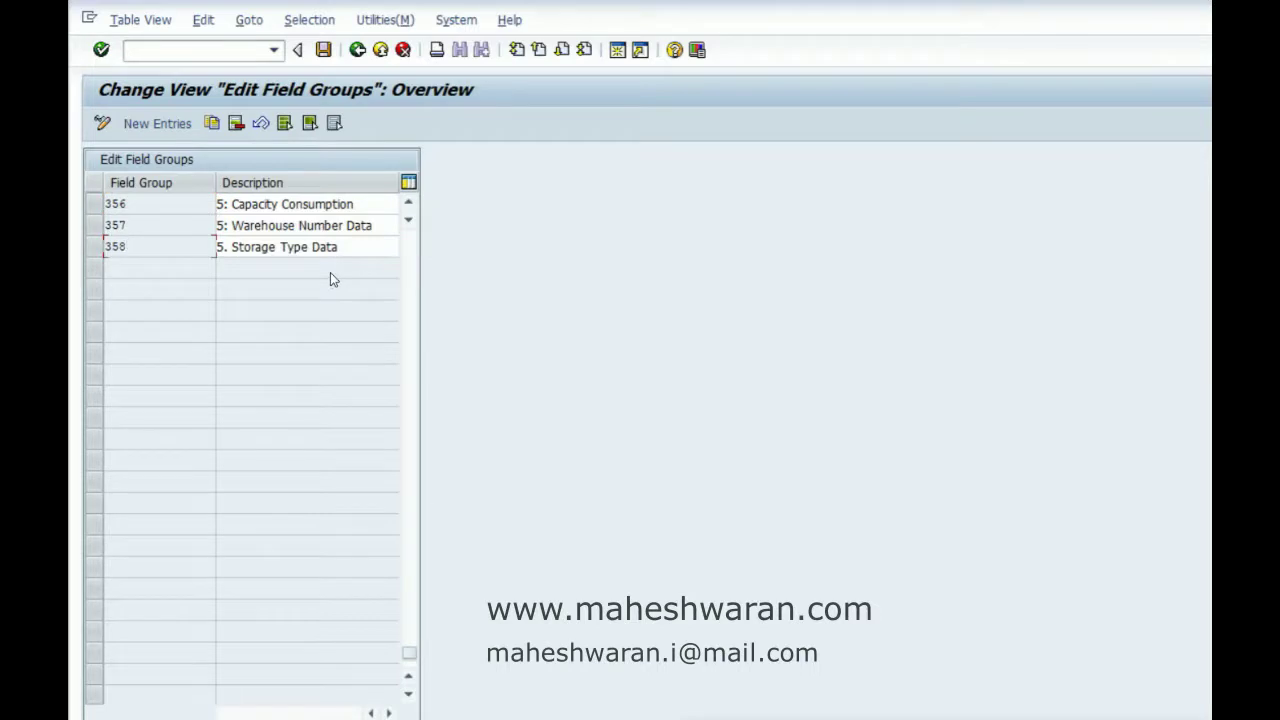
pyautogui.click(137, 124)
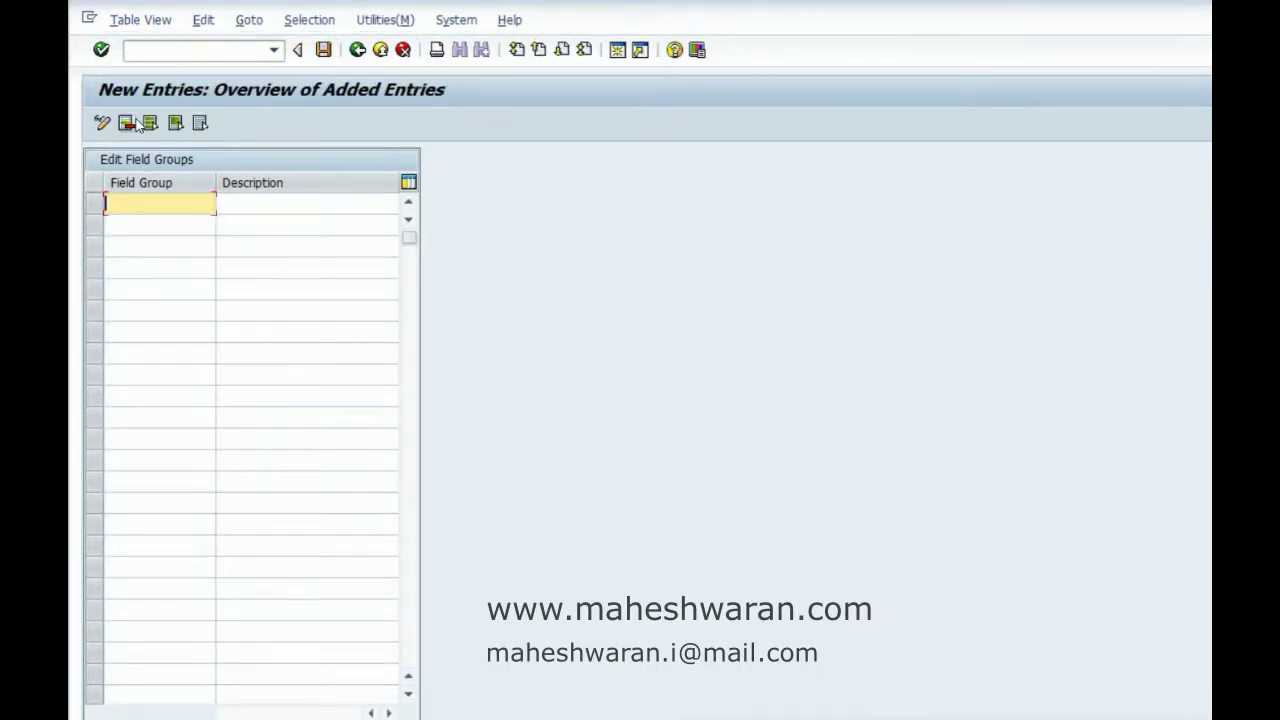
pyautogui.write('359')
pyautogui.press('Tab')
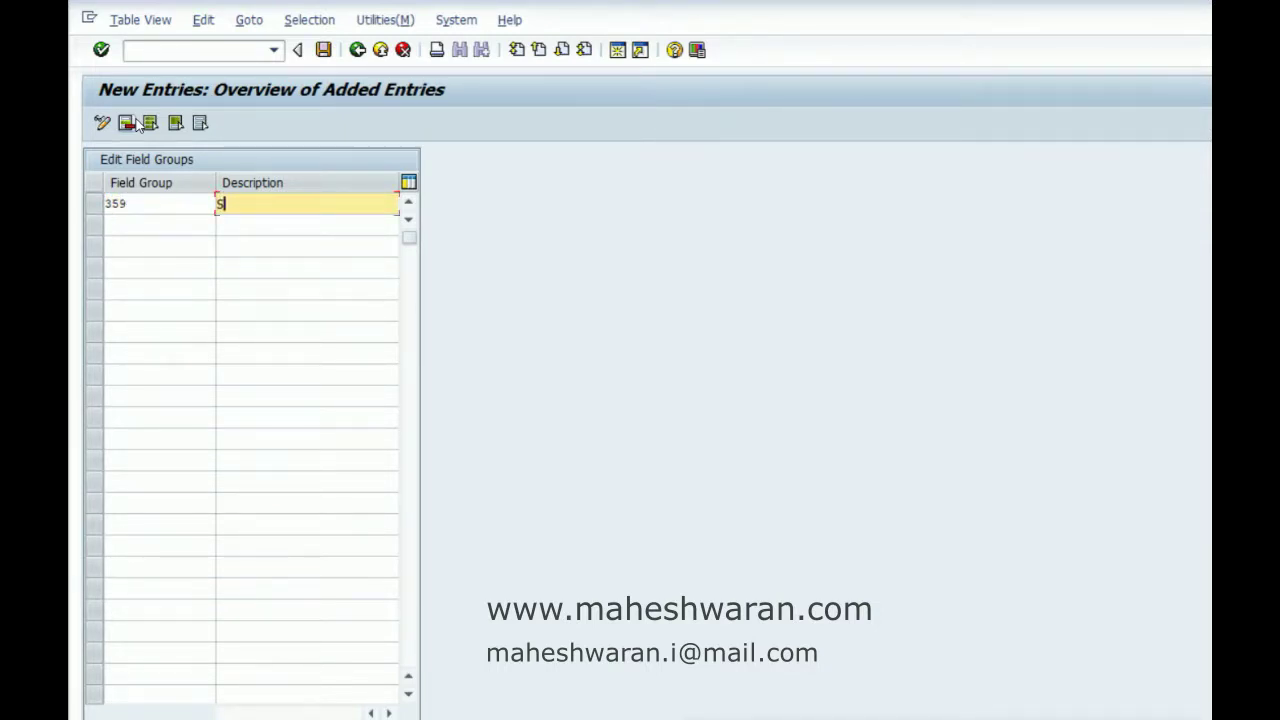
# Enter the description Wooloworths FG for field group 359
pyautogui.write('S')
pyautogui.press('BackSpace')
pyautogui.write('Woolowrth')
pyautogui.press('Left')
pyautogui.press('Left')
pyautogui.press('Left')
pyautogui.press('Left')
pyautogui.write('o')
pyautogui.press('Right')
pyautogui.press('Right')
pyautogui.press('Right')
pyautogui.press('Right')
pyautogui.write('FG')
pyautogui.press('Return')
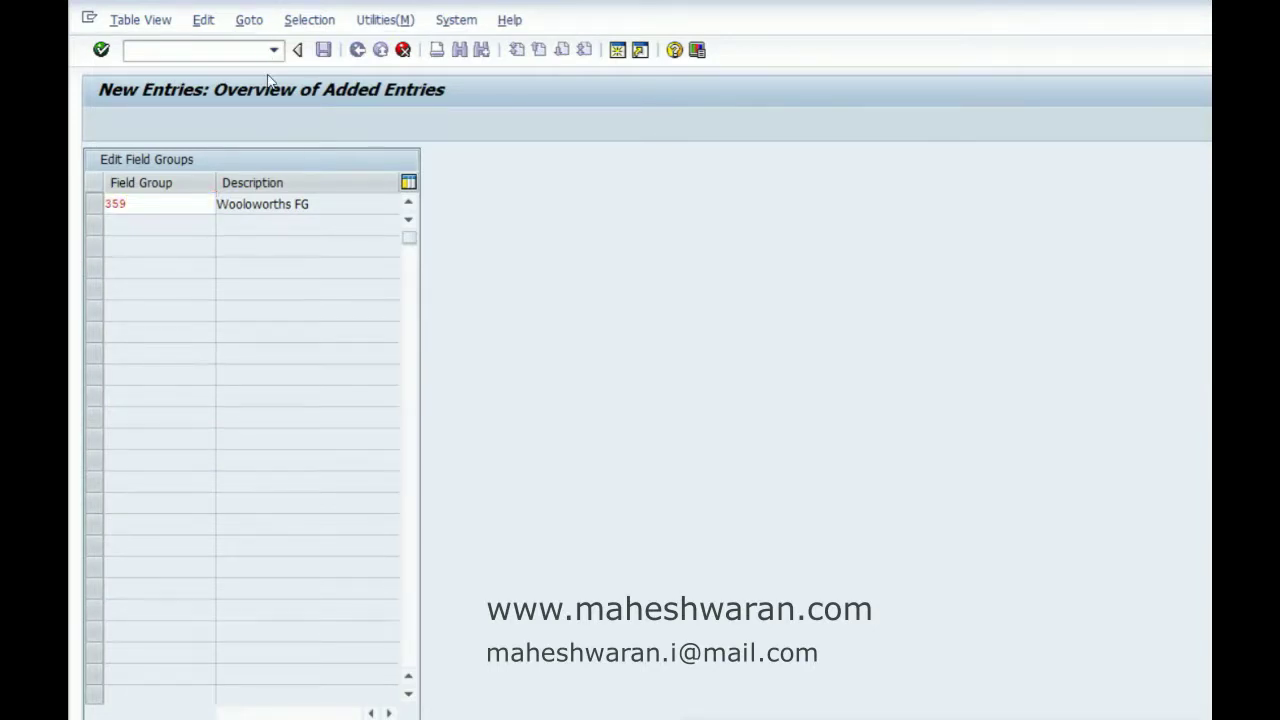
# Save the new field group under the proposed customizing request and return to the implementation guide
pyautogui.click(322, 56)
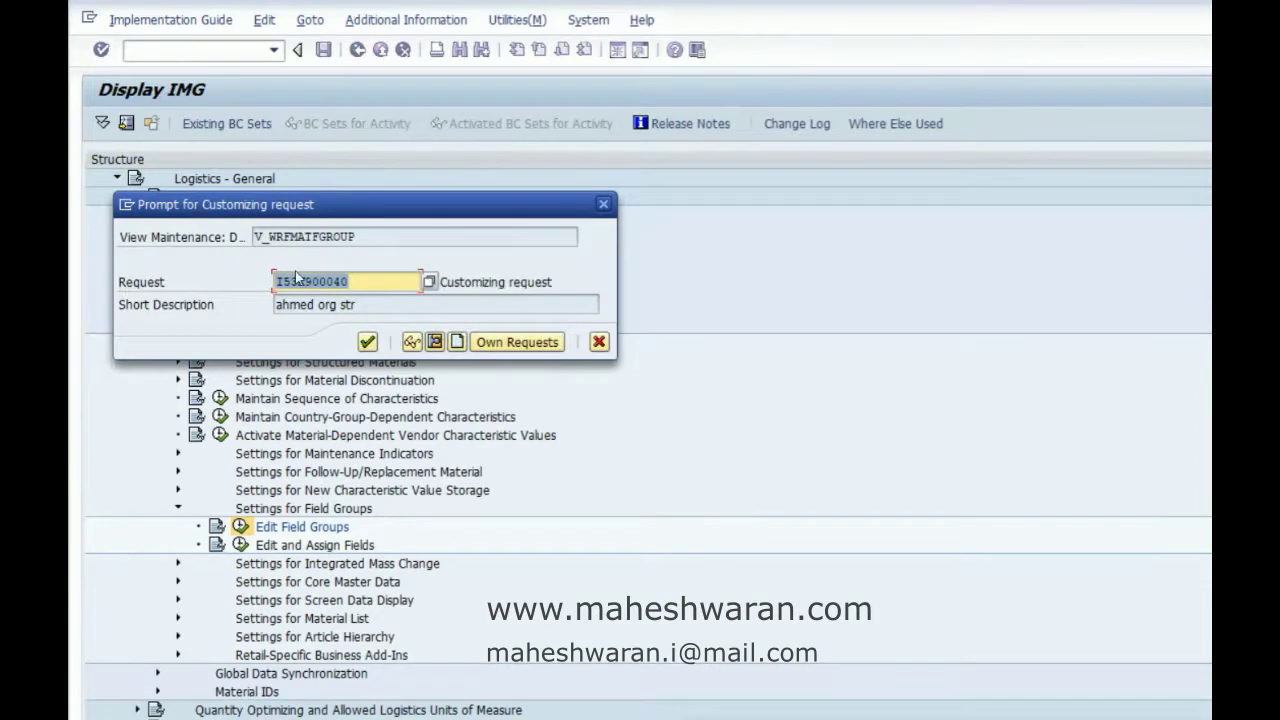
pyautogui.click(367, 342)
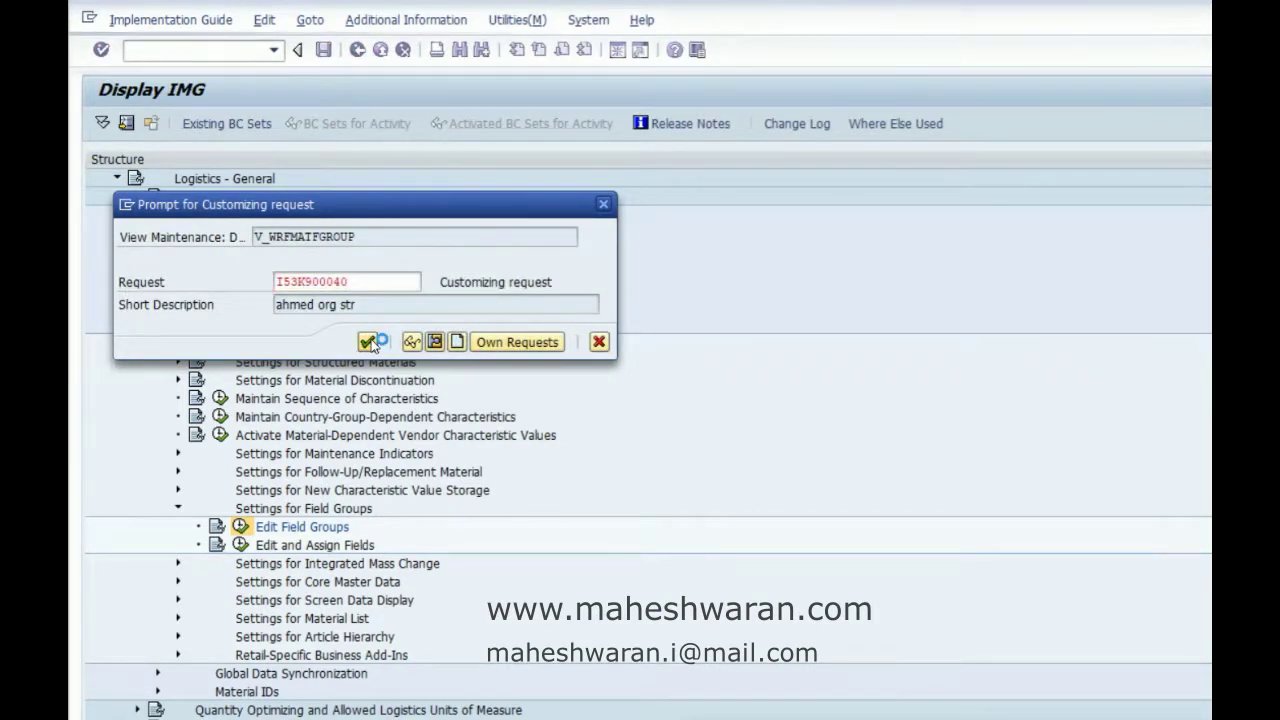
pyautogui.click(357, 50)
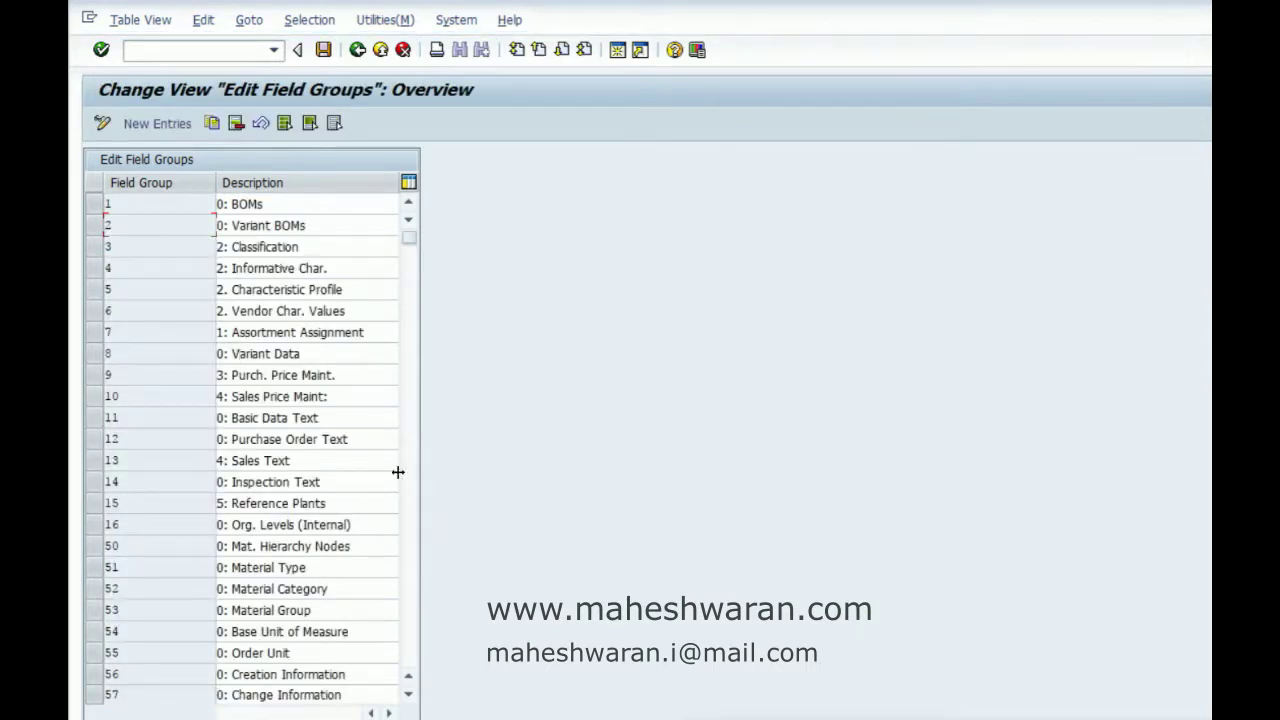
pyautogui.click(357, 50)
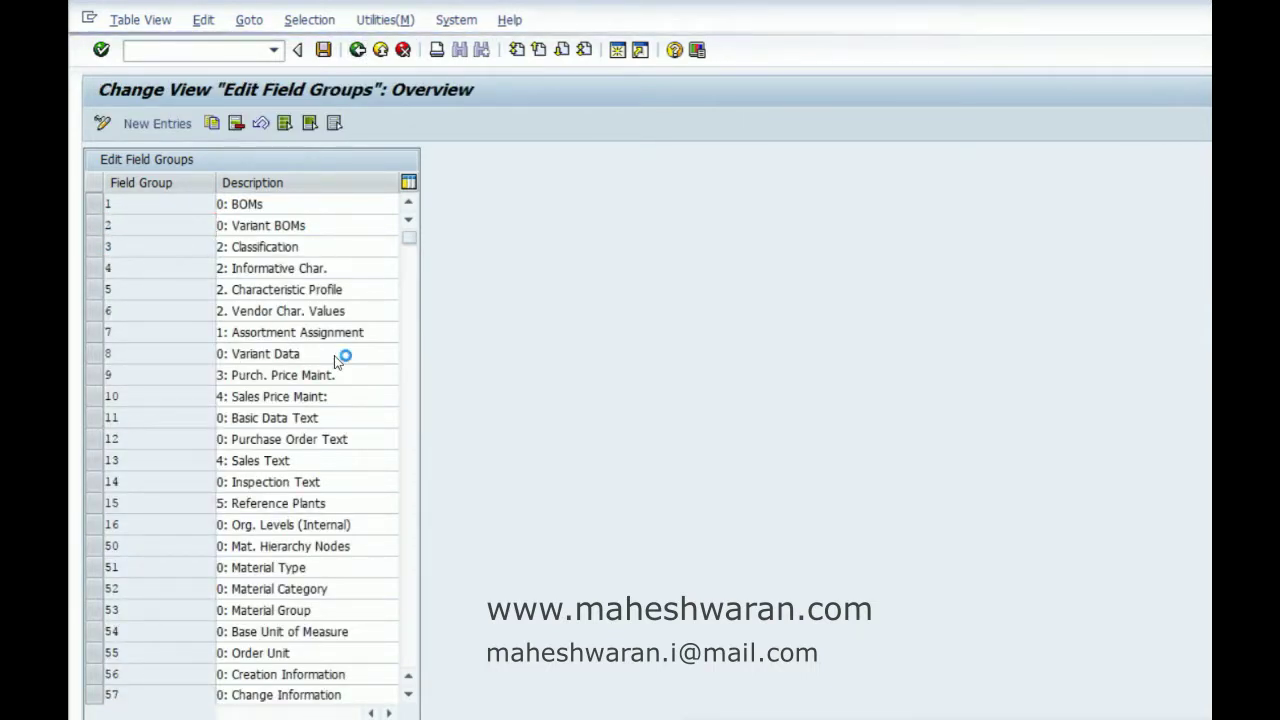
# Open Edit and Assign Fields and position the list at the field MARC-LGFSB
pyautogui.click(241, 545)
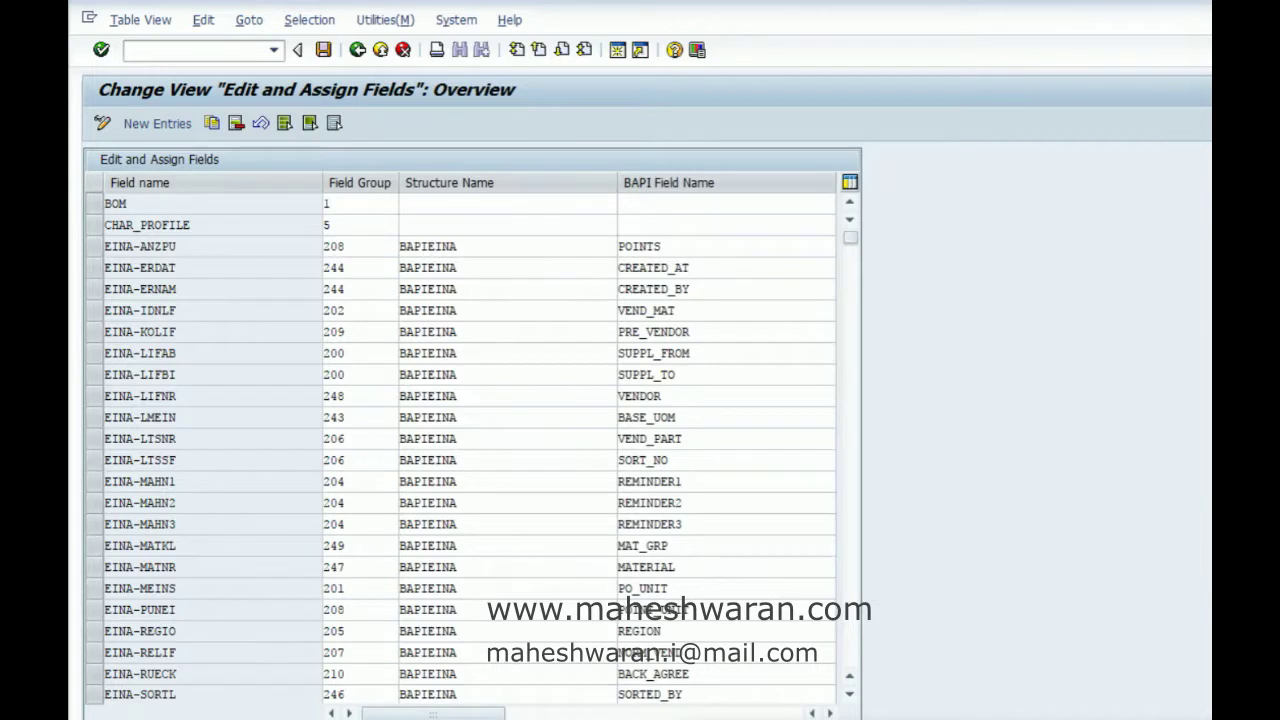
pyautogui.write('MARC')
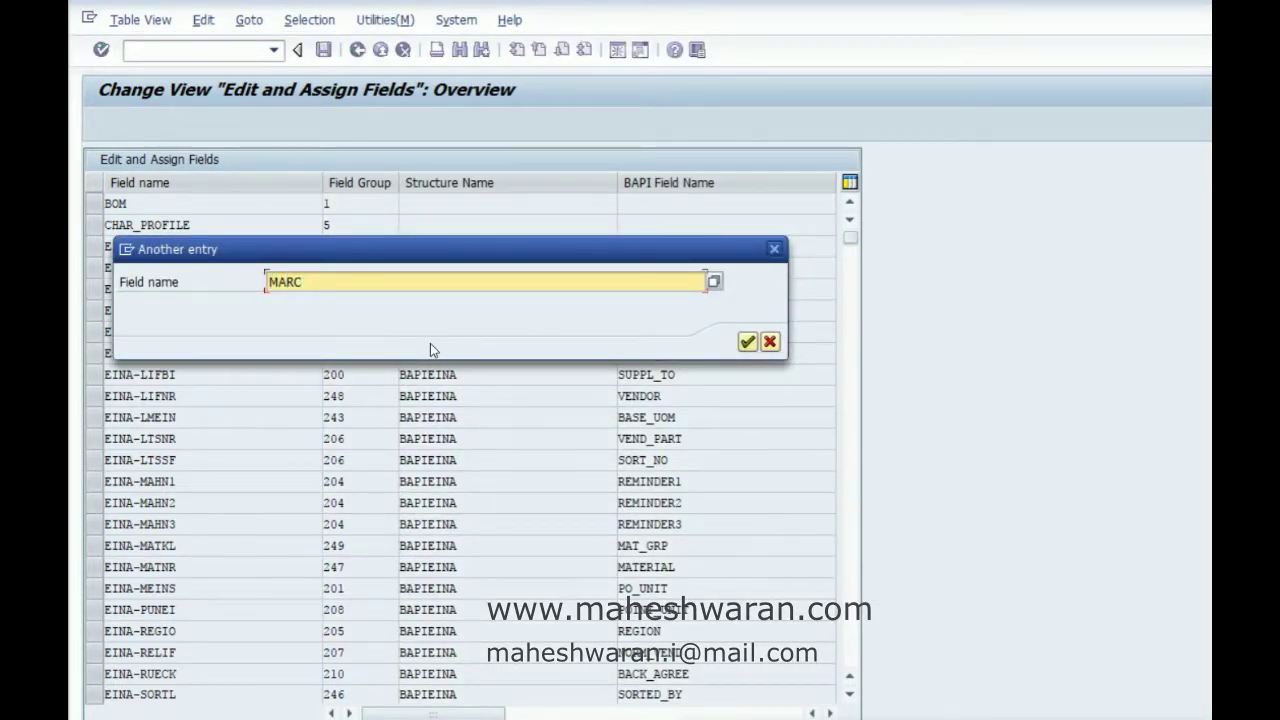
pyautogui.write('-LFSCG')
pyautogui.press('Return')
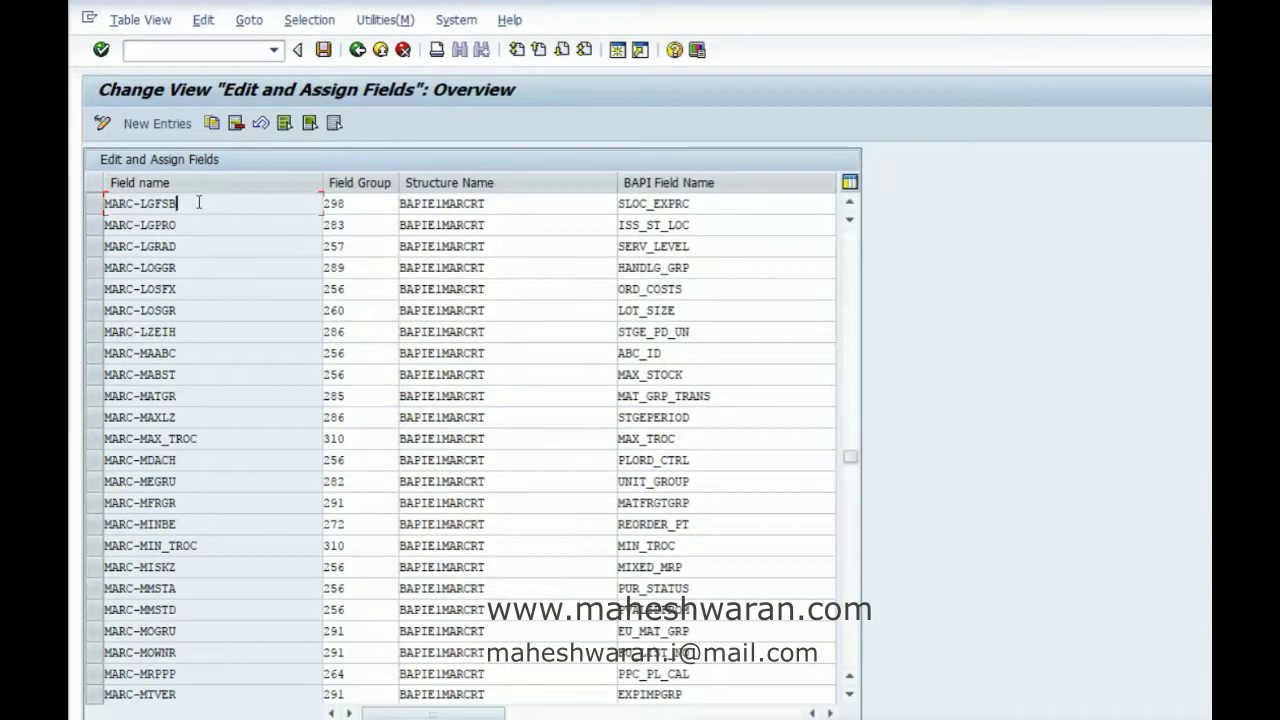
# Copy the field name MARC-LGFSB and try to enter it as a new assignment with field group 359
pyautogui.click(713, 207)
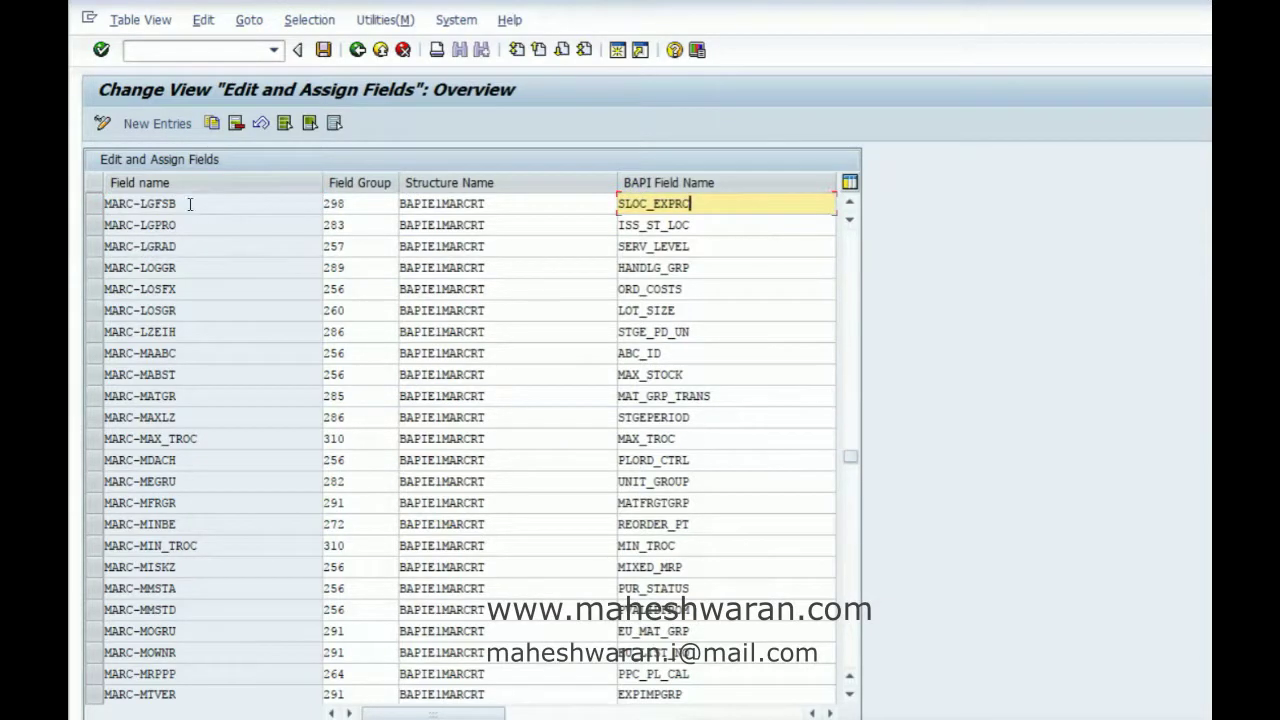
pyautogui.moveTo(190, 204); pyautogui.dragTo(104, 203)
pyautogui.hotkey('ctrl', 'c')
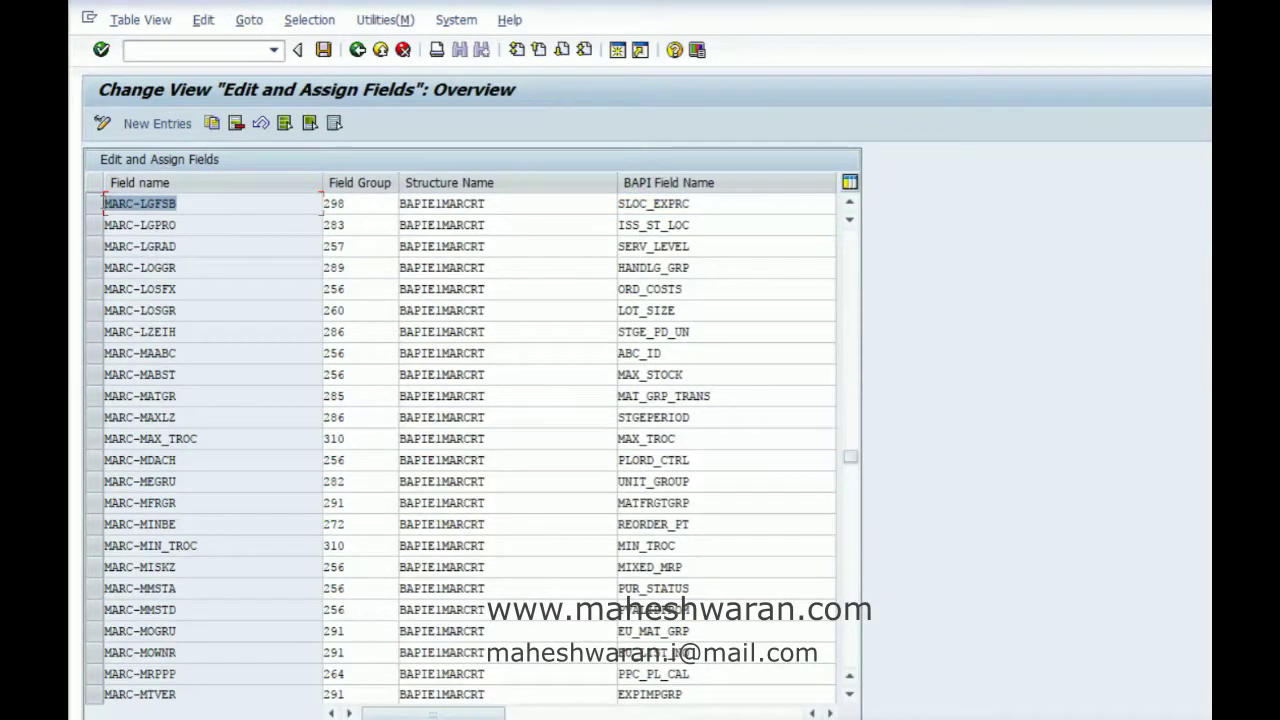
pyautogui.click(104, 203)
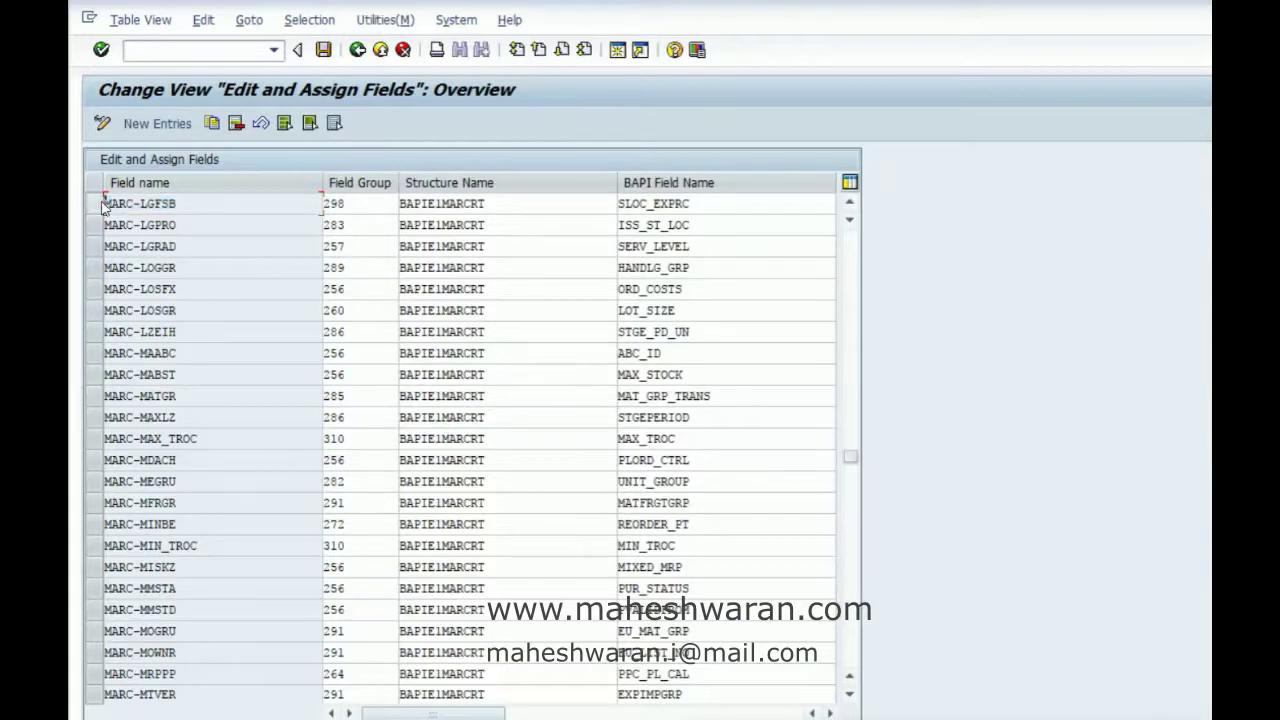
pyautogui.click(160, 124)
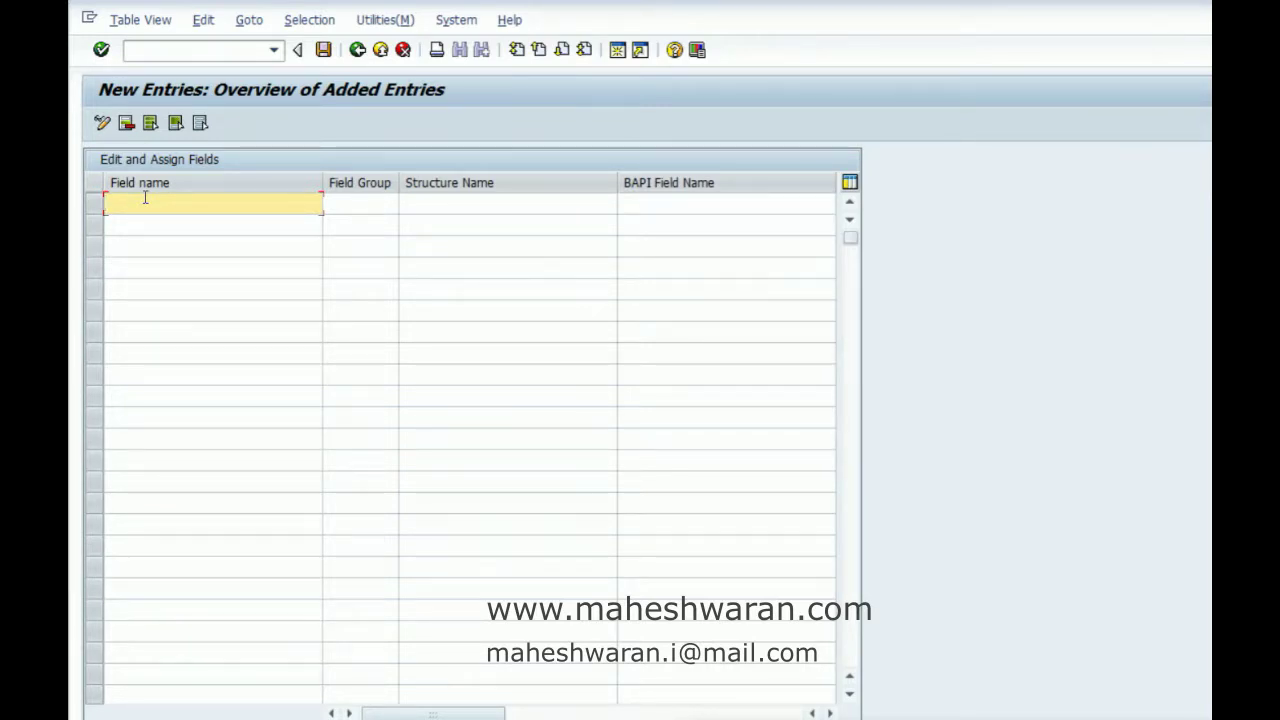
pyautogui.hotkey('ctrl', 'v')
pyautogui.press('Tab')
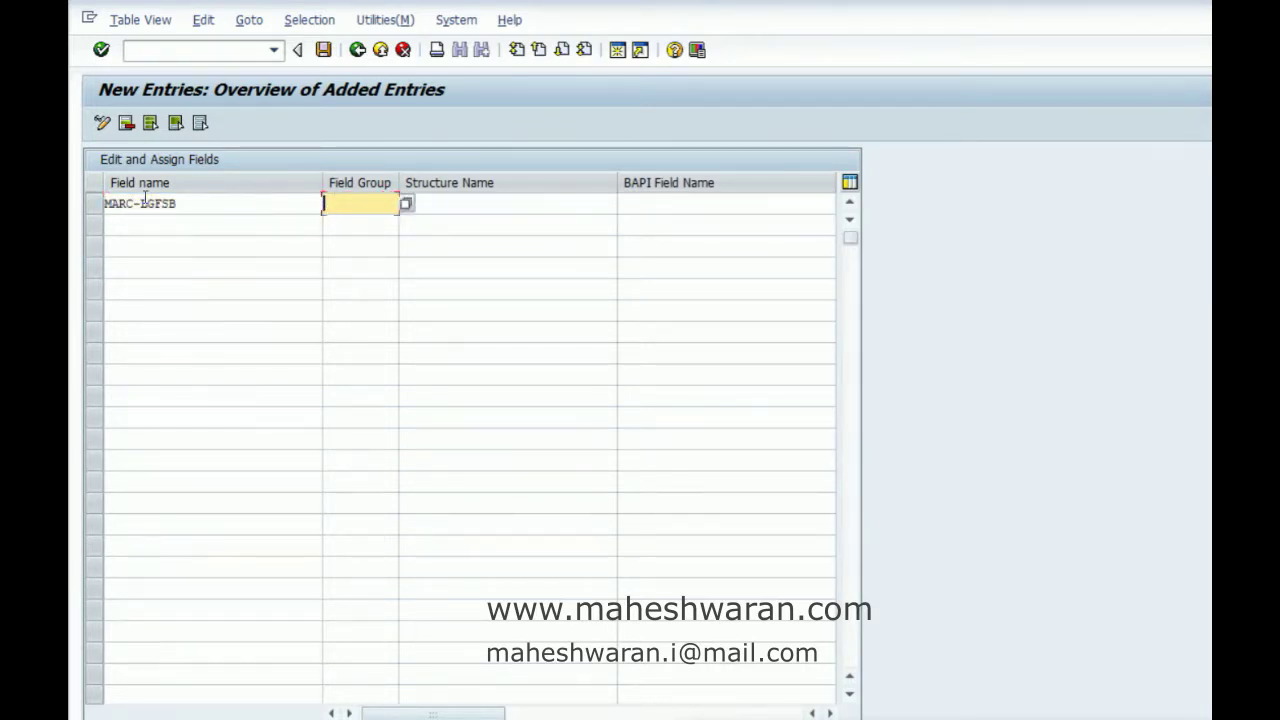
pyautogui.write('359')
# Clear the field name and field group from the new assignment entry
pyautogui.click(214, 199)
pyautogui.press('BackSpace')
pyautogui.press('BackSpace')
pyautogui.press('BackSpace')
pyautogui.press('BackSpace')
pyautogui.press('BackSpace')
pyautogui.press('BackSpace')
pyautogui.press('BackSpace')
pyautogui.press('BackSpace')
pyautogui.press('BackSpace')
pyautogui.press('BackSpace')
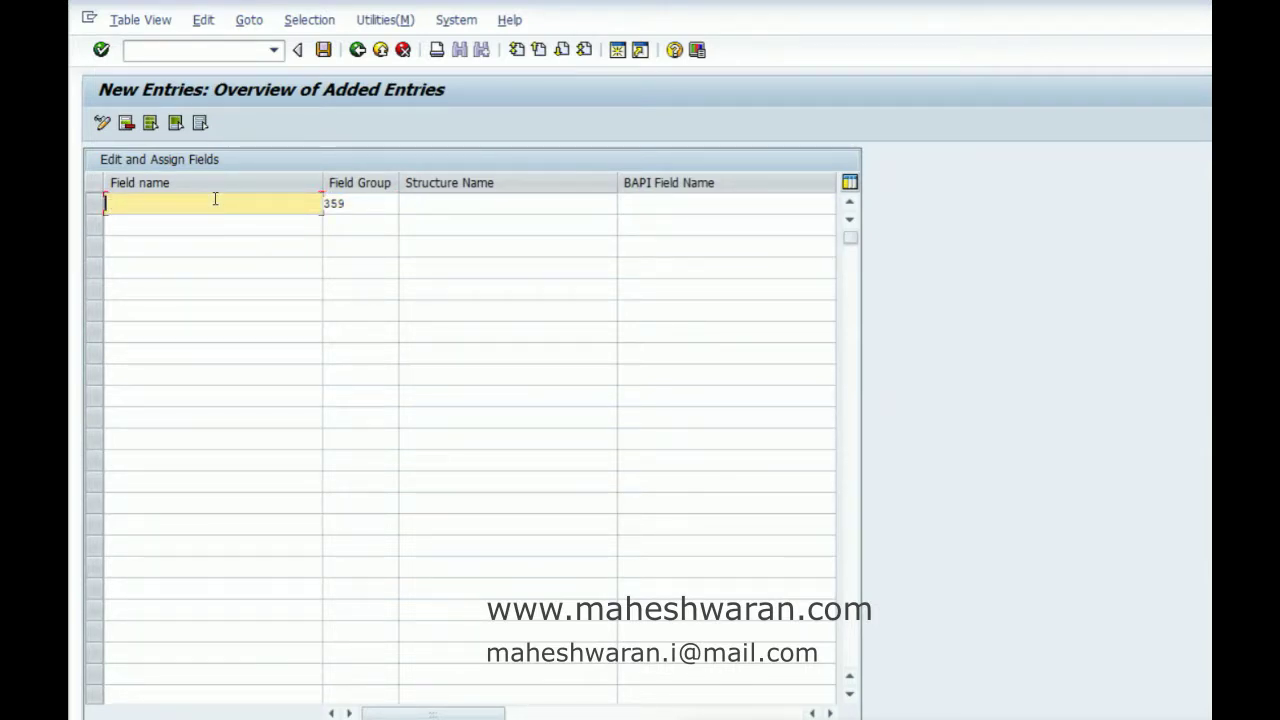
pyautogui.press('Tab')
pyautogui.press('BackSpace')
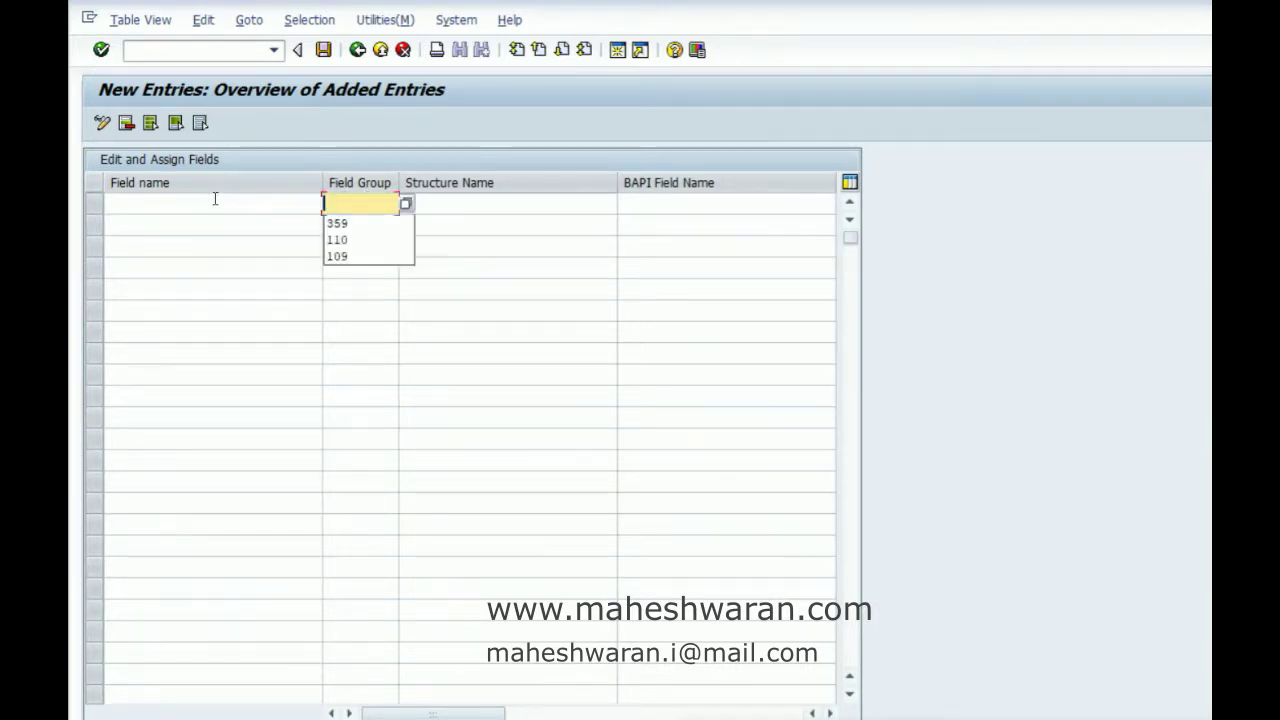
# Return to the Edit and Assign Fields overview and delete the blank assignment row
pyautogui.click(358, 51)
pyautogui.click(358, 51)
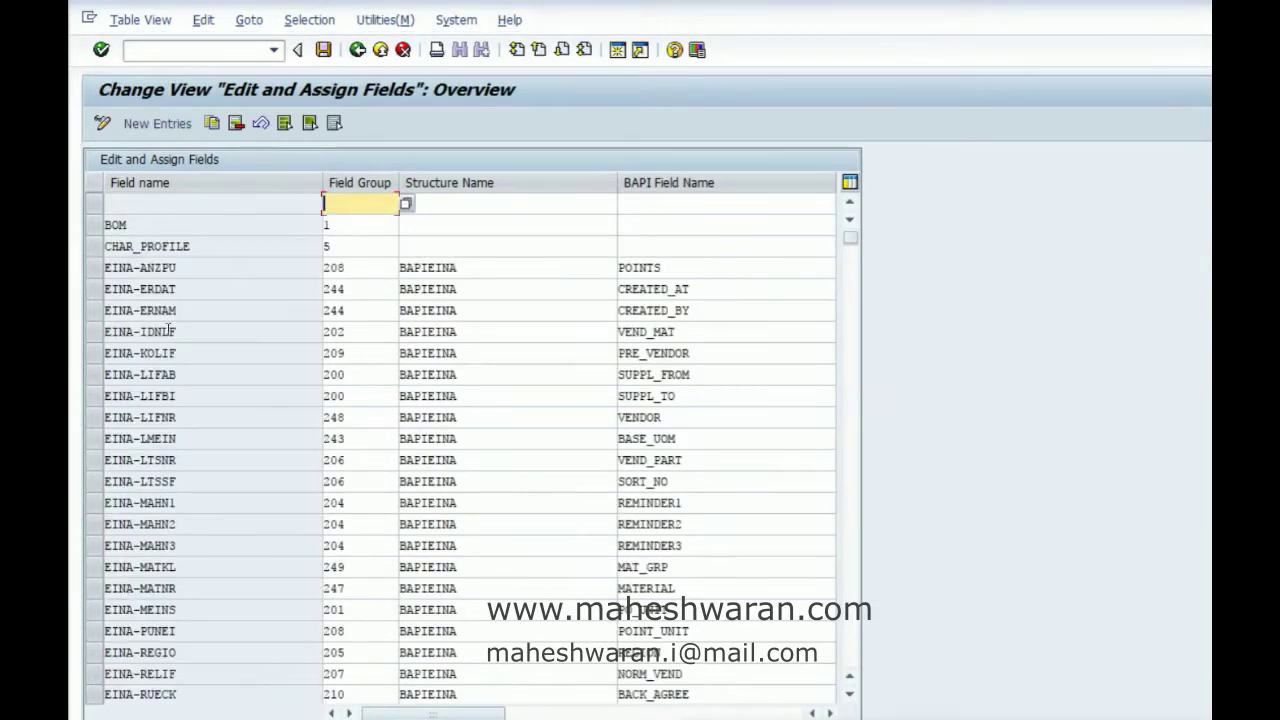
pyautogui.click(93, 203)
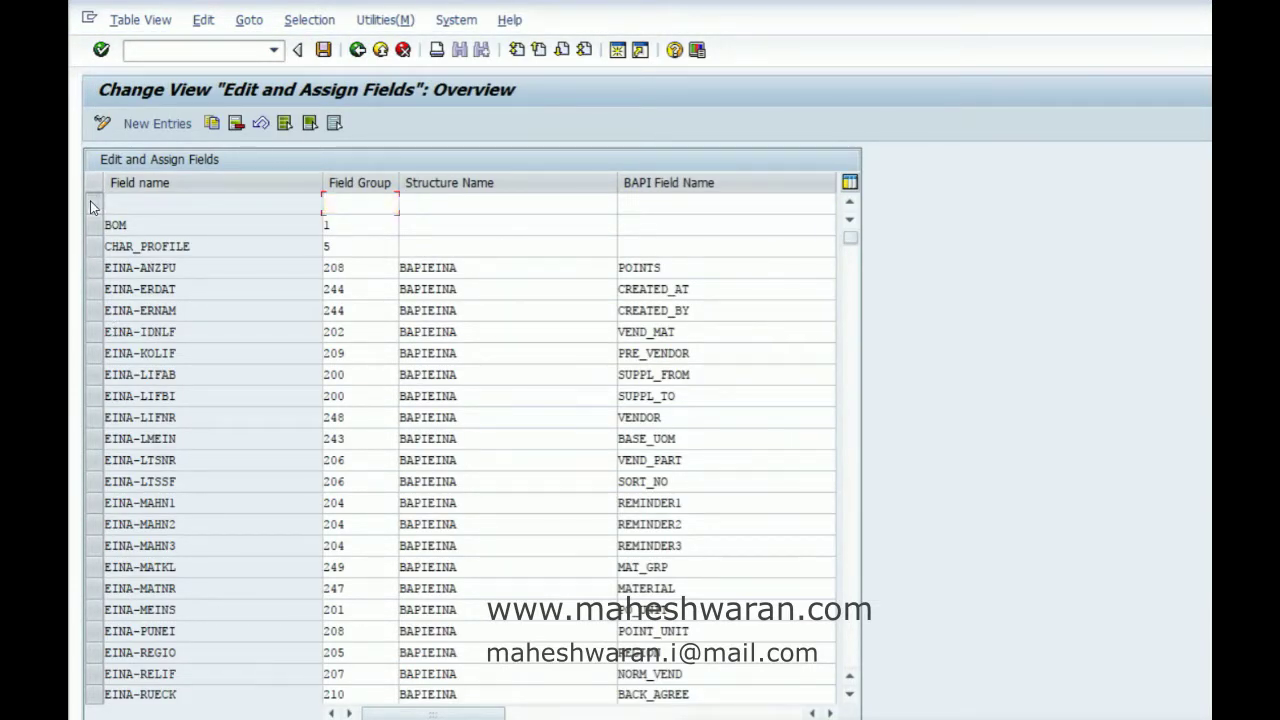
pyautogui.click(236, 124)
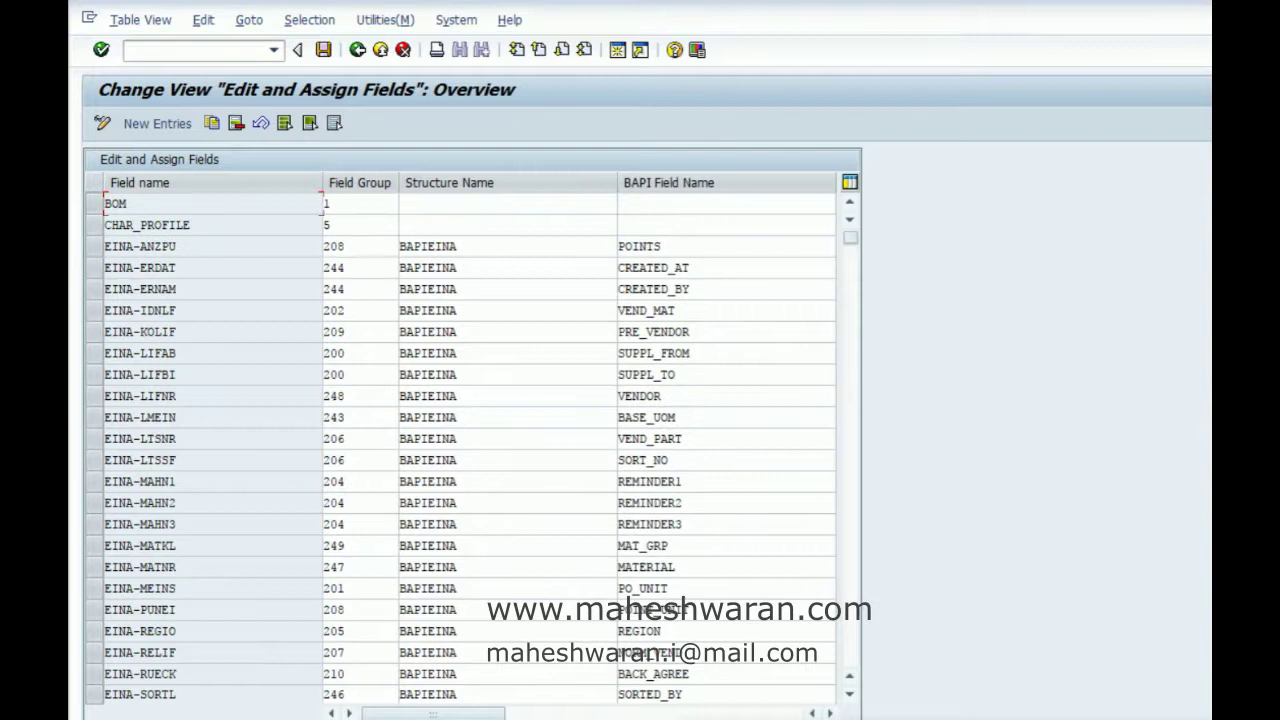
# Position the field list near MARC-LGFSB and start a copy of that field's assignment entry
pyautogui.write('ma')
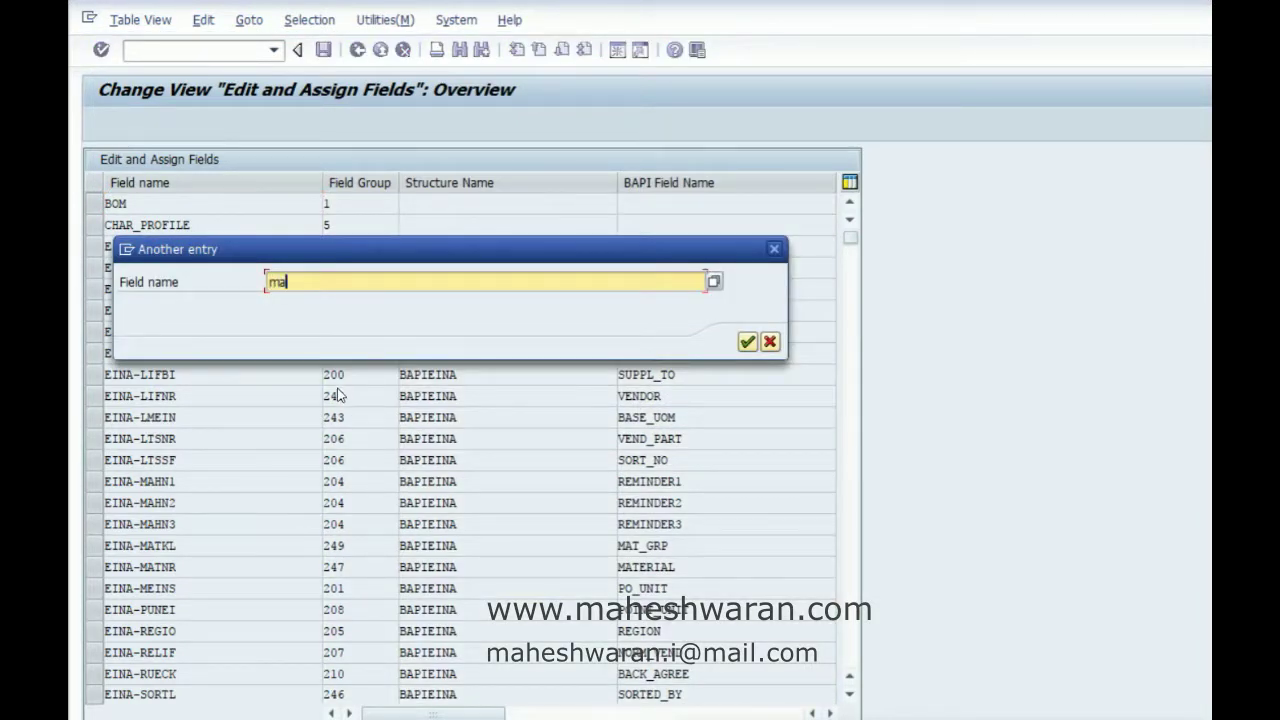
pyautogui.write('rc-')
pyautogui.write('lfgb')
pyautogui.press('Return')
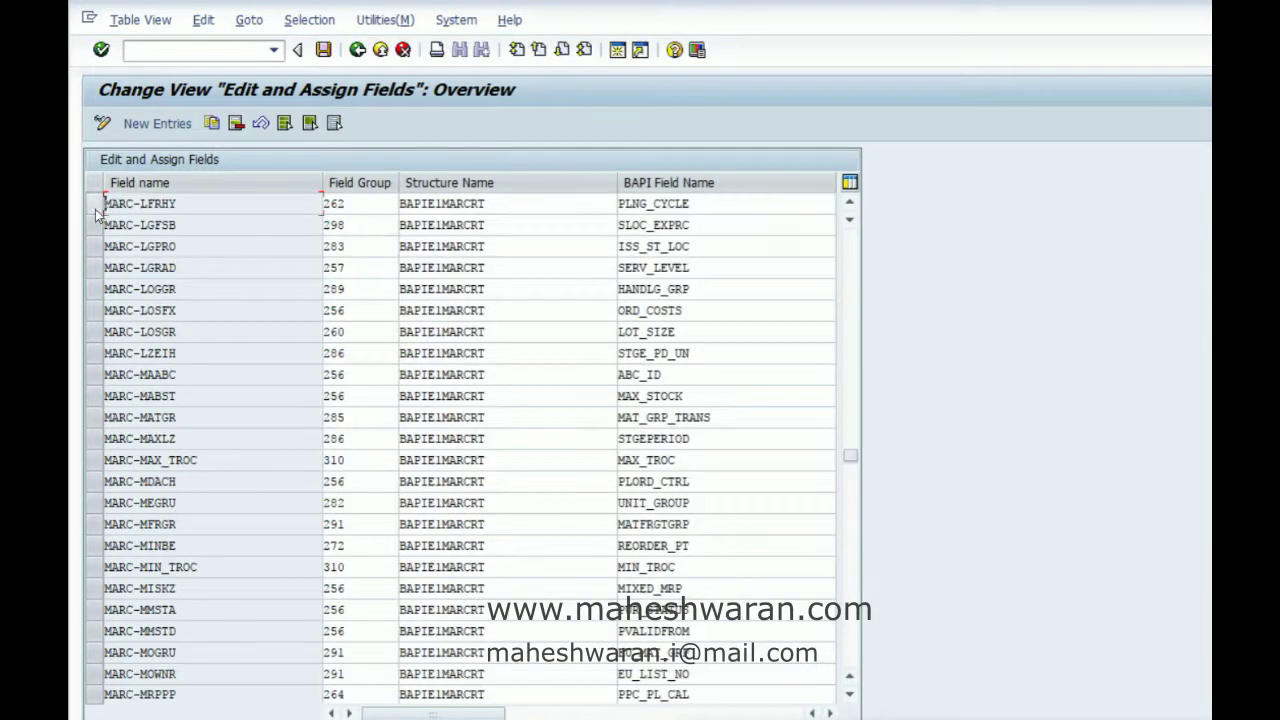
pyautogui.click(92, 225)
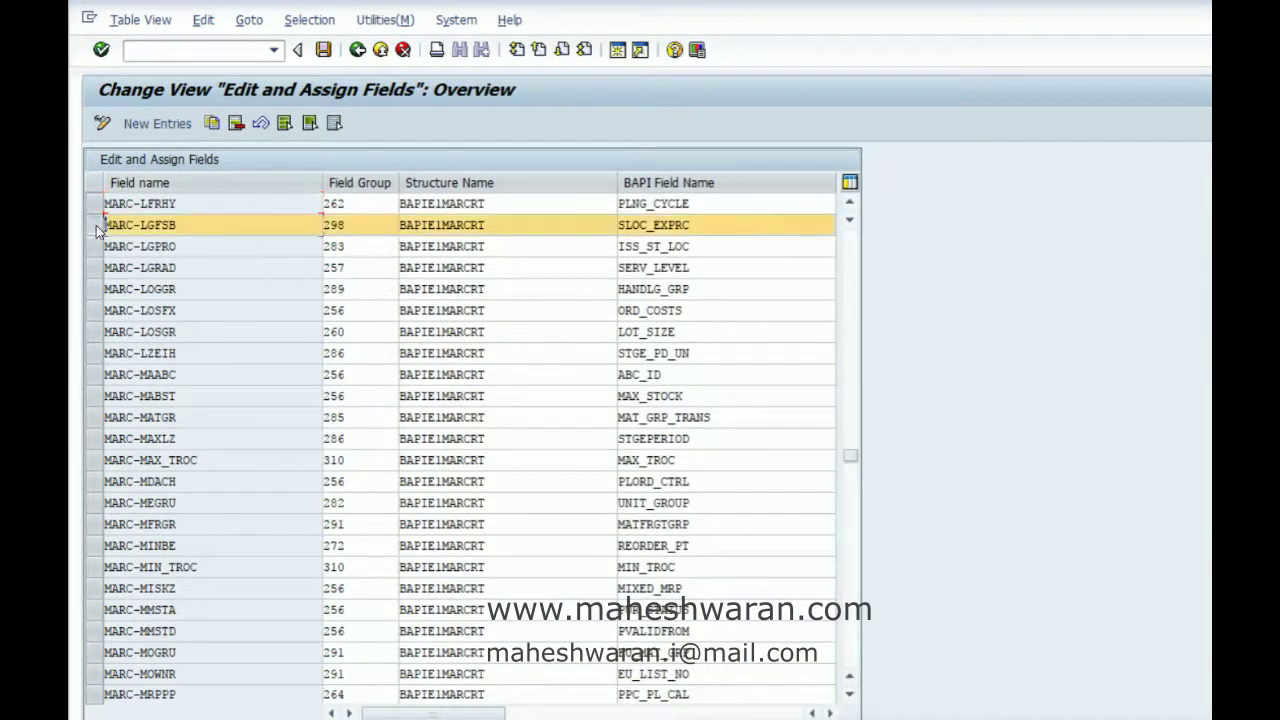
pyautogui.click(211, 123)
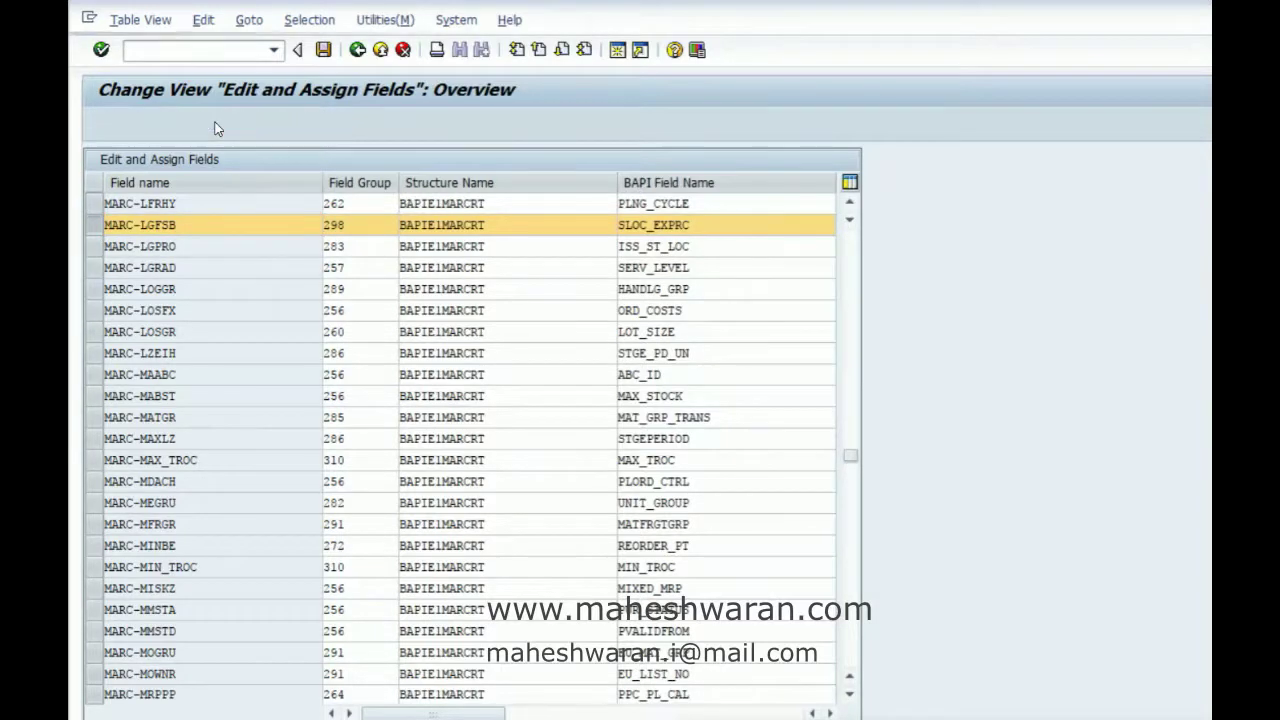
# Set the copied MARC-LGFSB entry's field group to 359 and try to confirm it
pyautogui.click(356, 203)
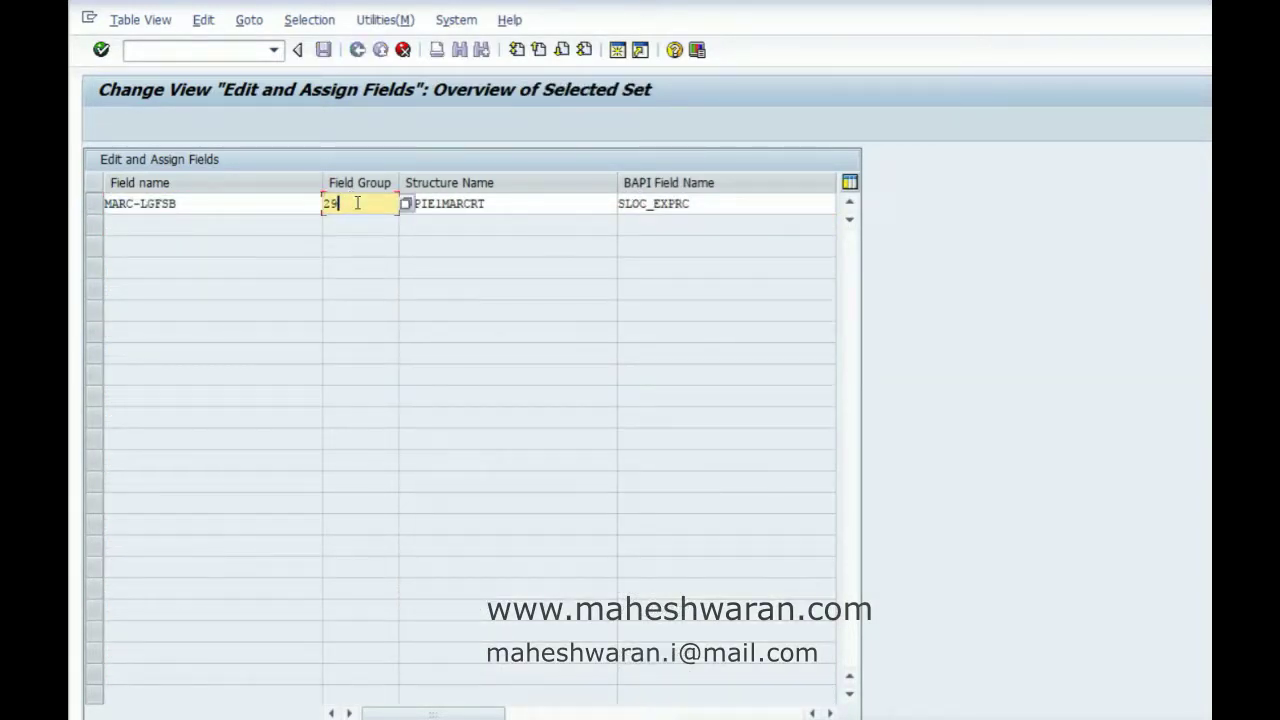
pyautogui.press('BackSpace')
pyautogui.press('BackSpace')
pyautogui.write('359')
pyautogui.press('Return')
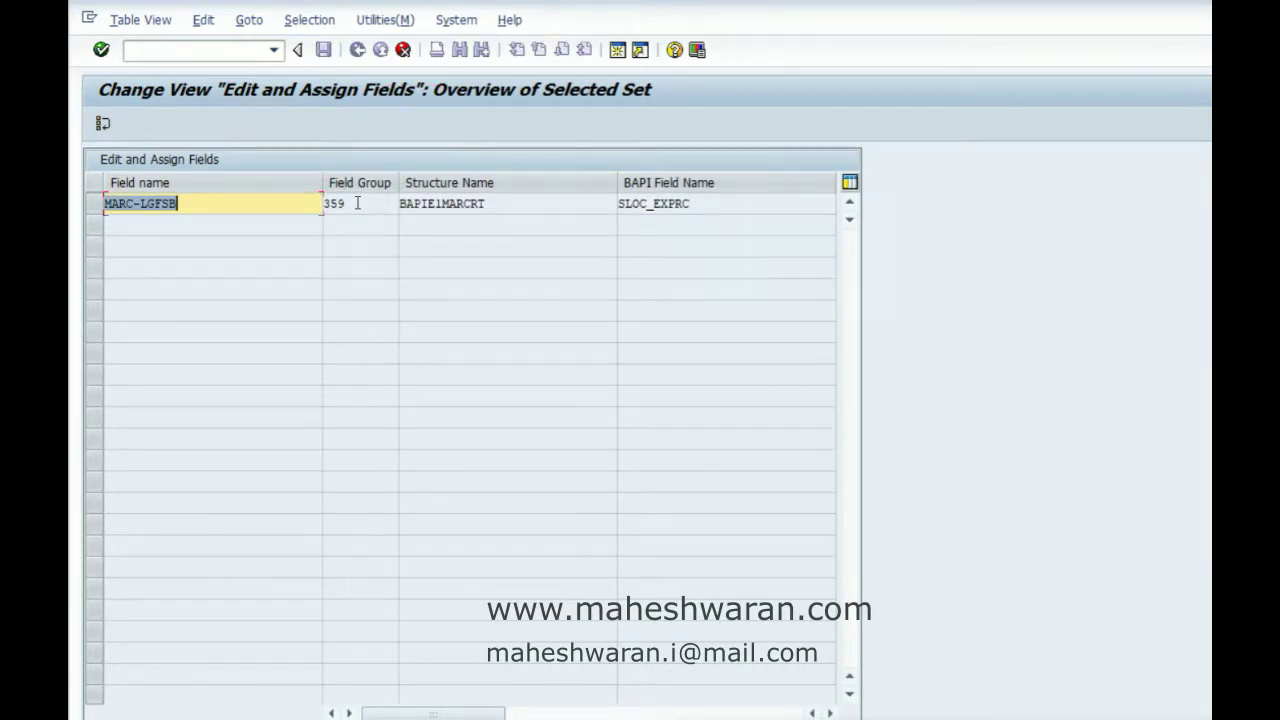
pyautogui.press('End')
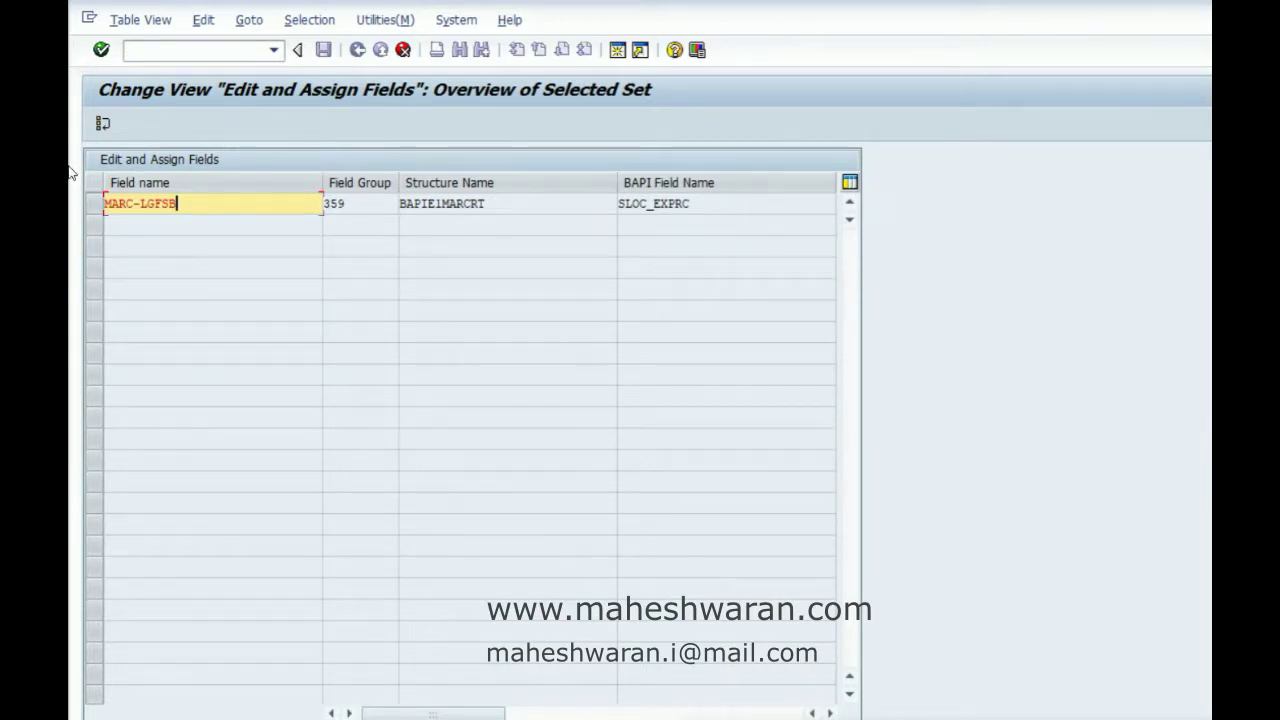
# Cancel the copied assignment entry and leave Edit and Assign Fields without saving changes
pyautogui.click(104, 128)
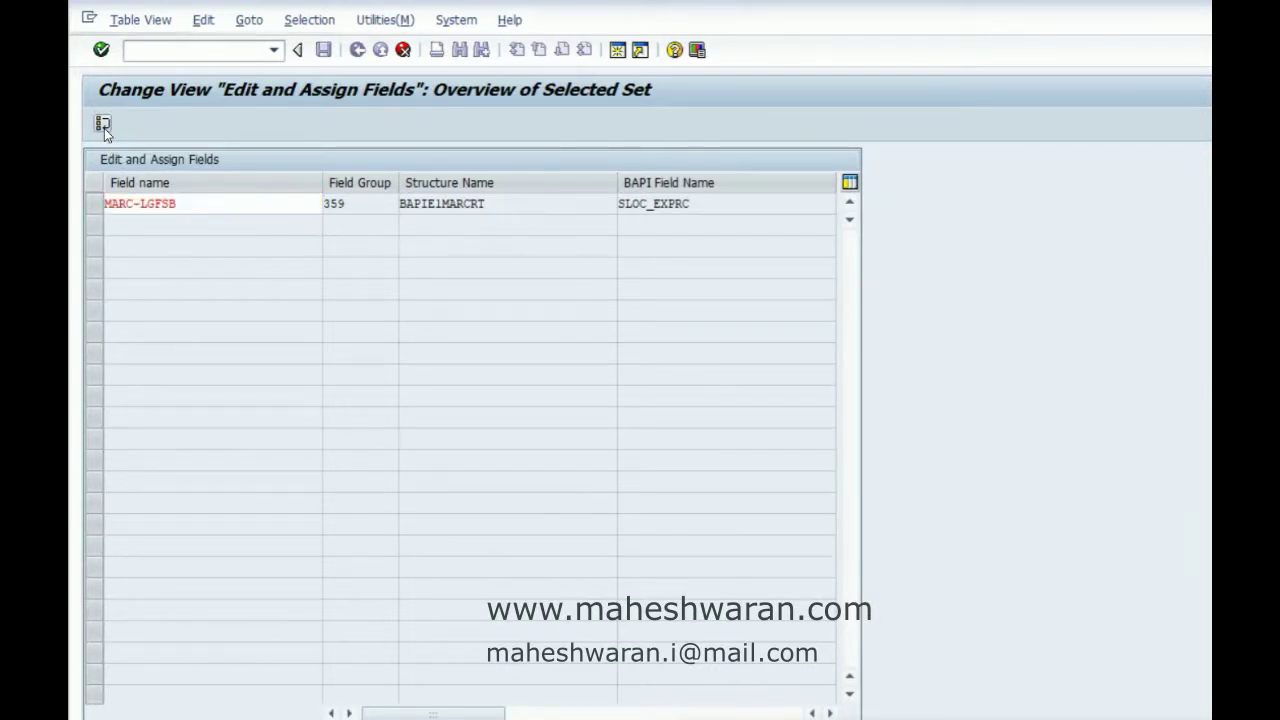
pyautogui.click(403, 51)
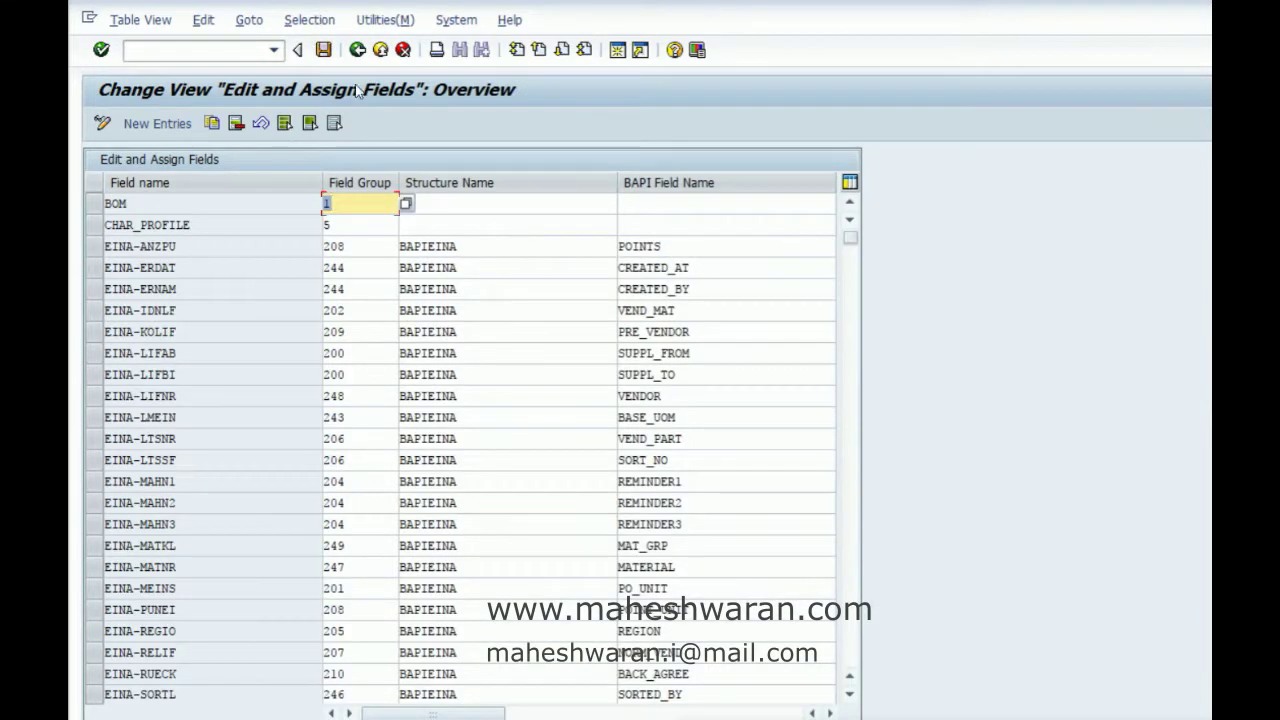
pyautogui.click(360, 49)
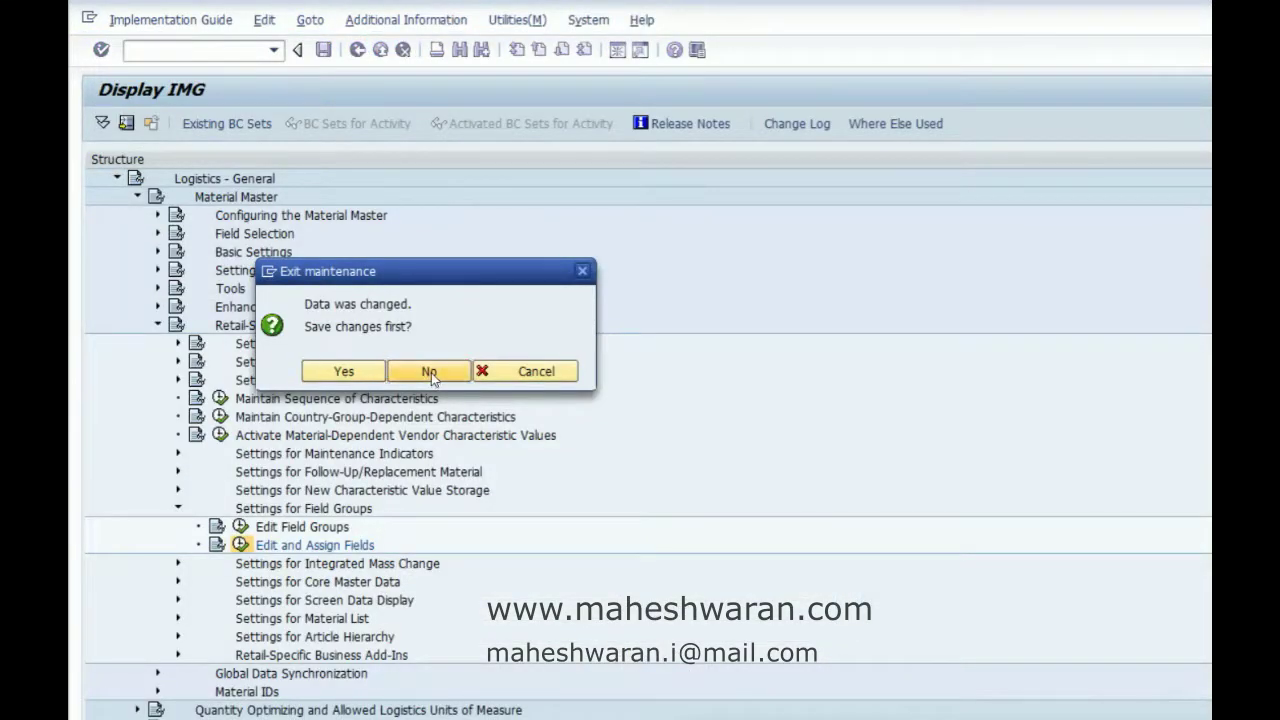
pyautogui.click(429, 372)
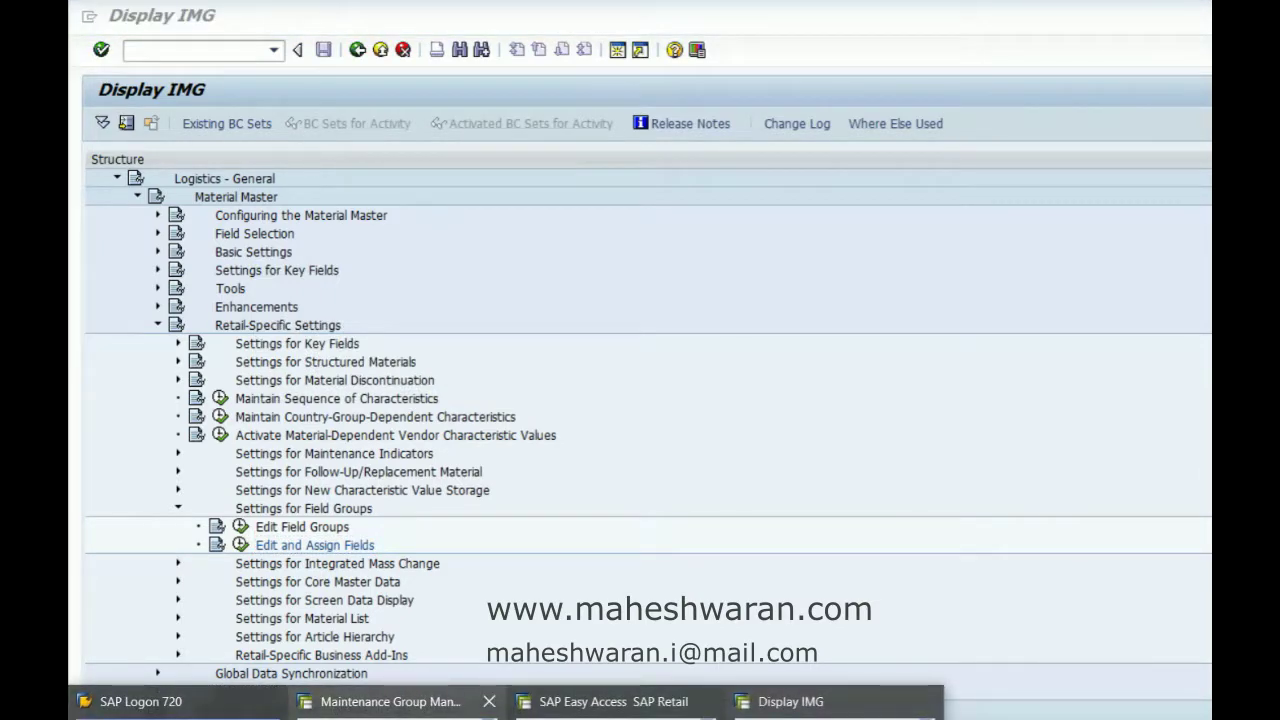
# In the Maintenance Group Management window, save the Basic Data Core group in change mode and exit to the SAP Easy Access menu
pyautogui.click(394, 700)
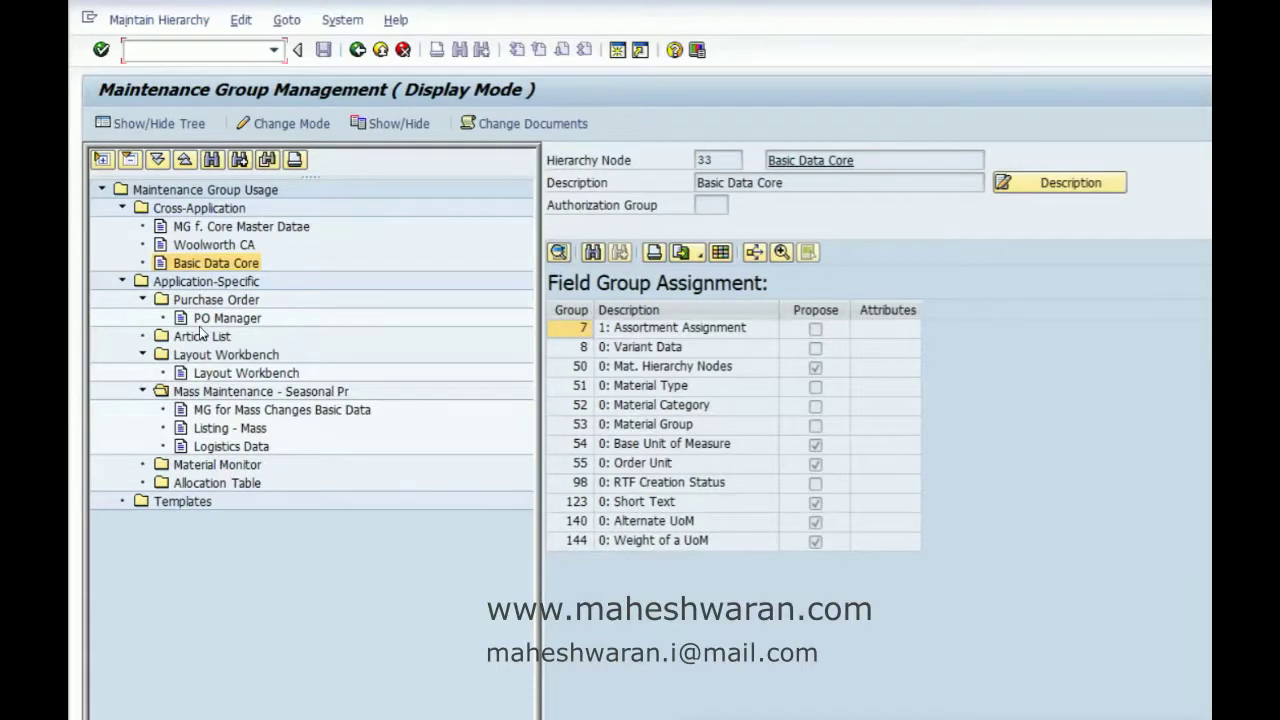
pyautogui.click(200, 263)
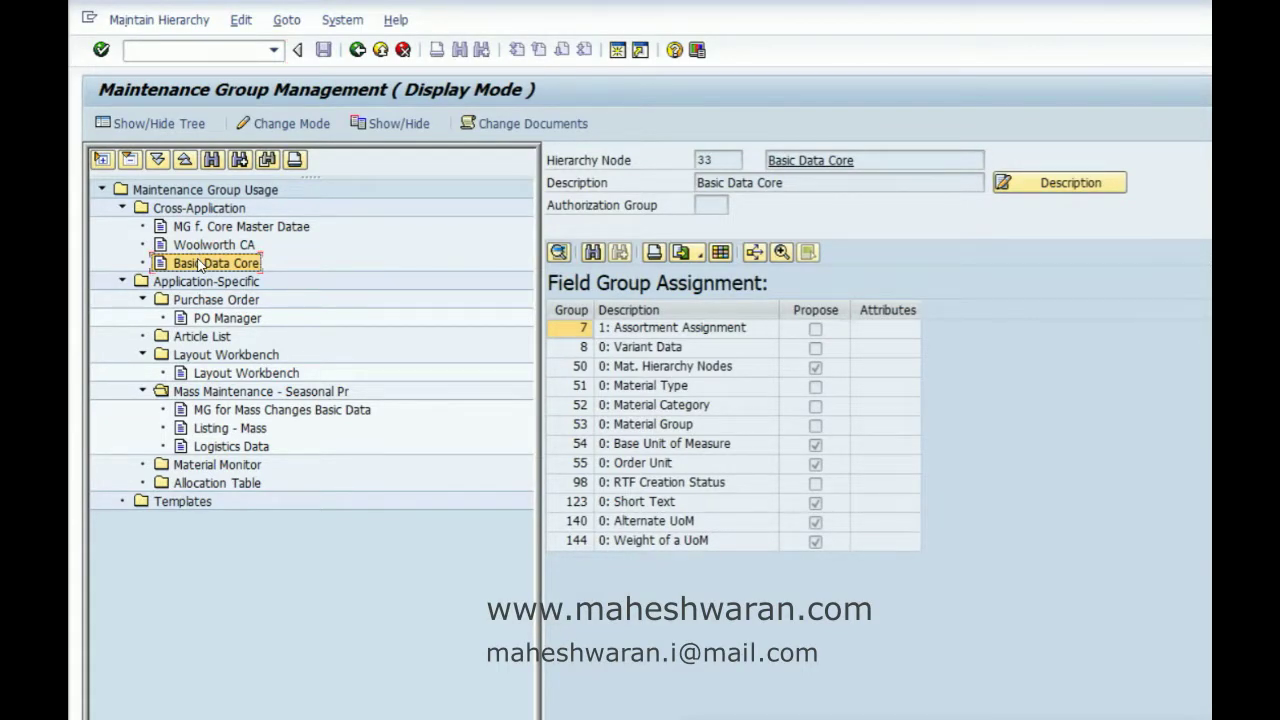
pyautogui.click(286, 123)
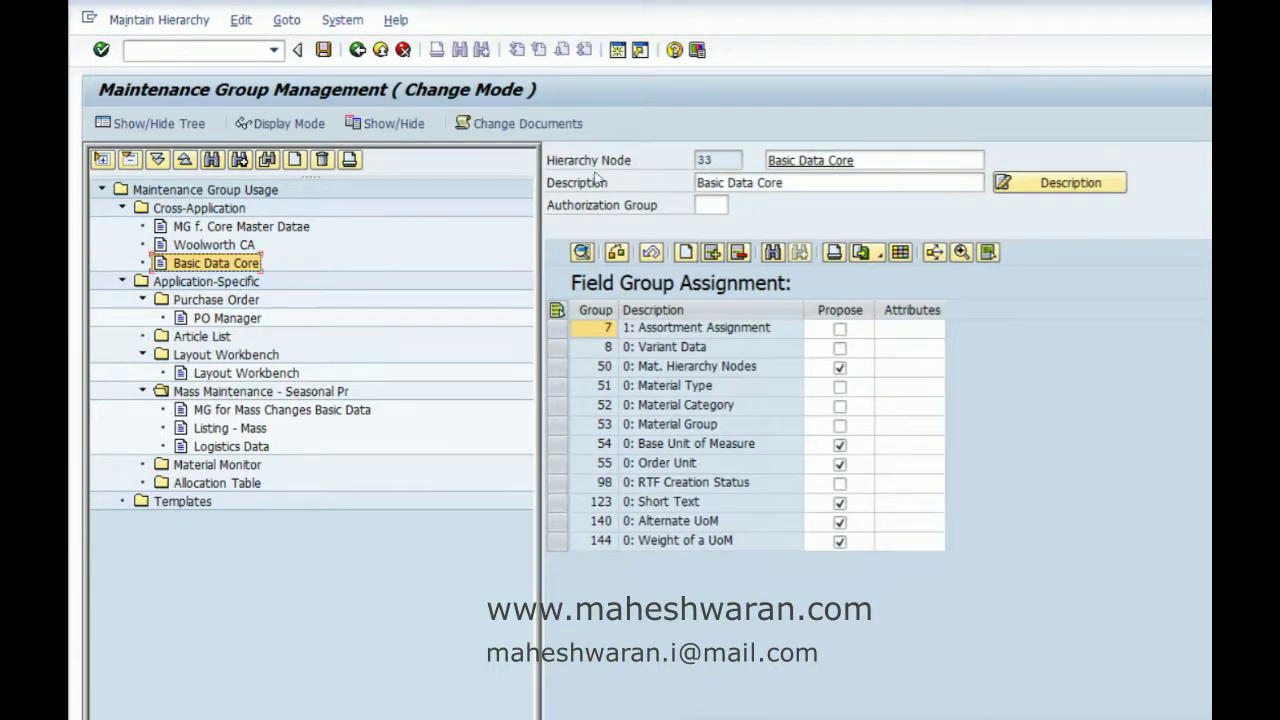
pyautogui.click(716, 160)
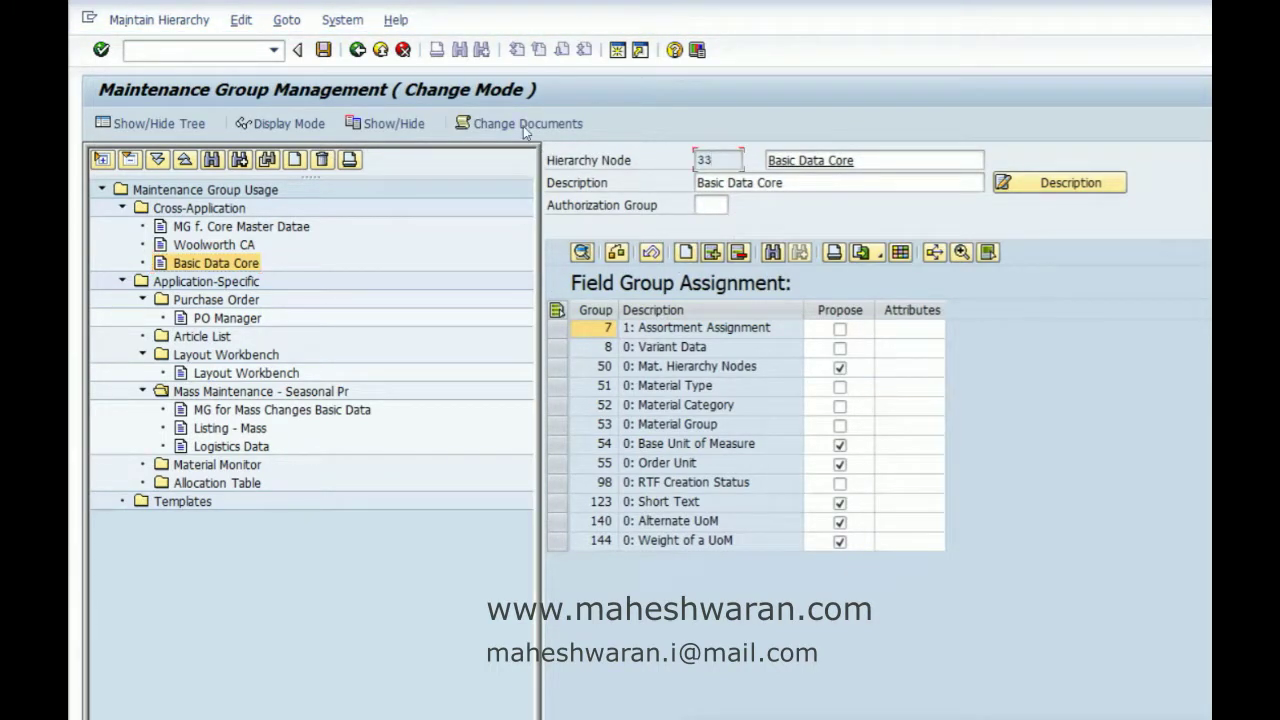
pyautogui.click(322, 50)
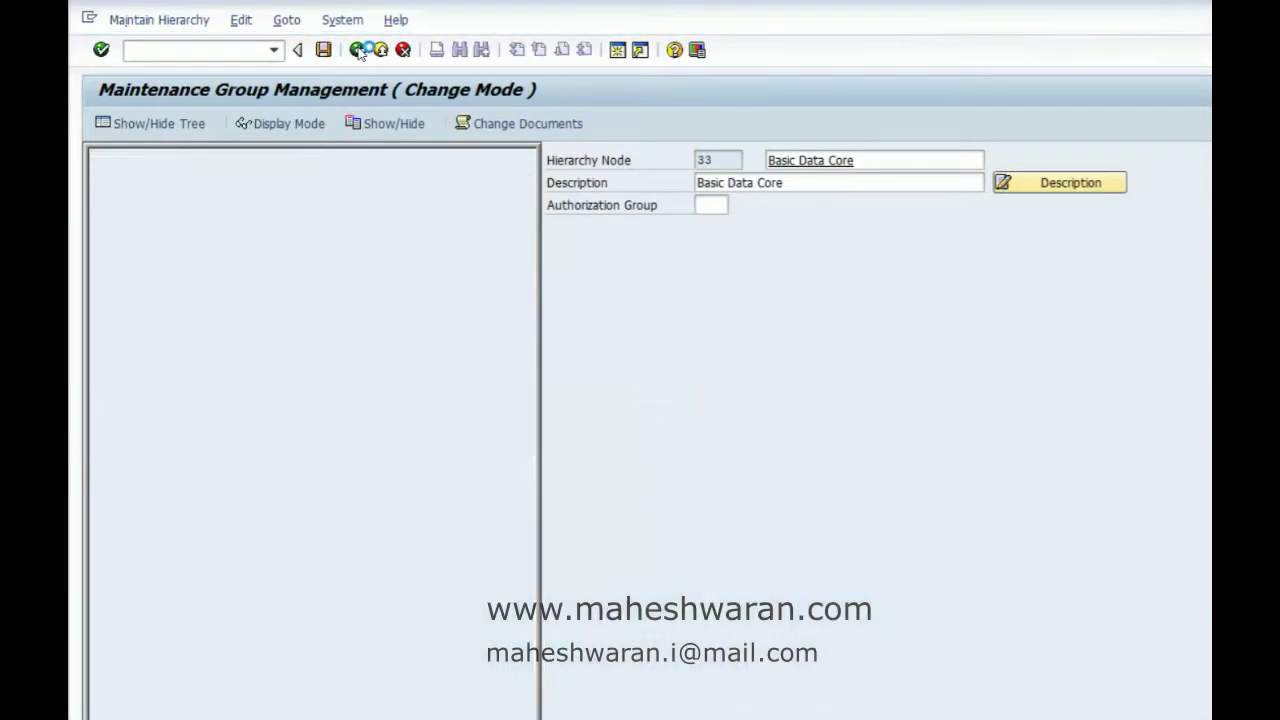
pyautogui.click(357, 50)
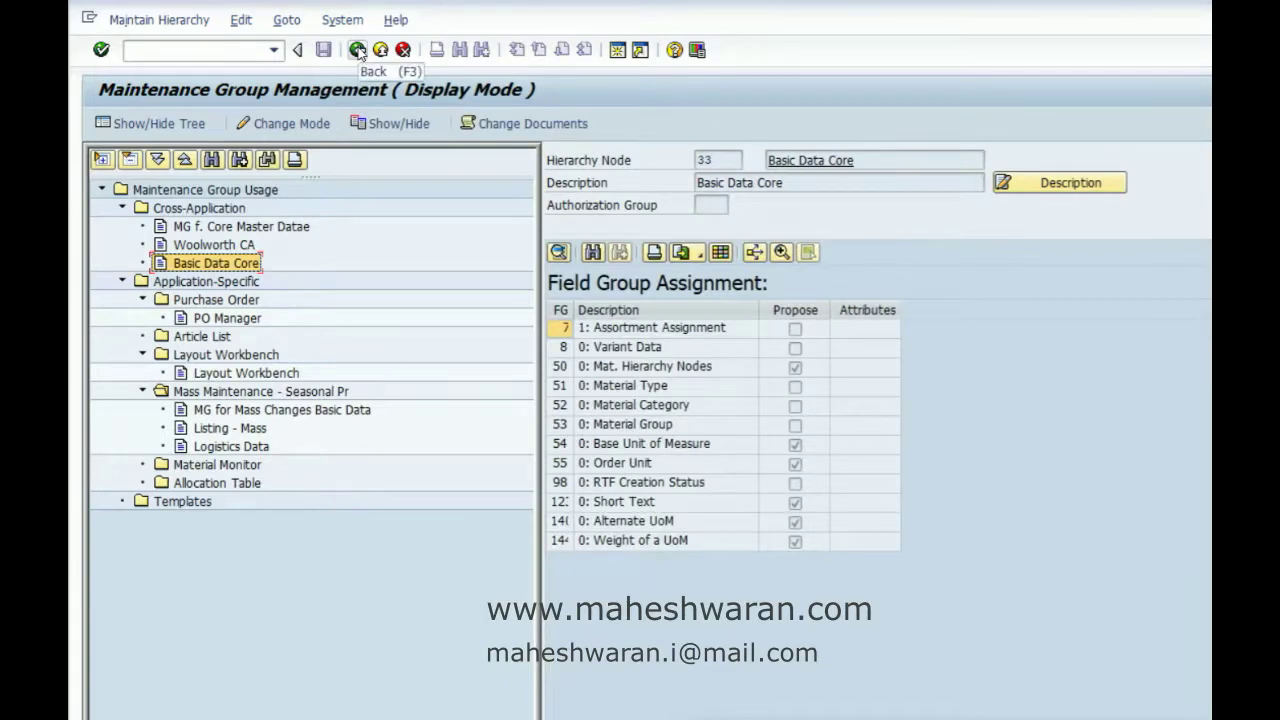
pyautogui.click(357, 50)
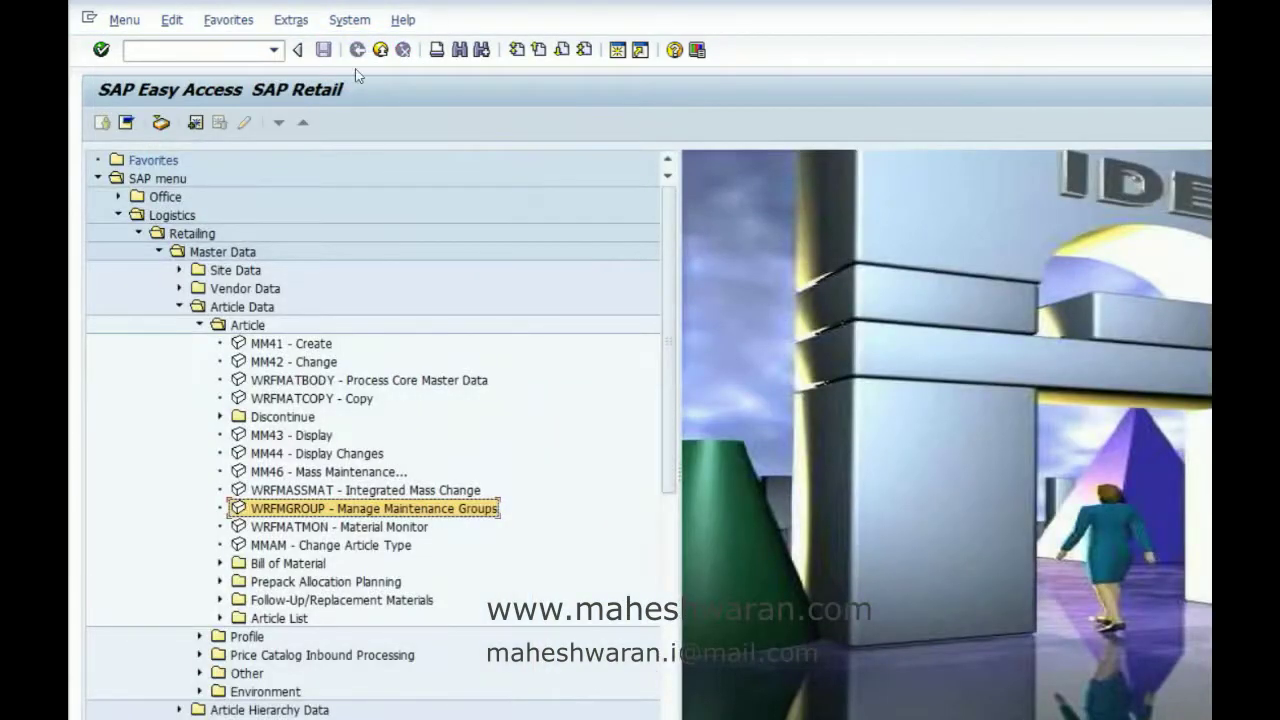
# Open Process Core Master Data (WRFMATBODY) with the Basic Data Core maintenance group and its template 000001
pyautogui.doubleClick(357, 381)
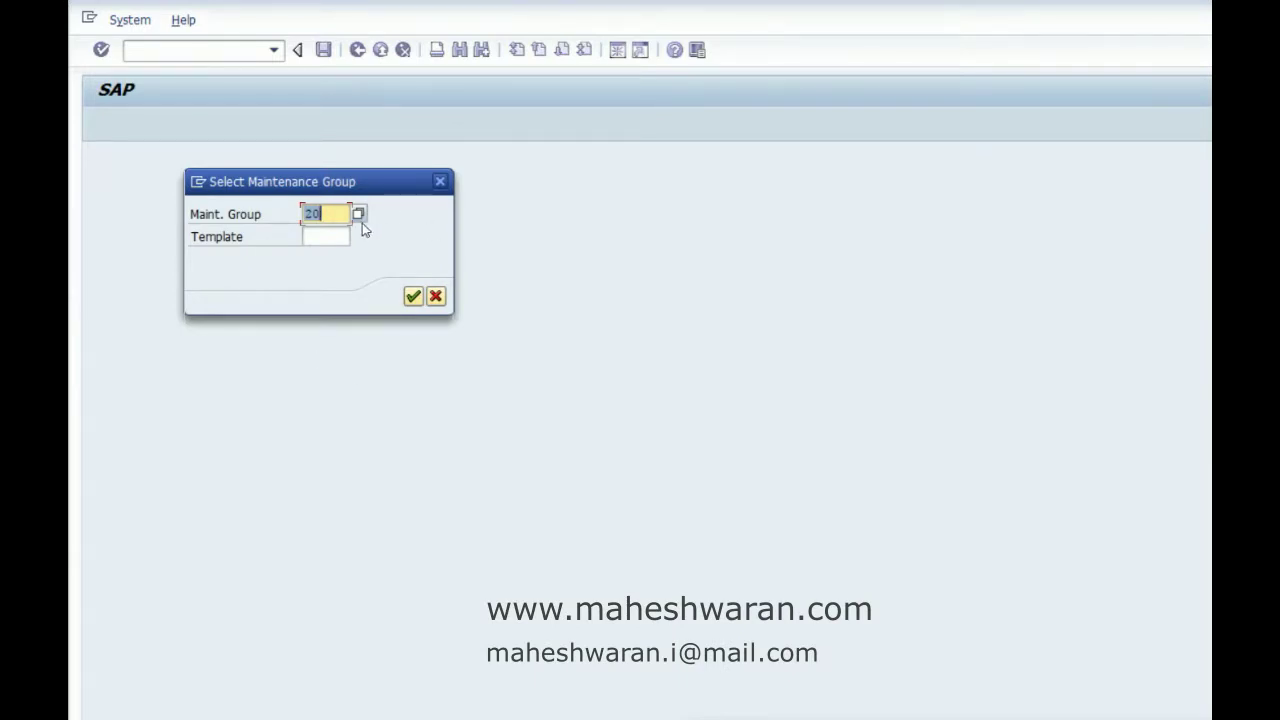
pyautogui.click(358, 215)
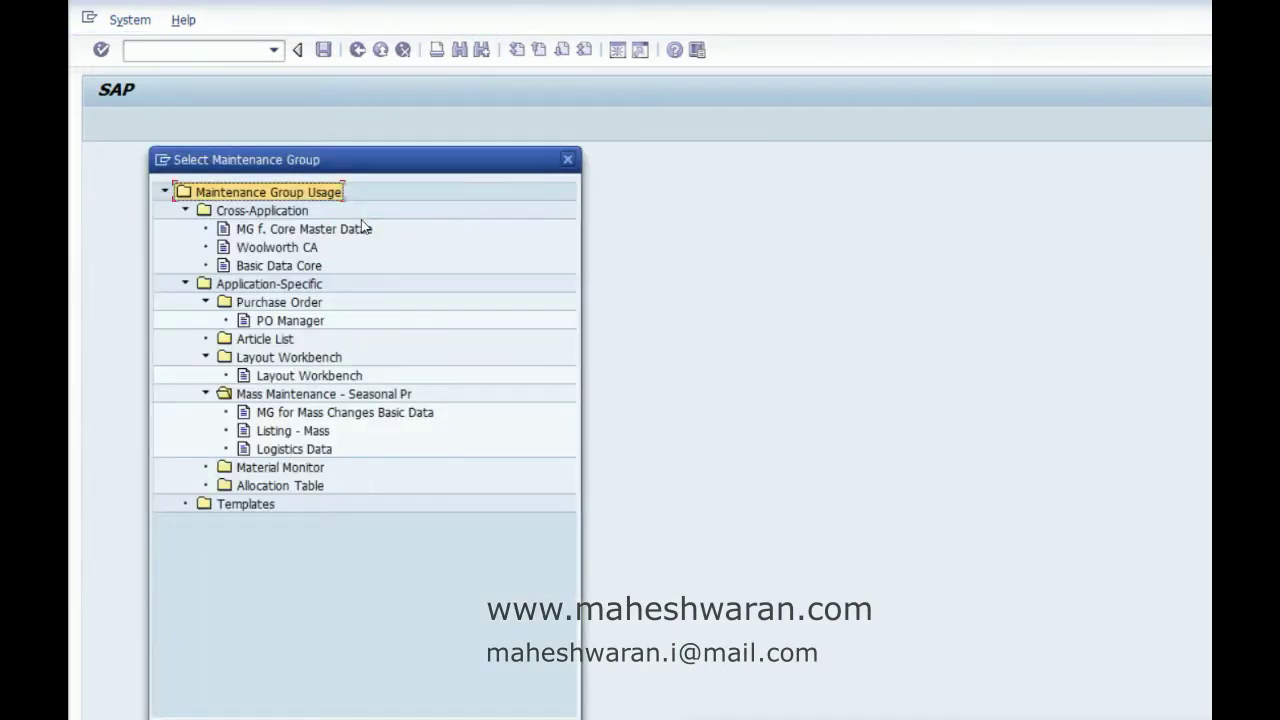
pyautogui.doubleClick(279, 265)
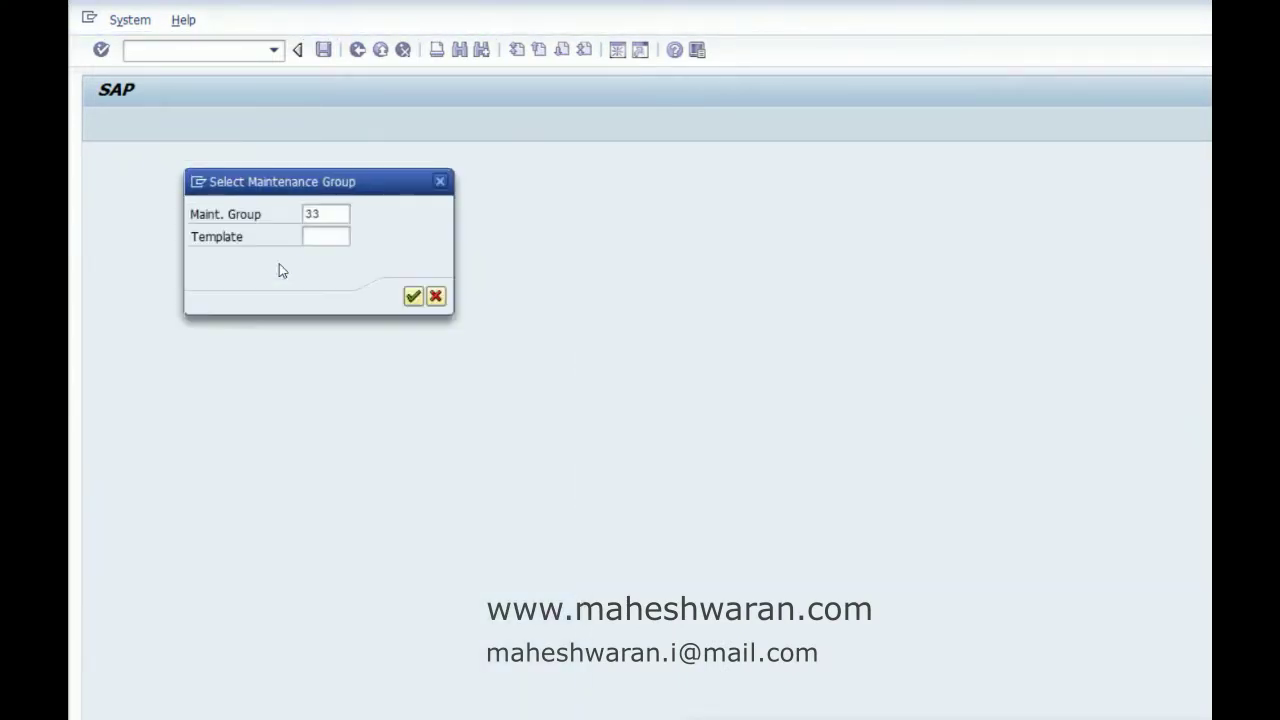
pyautogui.click(345, 237)
pyautogui.click(366, 239)
pyautogui.click(231, 213)
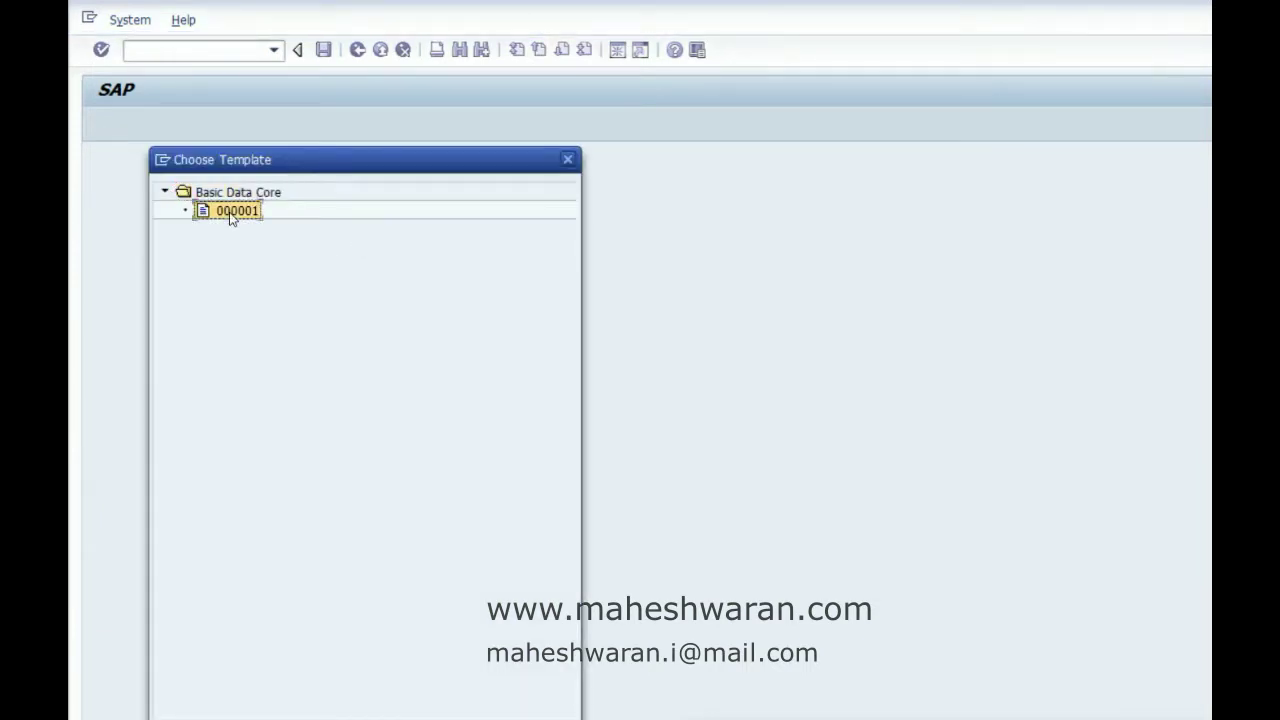
pyautogui.doubleClick(231, 213)
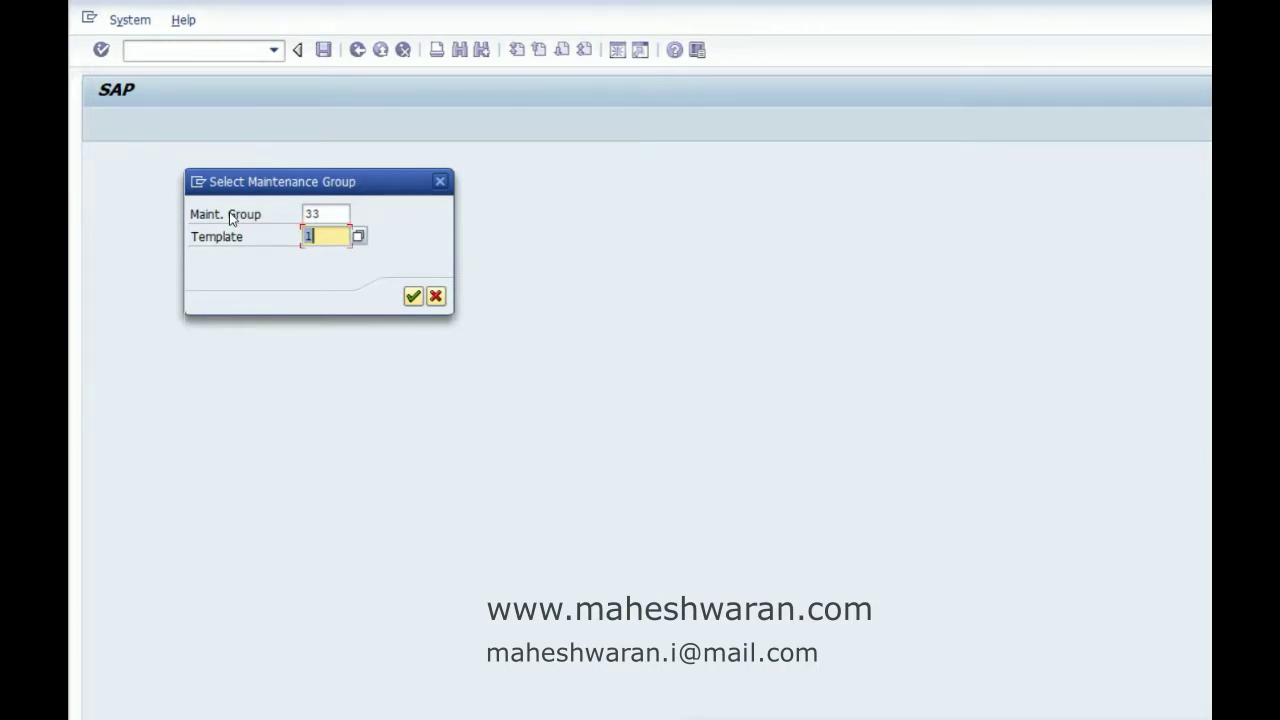
pyautogui.click(414, 299)
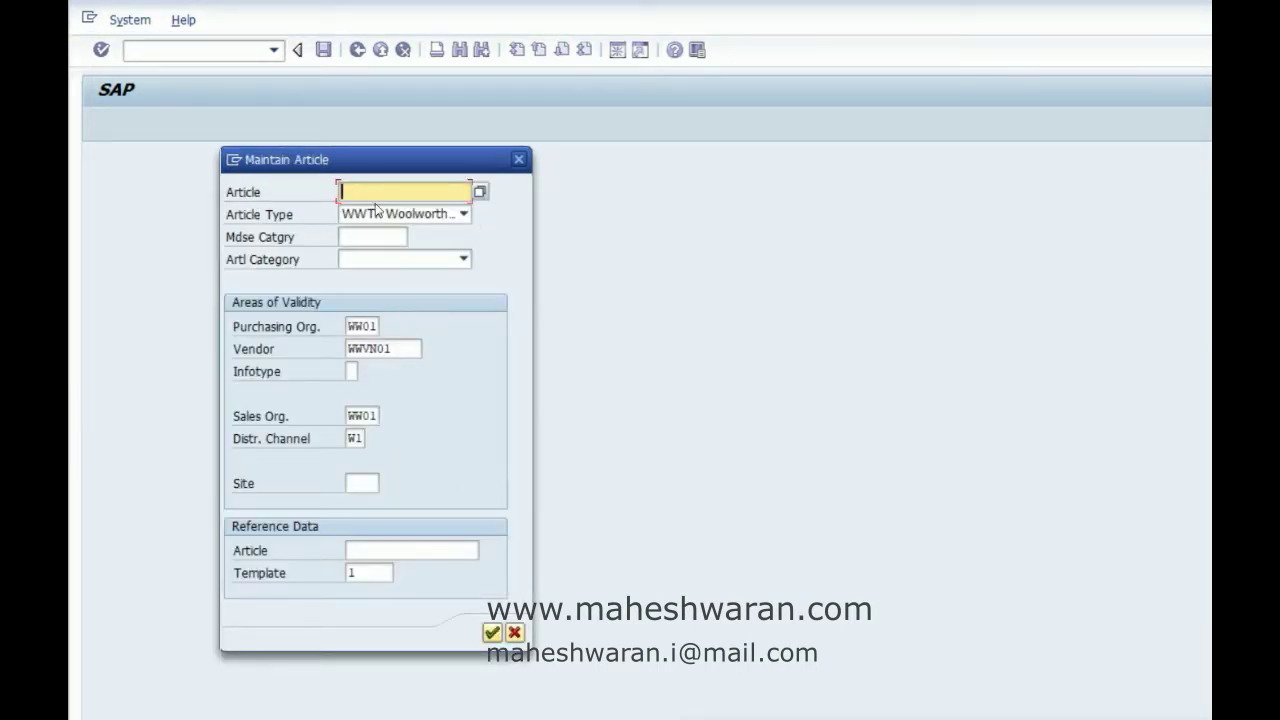
# Enter merchandise category WWTEXT and article category 00 Single article for the new article, and confirm the Maintain Article entries
pyautogui.moveTo(366, 155); pyautogui.dragTo(517, 151)
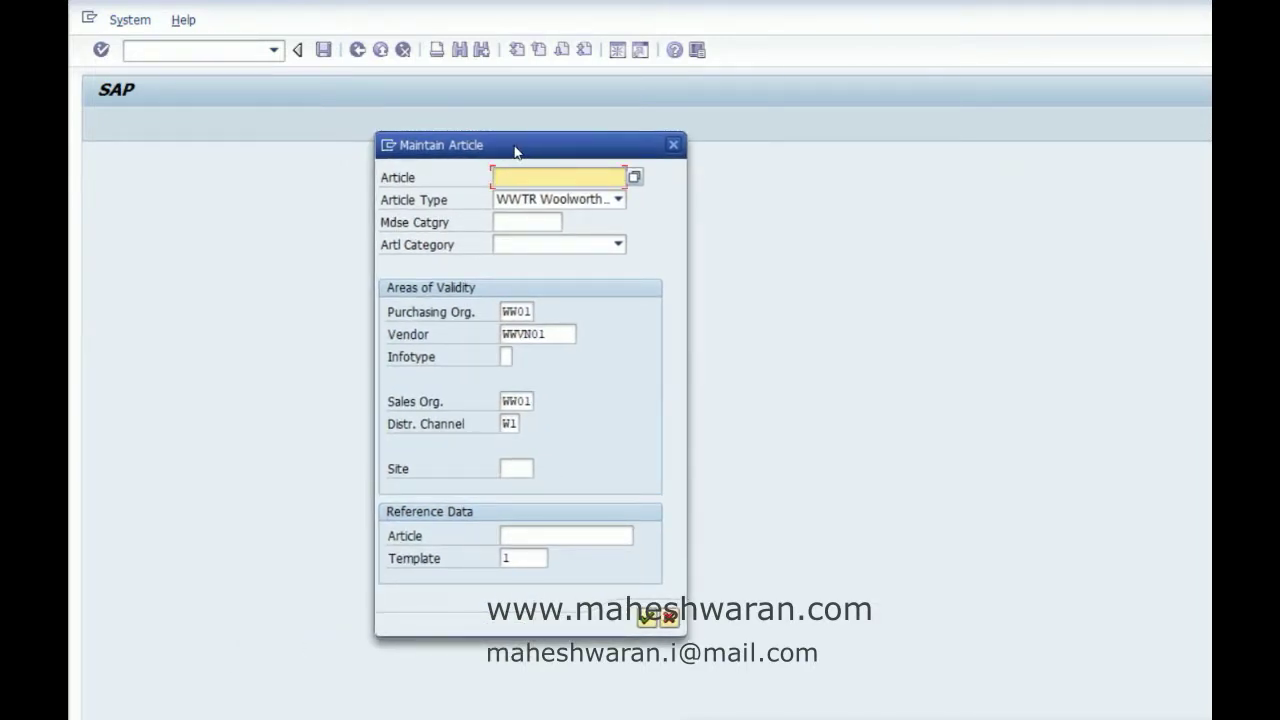
pyautogui.click(534, 224)
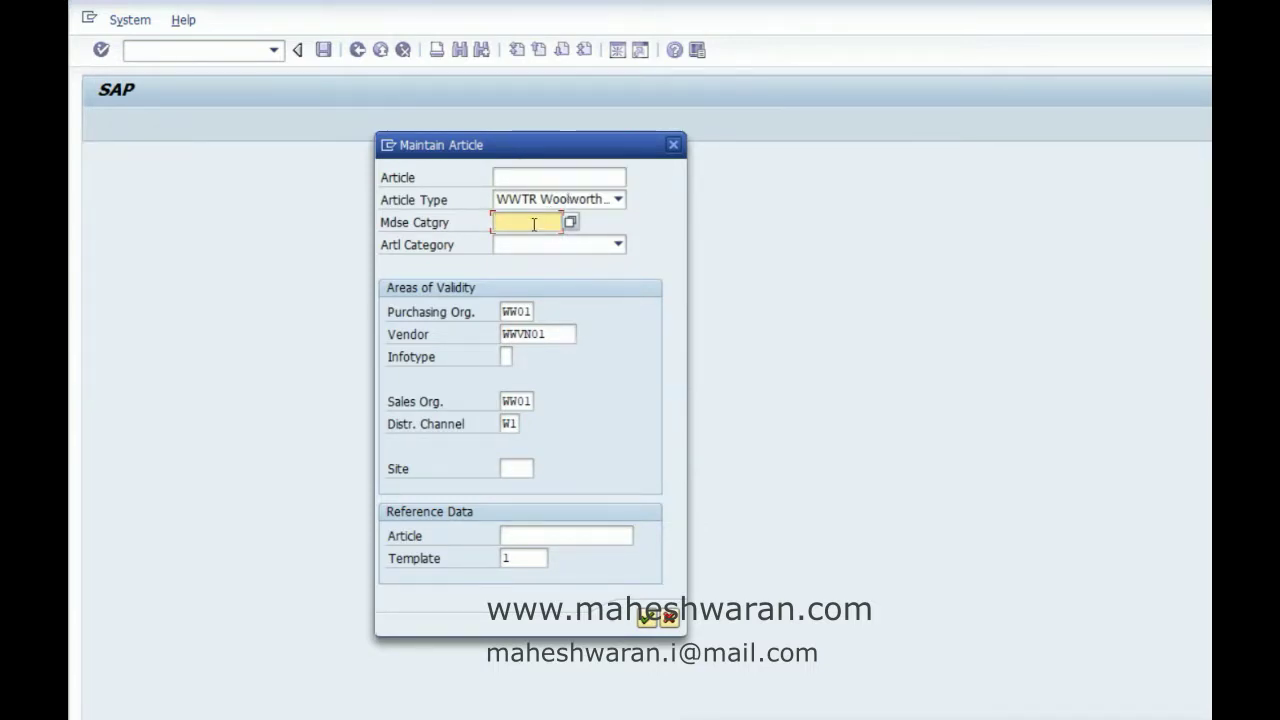
pyautogui.write('ww')
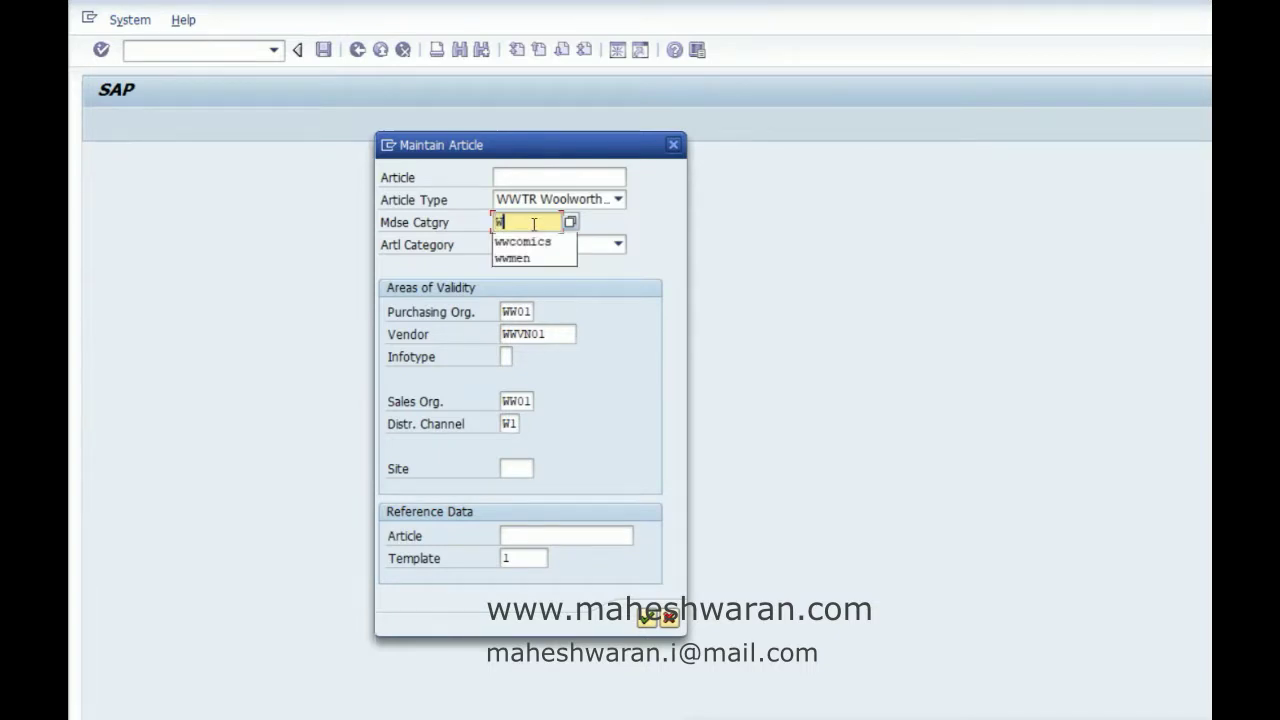
pyautogui.write('EXT')
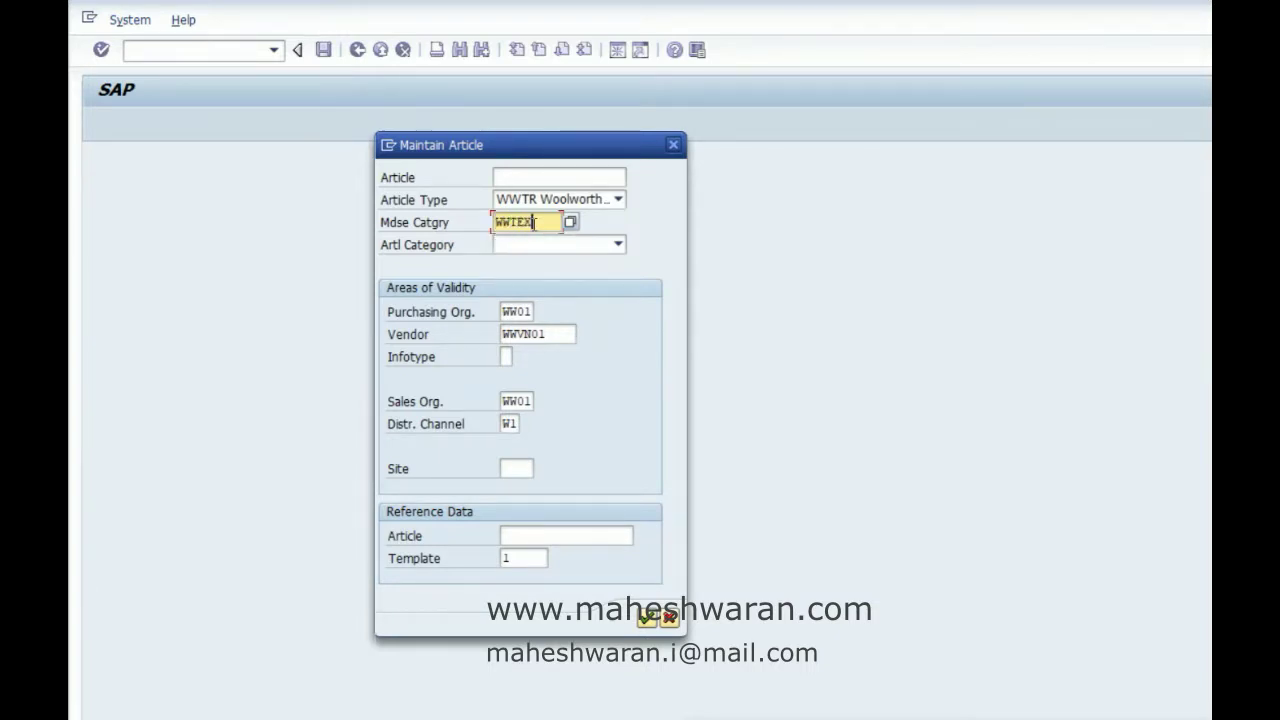
pyautogui.click(612, 244)
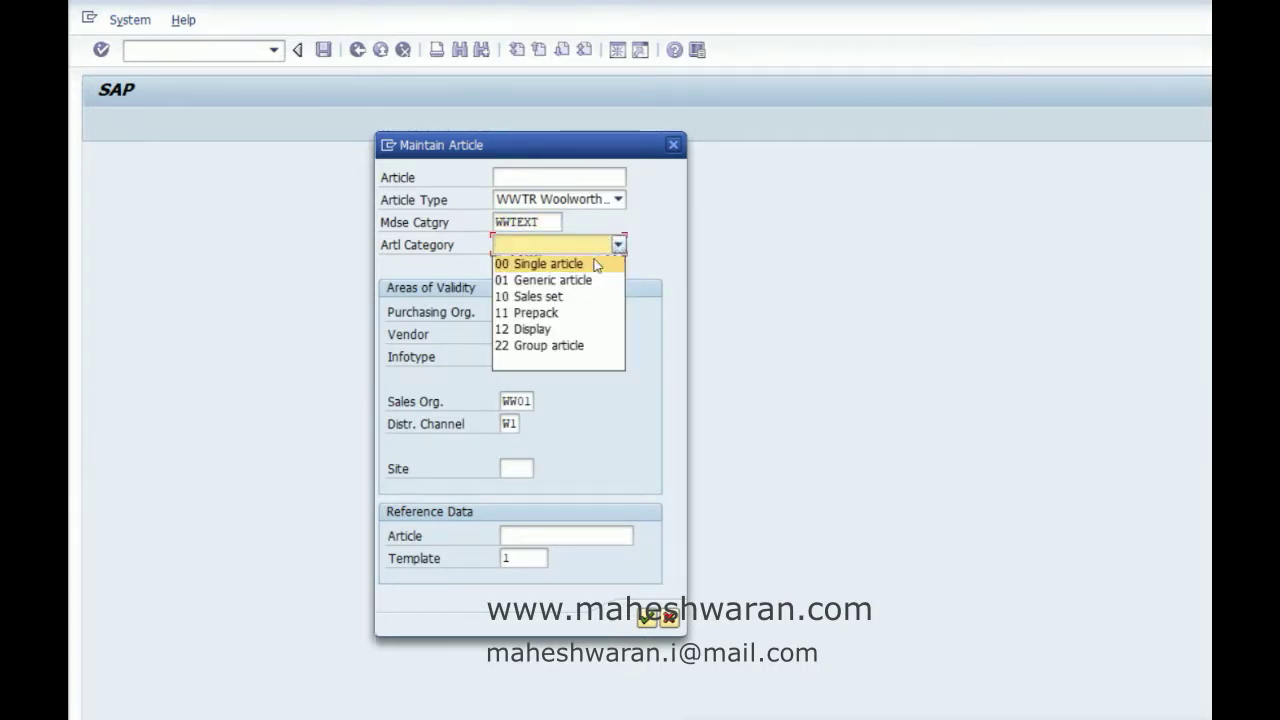
pyautogui.click(594, 263)
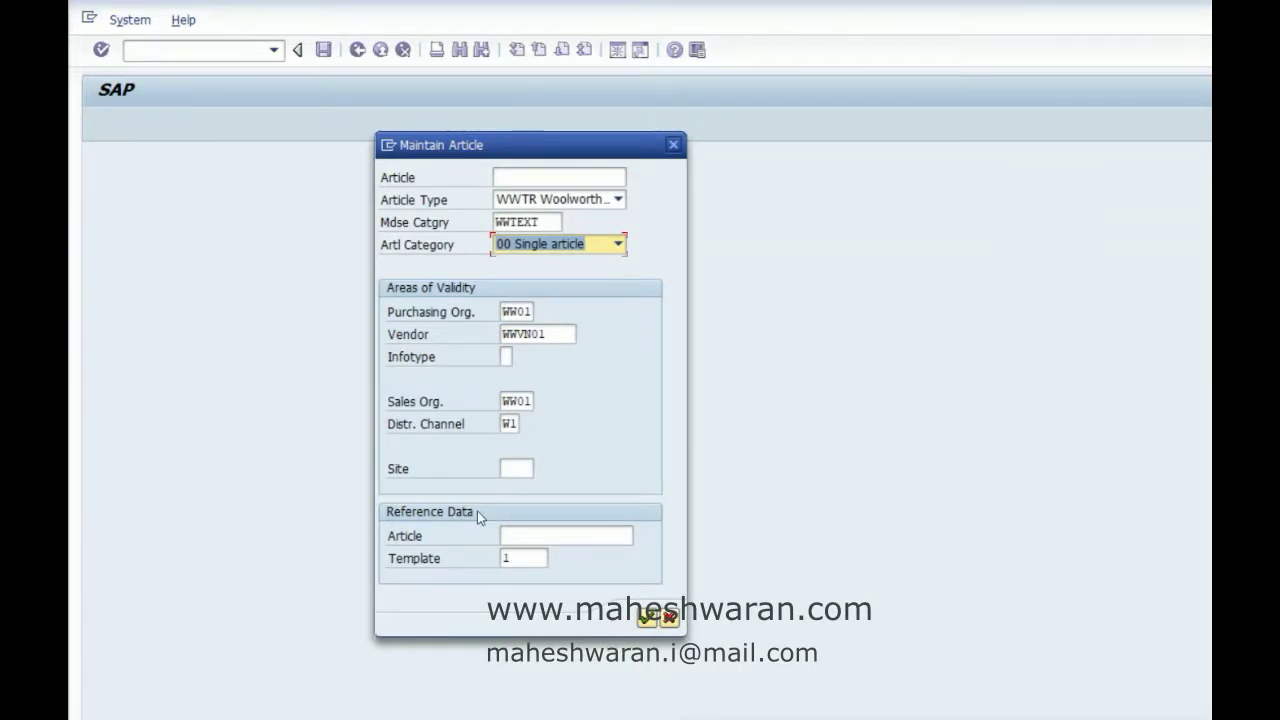
pyautogui.click(523, 537)
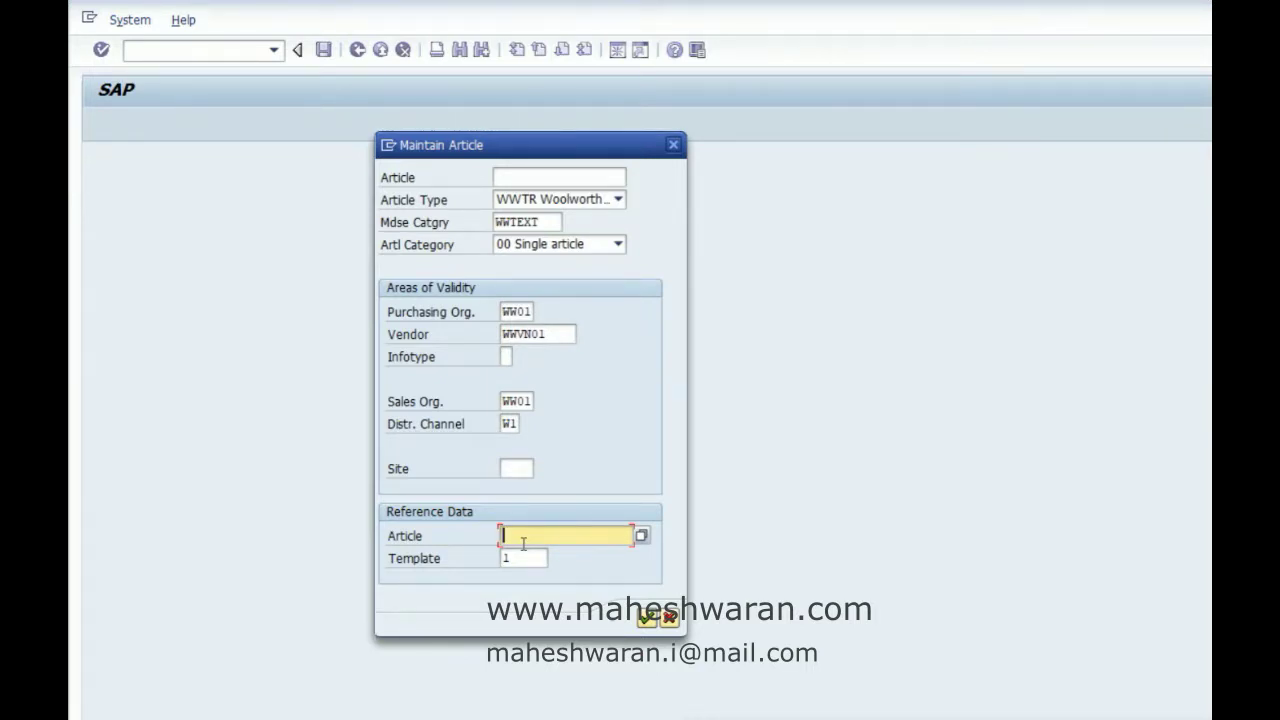
pyautogui.click(647, 618)
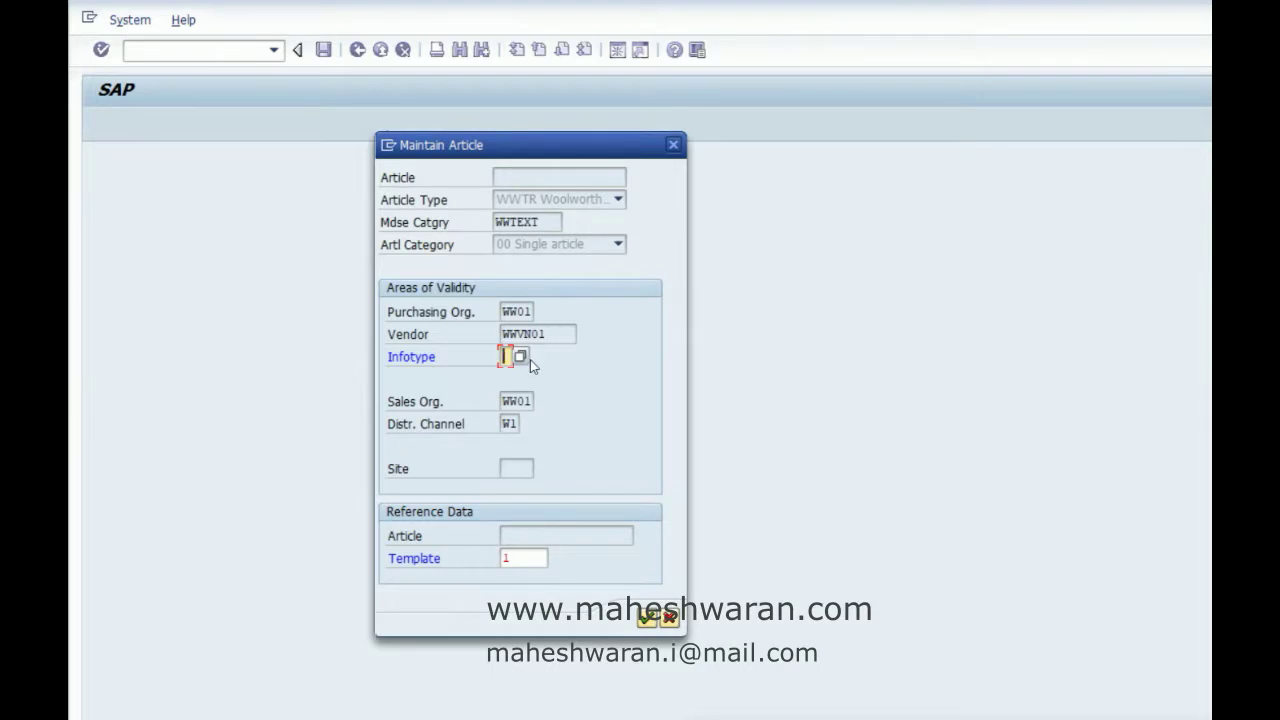
# Set the infotype to 0 and confirm the Maintain Article entries to open the article's core data
pyautogui.write('0')
pyautogui.press('Return')
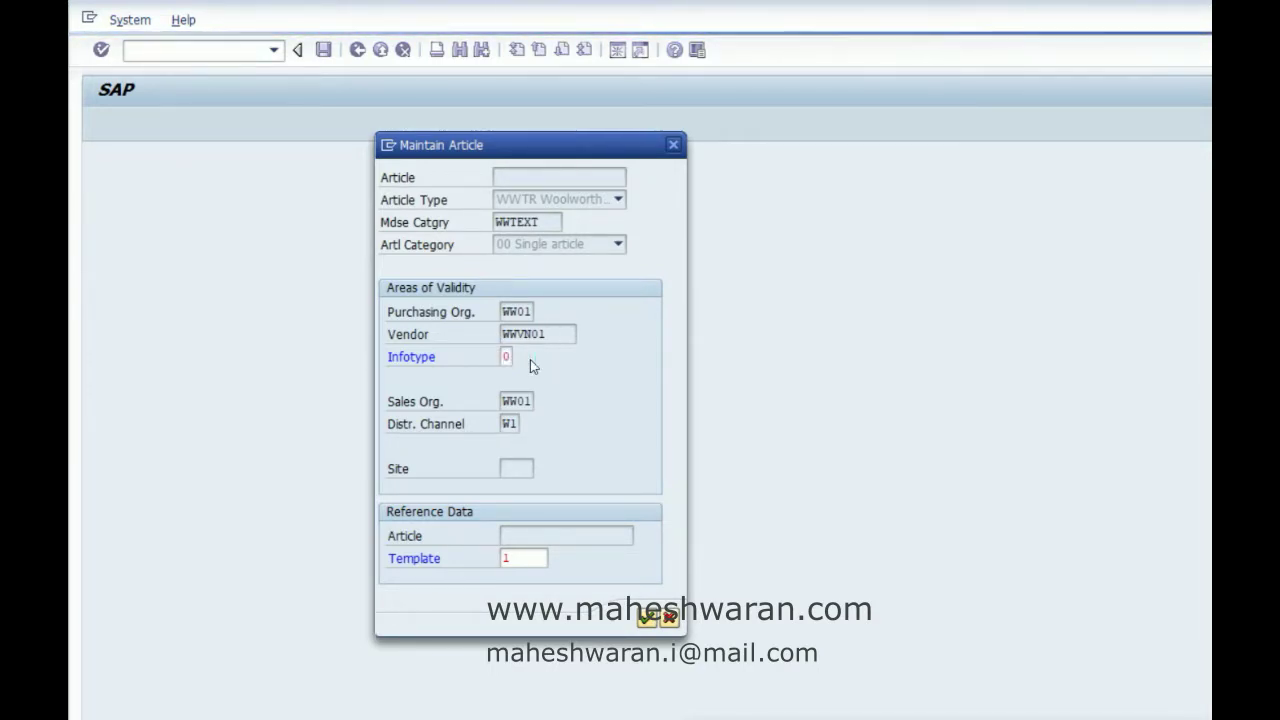
pyautogui.press('Return')
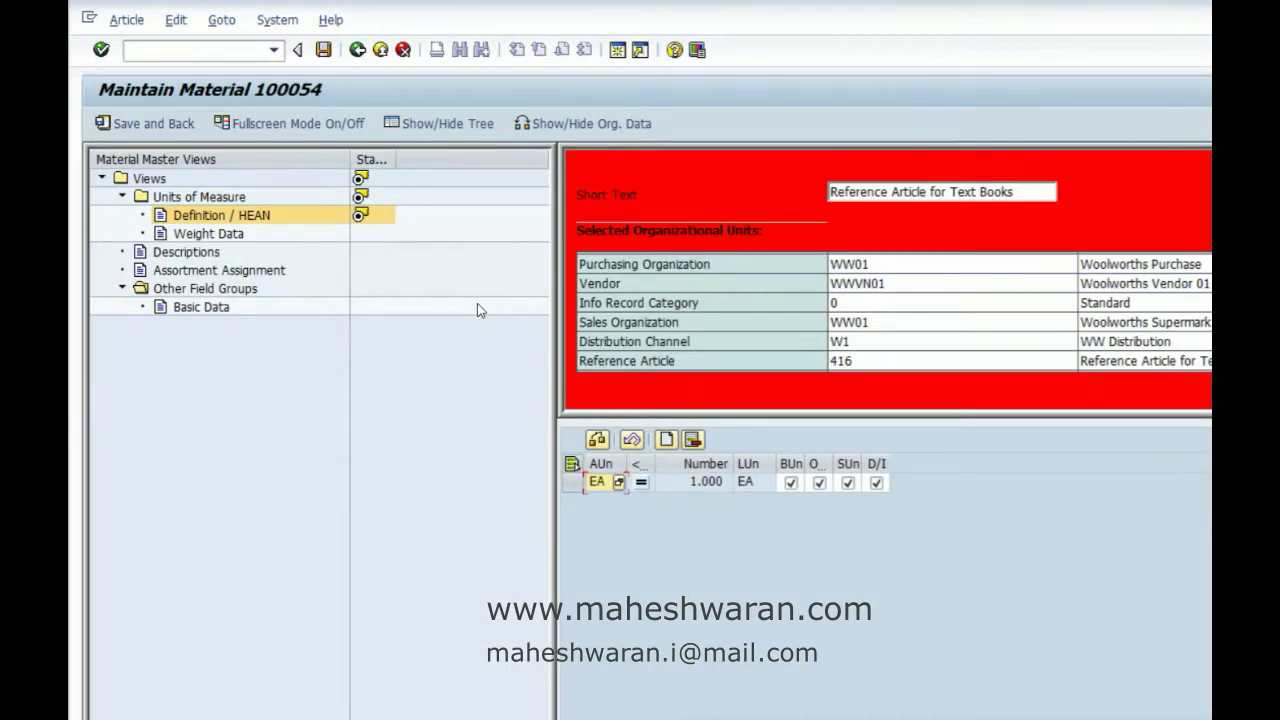
# Replace the article's short text with "Mathematics for everyone"
pyautogui.click(1025, 191)
pyautogui.press('BackSpace')
pyautogui.press('BackSpace')
pyautogui.press('BackSpace')
pyautogui.press('BackSpace')
pyautogui.press('BackSpace')
pyautogui.press('BackSpace')
pyautogui.press('BackSpace')
pyautogui.press('BackSpace')
pyautogui.press('BackSpace')
pyautogui.press('BackSpace')
pyautogui.press('BackSpace')
pyautogui.press('BackSpace')
pyautogui.press('BackSpace')
pyautogui.press('BackSpace')
pyautogui.press('BackSpace')
pyautogui.press('BackSpace')
pyautogui.press('BackSpace')
pyautogui.press('BackSpace')
pyautogui.press('BackSpace')
pyautogui.press('BackSpace')
pyautogui.press('BackSpace')
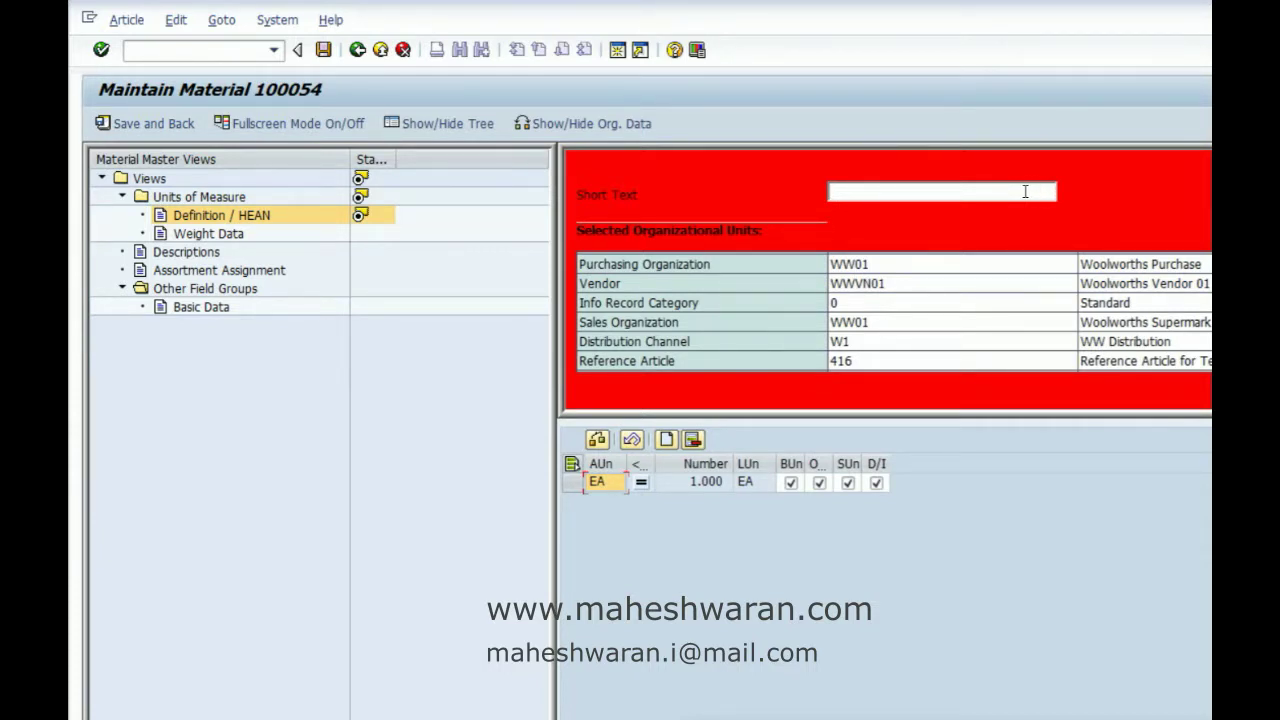
pyautogui.write('Mathematics for ')
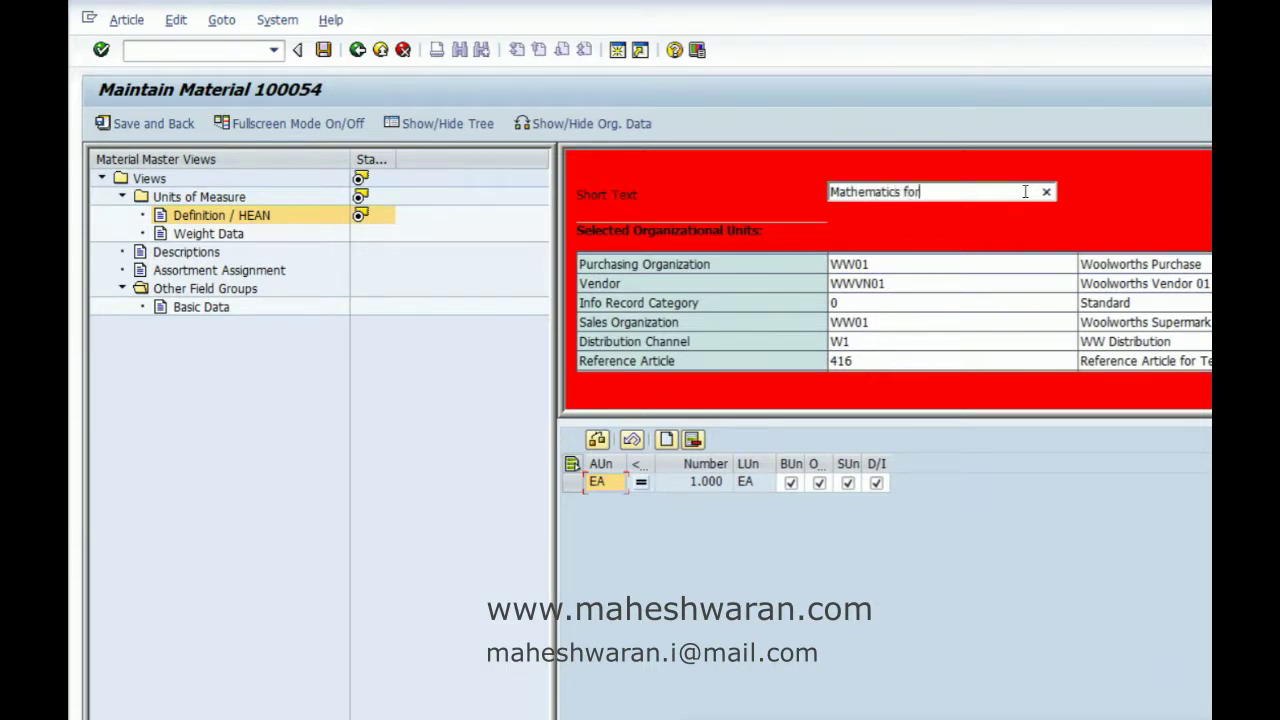
pyautogui.write('everyone')
pyautogui.press('Return')
# In the Weight Data view, set the EA unit's gross and net weight to 50 with weight unit G
pyautogui.click(207, 236)
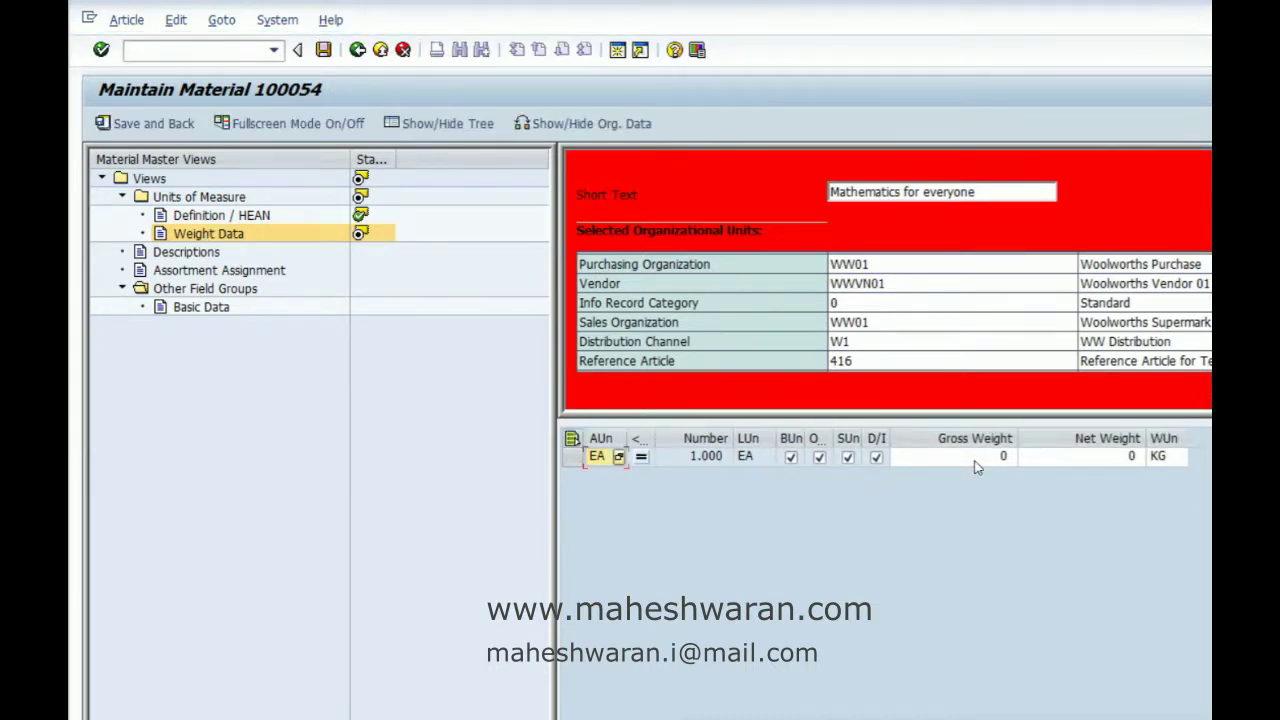
pyautogui.click(977, 457)
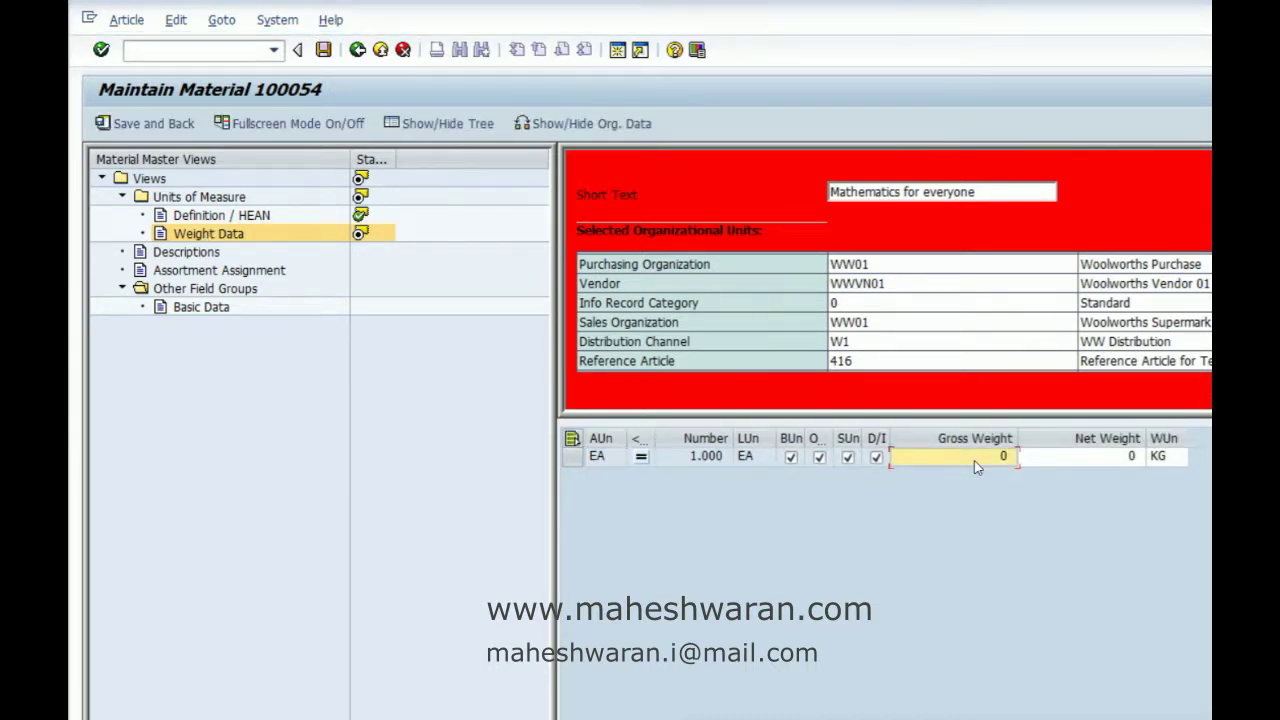
pyautogui.write('50')
pyautogui.press('Tab')
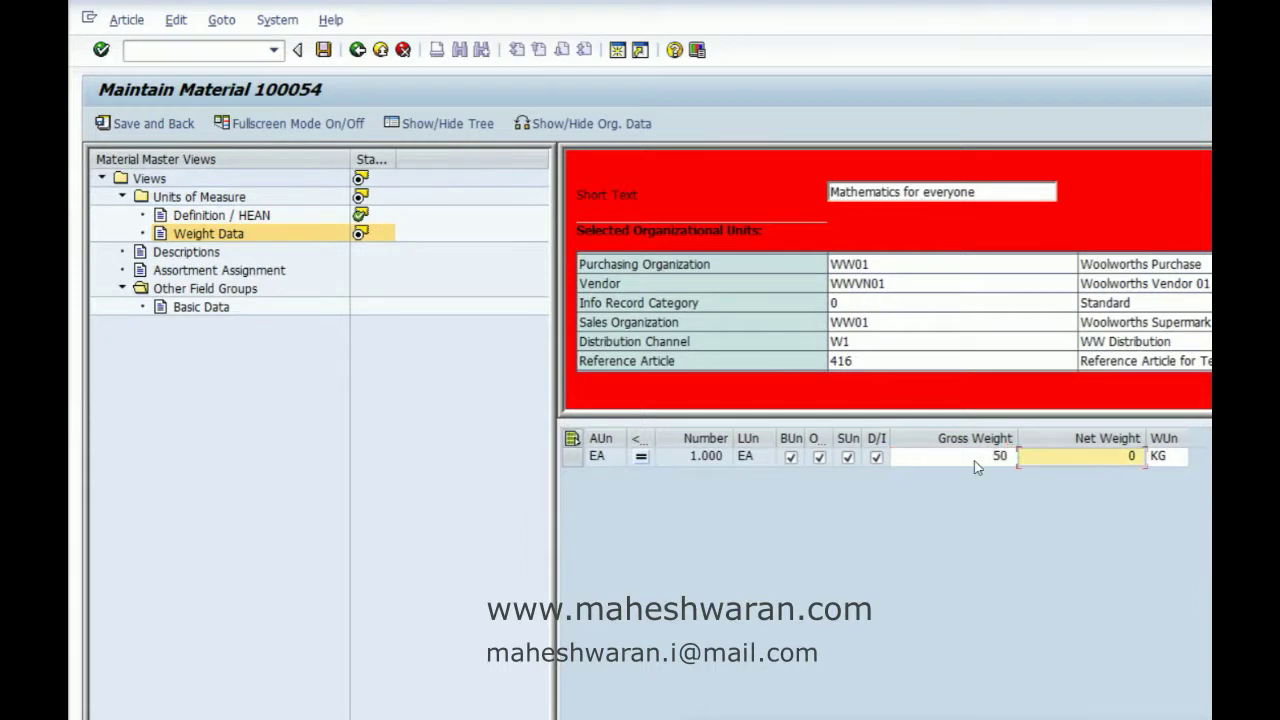
pyautogui.write('50')
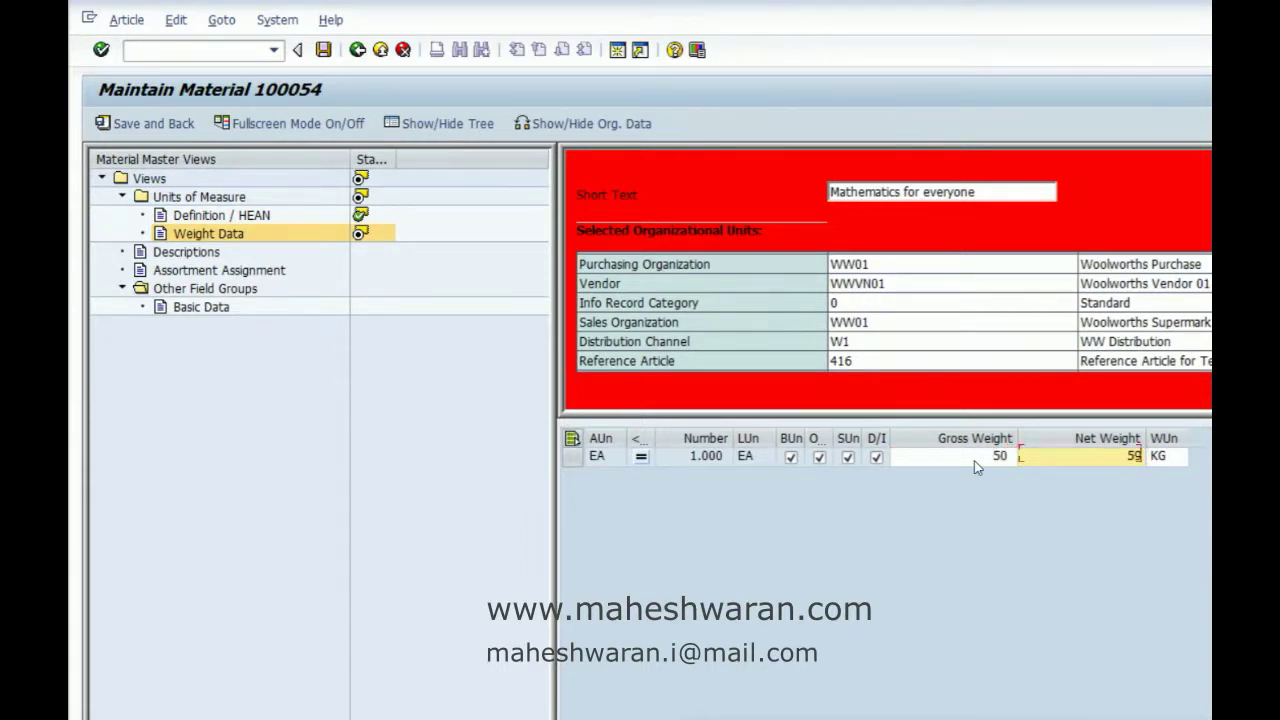
pyautogui.press('Tab')
pyautogui.write('G')
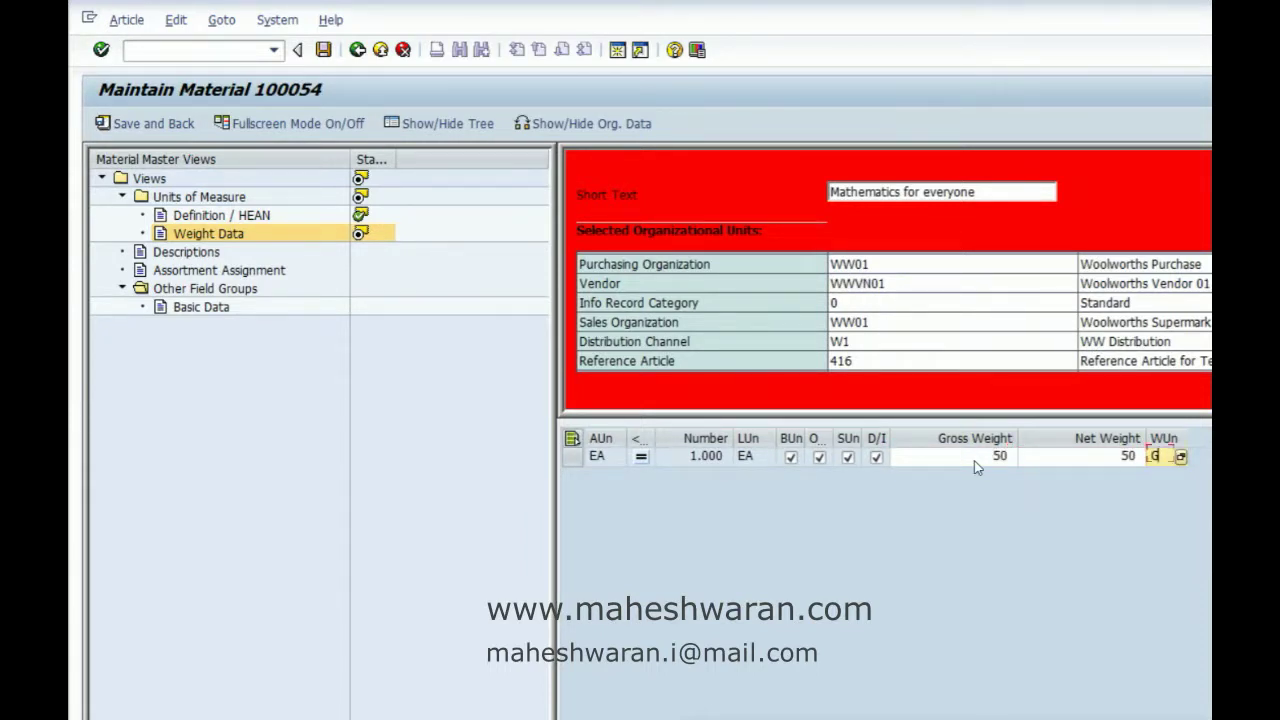
# In Assortment Assignment, add assortment wwdcgroup with validity from 01012017 to 31122099
pyautogui.click(173, 255)
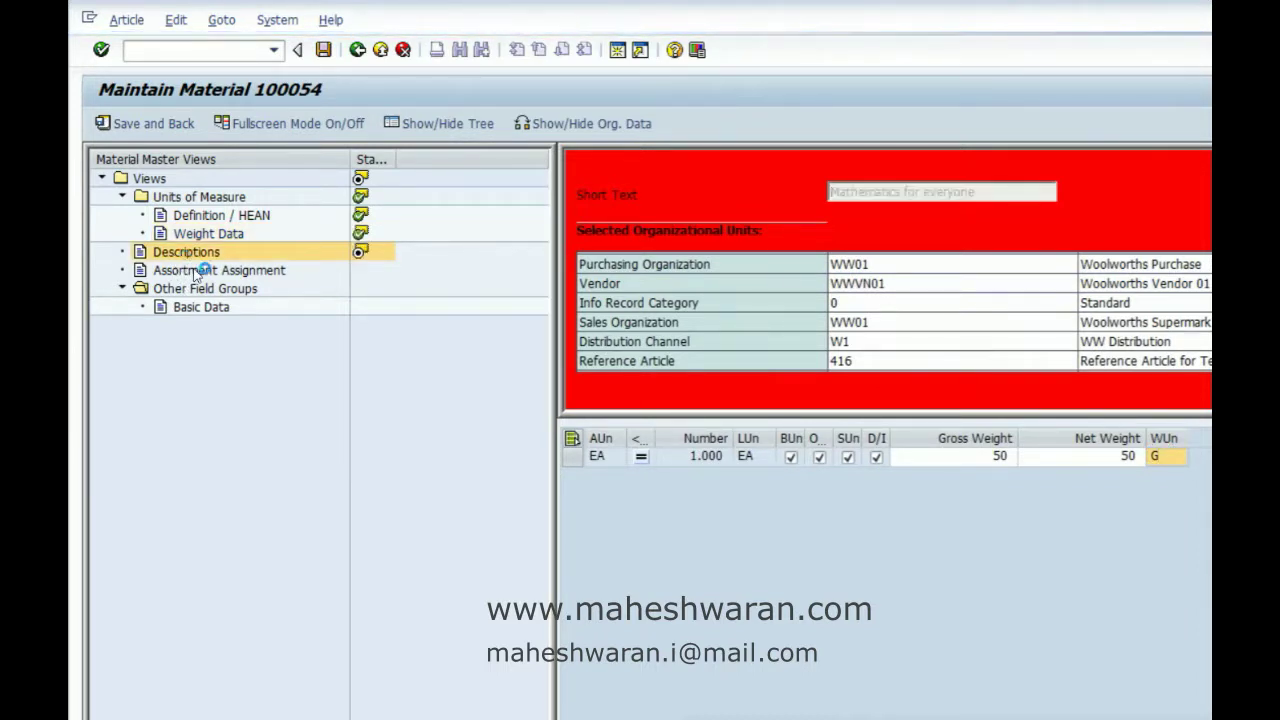
pyautogui.click(200, 272)
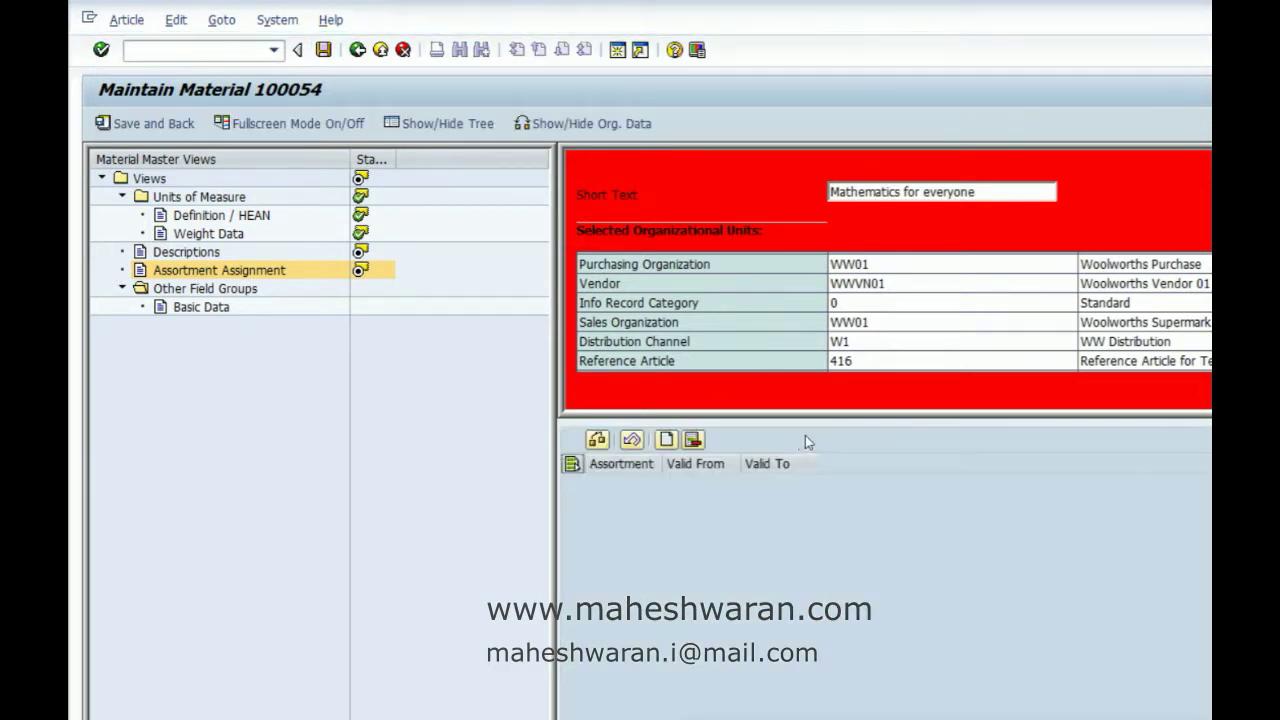
pyautogui.click(664, 441)
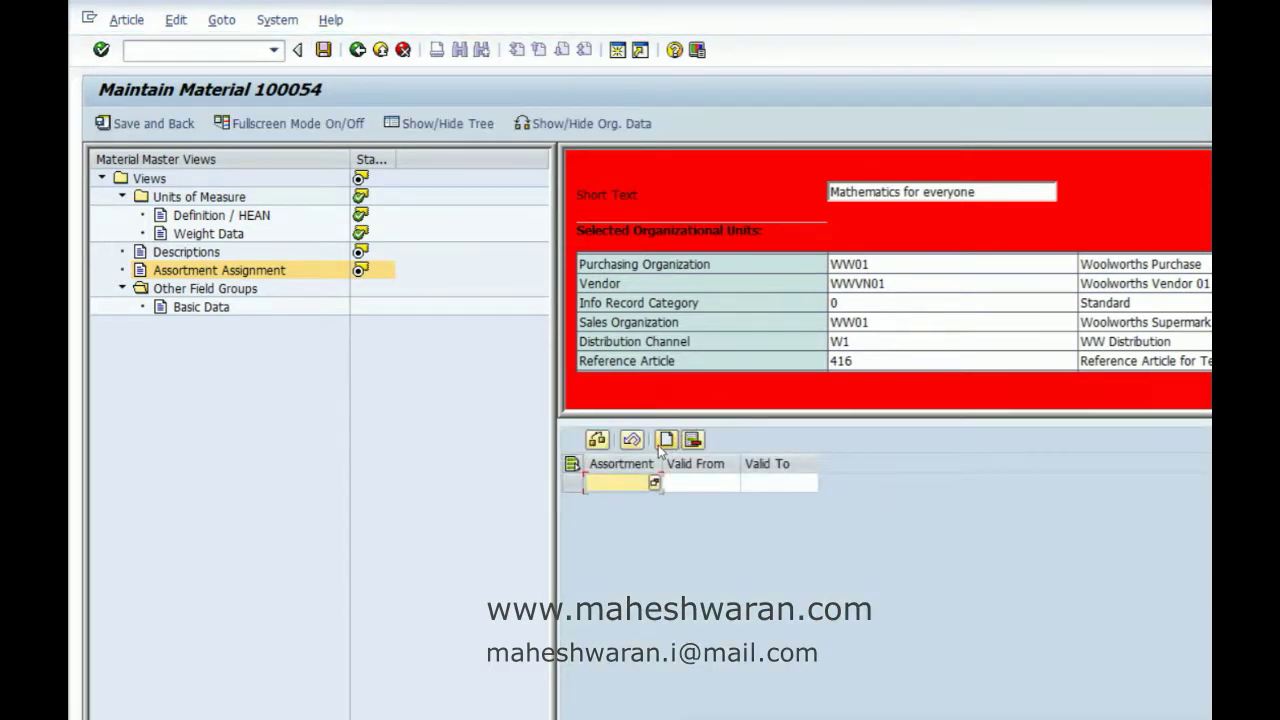
pyautogui.moveTo(661, 463); pyautogui.dragTo(745, 463)
pyautogui.click(636, 486)
pyautogui.write('wwd')
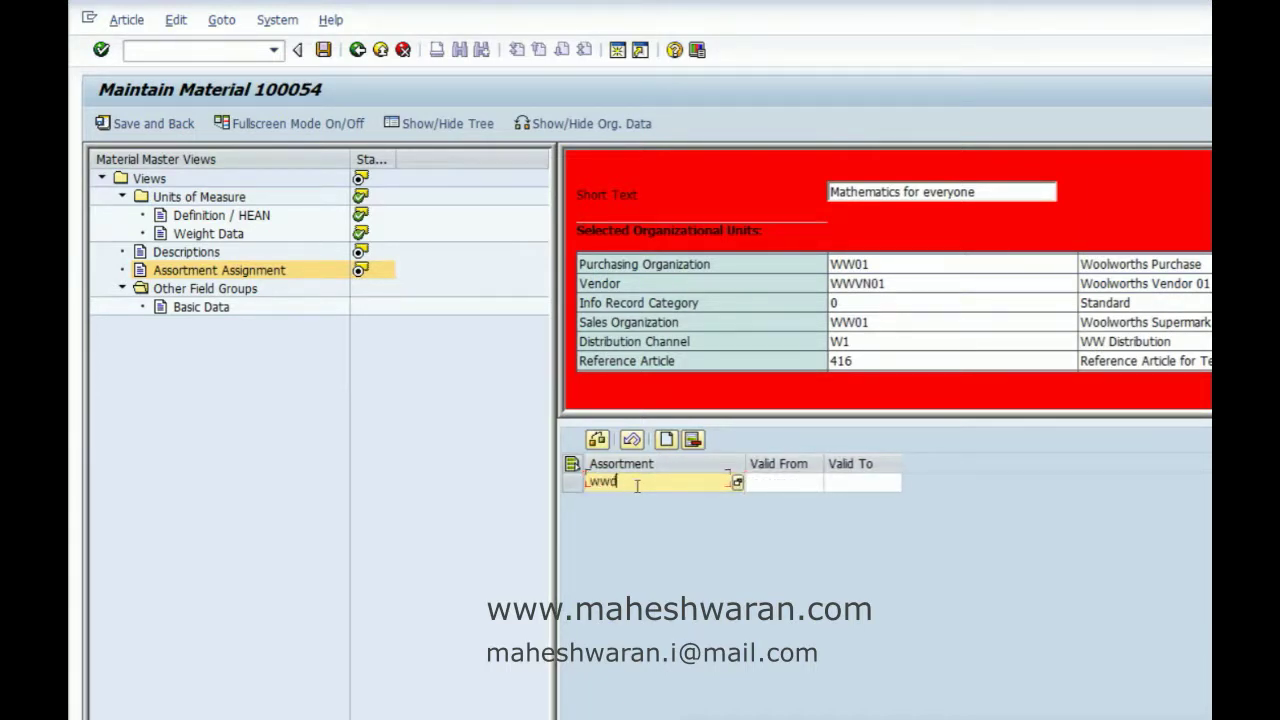
pyautogui.write('dgroup')
pyautogui.press('Tab')
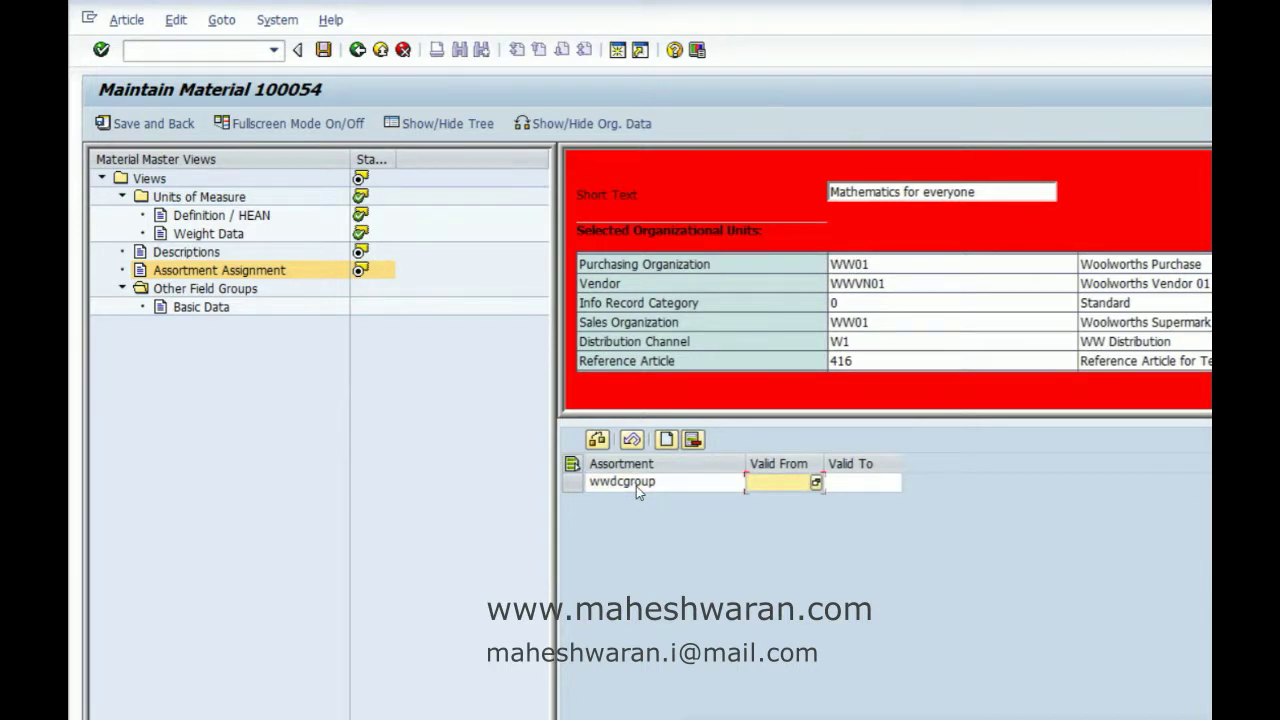
pyautogui.write('01012017')
pyautogui.press('Tab')
pyautogui.write('31122099')
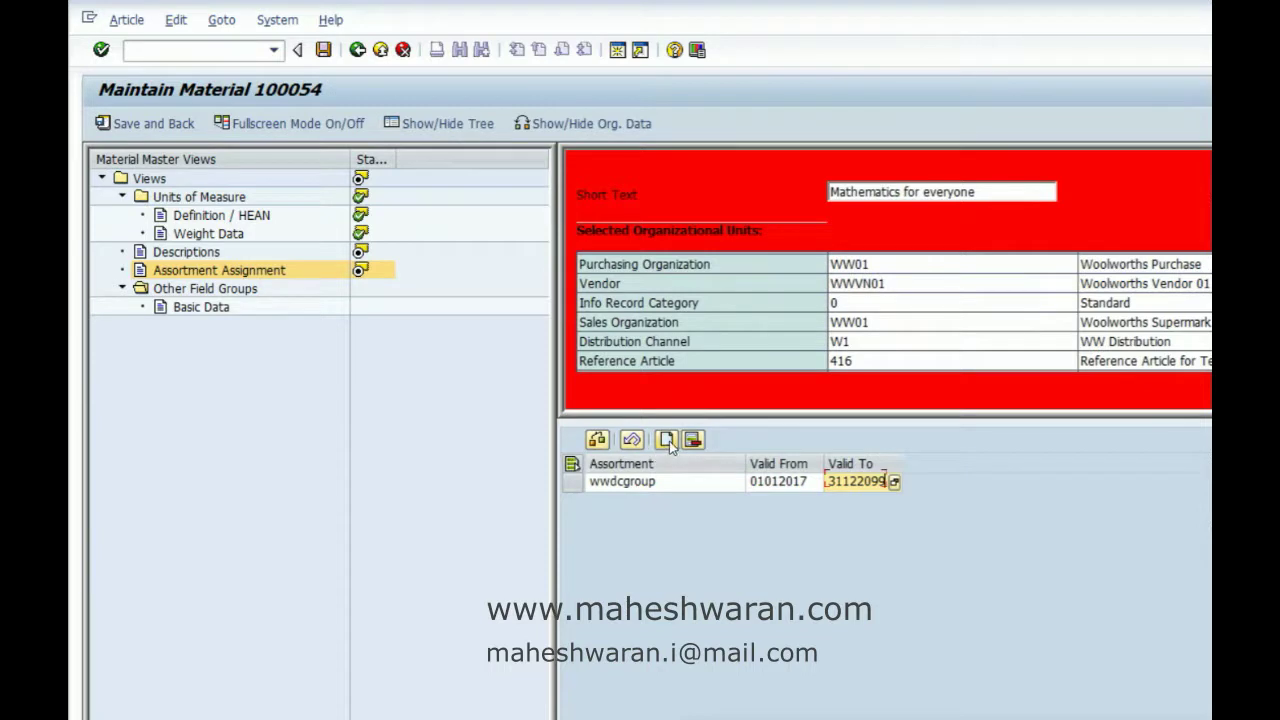
# Add a second assortment, wwstrgroup, with validity from 01012017 to 31122099, and check the assignments
pyautogui.click(667, 440)
pyautogui.write('wwstr')
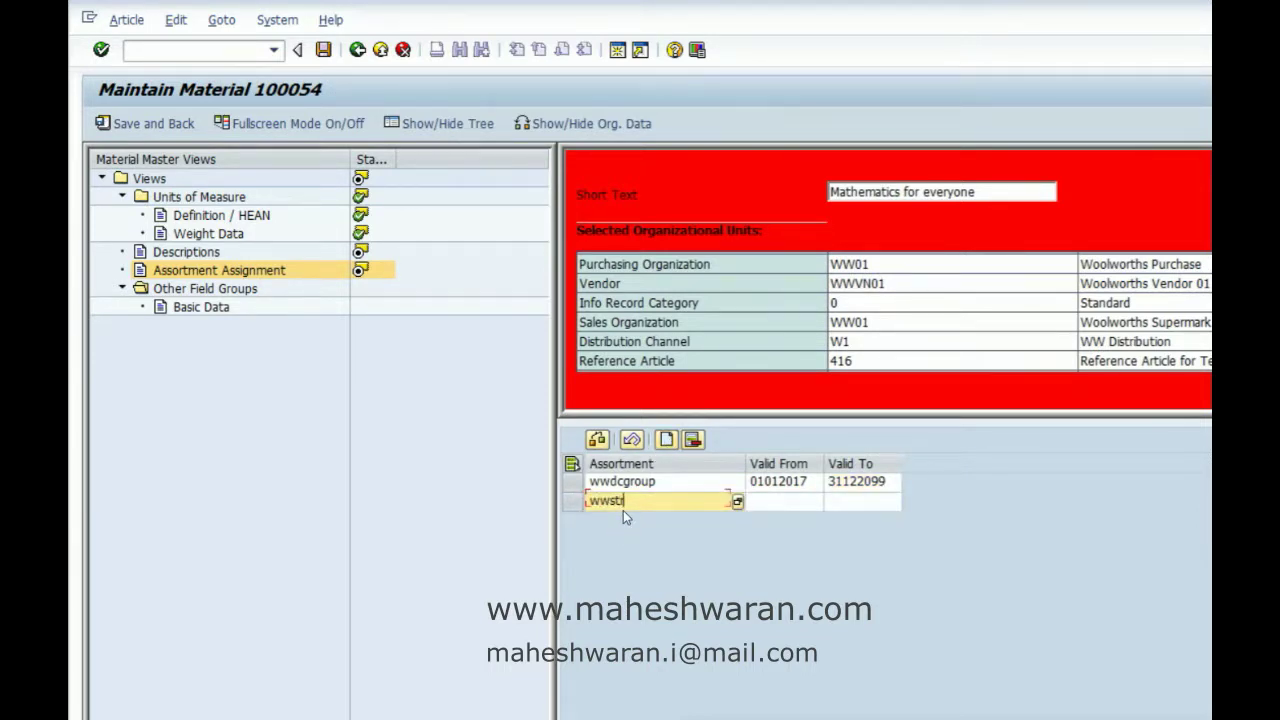
pyautogui.write('group')
pyautogui.press('Tab')
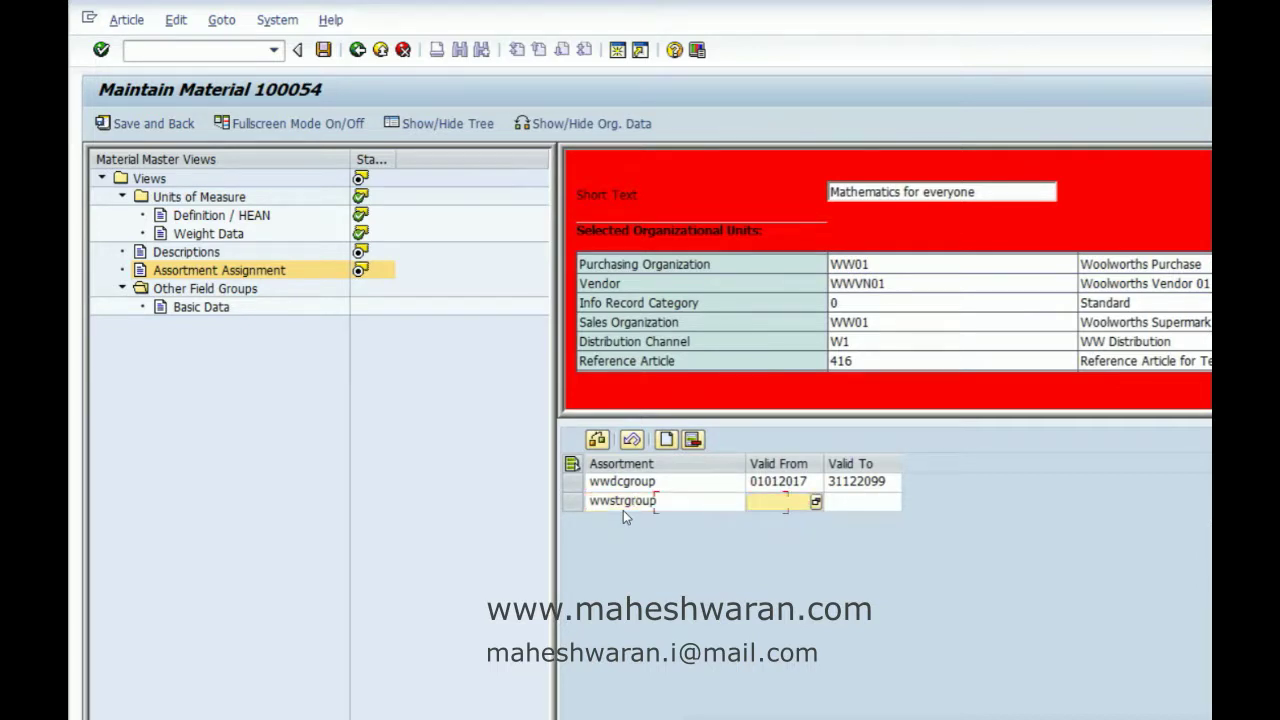
pyautogui.write('01012017')
pyautogui.press('Tab')
pyautogui.write('2')
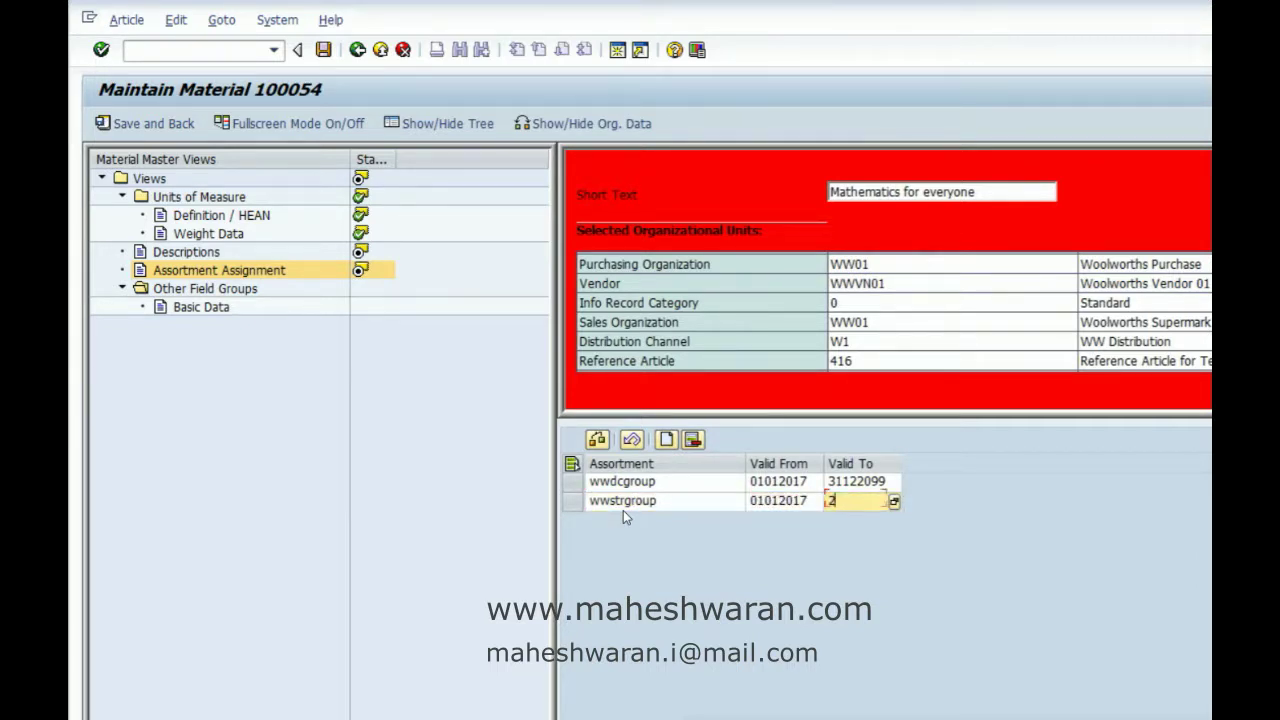
pyautogui.write('31122099')
pyautogui.press('Return')
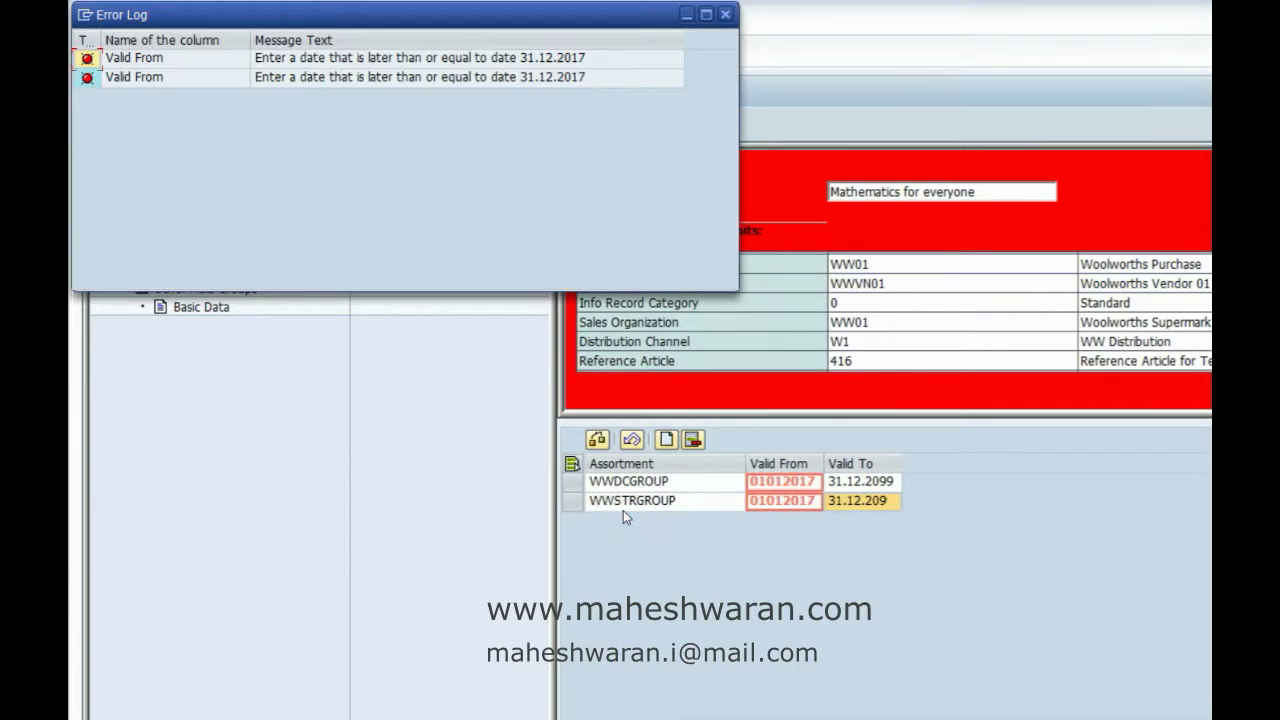
# Close the error log and set the Valid From date of both assortments, WWDCGROUP and WWSTRGROUP, to 31.12.2017
pyautogui.click(726, 15)
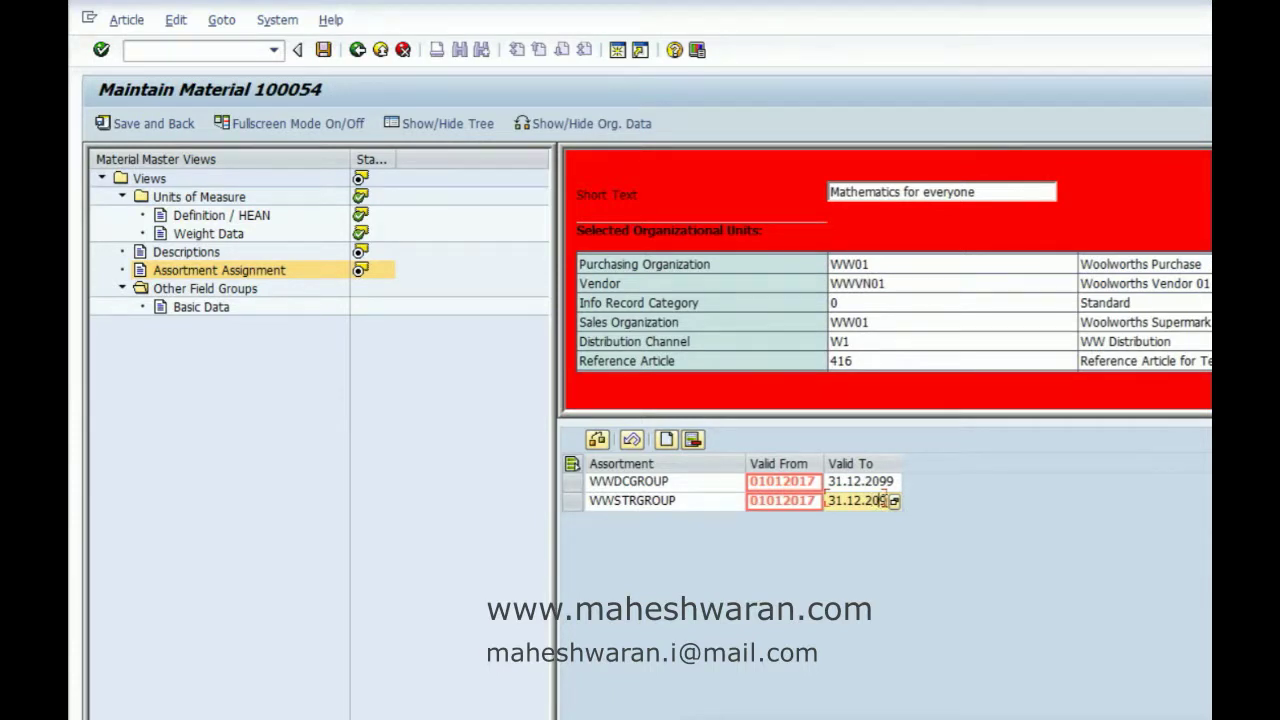
pyautogui.press('Return')
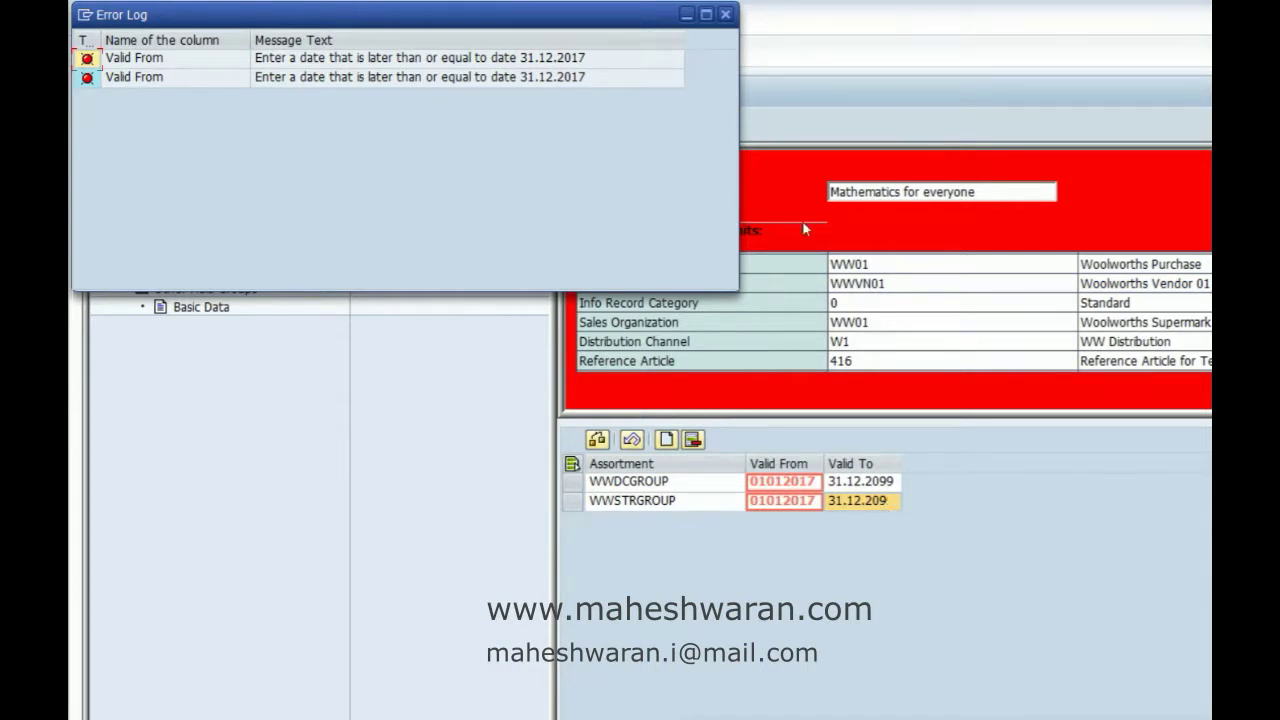
pyautogui.click(725, 13)
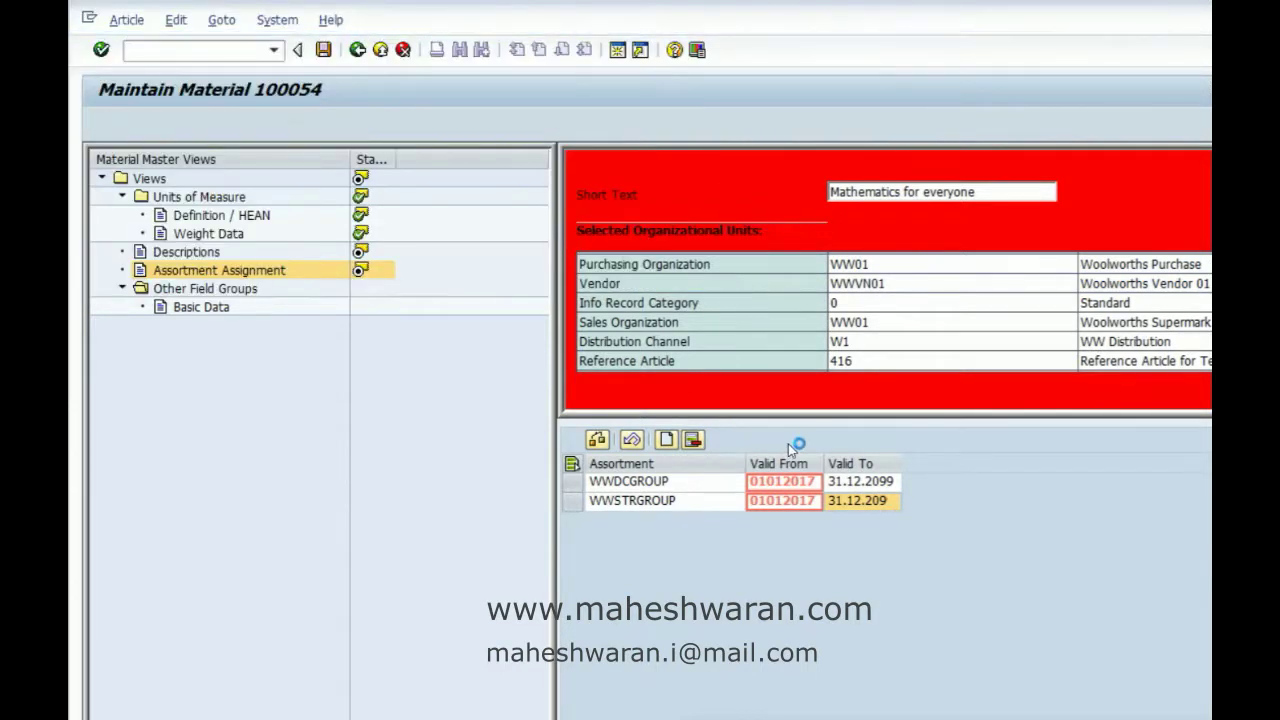
pyautogui.click(785, 481)
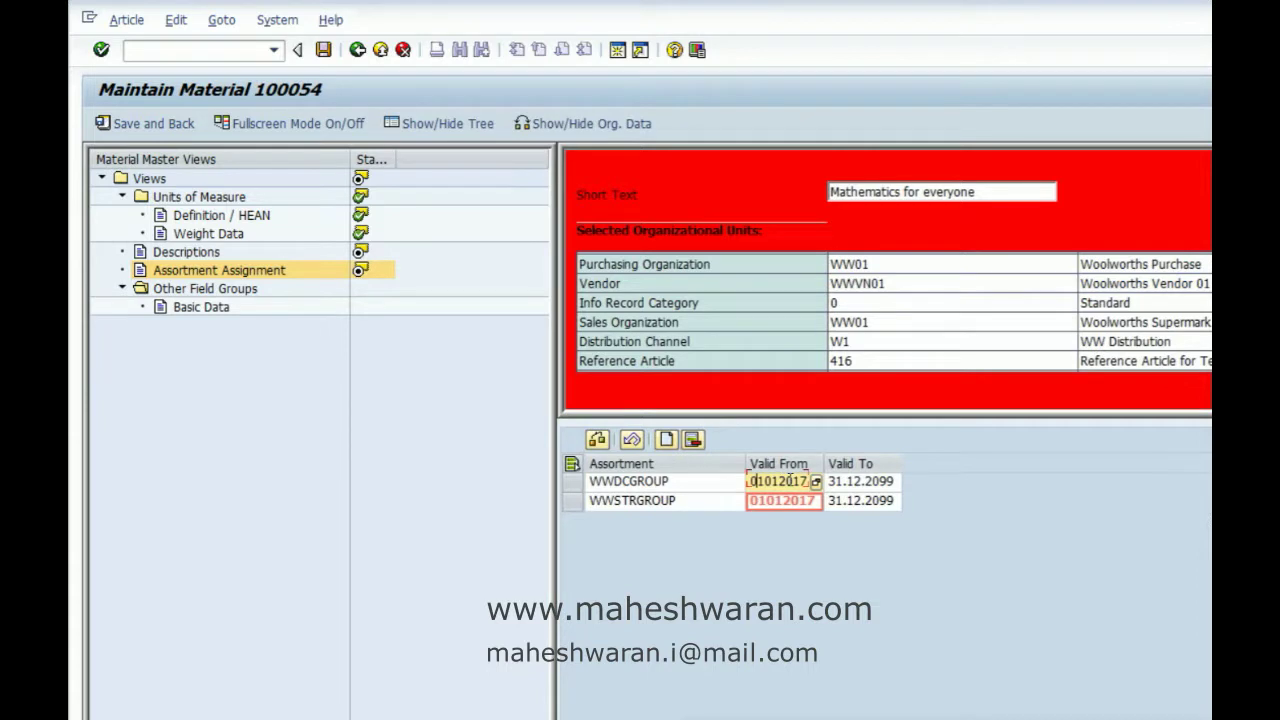
pyautogui.press('Delete')
pyautogui.press('Delete')
pyautogui.press('Delete')
pyautogui.press('Delete')
pyautogui.press('Delete')
pyautogui.press('Delete')
pyautogui.press('Delete')
pyautogui.press('Delete')
pyautogui.write('31122017')
pyautogui.press('Down')
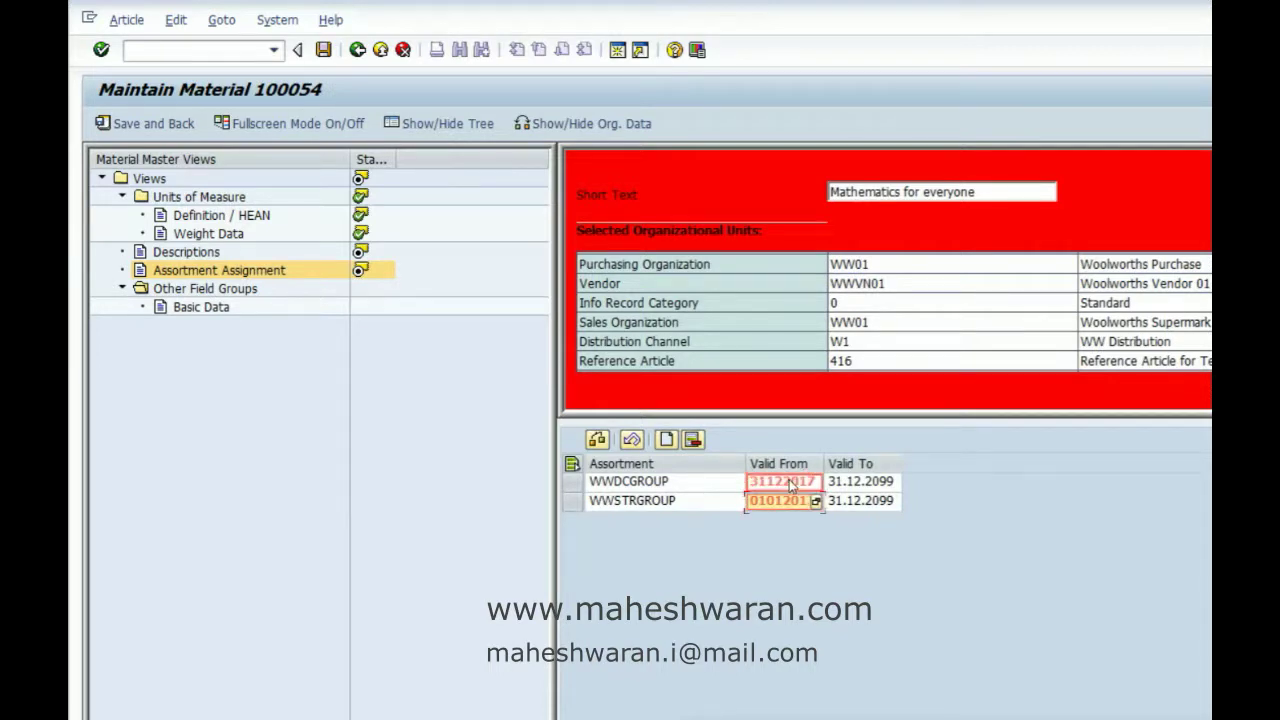
pyautogui.write('2')
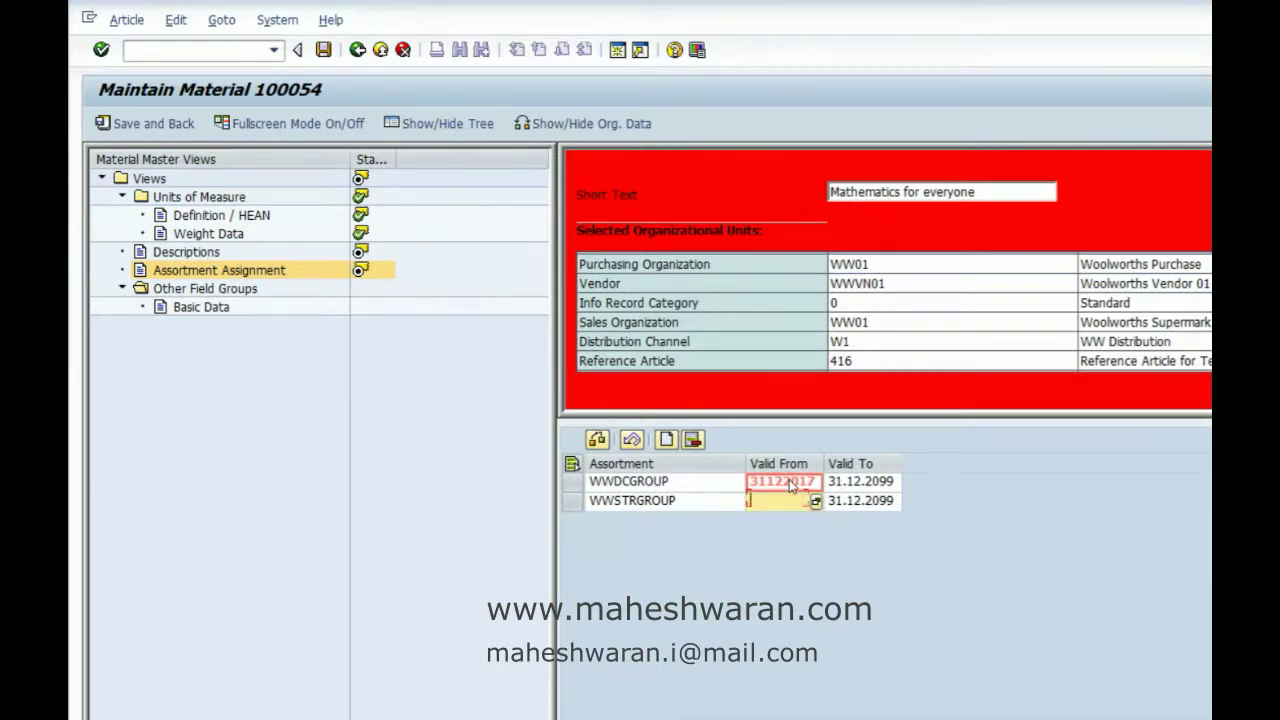
pyautogui.write('1122017')
pyautogui.press('Return')
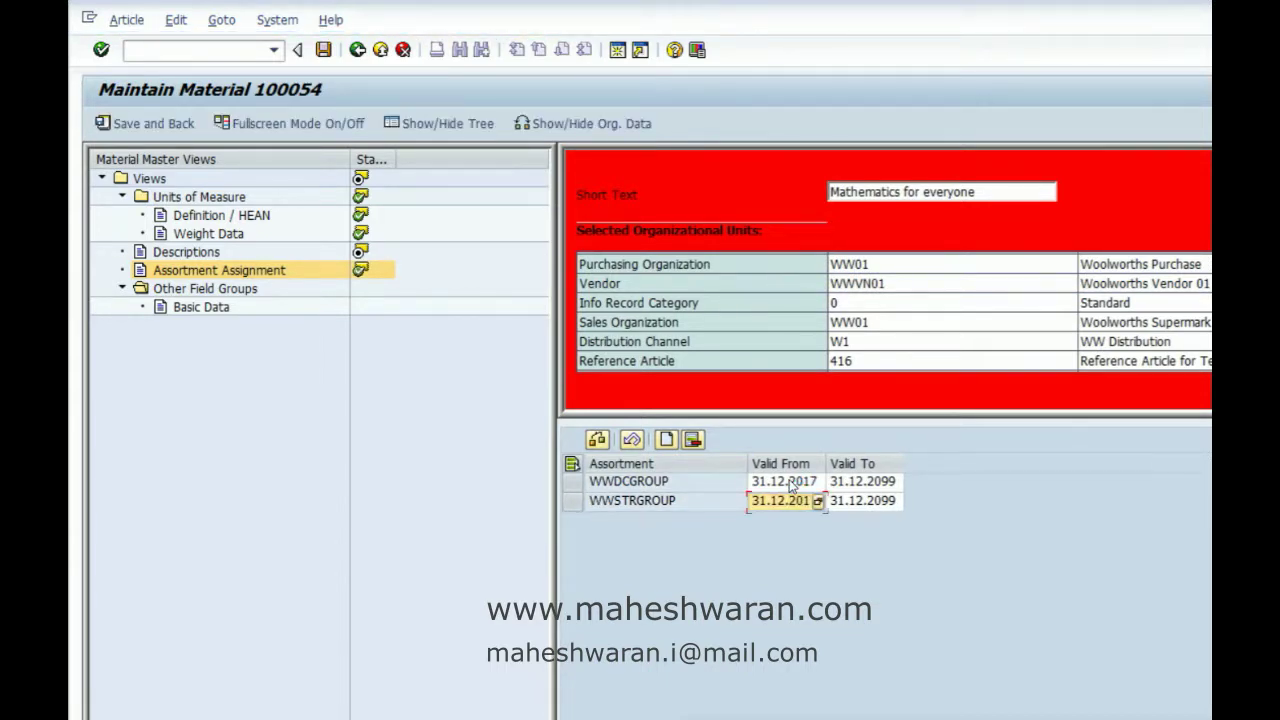
# Open the Basic Data view under Other Field Groups and save the new article
pyautogui.click(191, 291)
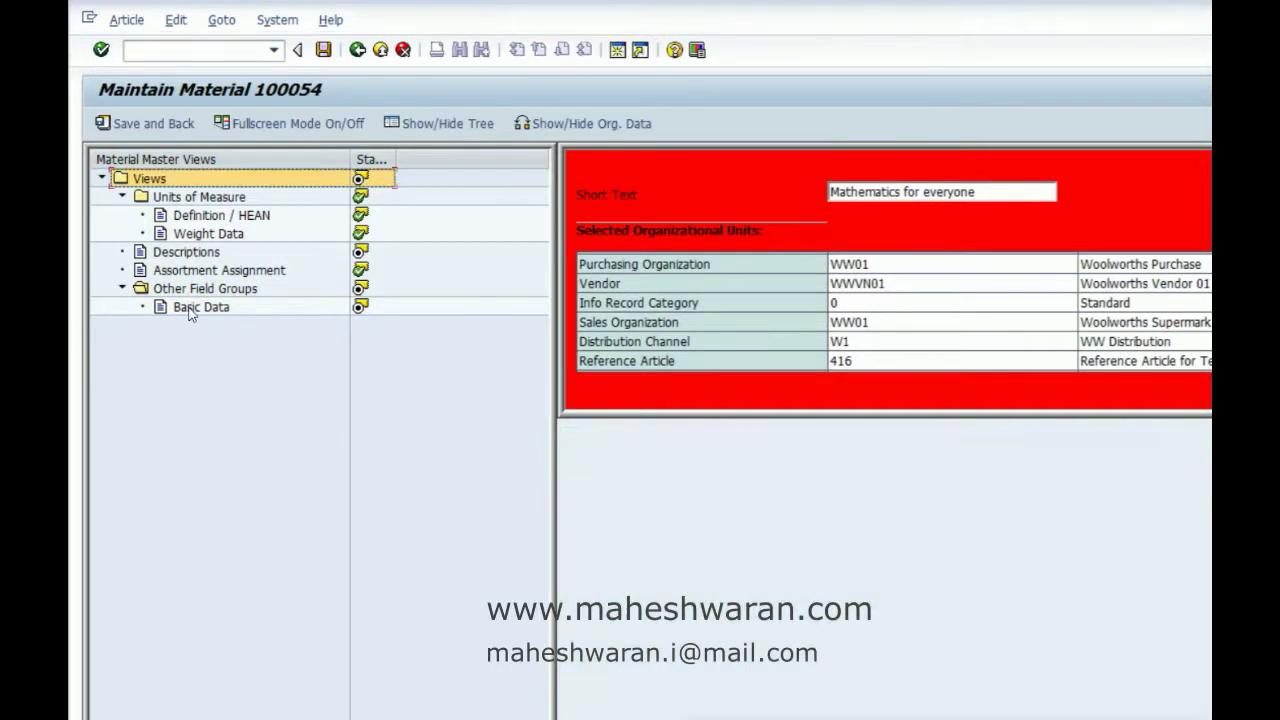
pyautogui.click(191, 310)
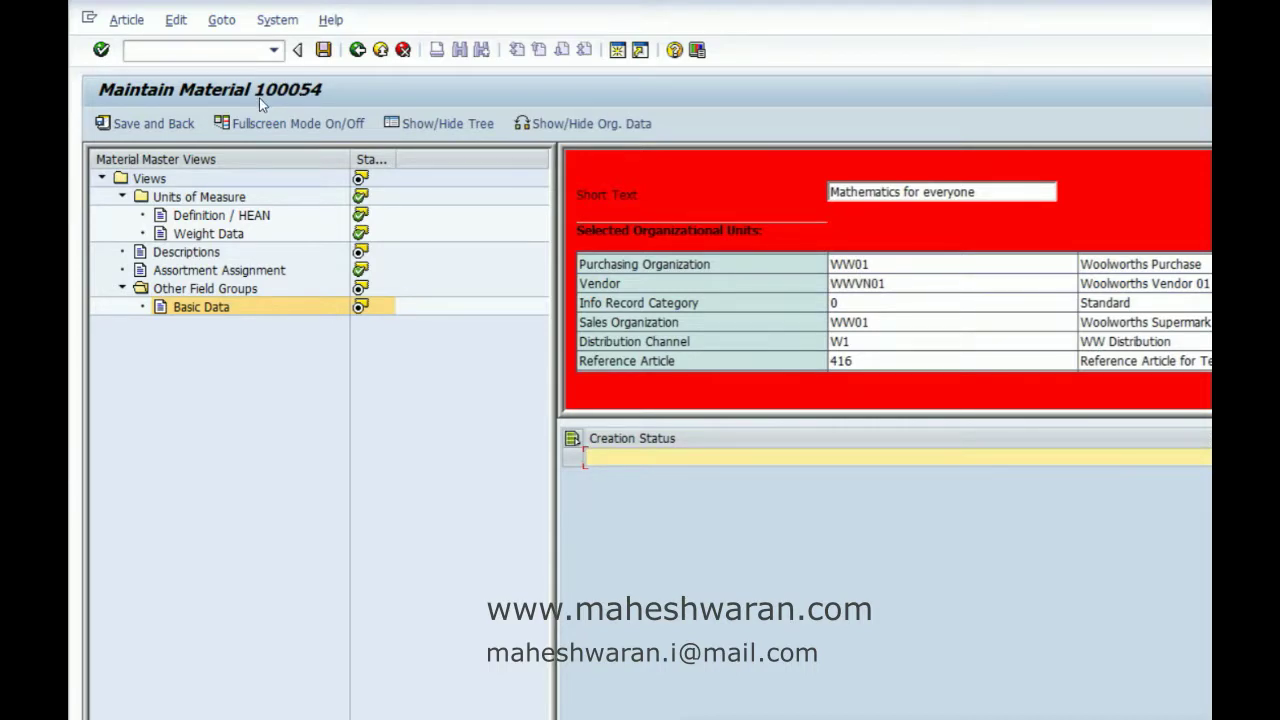
pyautogui.click(326, 50)
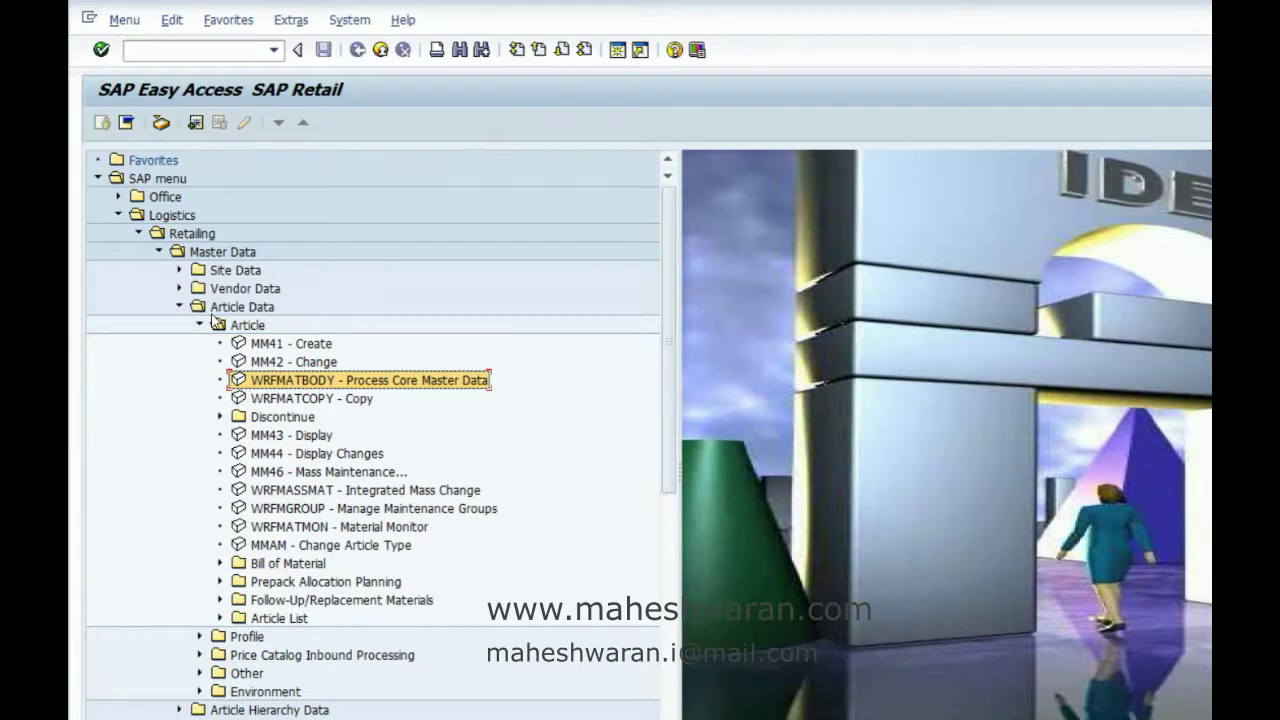
# Start transaction MM43 to display articles, and read the incoming express document about the article segments before returning to the initial screen
pyautogui.click(161, 56)
pyautogui.write('/nmm4')
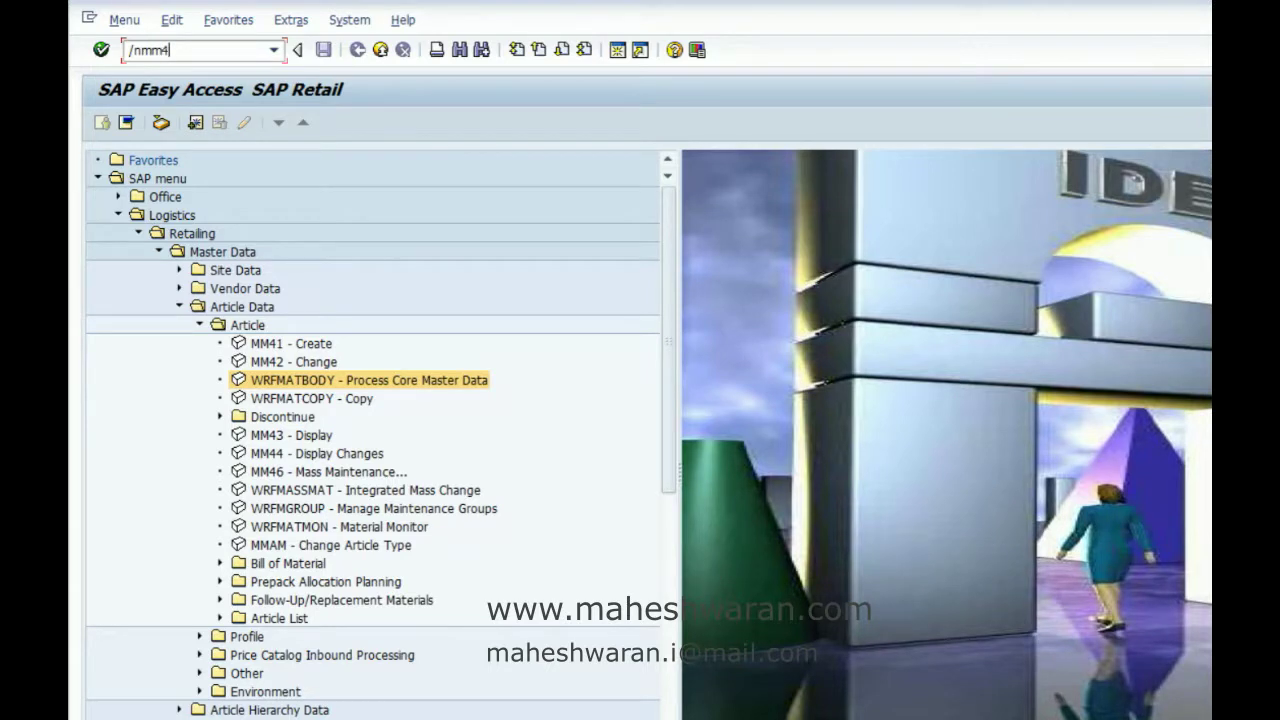
pyautogui.write('3')
pyautogui.press('Return')
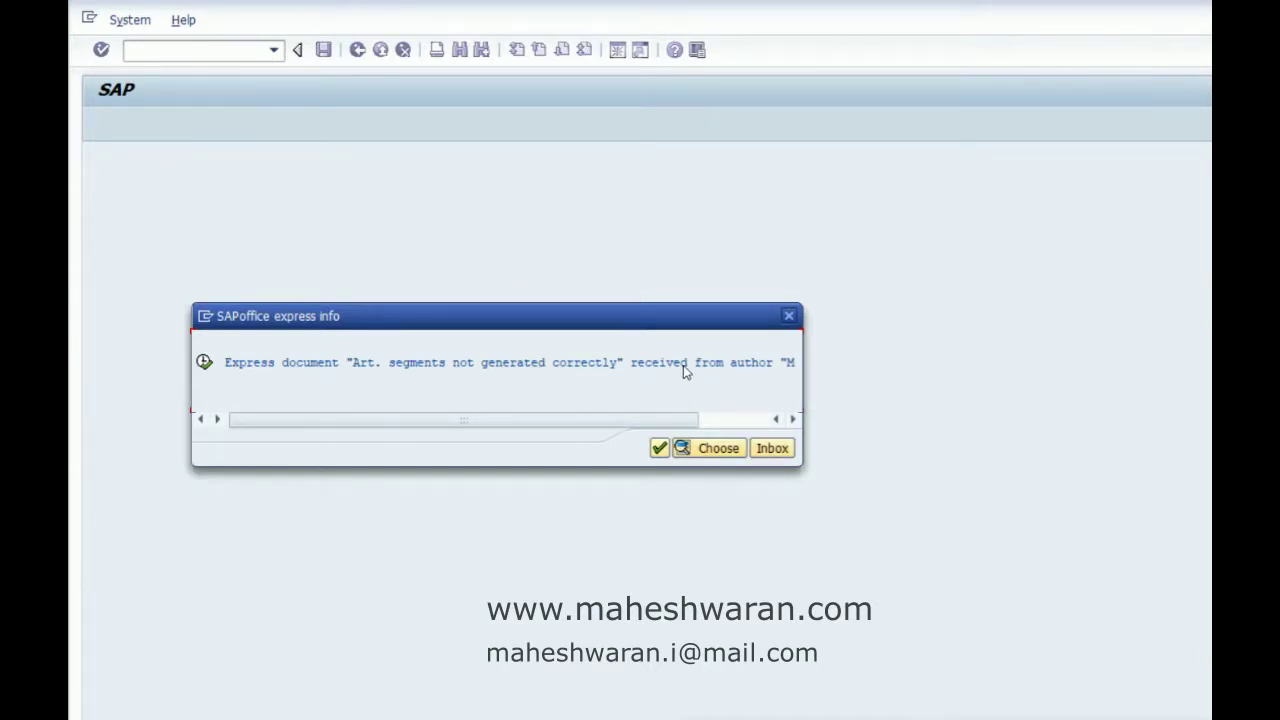
pyautogui.click(714, 448)
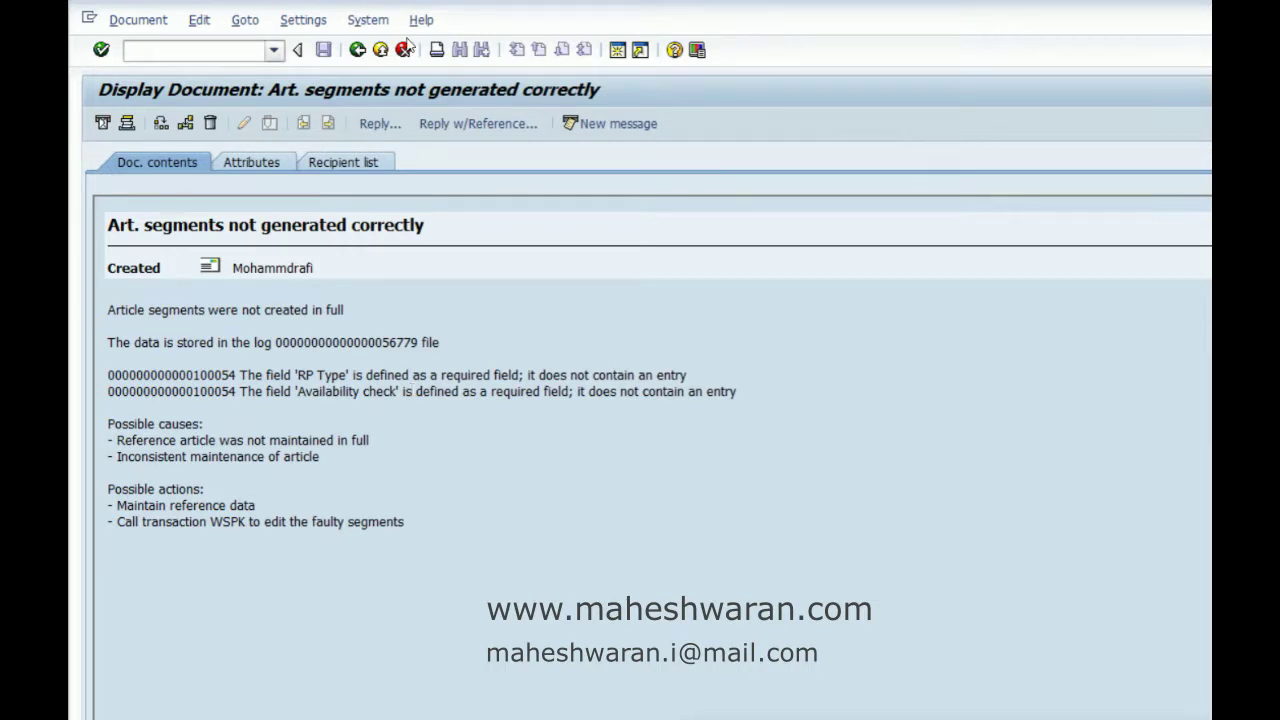
pyautogui.click(360, 51)
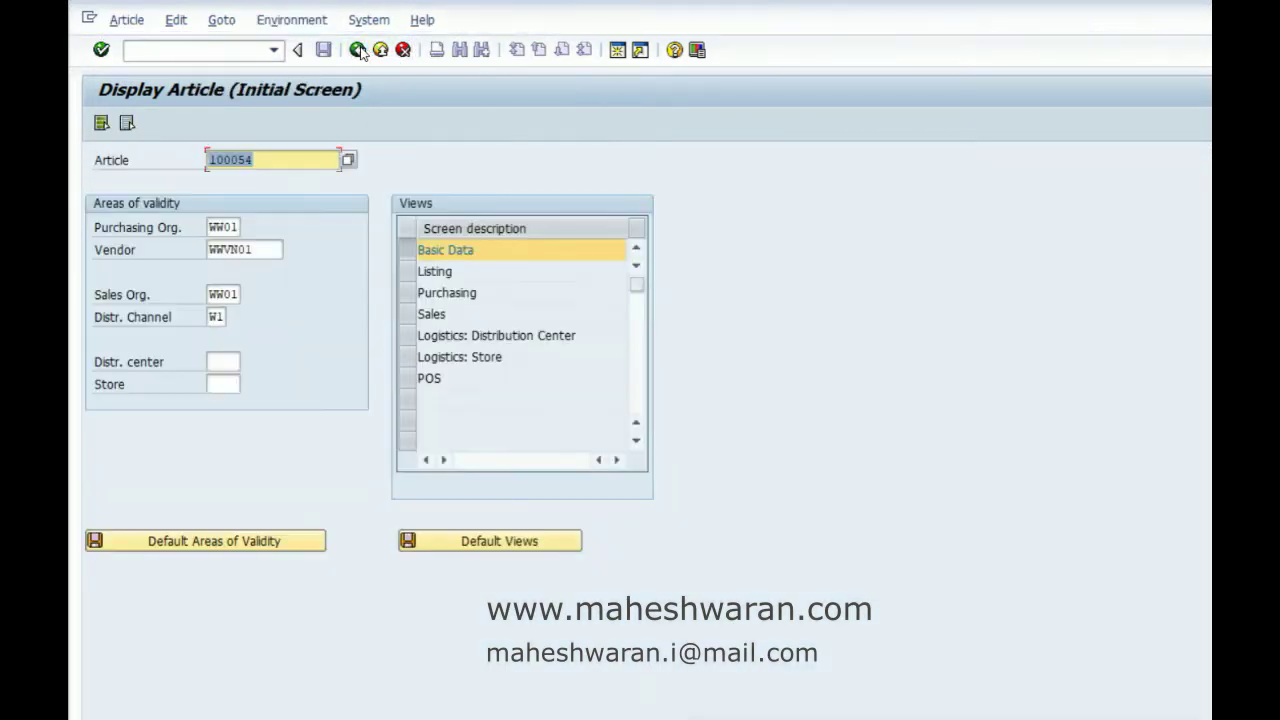
# Display the new article's Basic Data view, look through its fields, and try to view its Purchasing data
pyautogui.click(398, 287)
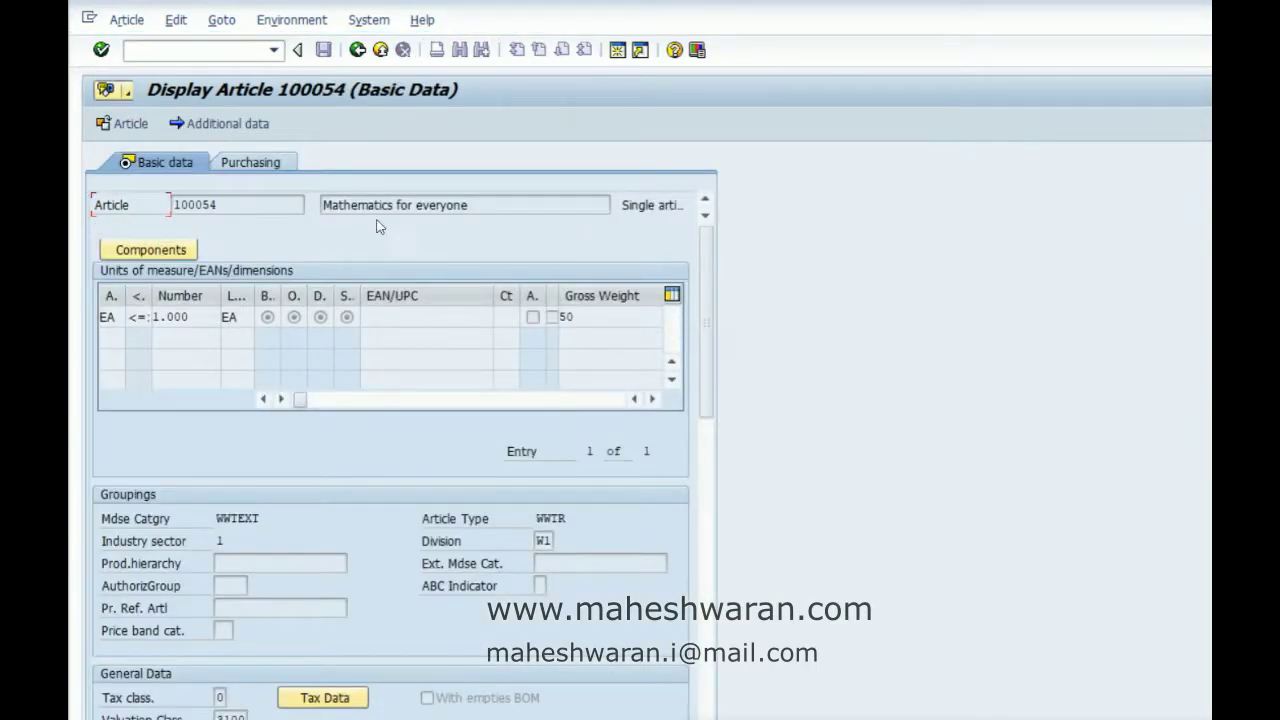
pyautogui.moveTo(706, 360); pyautogui.dragTo(716, 268)
pyautogui.click(236, 168)
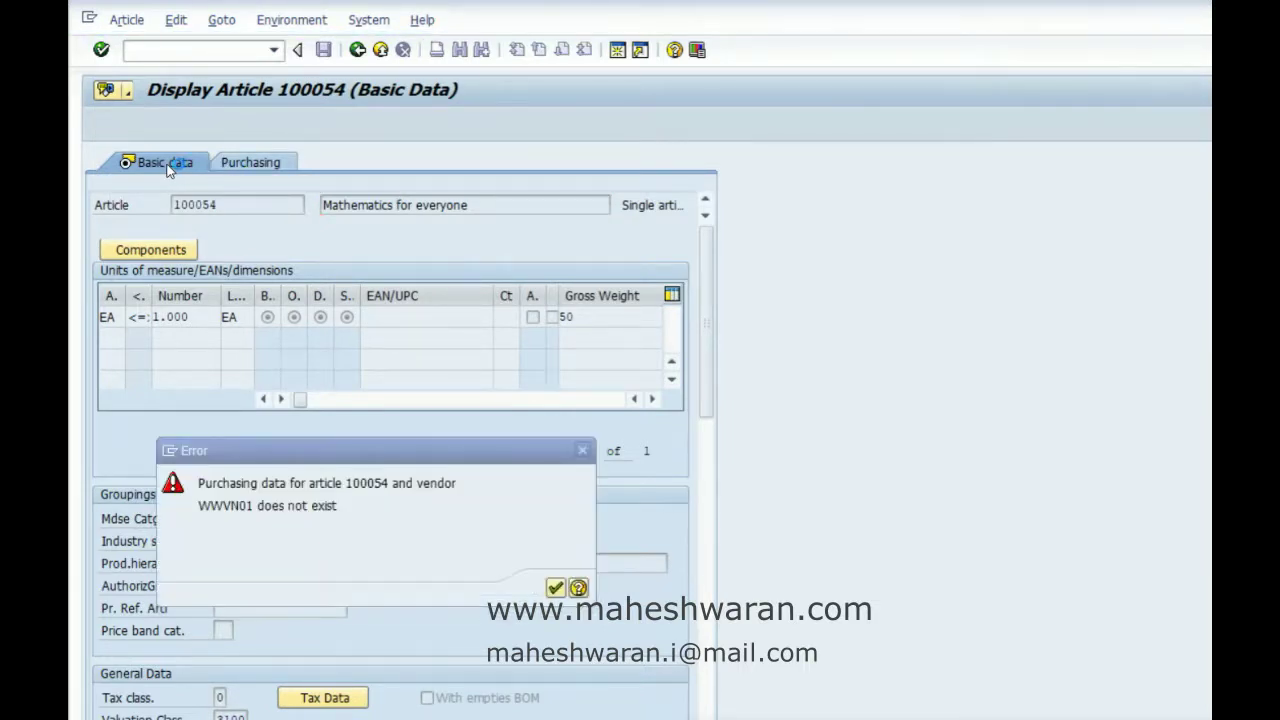
# Dismiss the purchasing data error, cancel the areas of validity entry and leave the article display
pyautogui.click(583, 451)
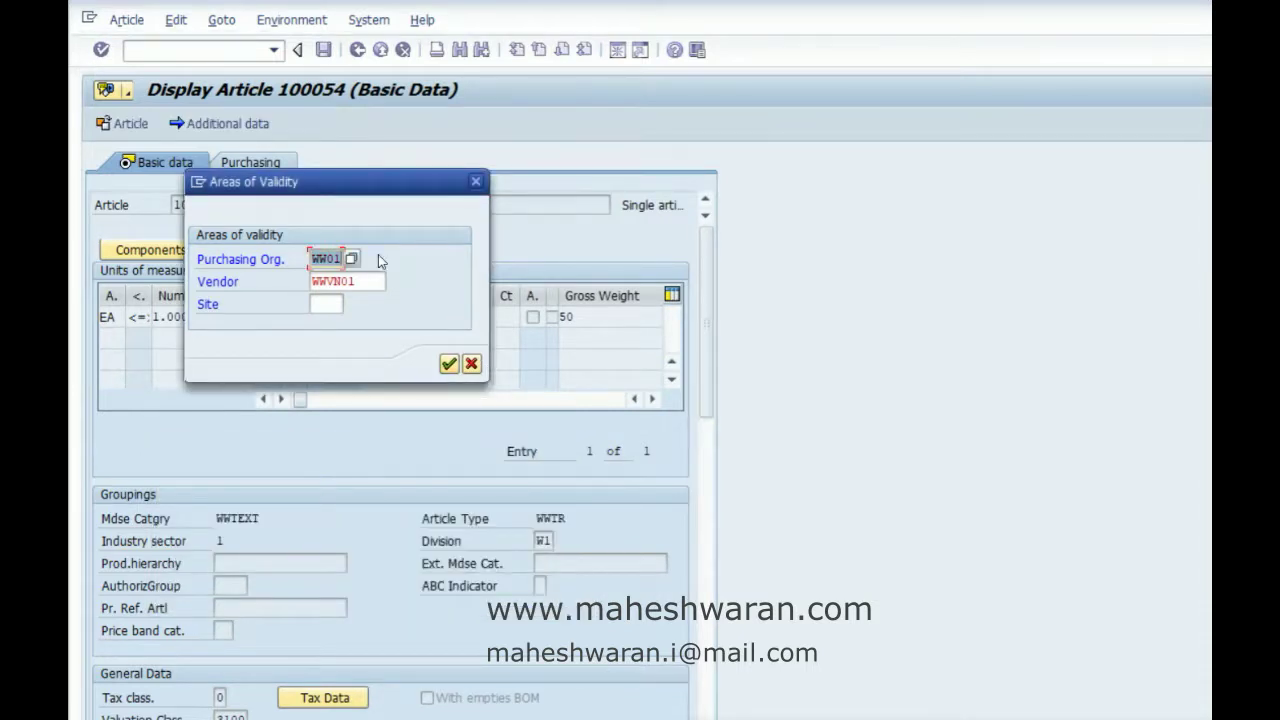
pyautogui.press('Tab')
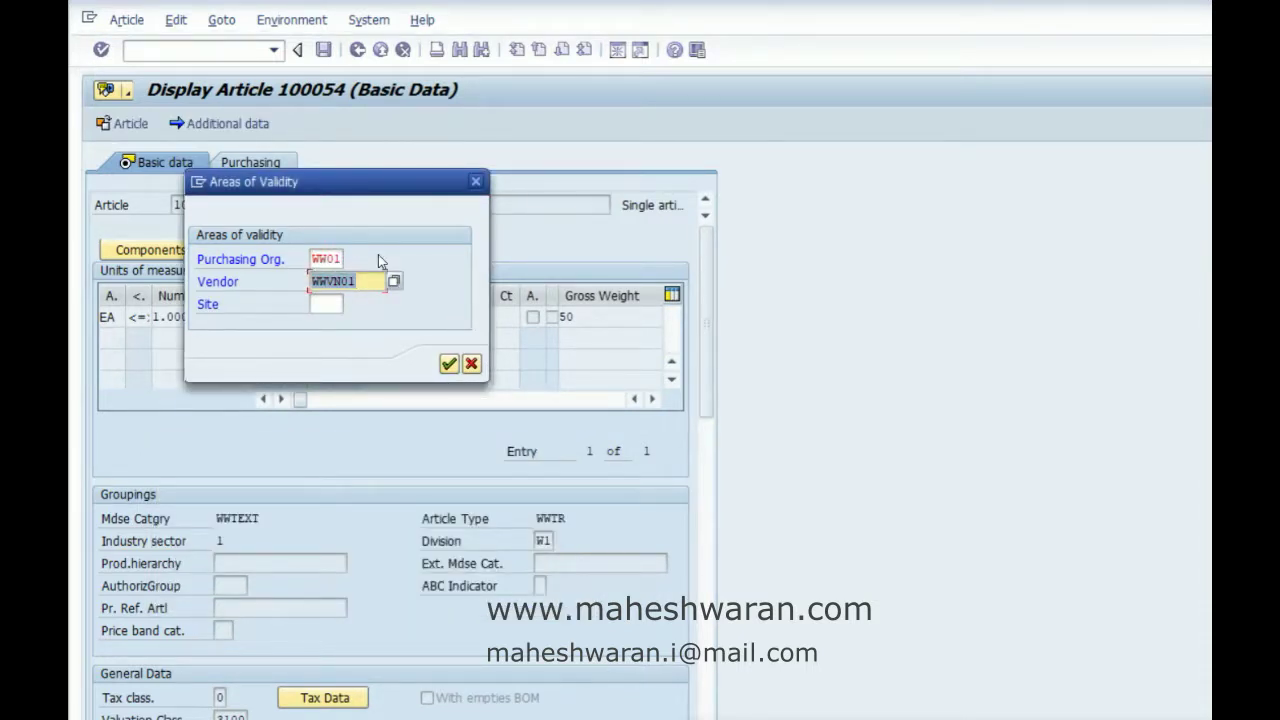
pyautogui.press('Delete')
pyautogui.click(470, 365)
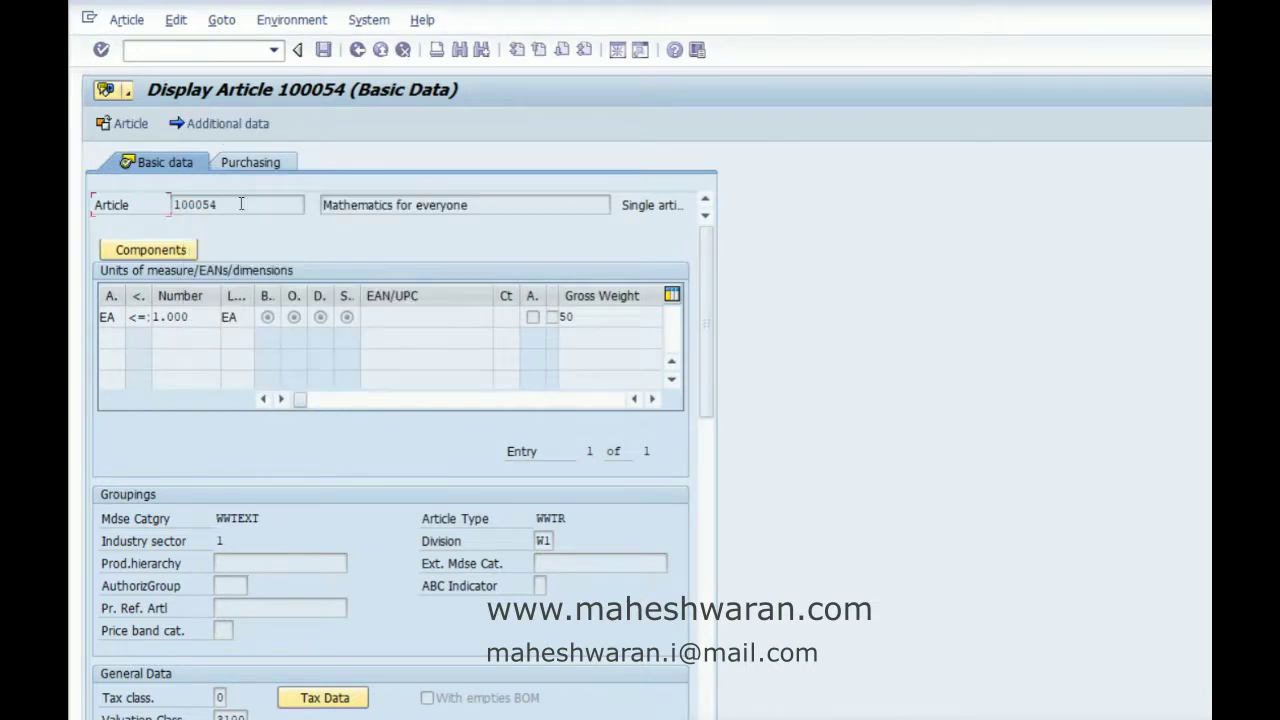
pyautogui.click(357, 50)
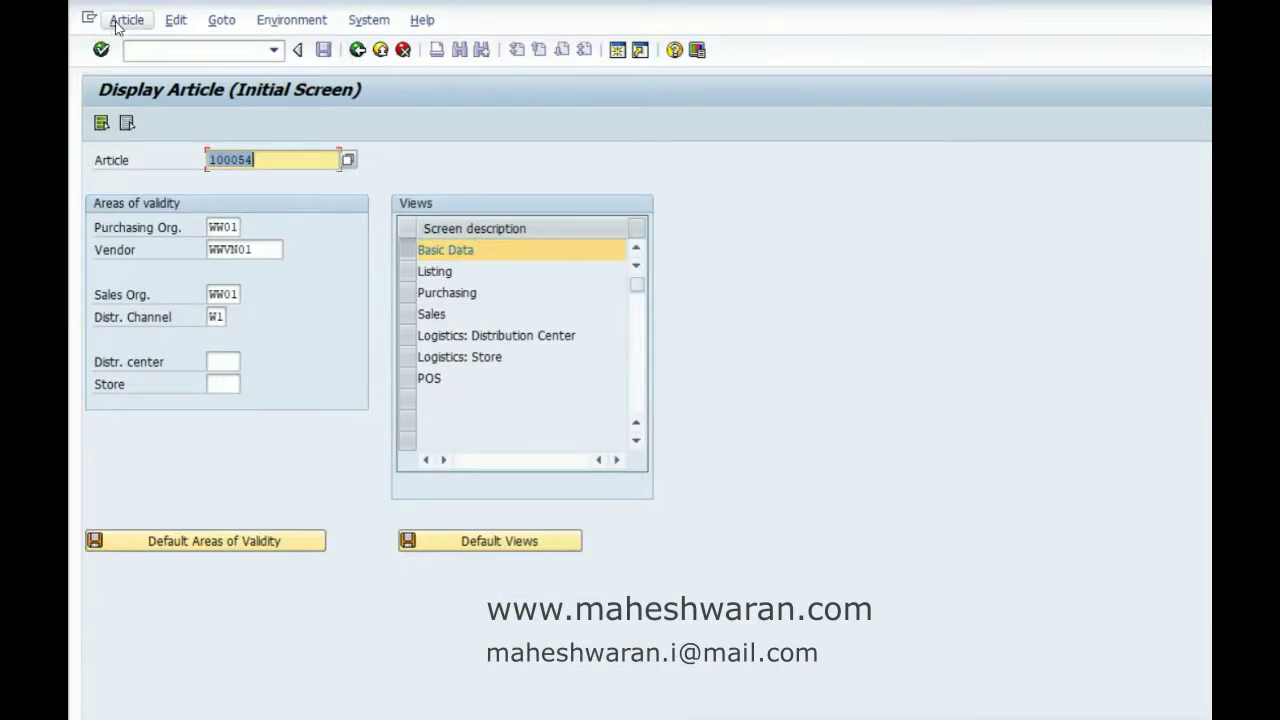
# Switch from displaying to changing the same article and open its Basic Data view
pyautogui.click(135, 20)
pyautogui.click(159, 90)
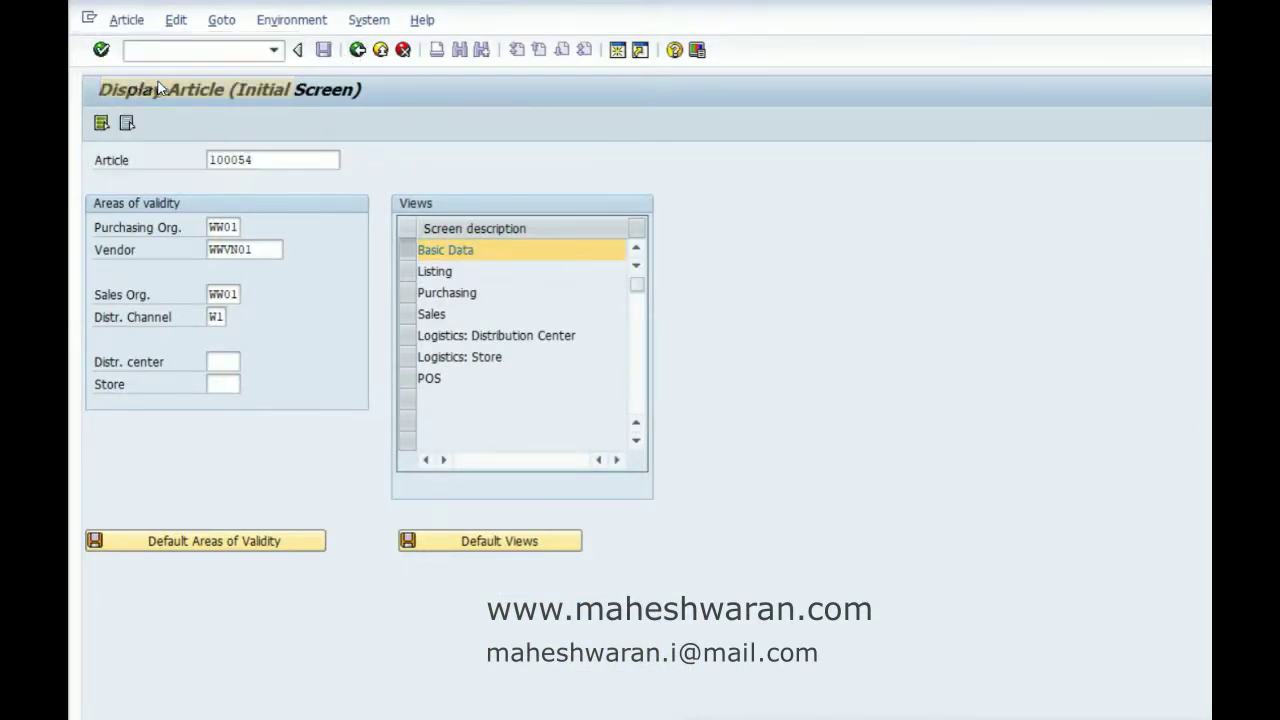
pyautogui.click(101, 122)
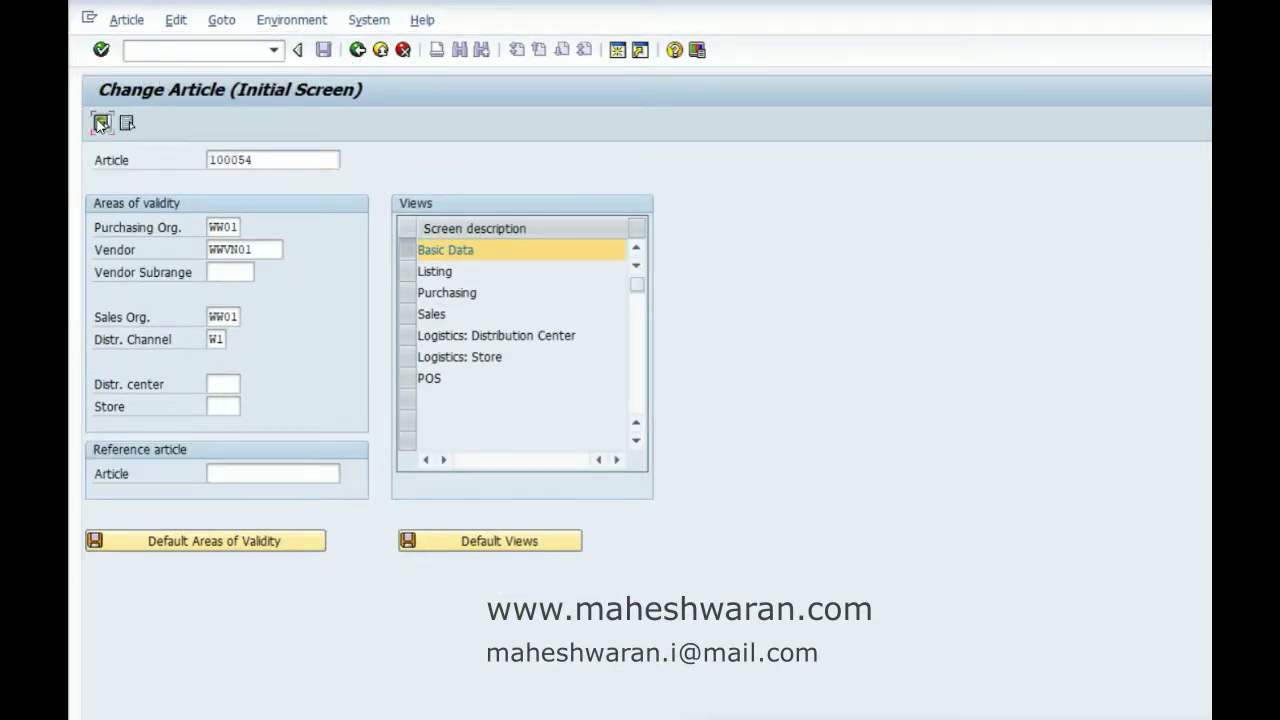
pyautogui.press('Return')
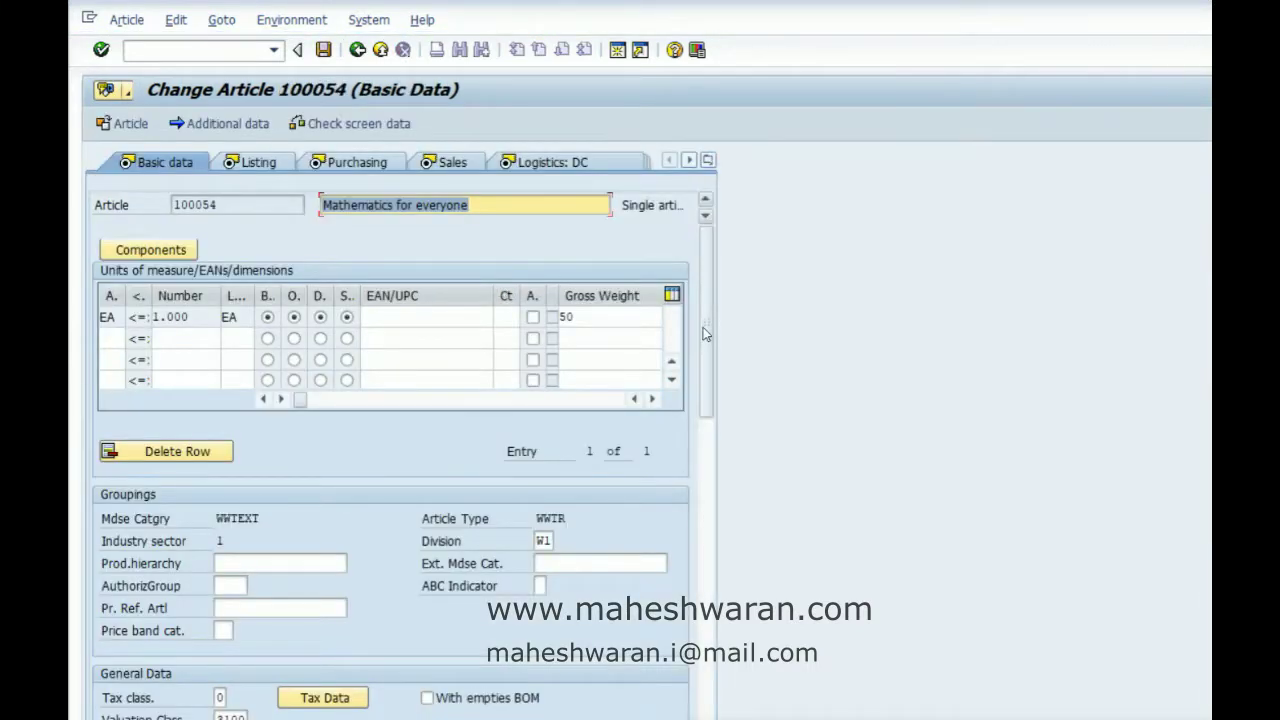
pyautogui.moveTo(703, 327); pyautogui.dragTo(696, 252)
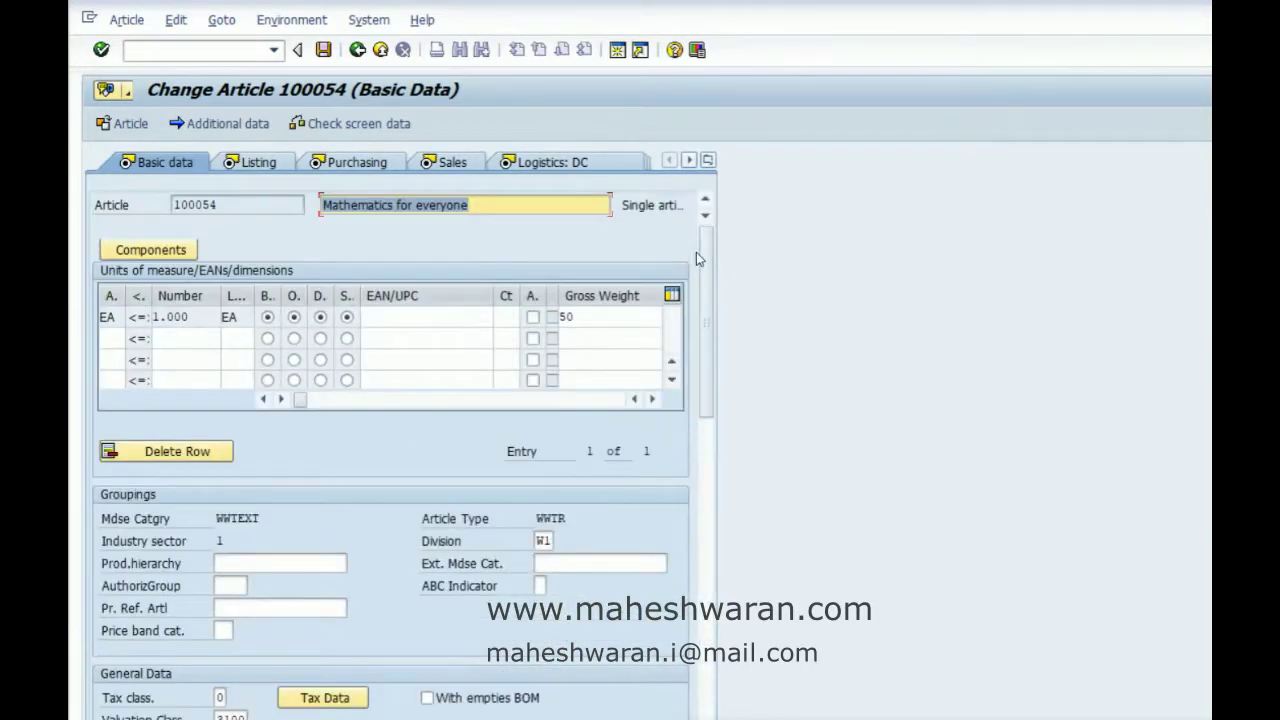
# In the article's Listing view, set the listing procedures for store and distribution center to 02
pyautogui.click(249, 162)
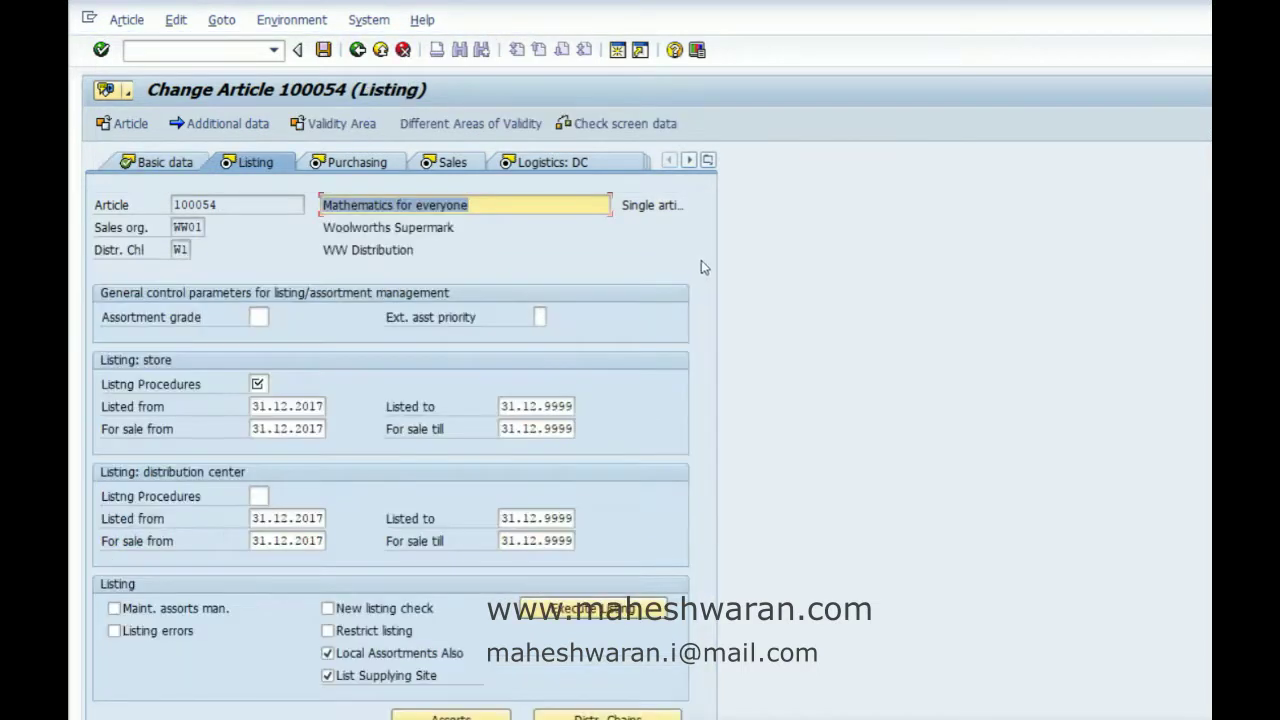
pyautogui.click(262, 384)
pyautogui.write('02')
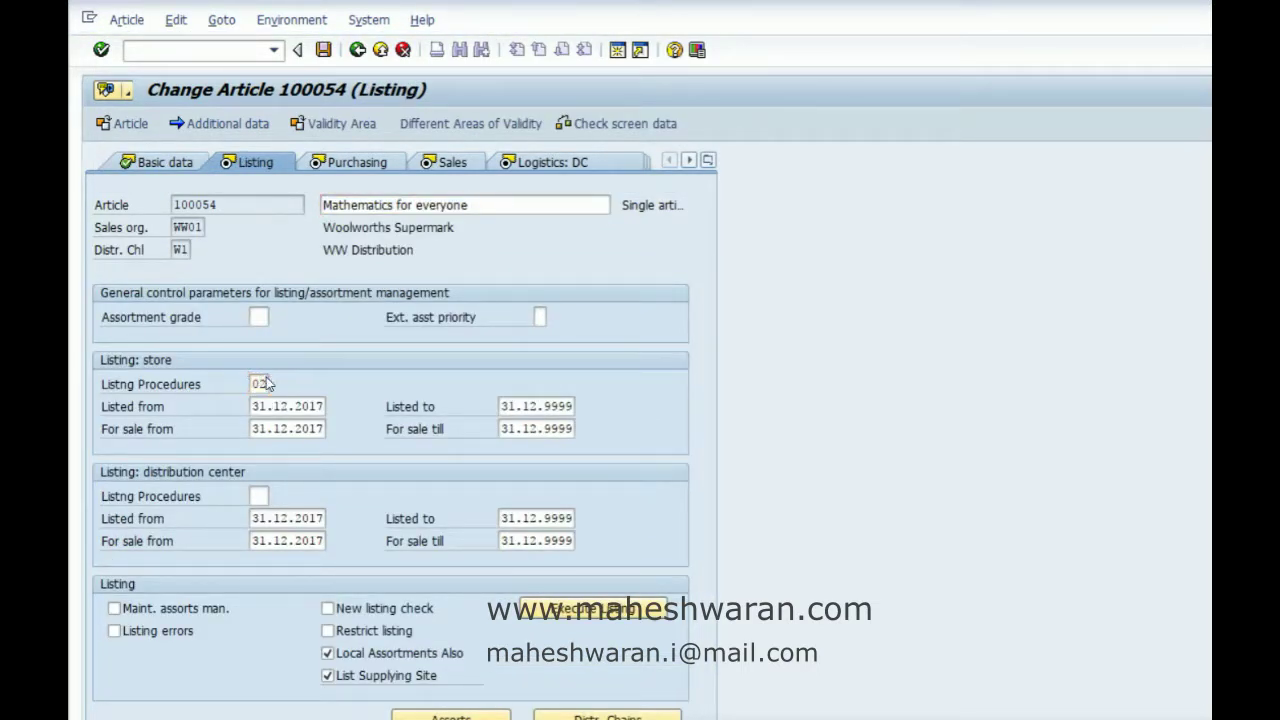
pyautogui.press('Return')
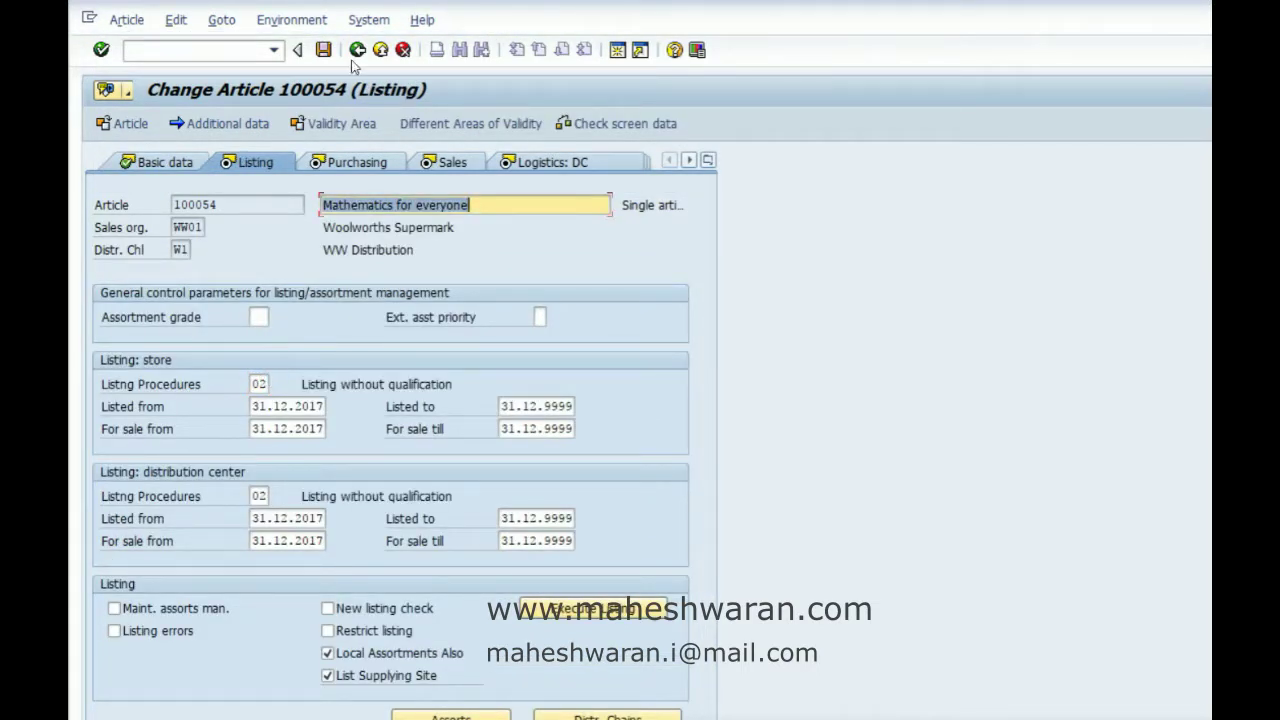
# In the article's Purchasing view, enter a net price of 2 EUR per EA under Conditions
pyautogui.click(352, 163)
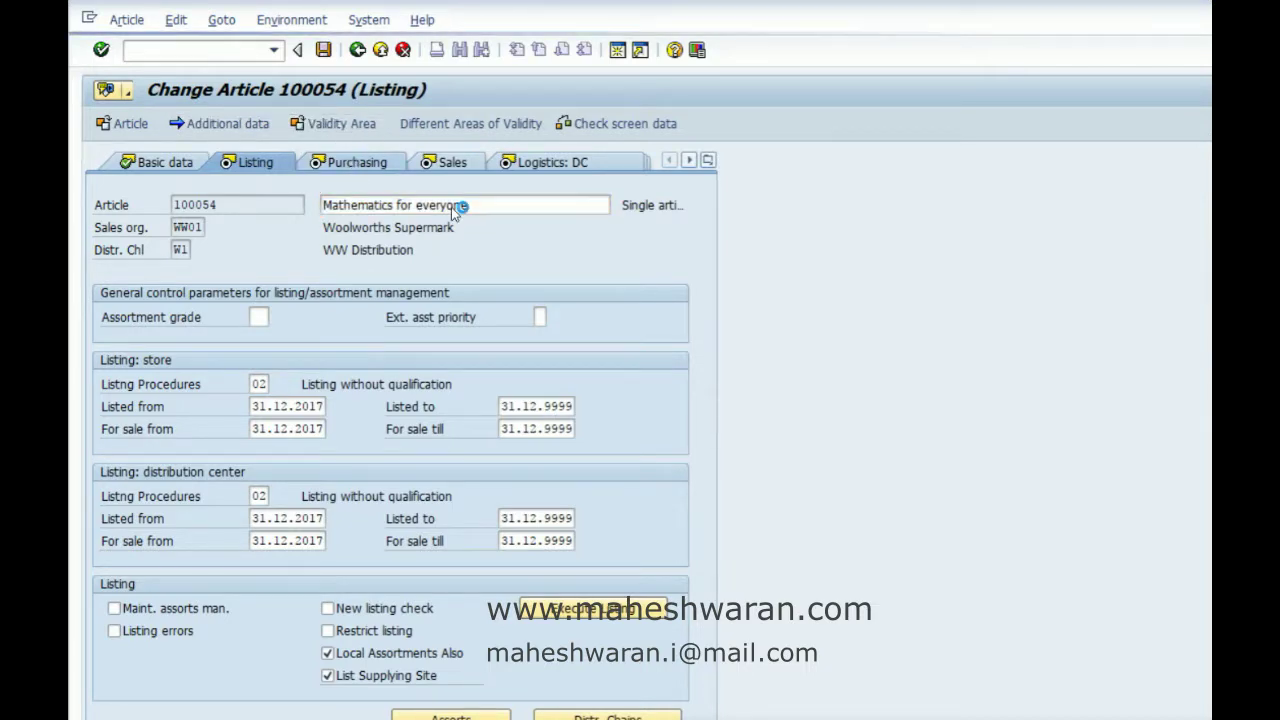
pyautogui.moveTo(707, 261); pyautogui.dragTo(704, 378)
pyautogui.click(262, 547)
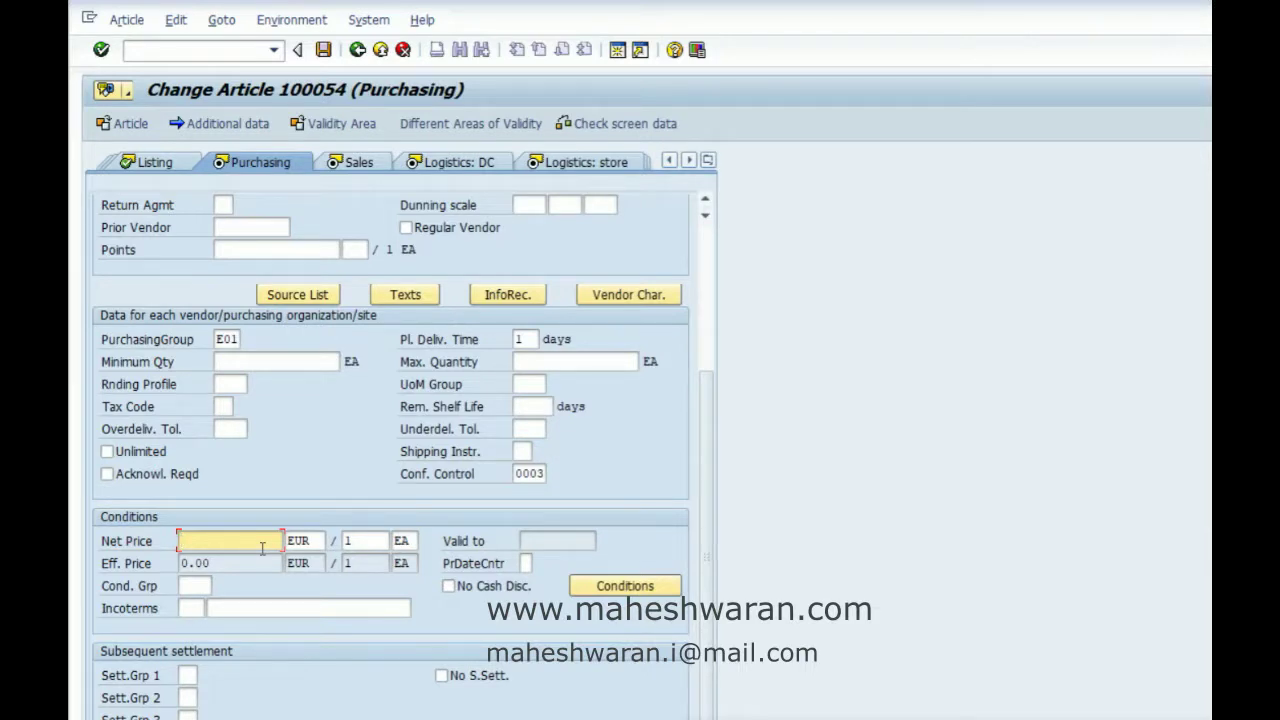
pyautogui.write('2')
pyautogui.press('Return')
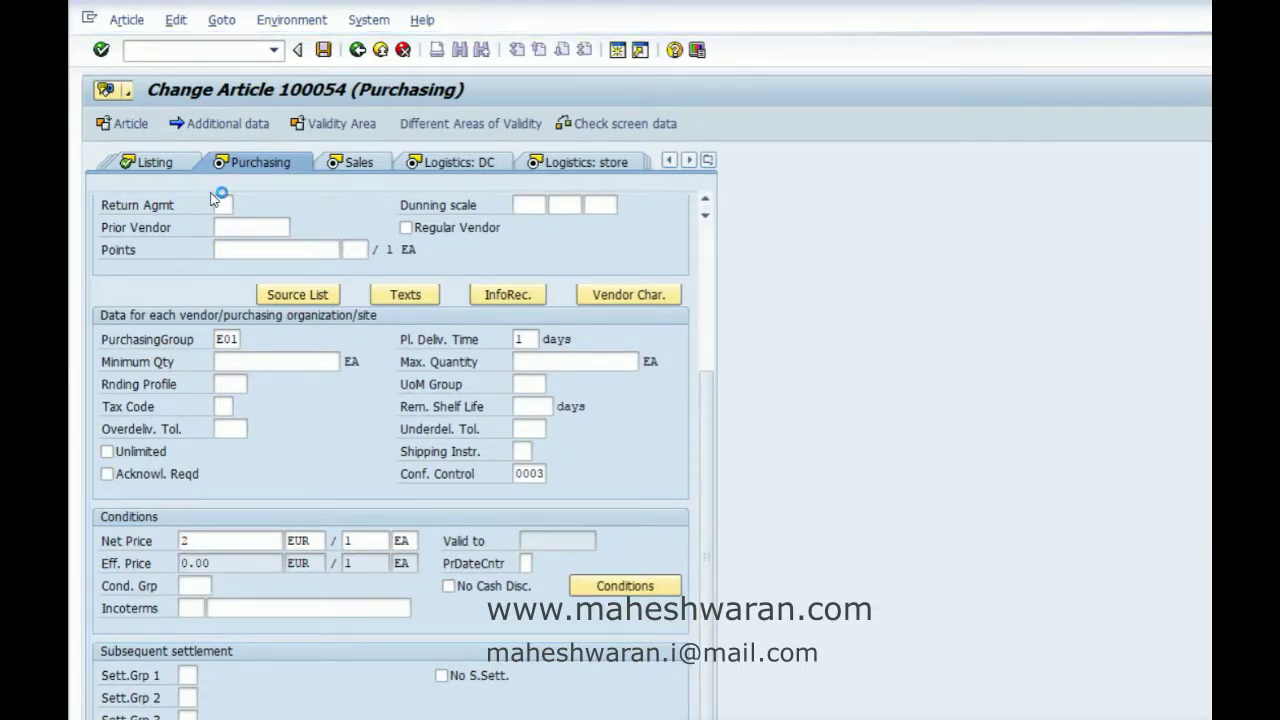
# Review the article's Sales view, including the markup and the calculated sales price
pyautogui.click(342, 165)
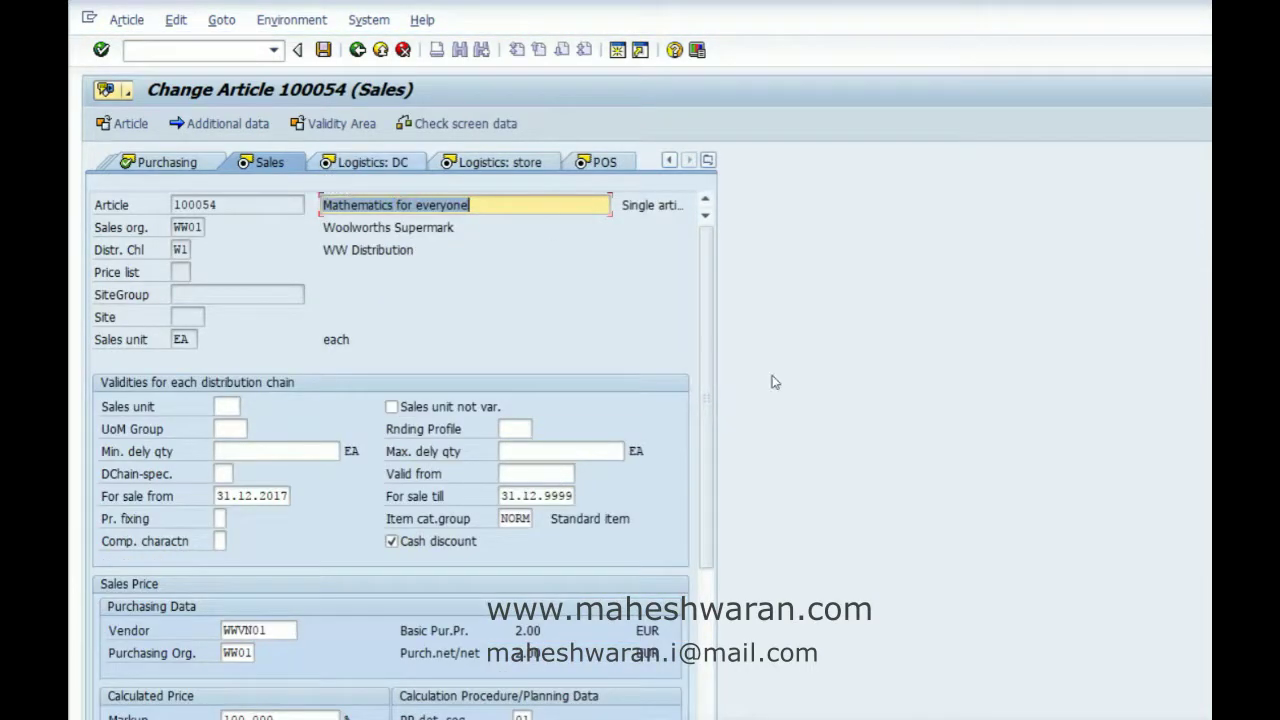
pyautogui.scroll(-3, 708, 393)
pyautogui.scroll(-2, 708, 393)
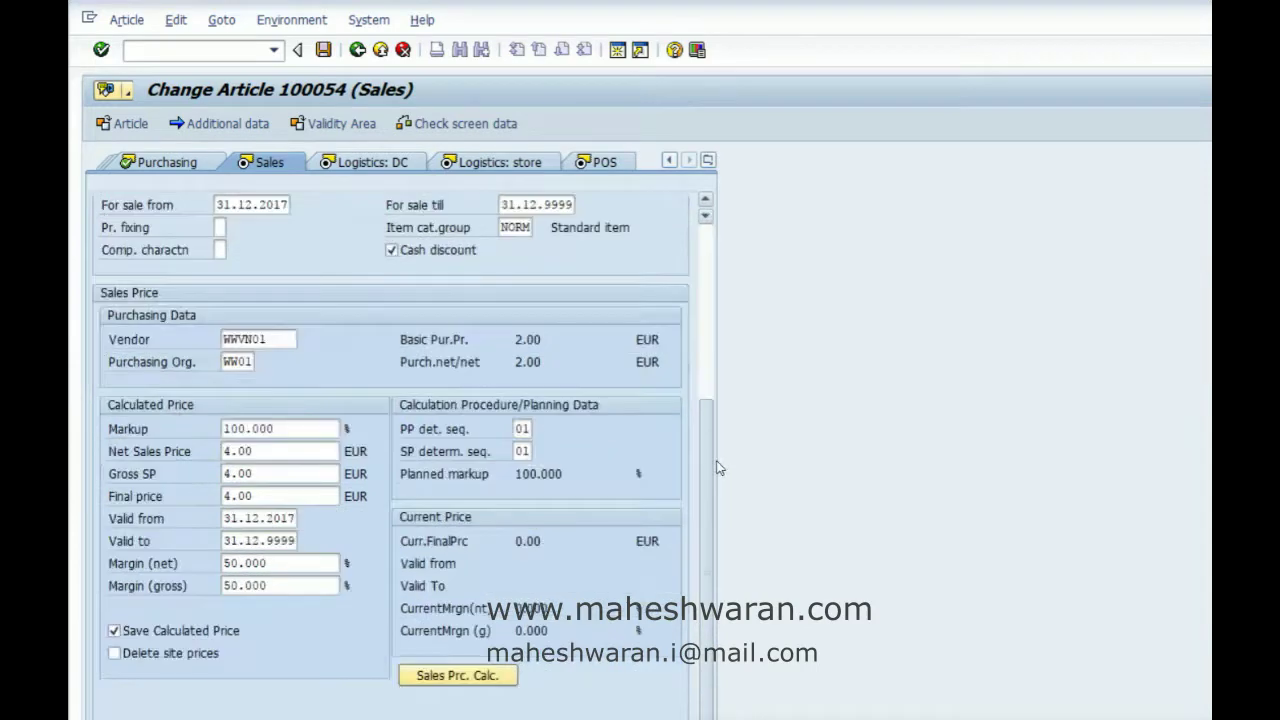
pyautogui.click(309, 429)
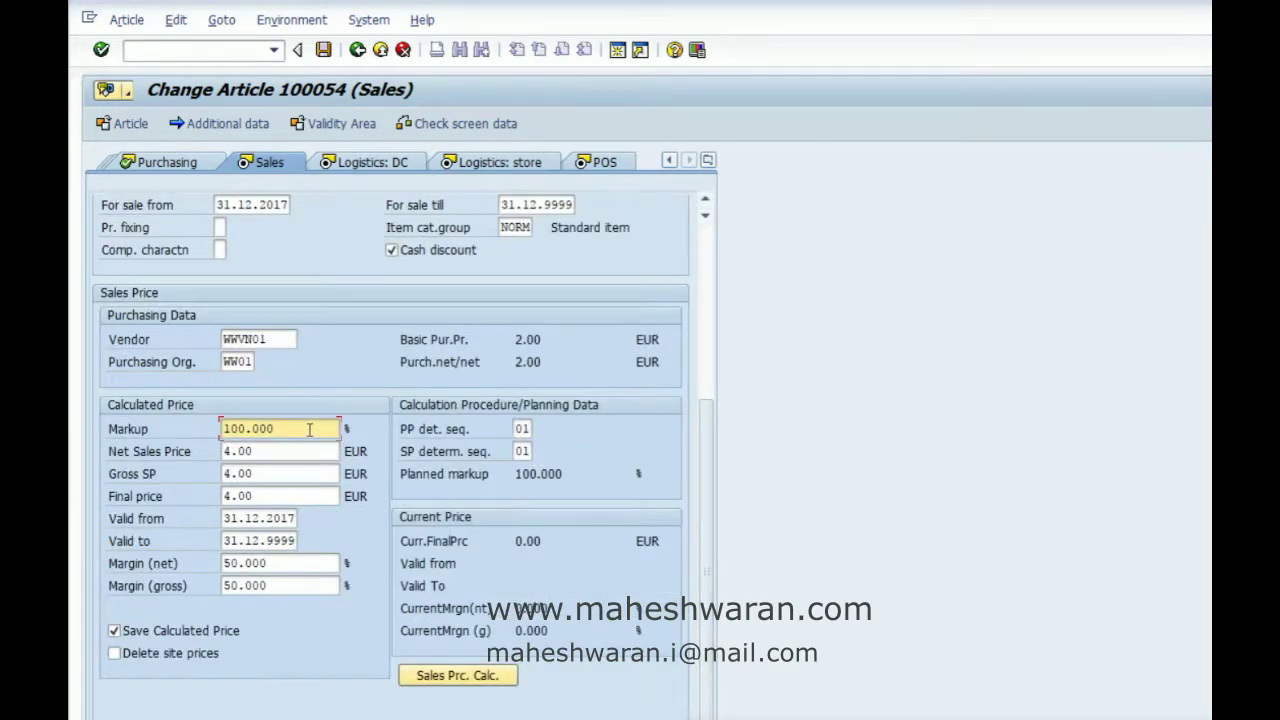
pyautogui.scroll(1, 709, 448)
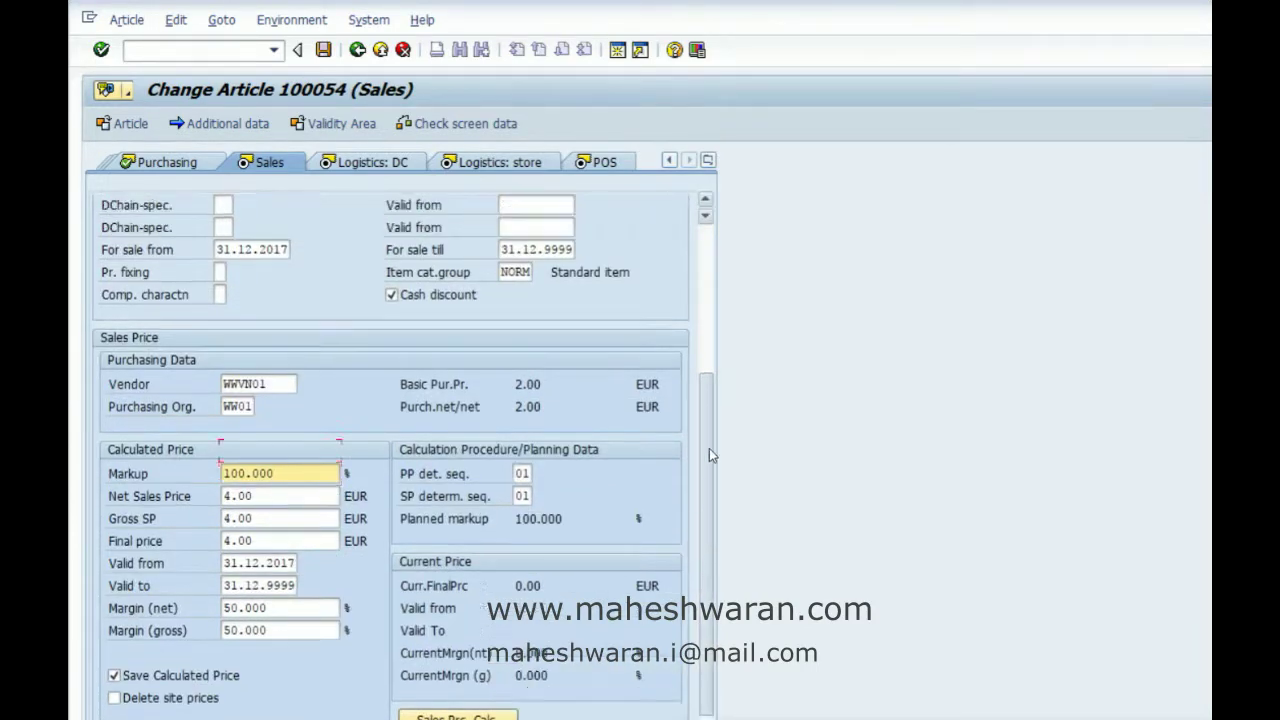
pyautogui.scroll(5, 709, 448)
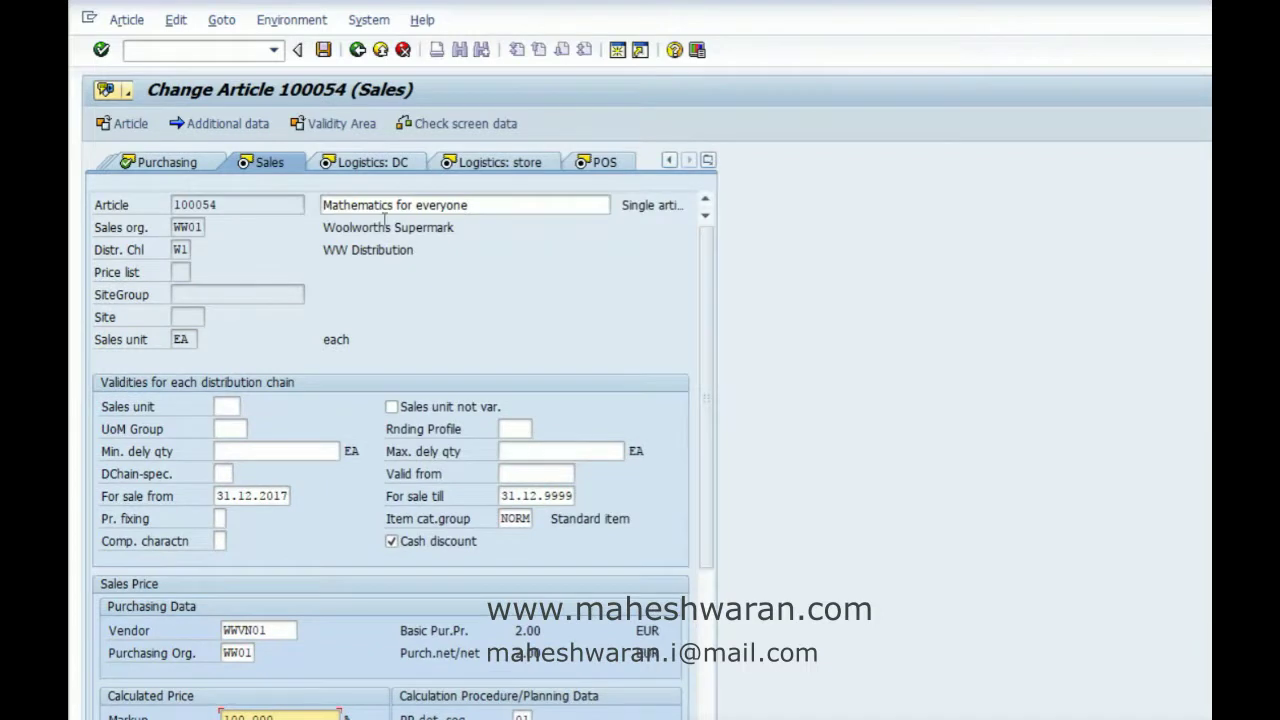
# In the Logistics: DC view, set the RP type to ND and the availability check to 02
pyautogui.click(360, 163)
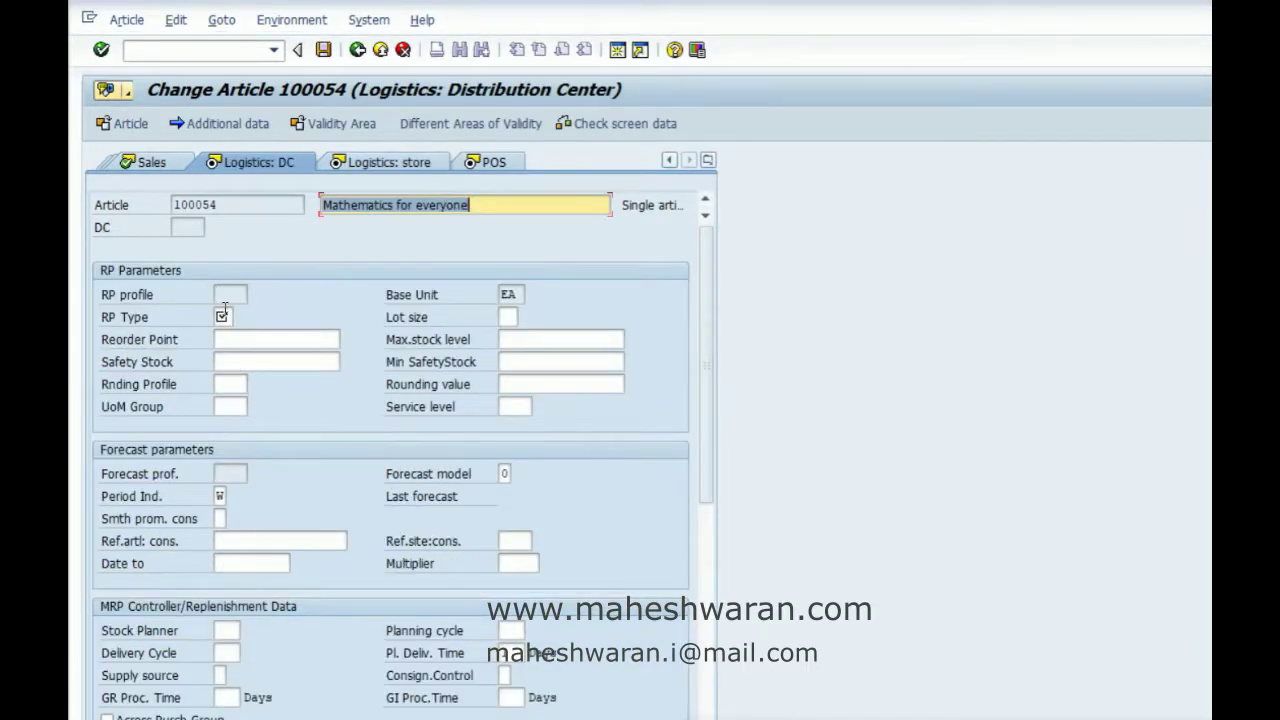
pyautogui.click(221, 316)
pyautogui.write('N')
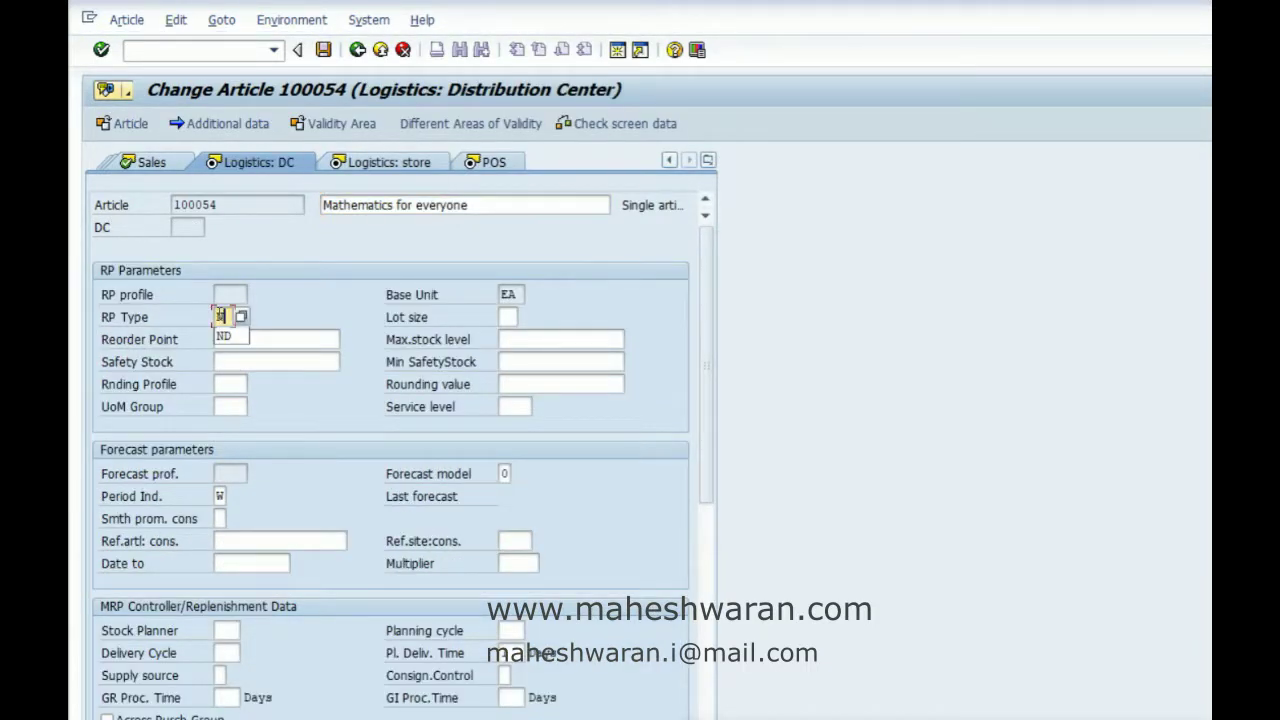
pyautogui.write('D')
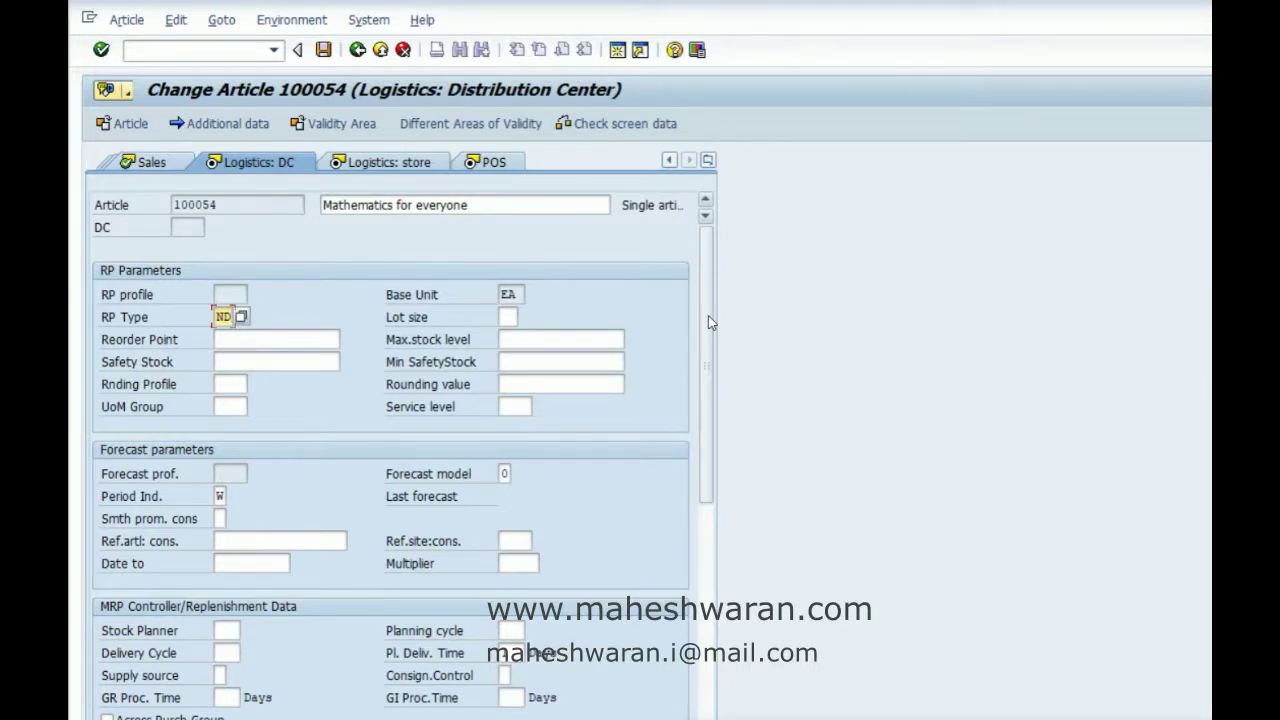
pyautogui.moveTo(708, 315); pyautogui.dragTo(711, 453)
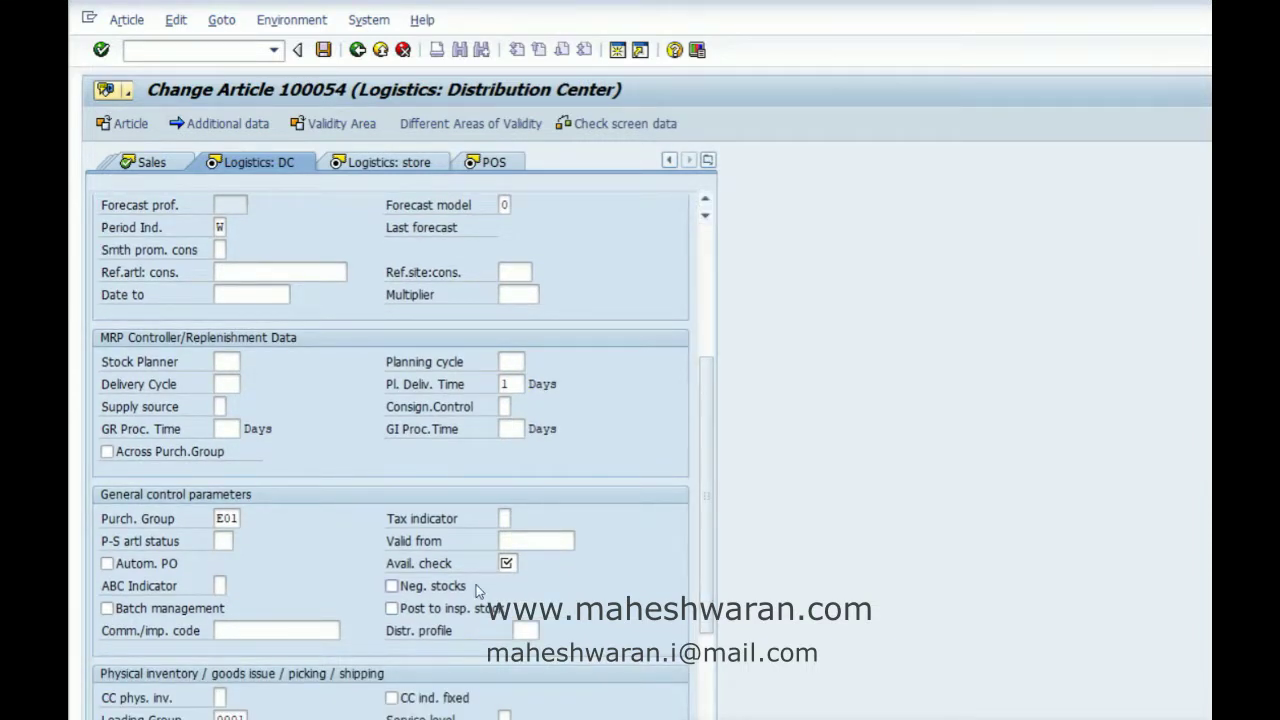
pyautogui.click(505, 563)
pyautogui.write('02')
# Set the distribution center's supply source to 4 and its storage location to 0006
pyautogui.click(222, 406)
pyautogui.write('4')
pyautogui.moveTo(709, 397); pyautogui.dragTo(714, 486)
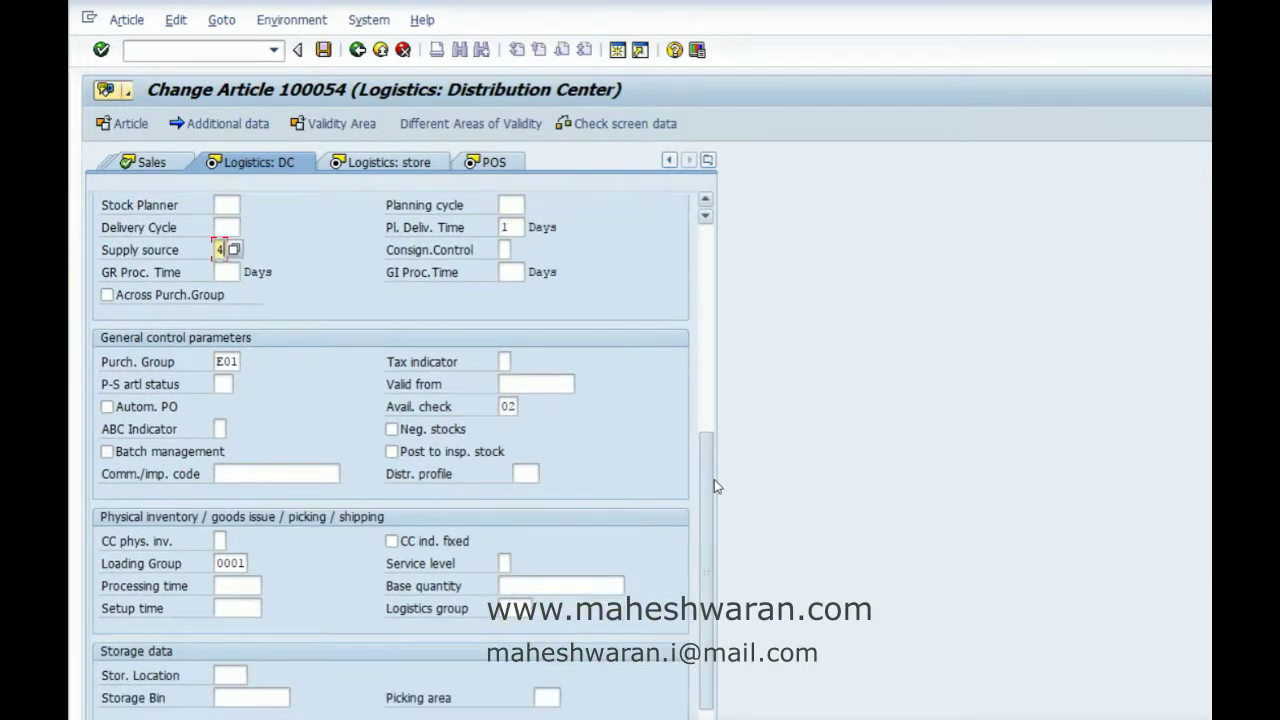
pyautogui.click(228, 679)
pyautogui.write('0006')
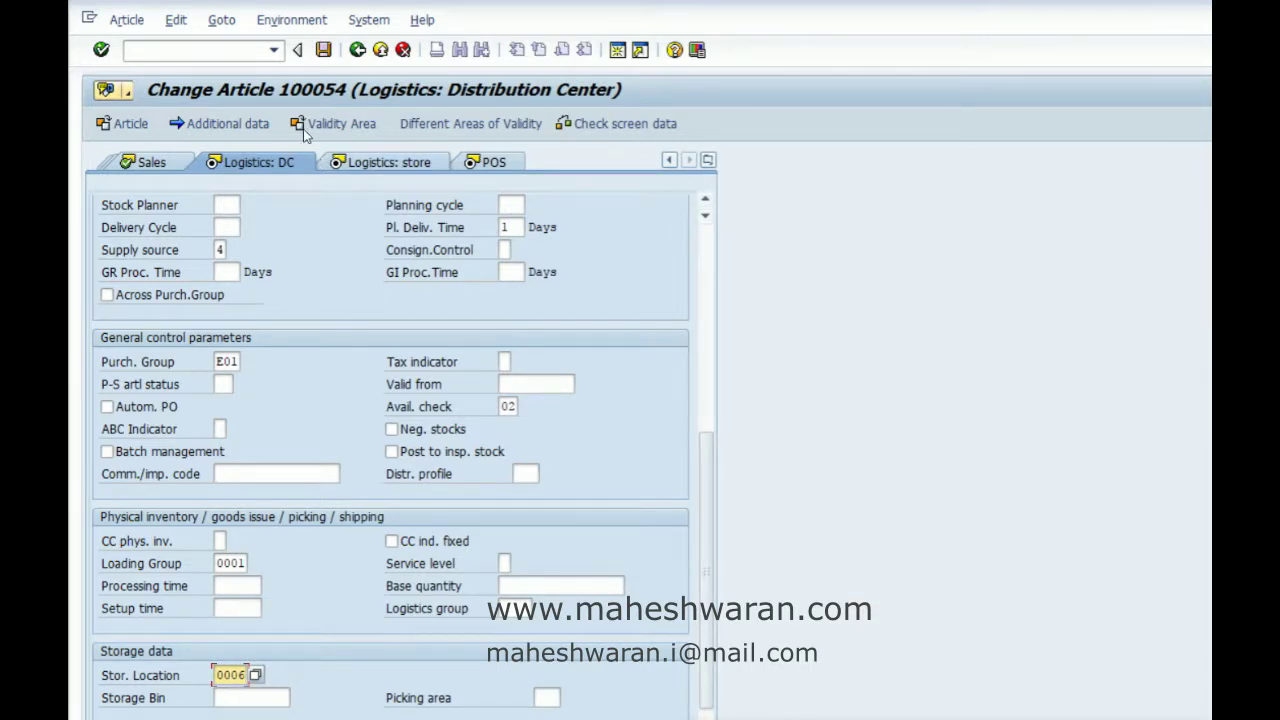
# In the Logistics: Store view, set RP type ND, supply source 4, availability check 02 and storage location 0001
pyautogui.click(368, 168)
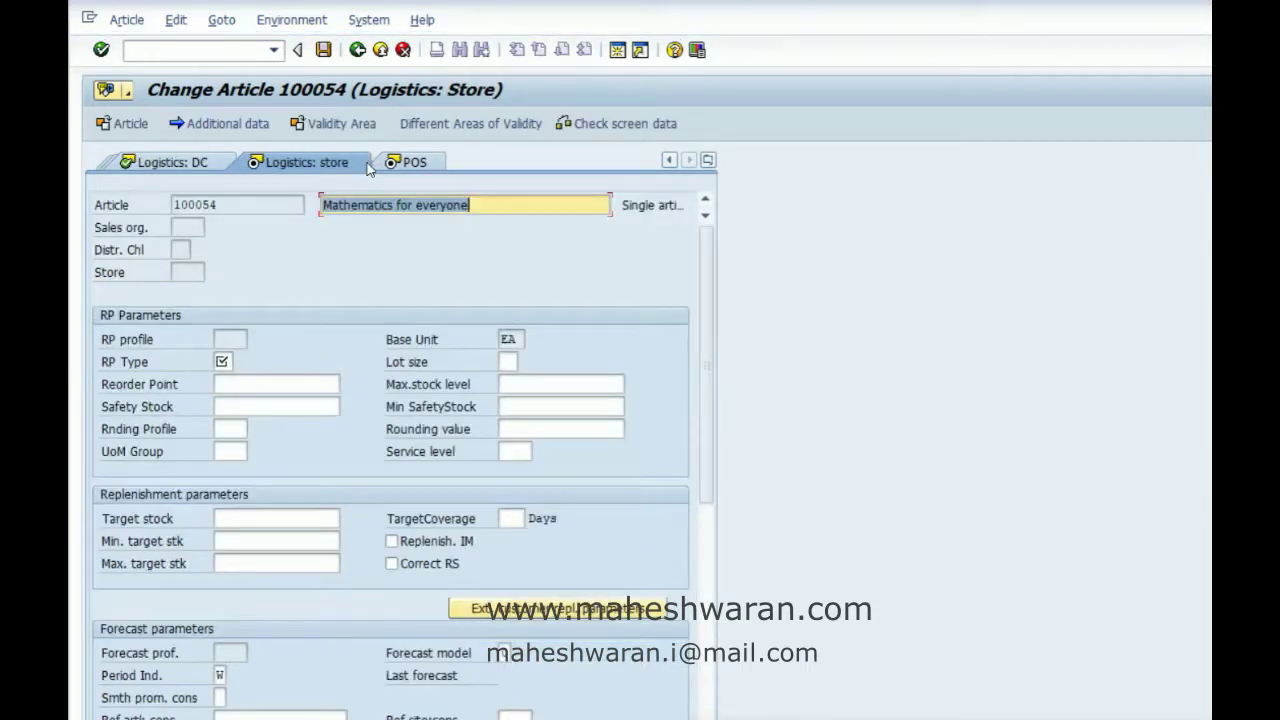
pyautogui.click(217, 361)
pyautogui.write('ND')
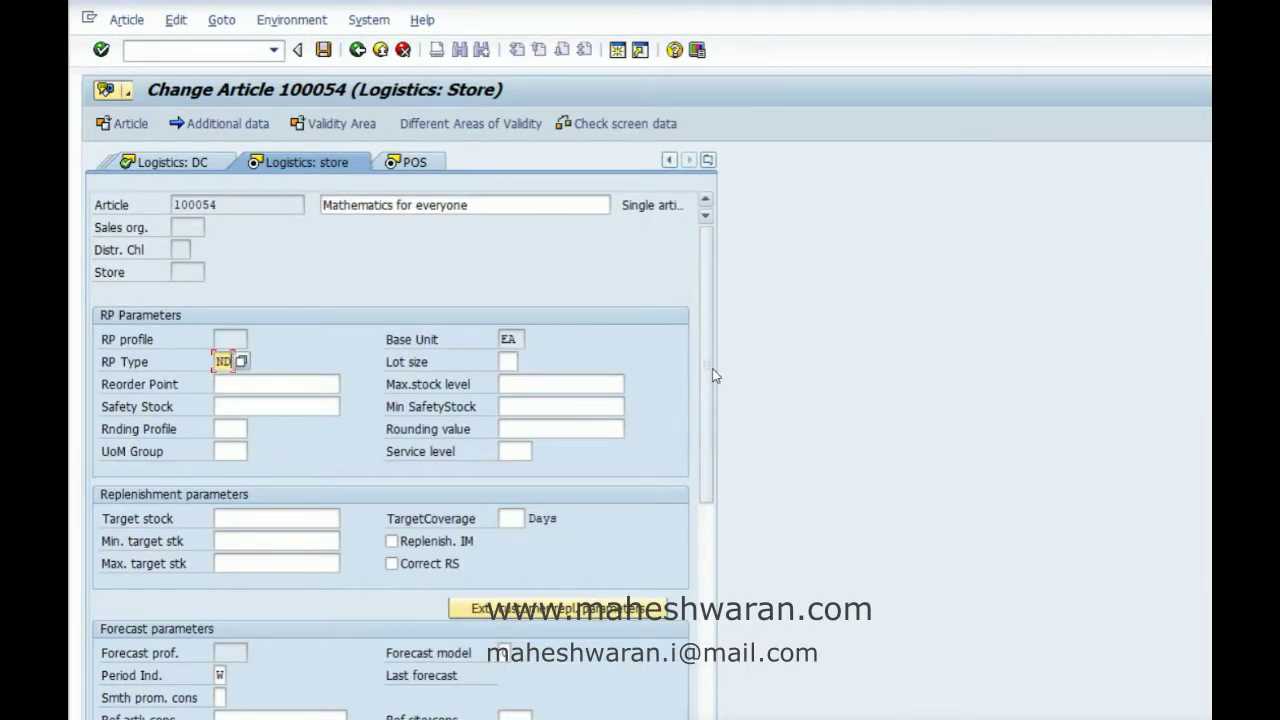
pyautogui.moveTo(713, 375); pyautogui.dragTo(719, 576)
pyautogui.click(507, 539)
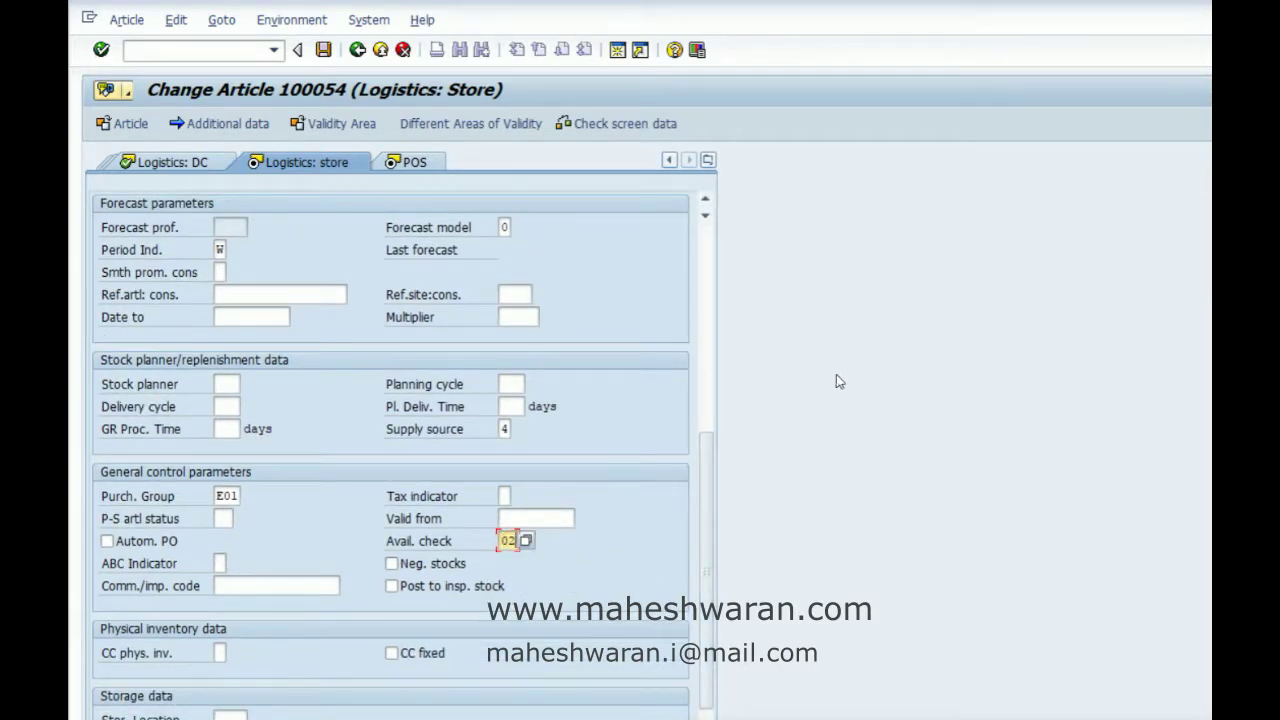
pyautogui.scroll(-1, 709, 513)
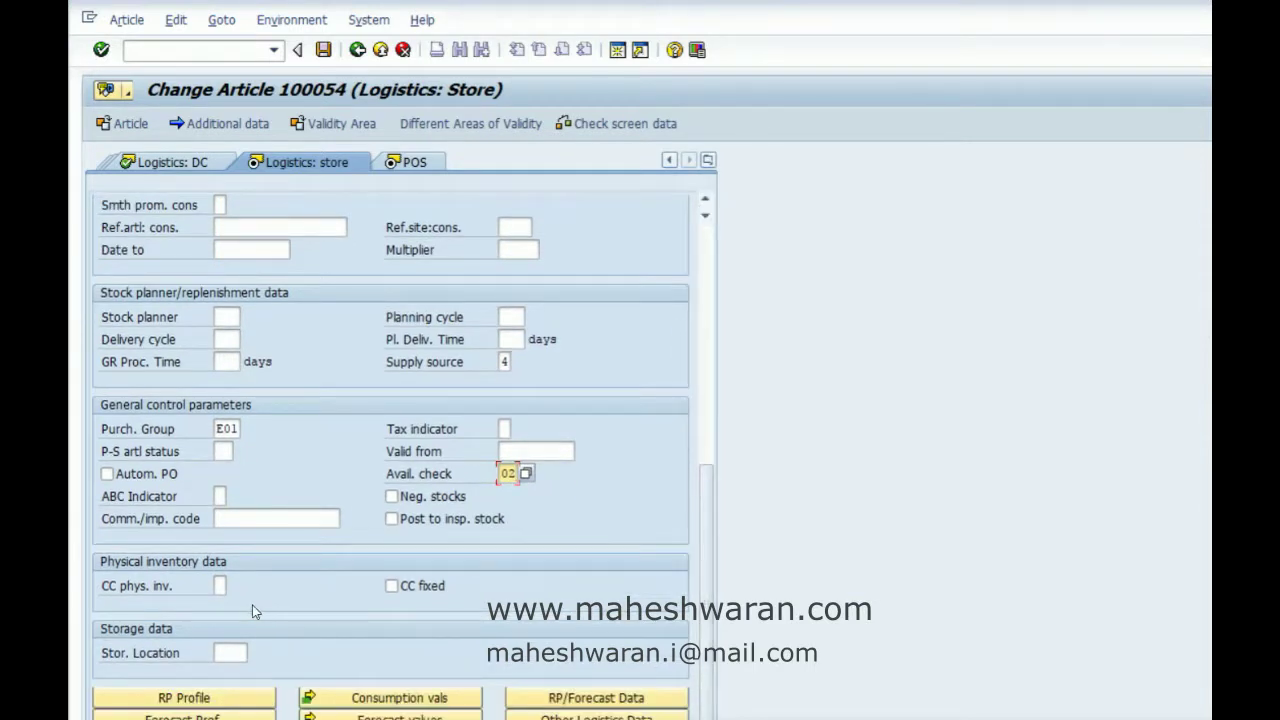
pyautogui.click(229, 652)
pyautogui.write('0001')
pyautogui.press('Return')
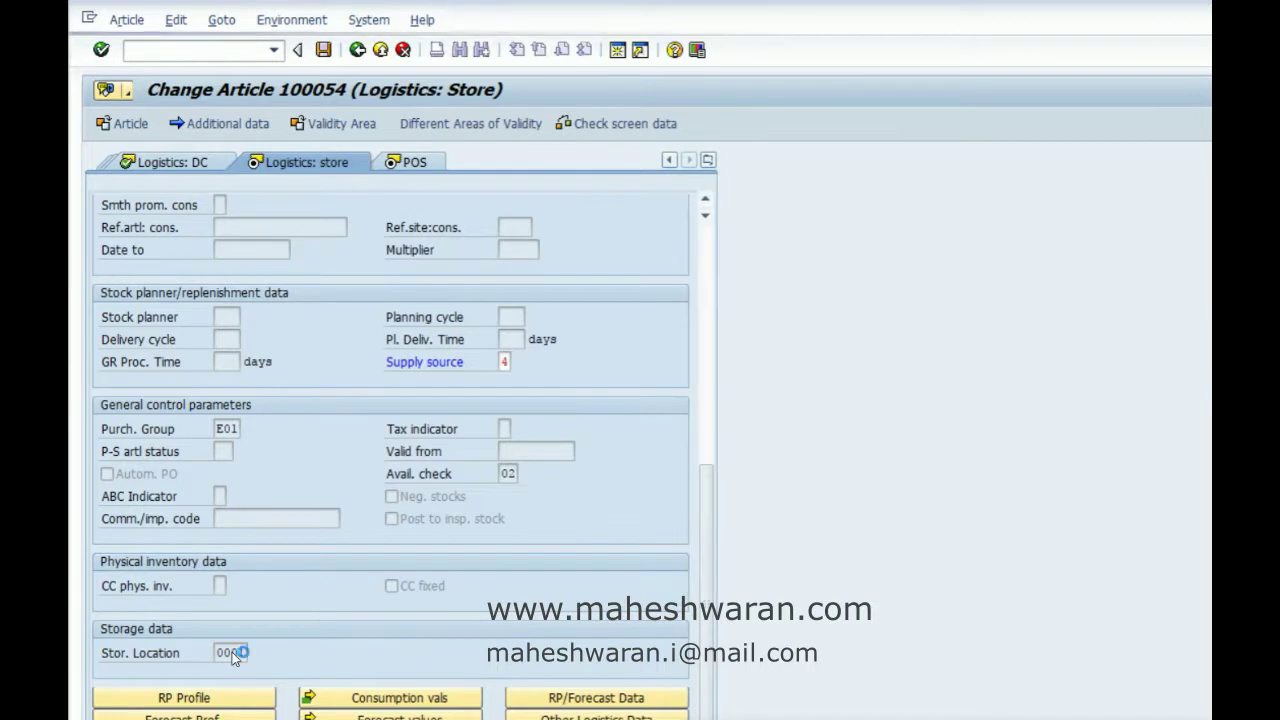
# Continue to the POS view, save the article changes and return to the SAP Easy Access screen
pyautogui.press('Return')
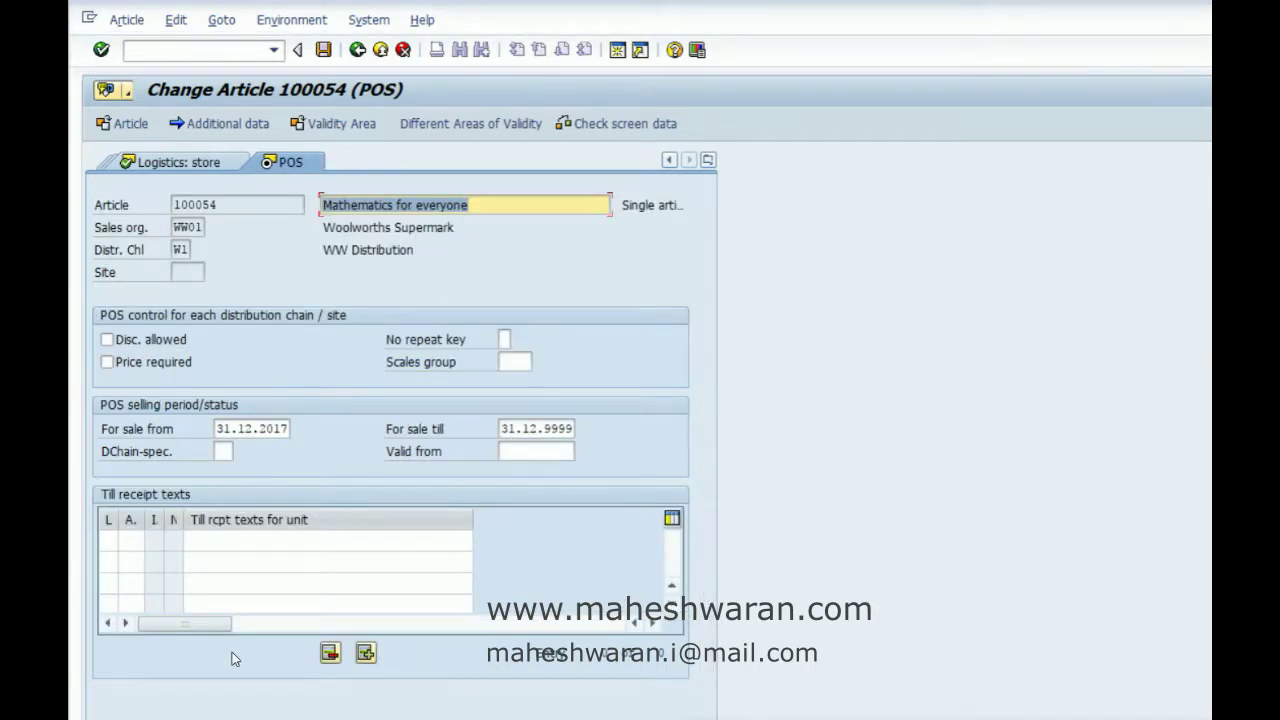
pyautogui.click(324, 51)
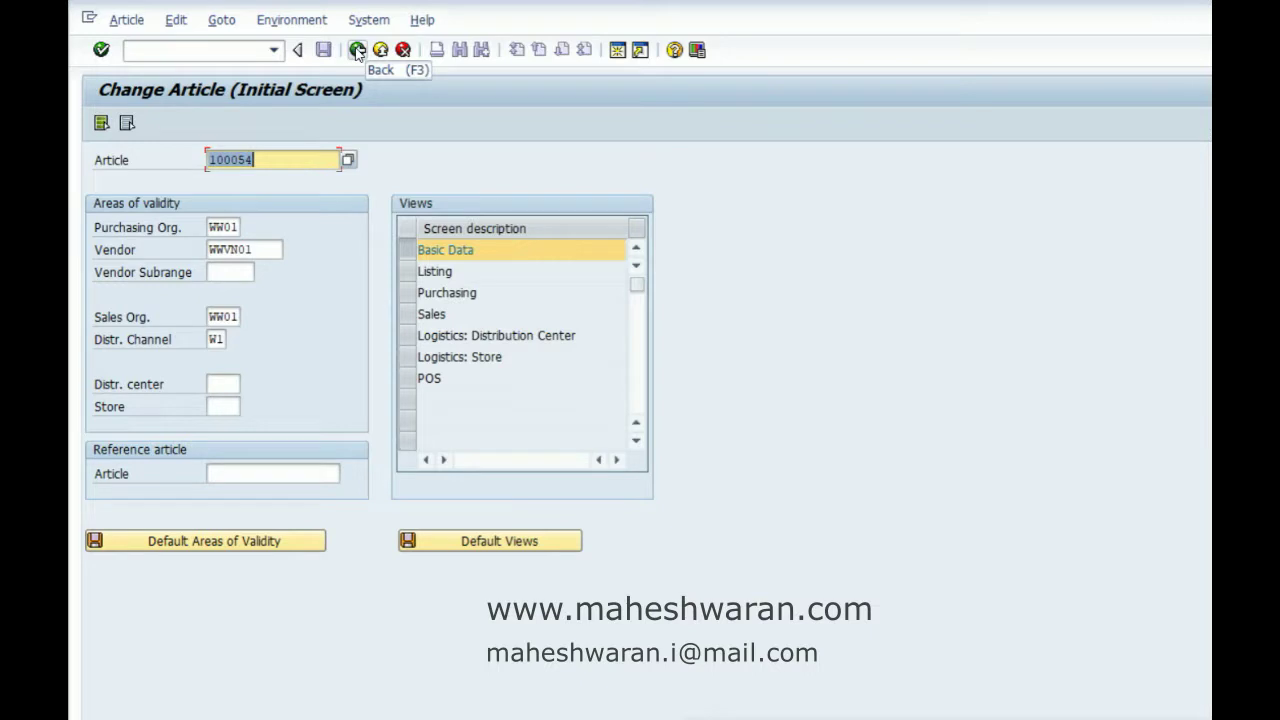
pyautogui.click(357, 50)
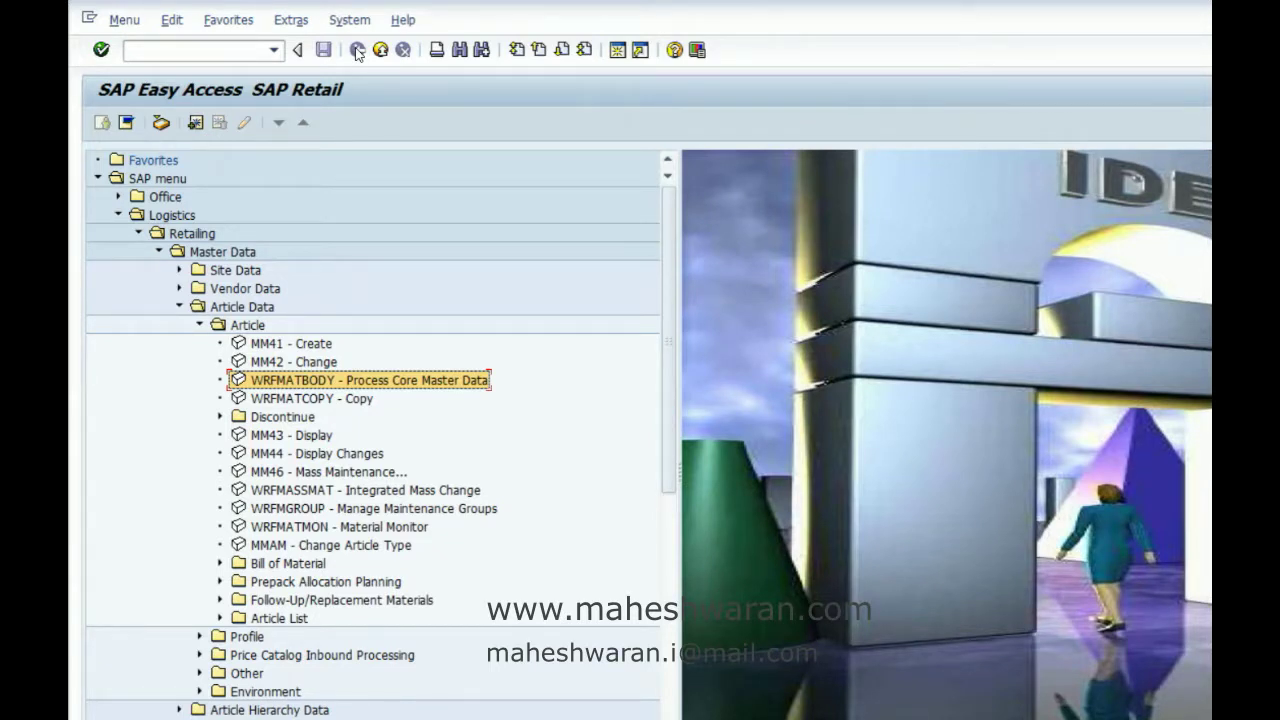
# Collapse the Article, Article Data and Master Data folders in the SAP menu tree
pyautogui.click(200, 326)
pyautogui.click(179, 308)
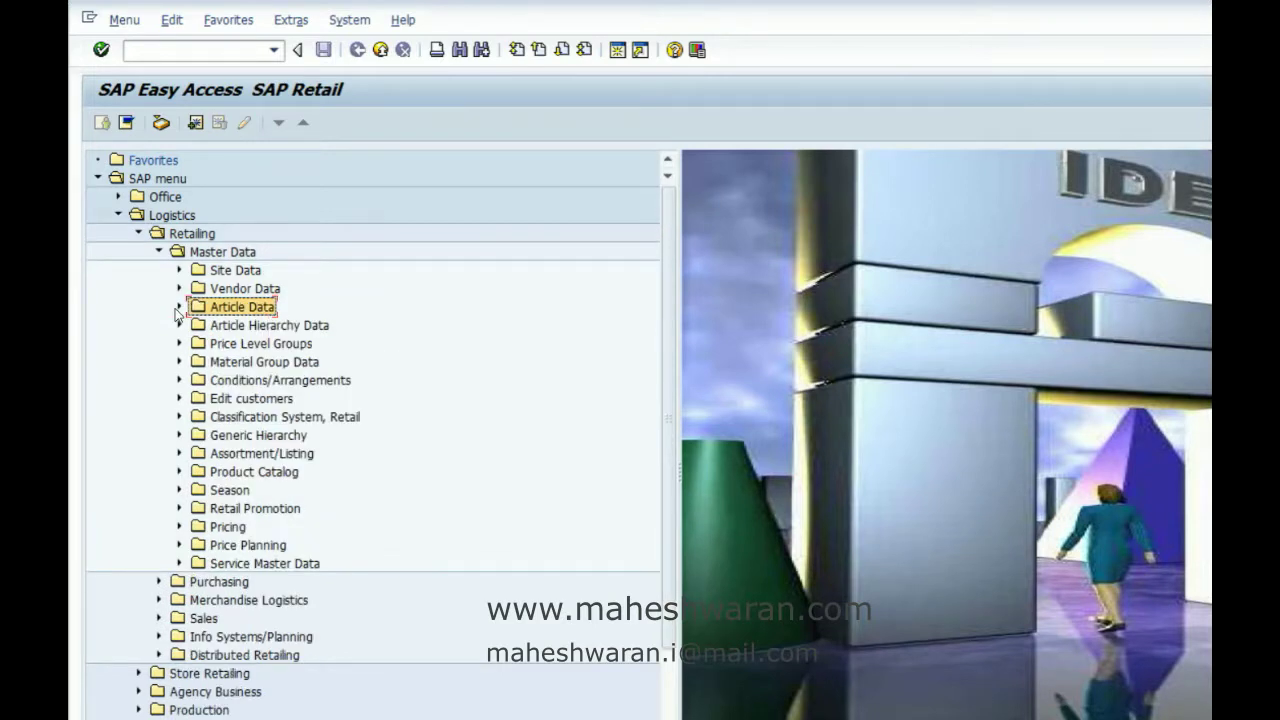
pyautogui.click(159, 252)
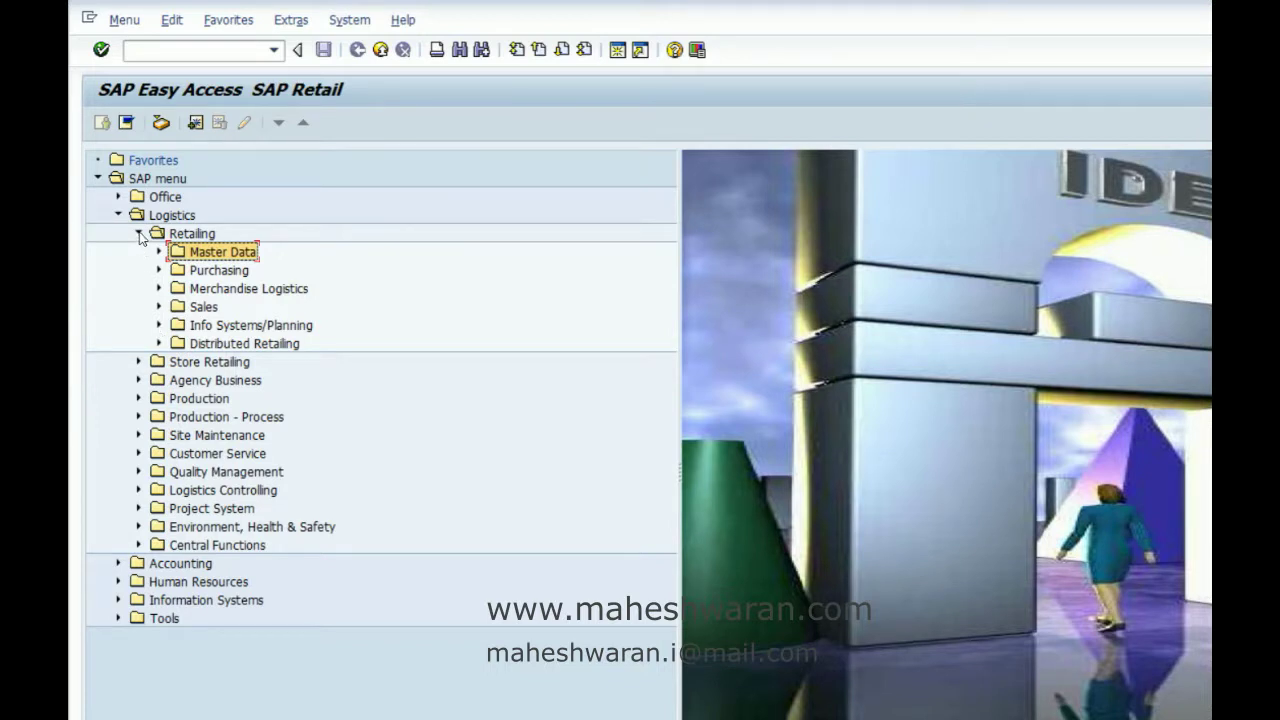
# Open the Order List create transaction under Retailing, Purchasing, Seasonal Procurement, PO Processing in the SAP menu tree
pyautogui.click(157, 270)
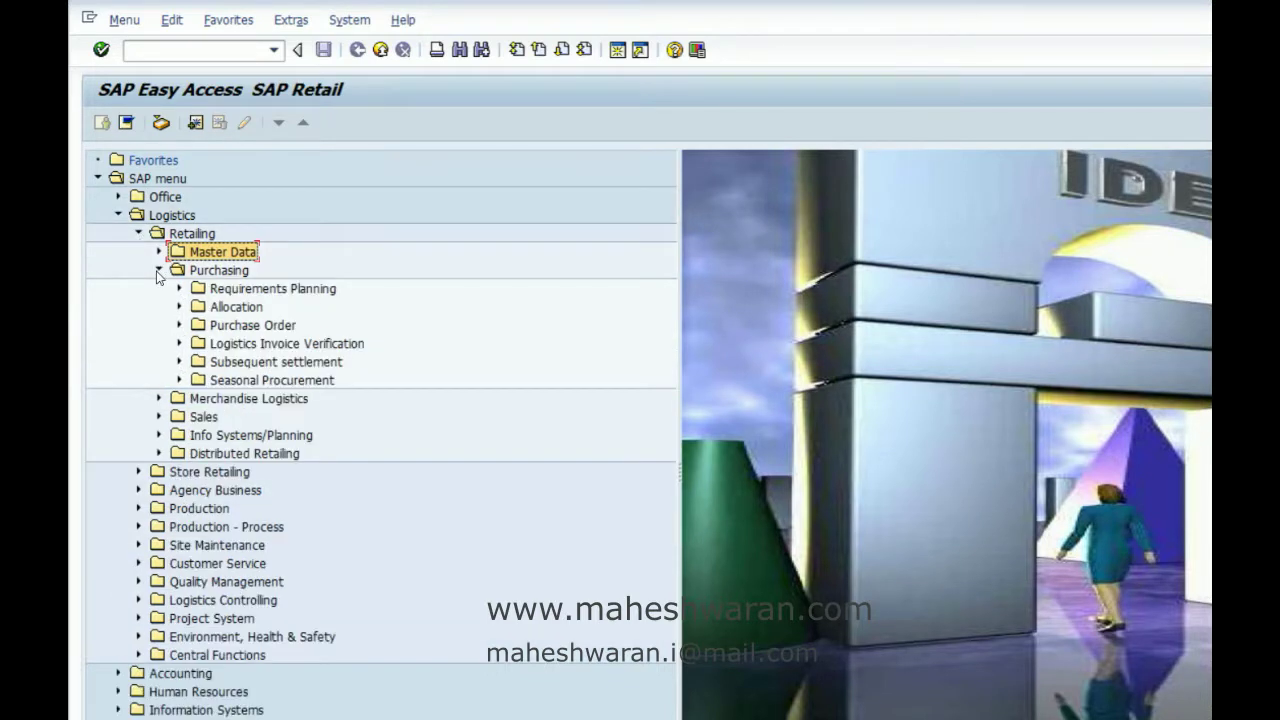
pyautogui.click(180, 381)
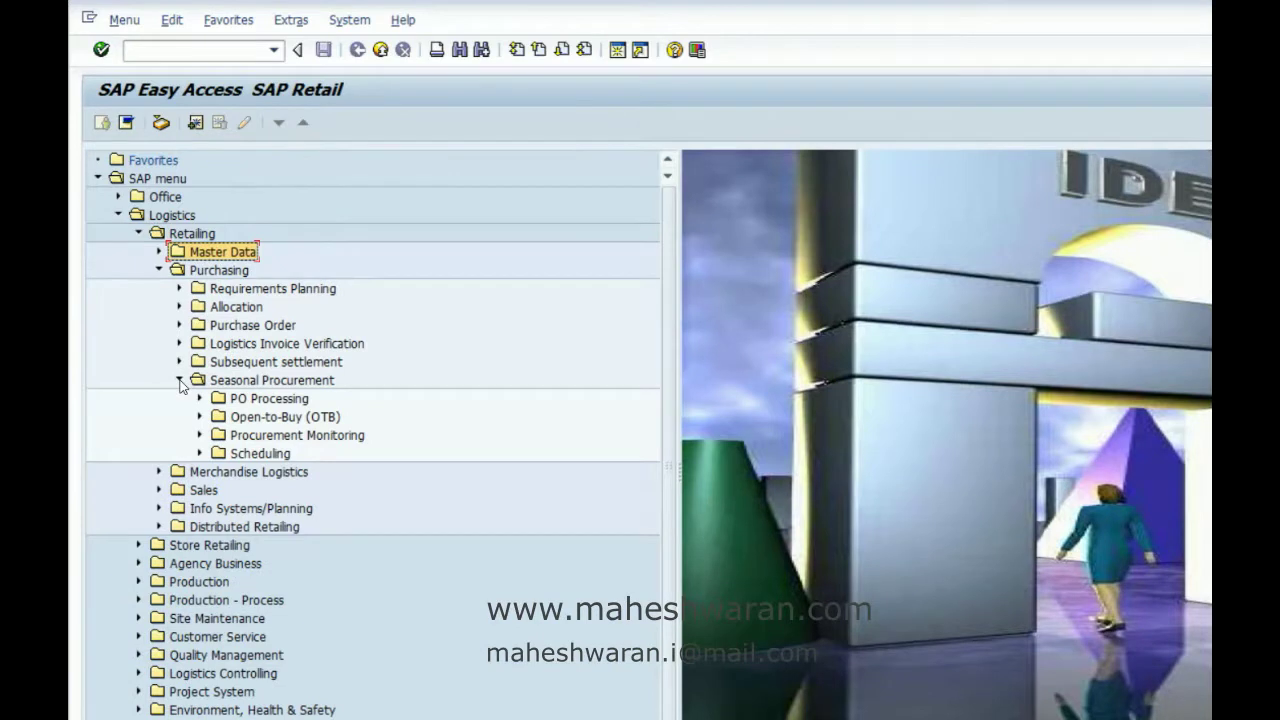
pyautogui.click(200, 398)
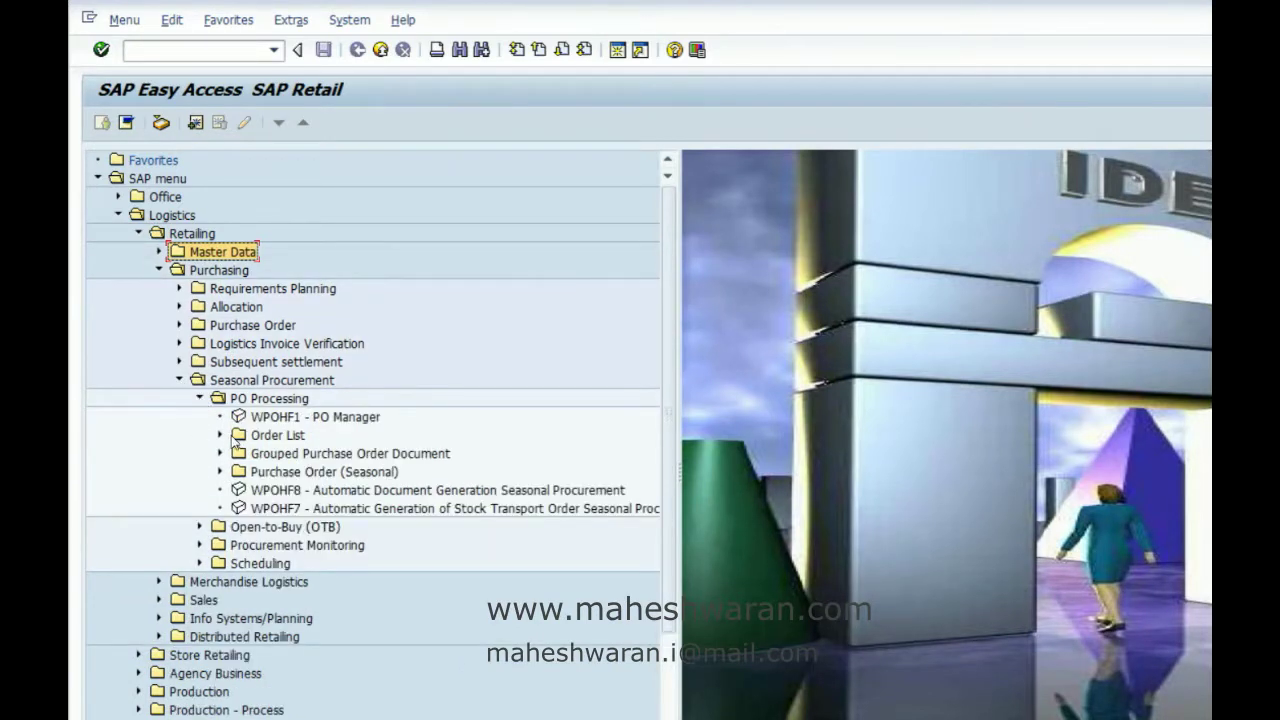
pyautogui.click(220, 435)
pyautogui.doubleClick(276, 455)
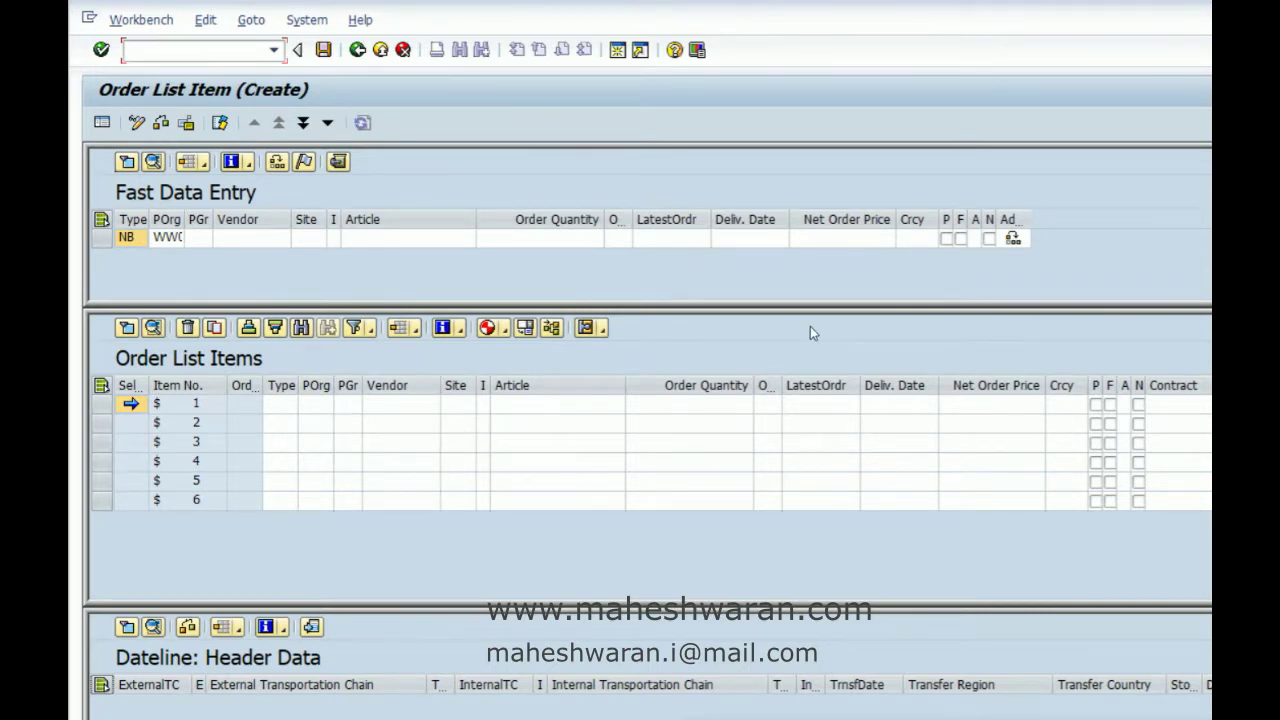
# Open the Article Data maintenance dialog from the order list items and move it clear of the tables
pyautogui.click(603, 329)
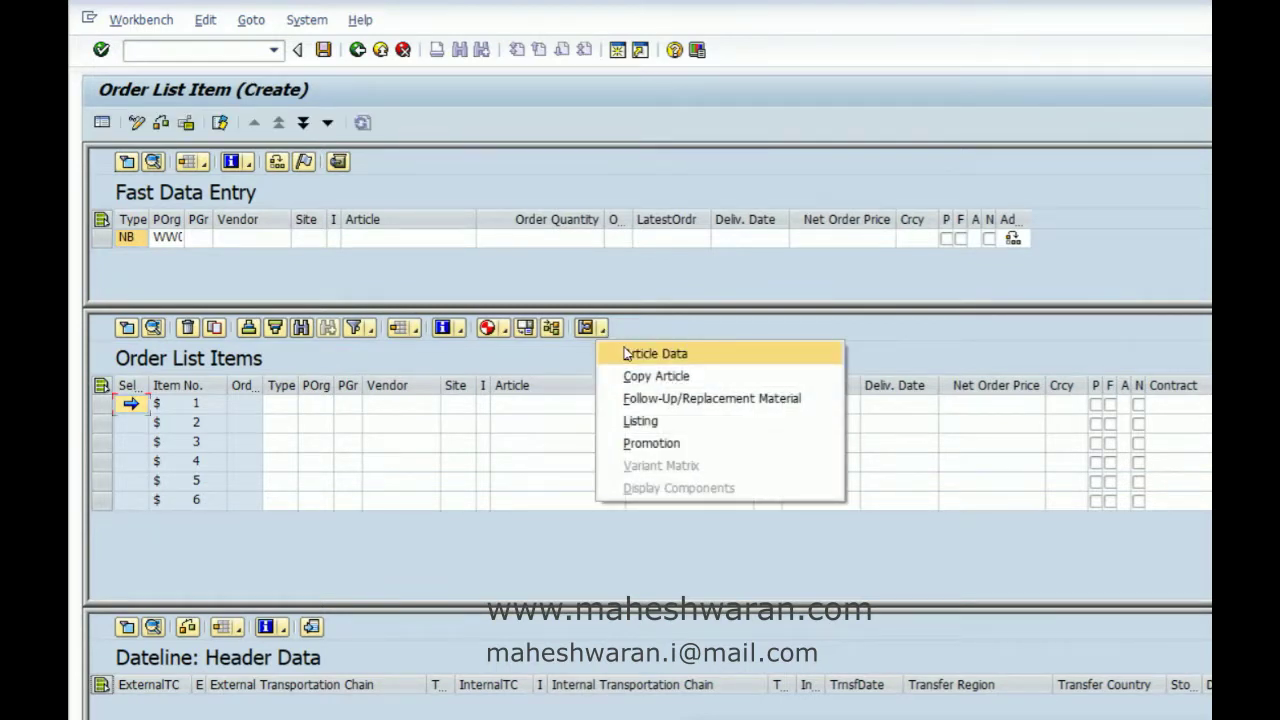
pyautogui.click(626, 353)
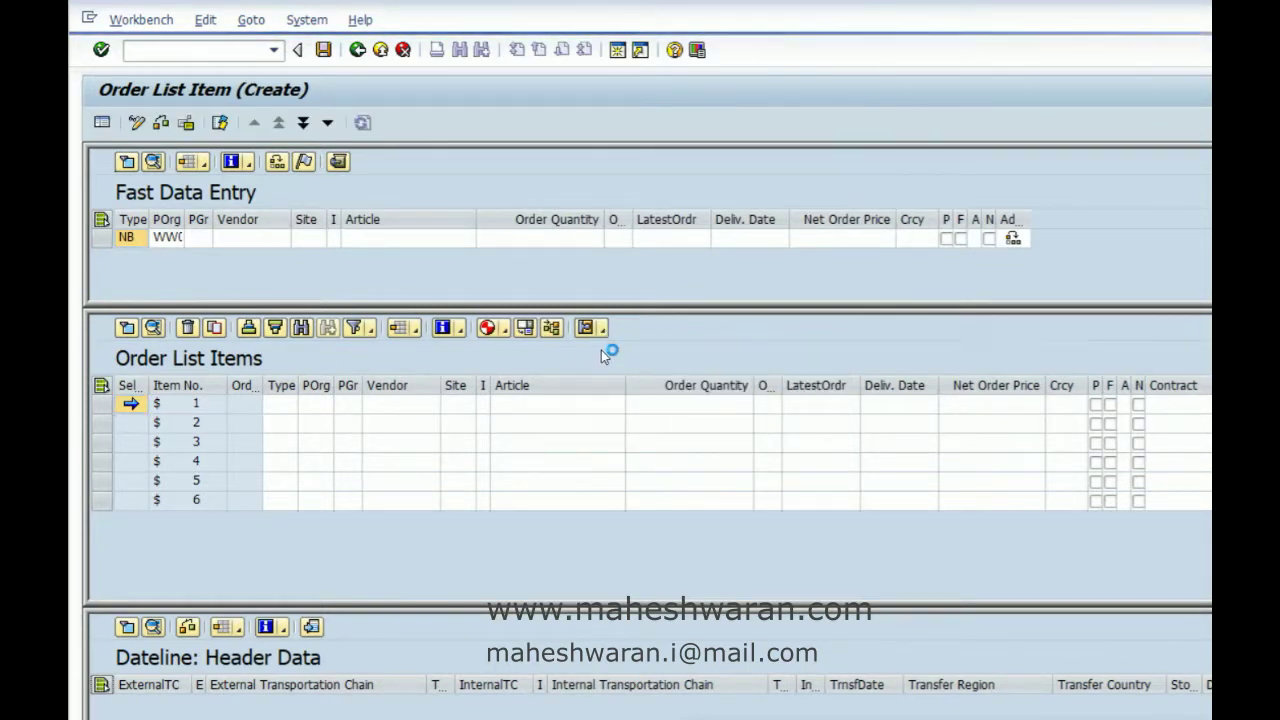
pyautogui.moveTo(934, 262); pyautogui.dragTo(727, 163)
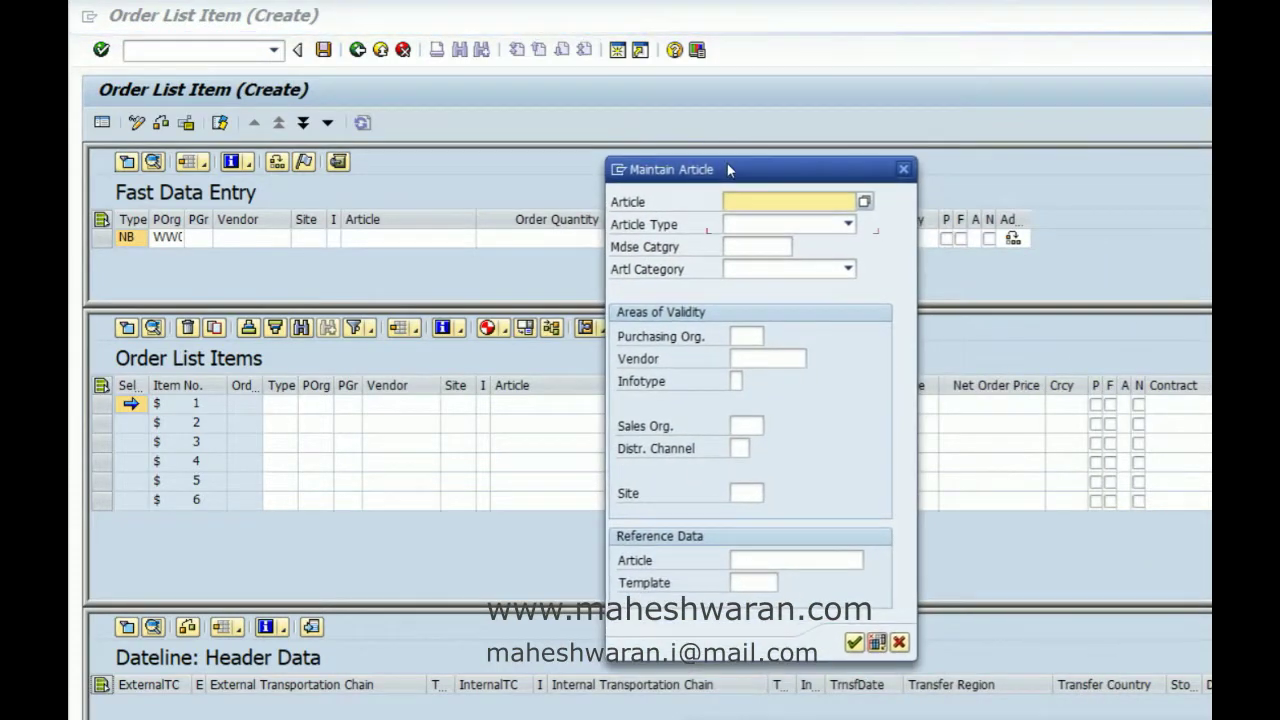
# Set article type WWTR Woolworths Trading Goods, merchandise category WWMEN and article category 01 Generic article
pyautogui.click(849, 229)
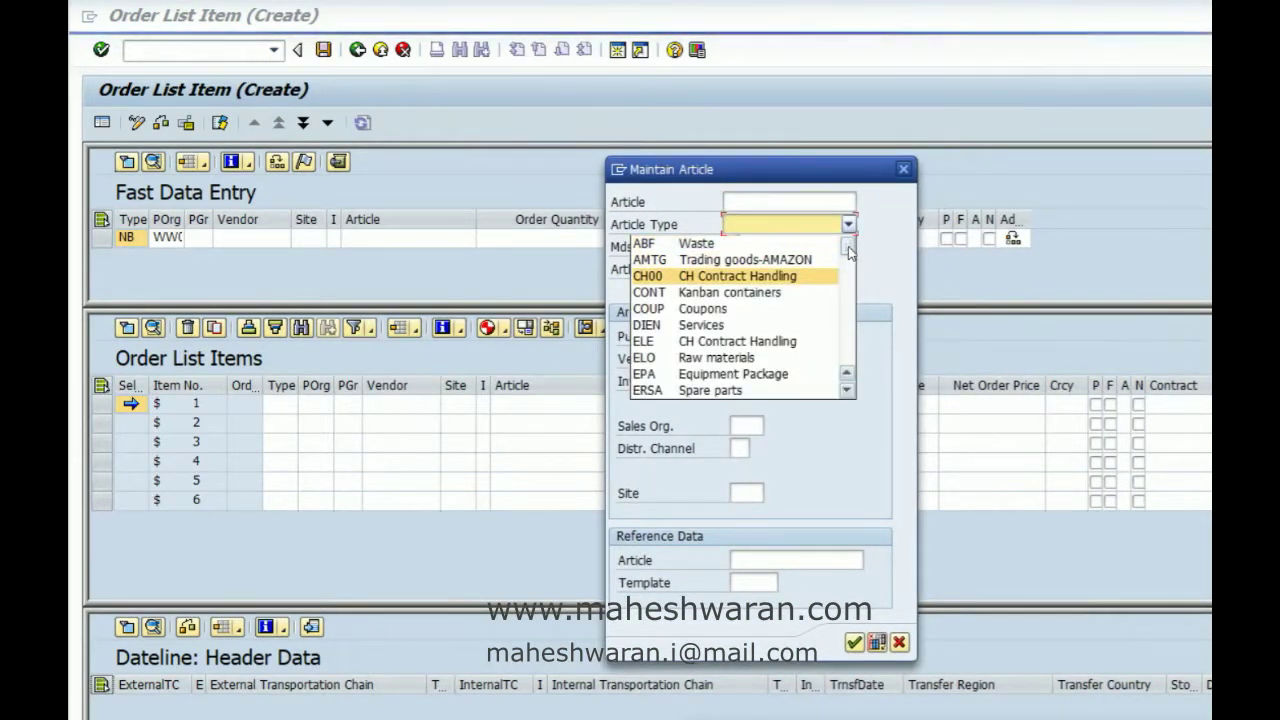
pyautogui.moveTo(849, 258); pyautogui.dragTo(855, 358)
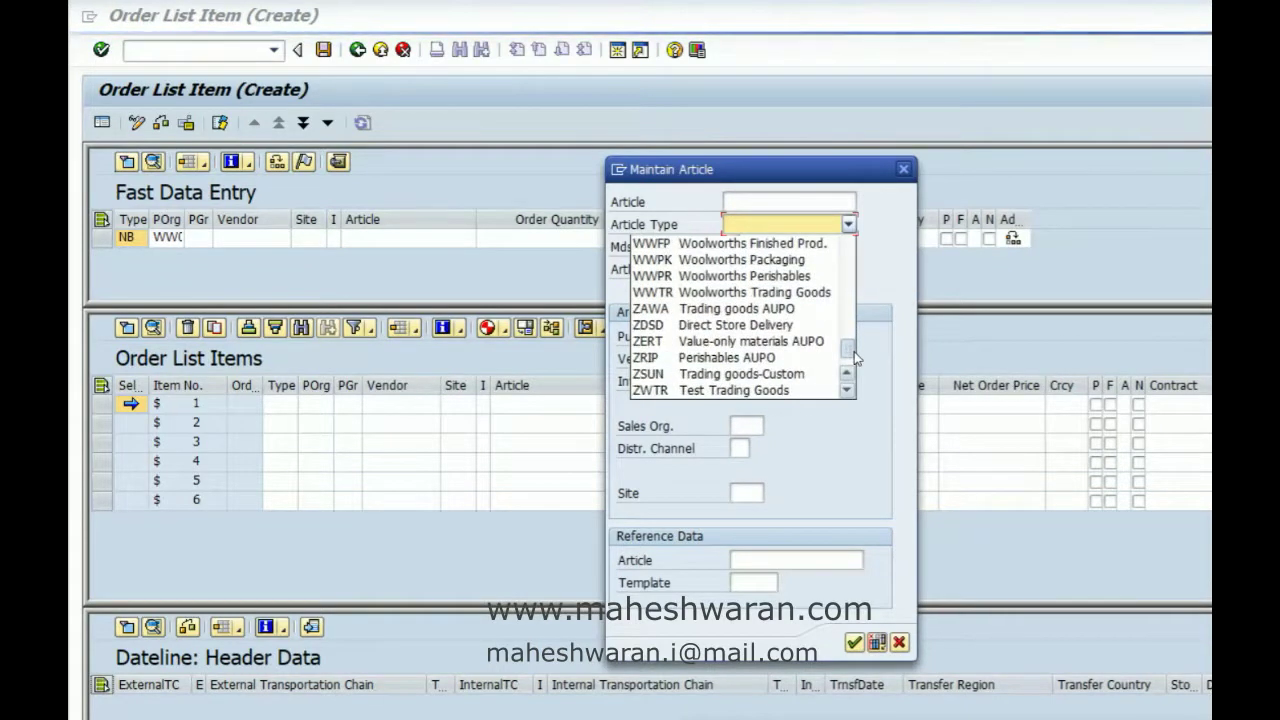
pyautogui.click(785, 292)
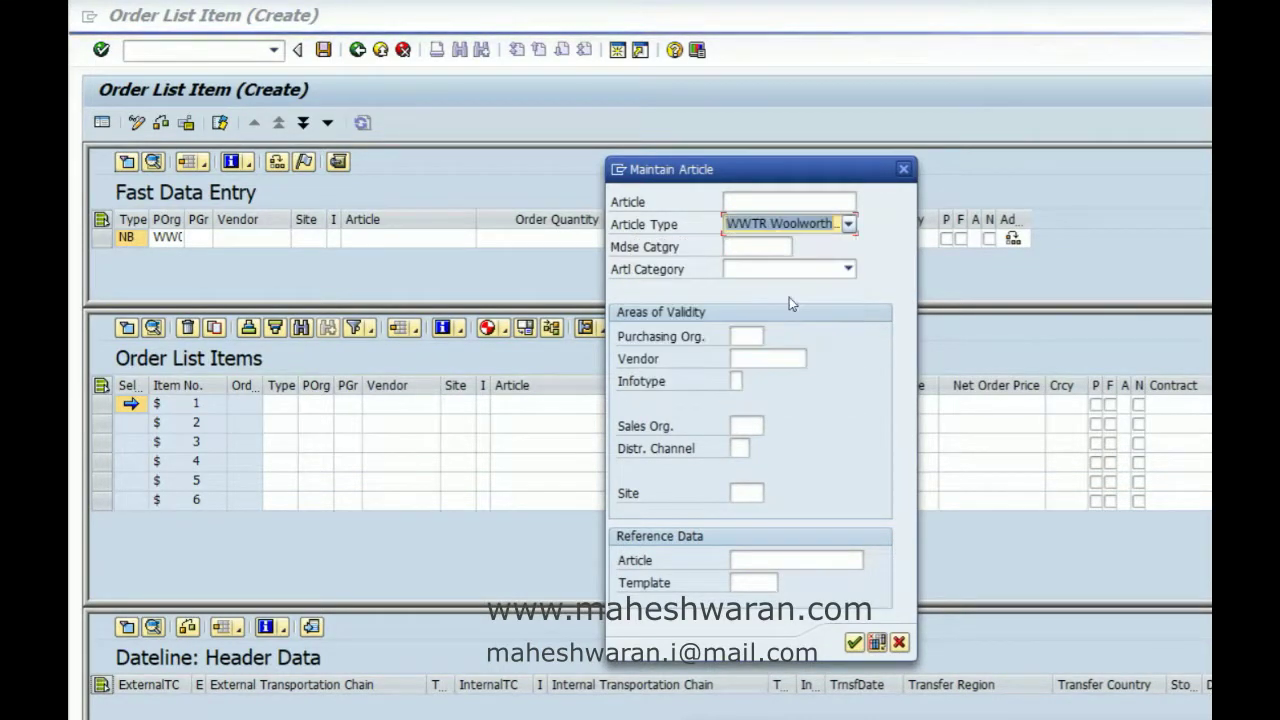
pyautogui.click(768, 245)
pyautogui.write('WWMEN')
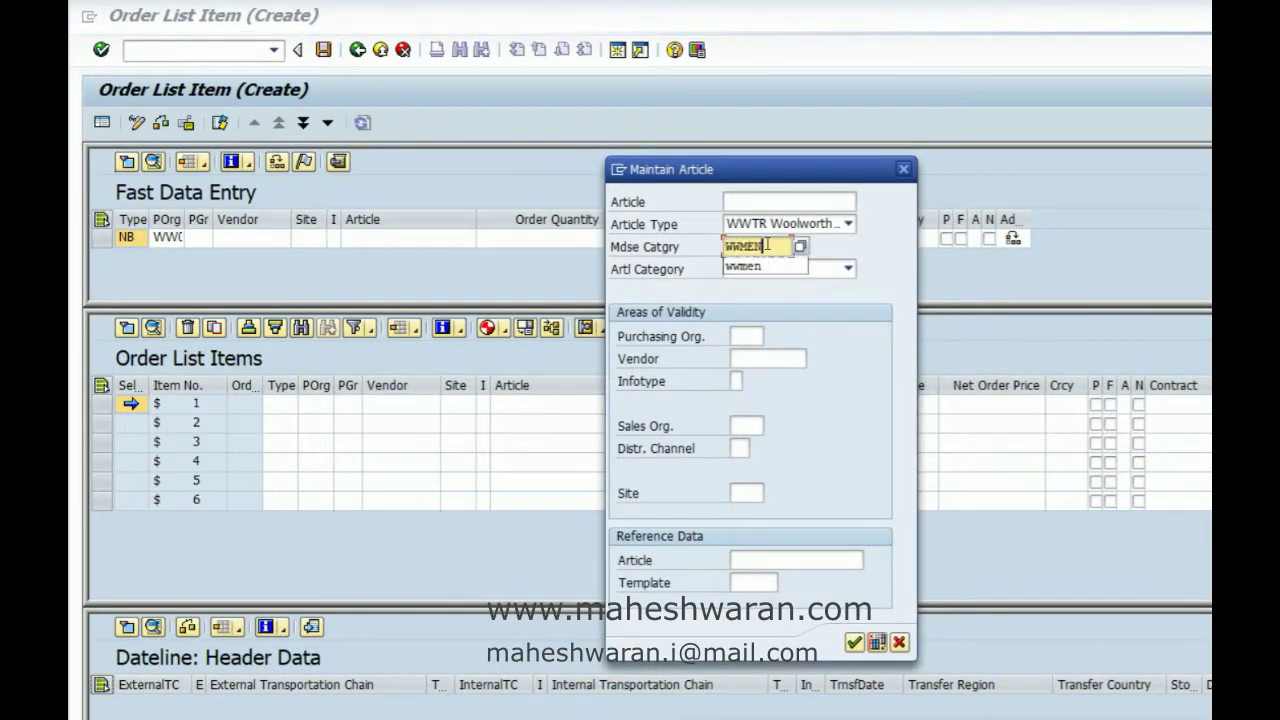
pyautogui.click(776, 266)
pyautogui.click(800, 272)
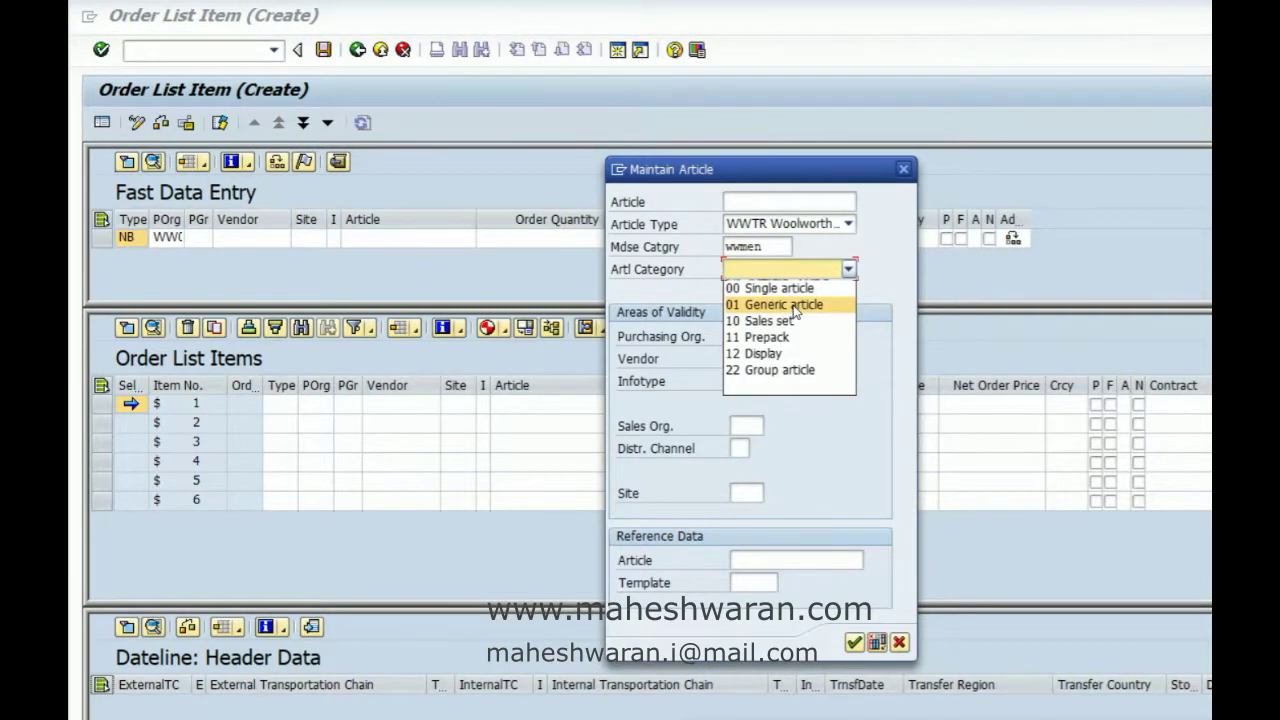
pyautogui.click(793, 305)
# Enter purchasing organization WW01, vendor WWVN01 and infotype 0 as the areas of validity
pyautogui.click(736, 337)
pyautogui.write('WW01')
pyautogui.press('Tab')
pyautogui.write('WWVN01')
pyautogui.press('Tab')
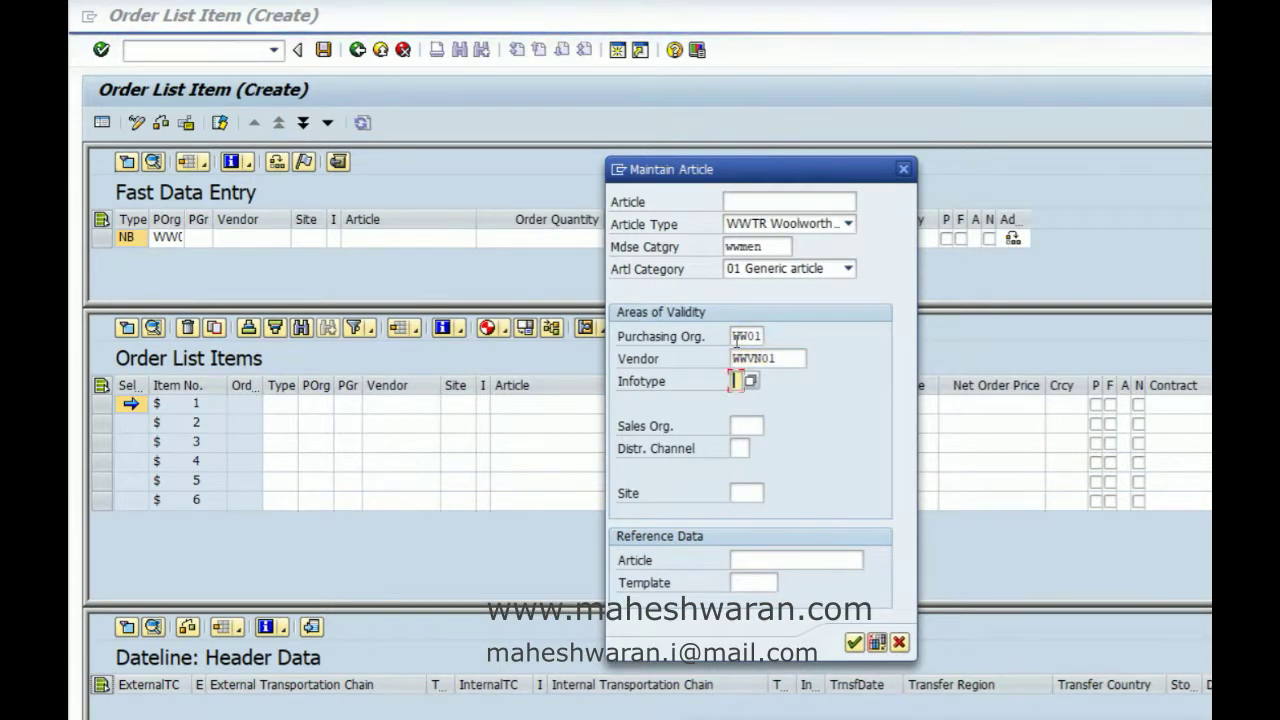
pyautogui.write('0')
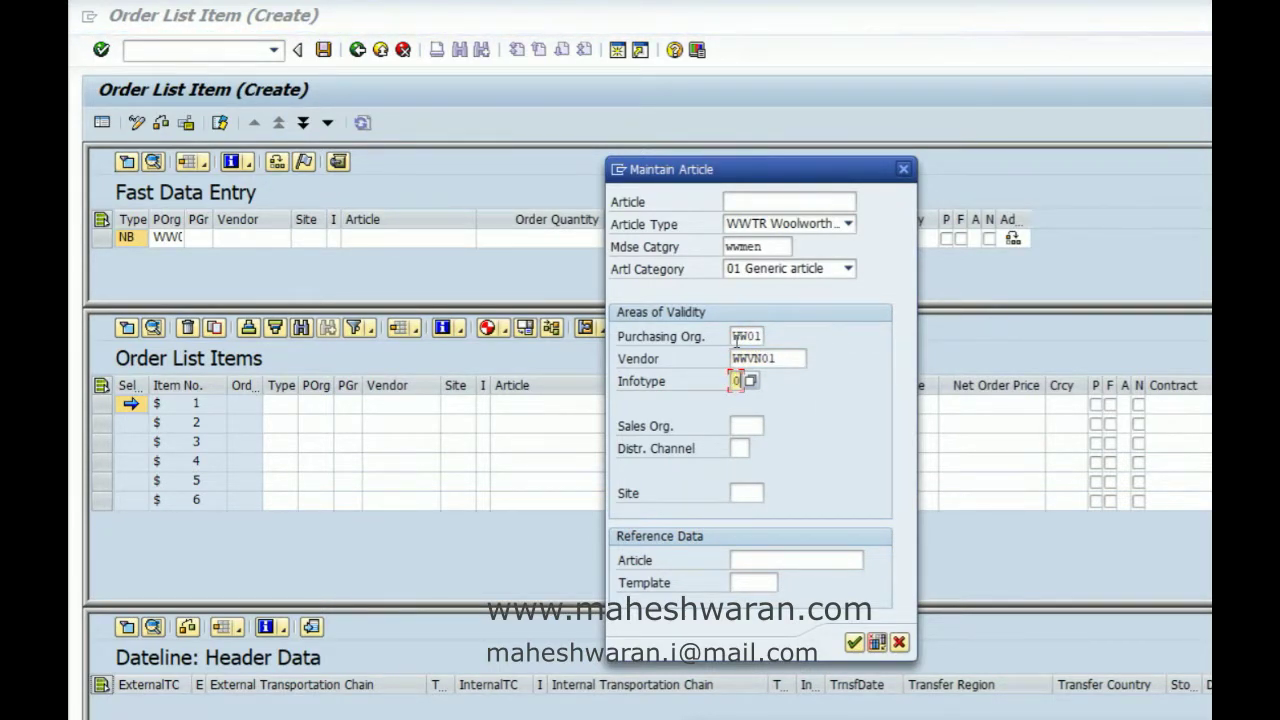
# Enter sales organization WW01 and distribution channel W1, and submit the article dialog
pyautogui.click(756, 427)
pyautogui.write('WW01')
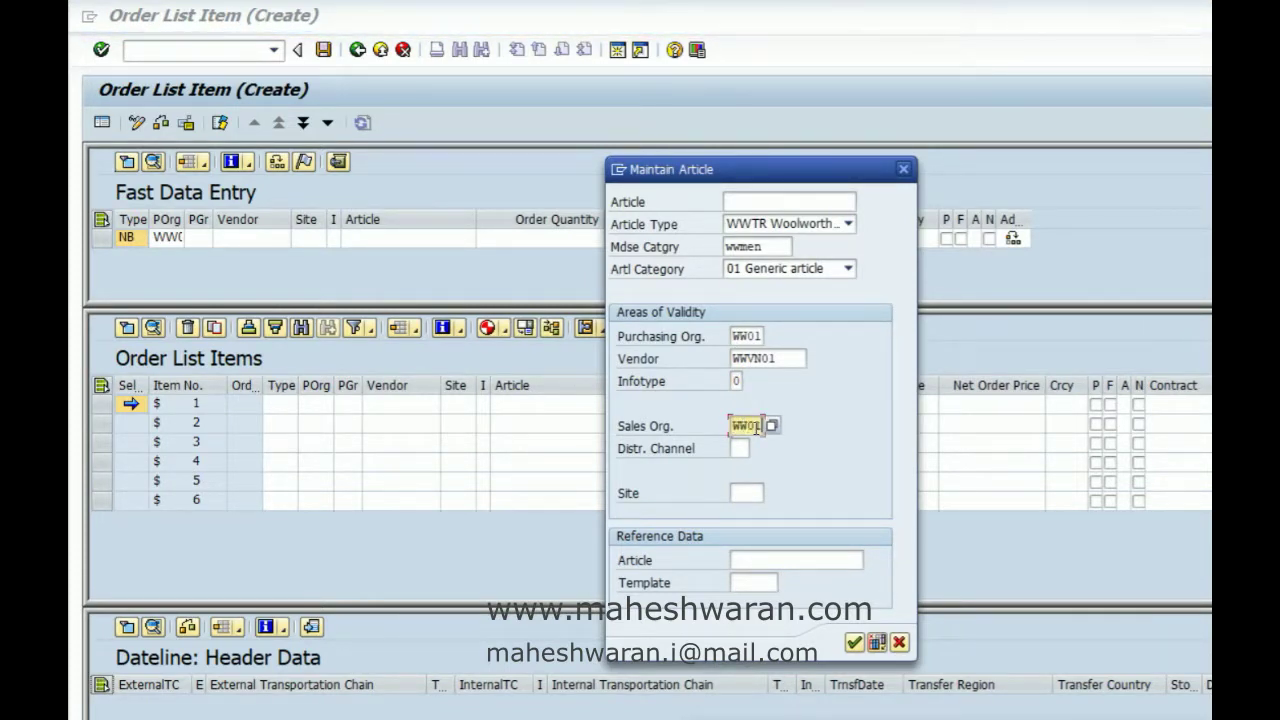
pyautogui.press('Tab')
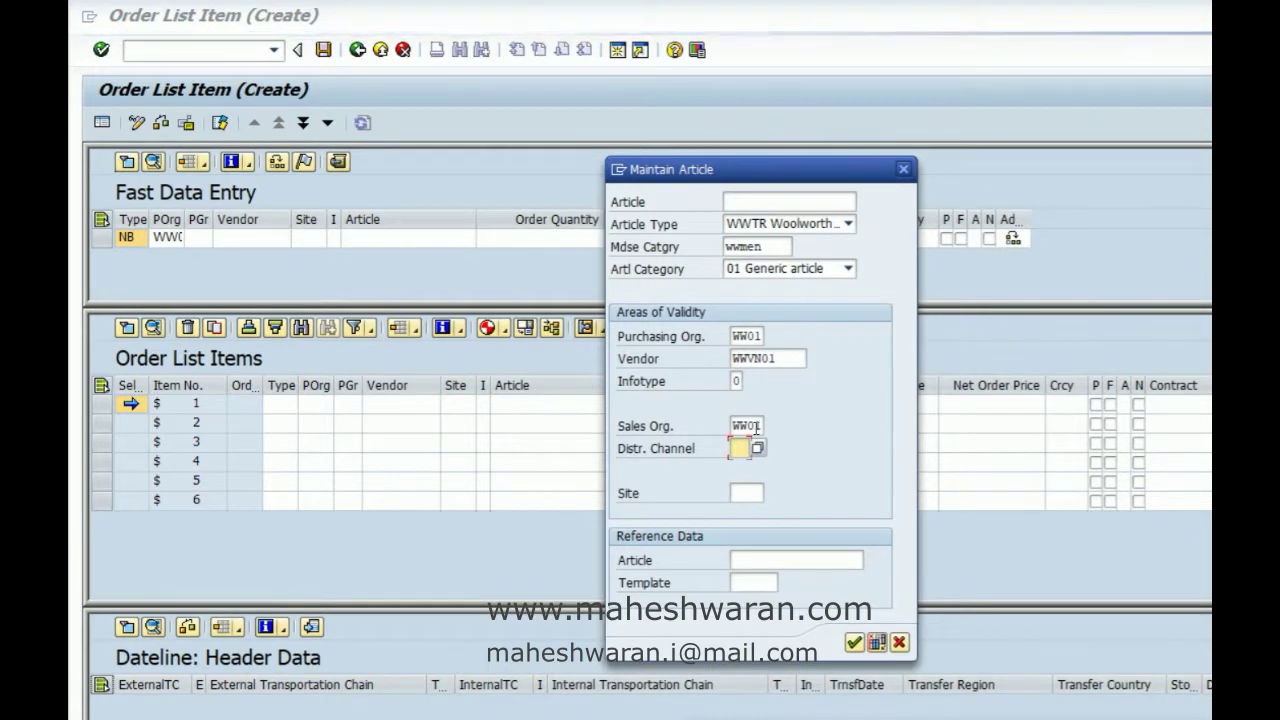
pyautogui.write('W1')
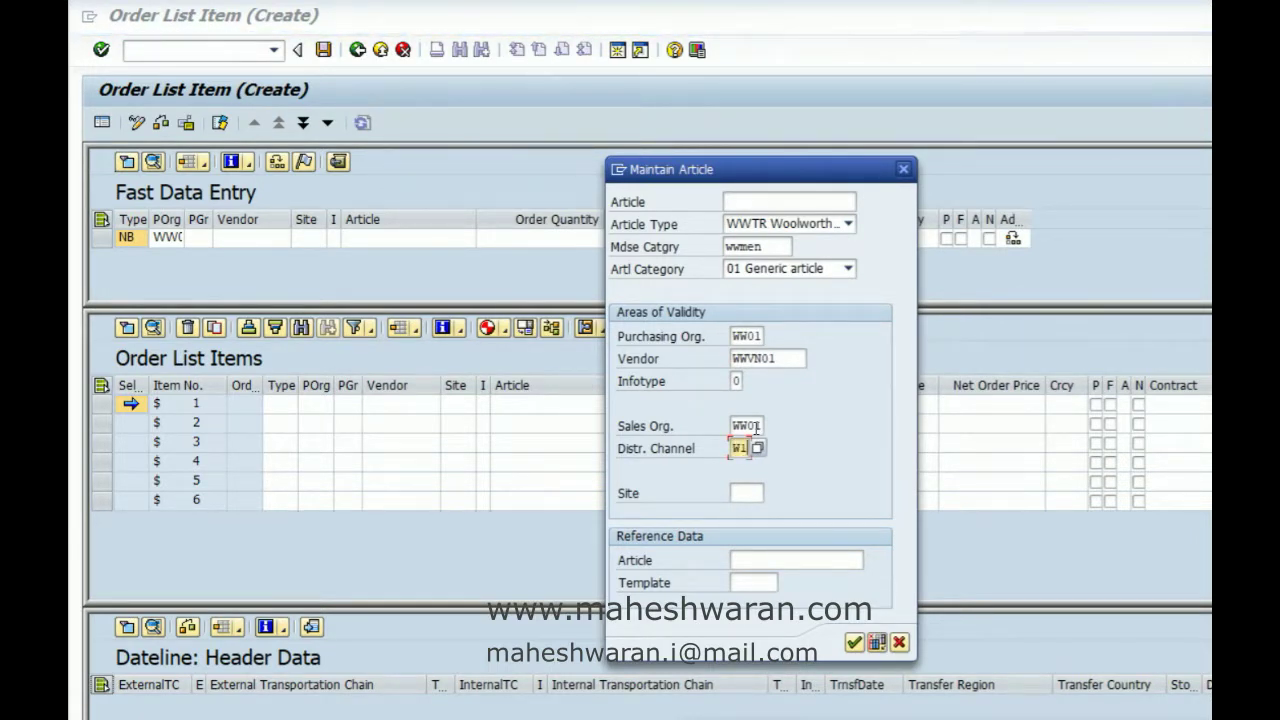
pyautogui.click(855, 645)
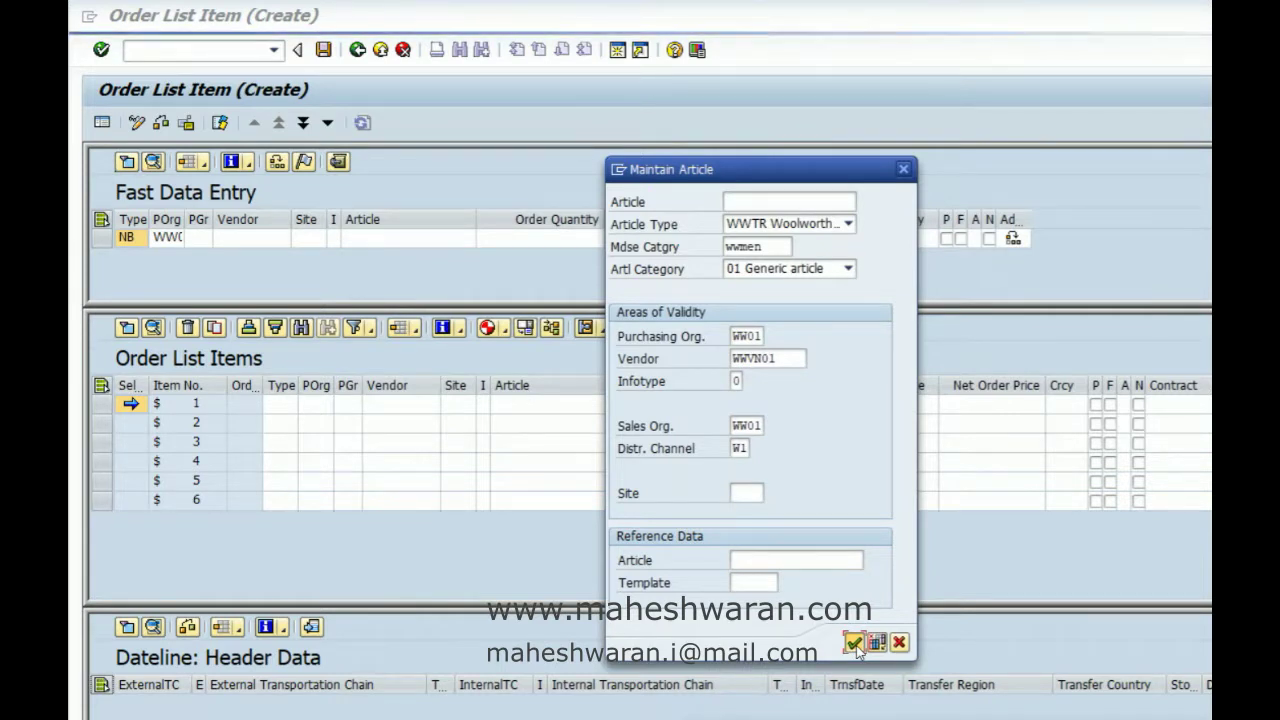
# Enter 100044 as the reference article and continue to the characteristic value assignment
pyautogui.click(768, 562)
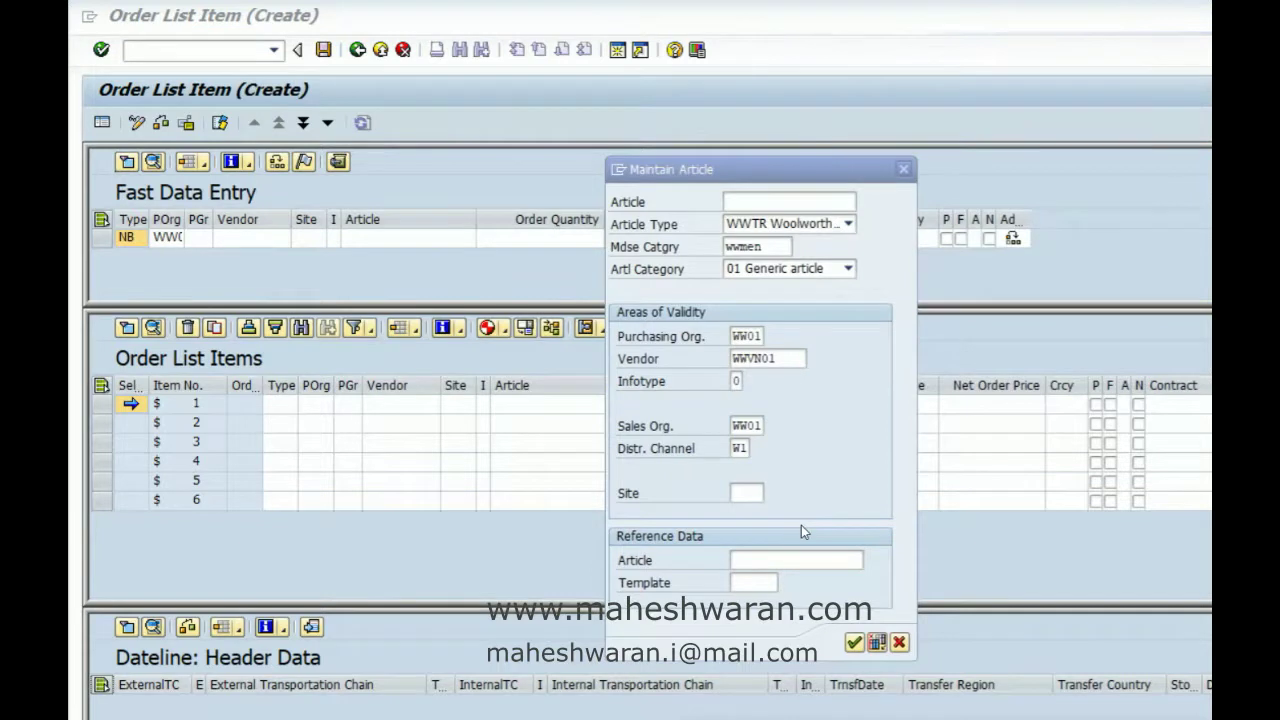
pyautogui.click(752, 558)
pyautogui.write('100044')
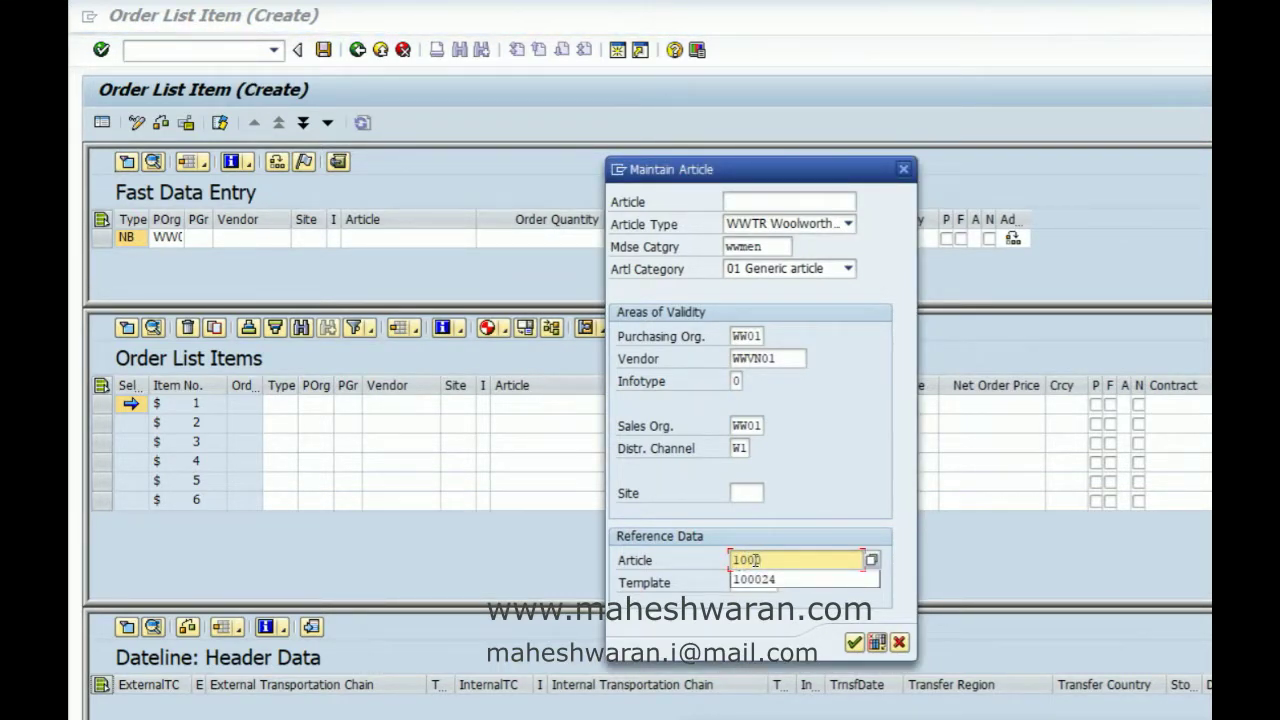
pyautogui.click(854, 643)
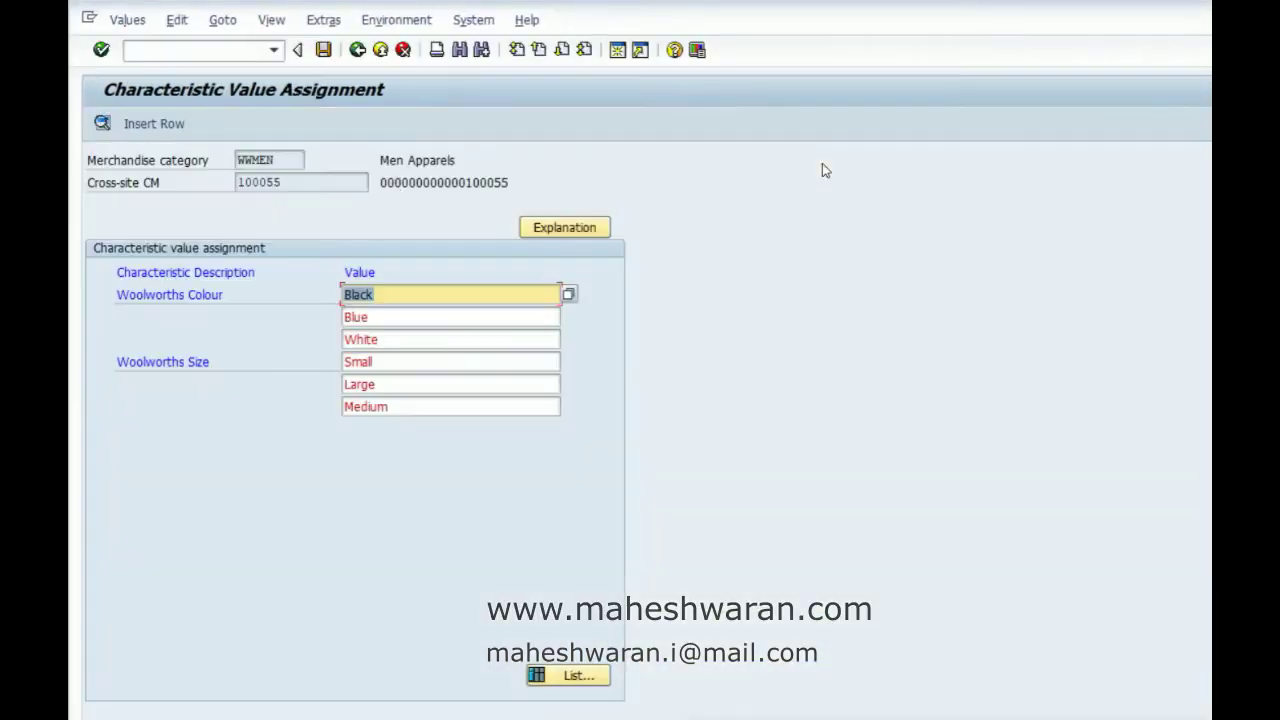
# Accept the proposed colour and size values, select all variants of the generic article and return to article maintenance
pyautogui.click(358, 52)
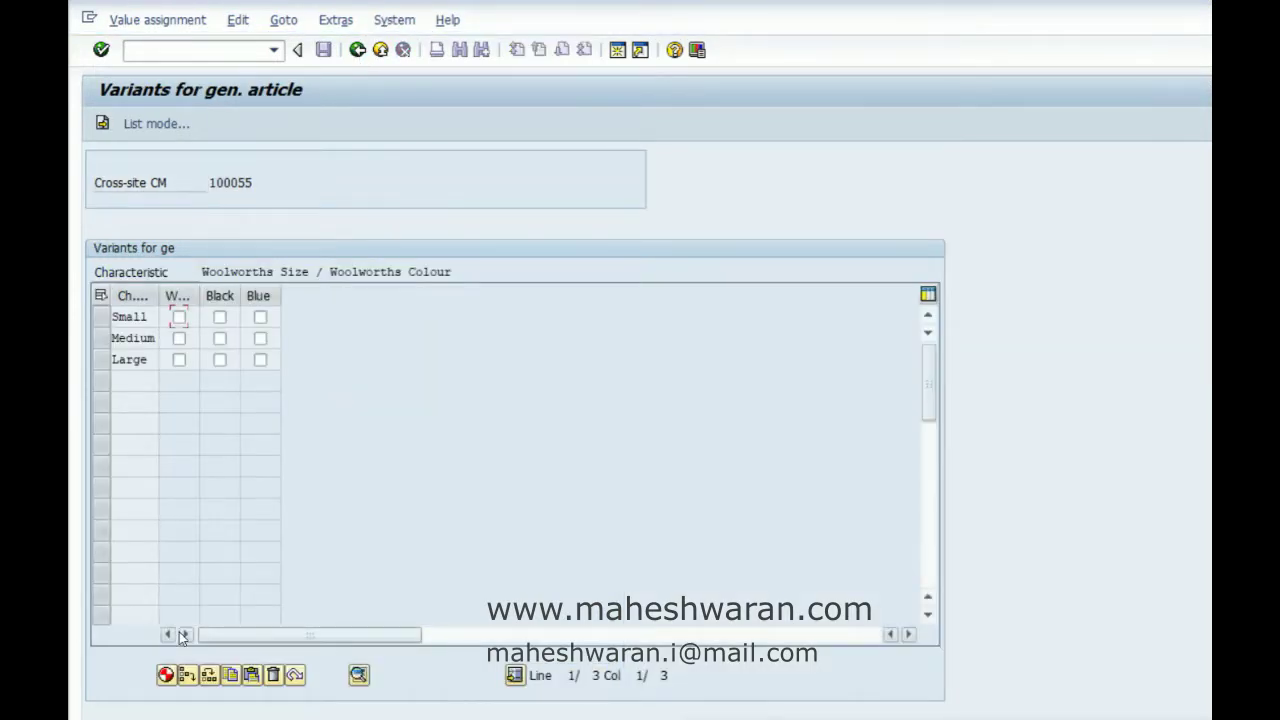
pyautogui.click(167, 675)
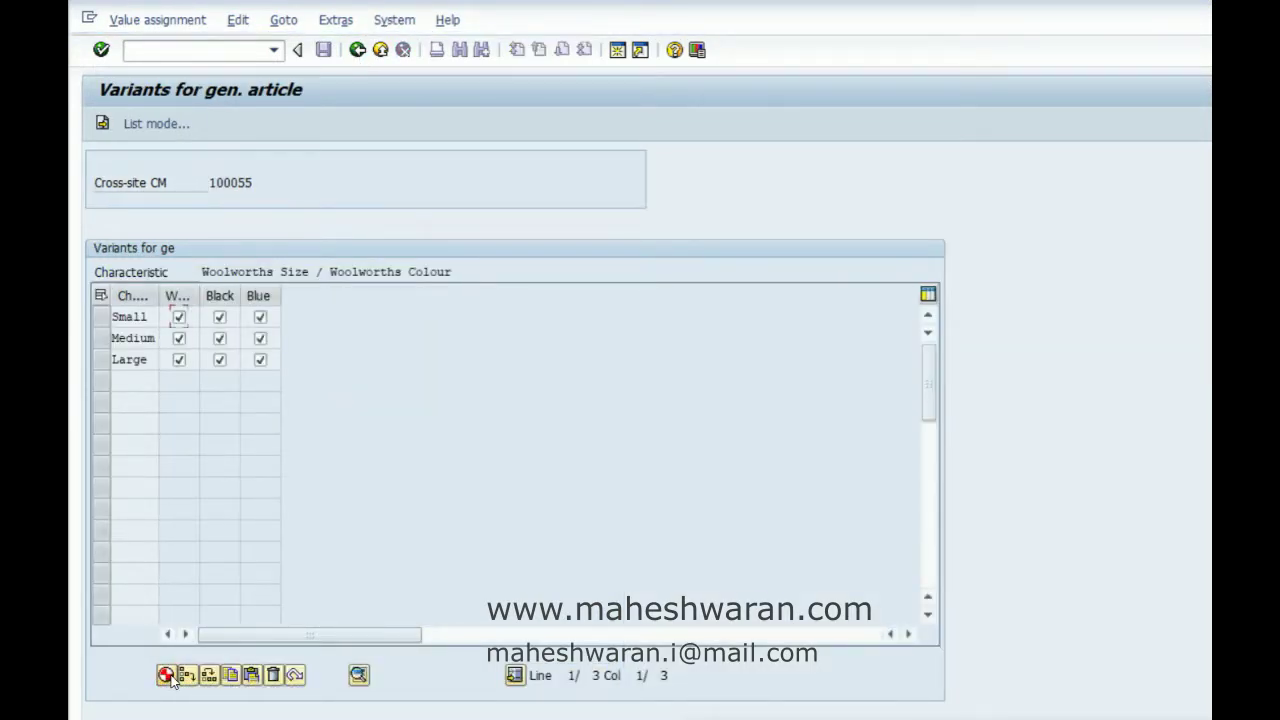
pyautogui.press('F3')
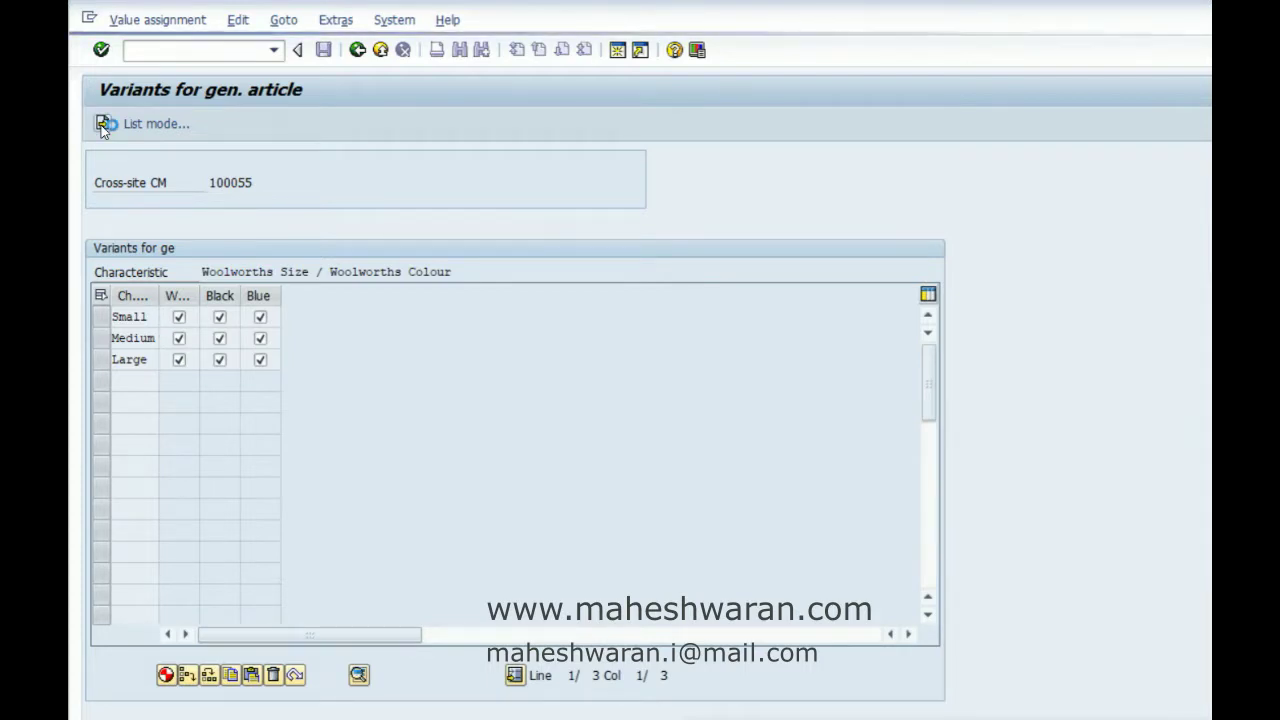
# Enter Woolen Sweaters as the generic article's short text
pyautogui.click(849, 198)
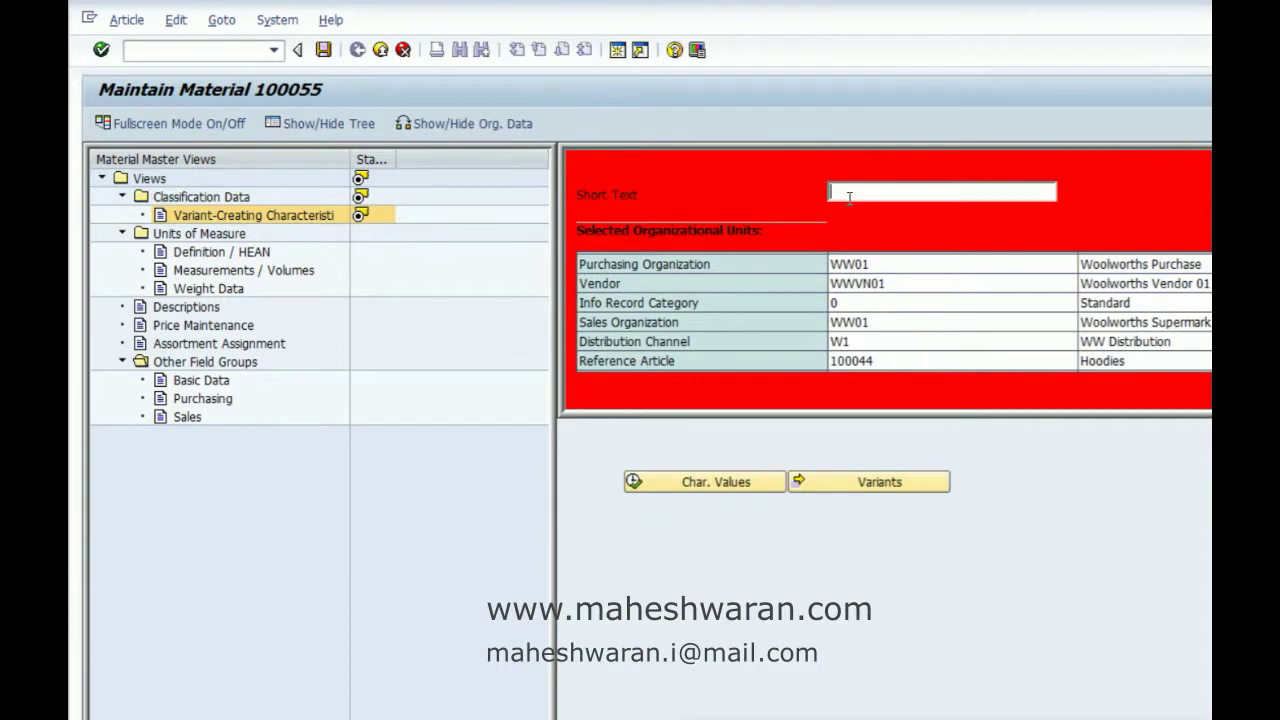
pyautogui.write('Woolen Sweaters')
pyautogui.press('Return')
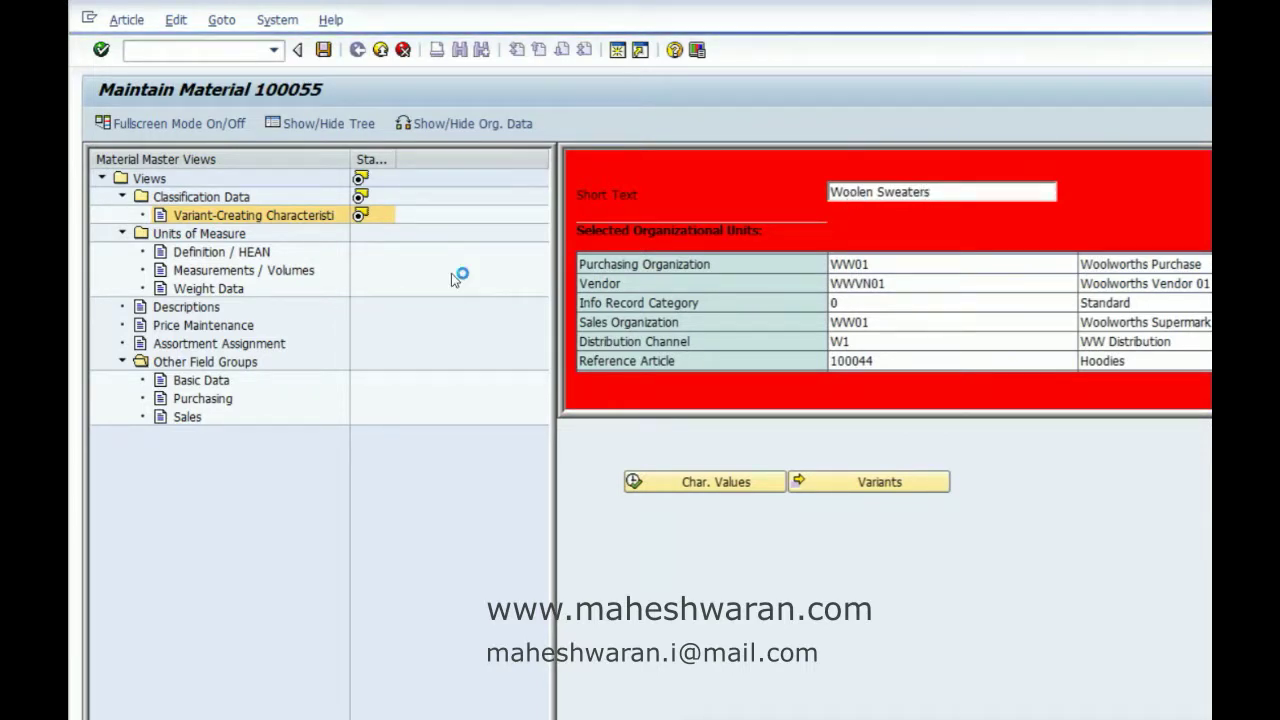
# Review the Definition / HEAN, Measurements / Volumes, Weight Data and Descriptions views of the article
pyautogui.click(231, 258)
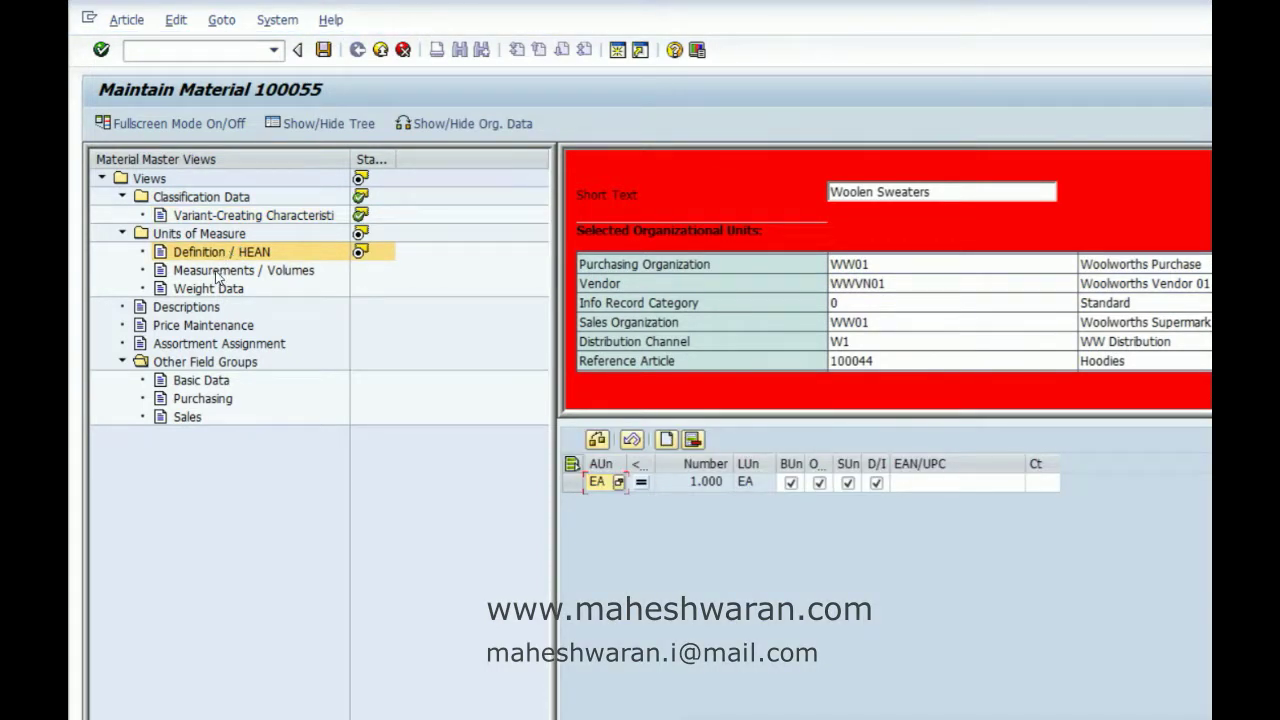
pyautogui.click(212, 273)
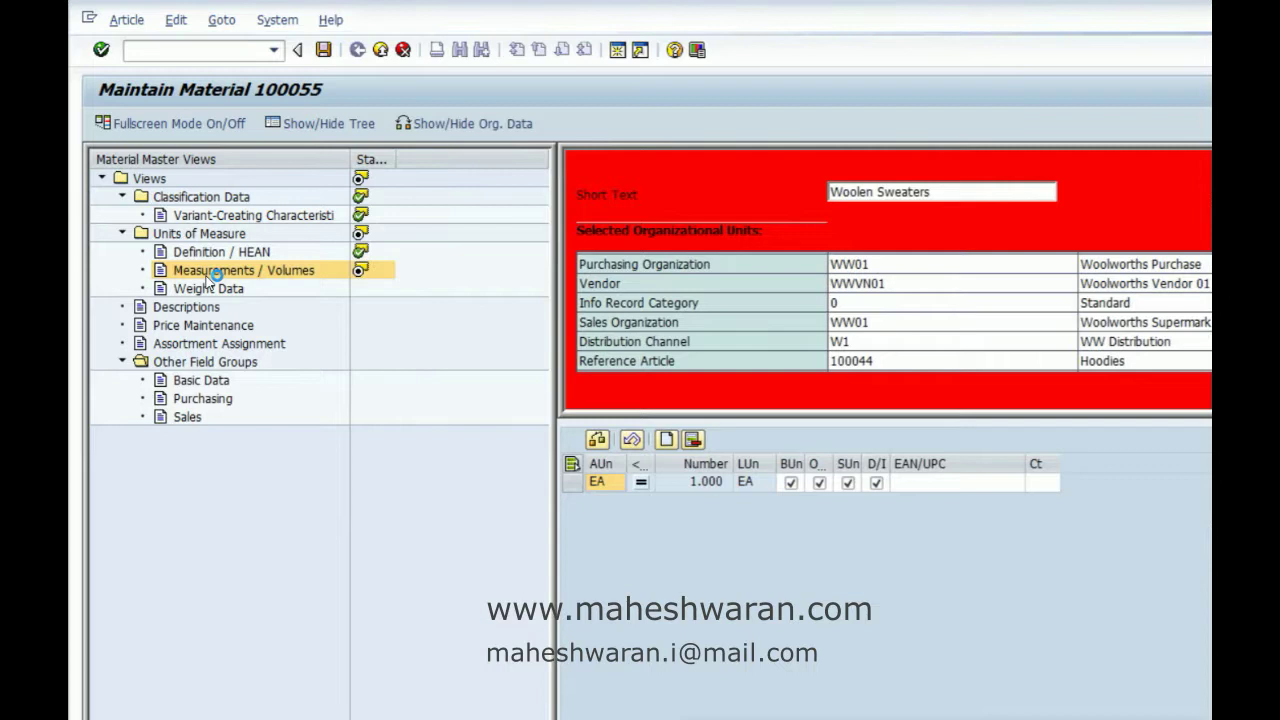
pyautogui.click(200, 292)
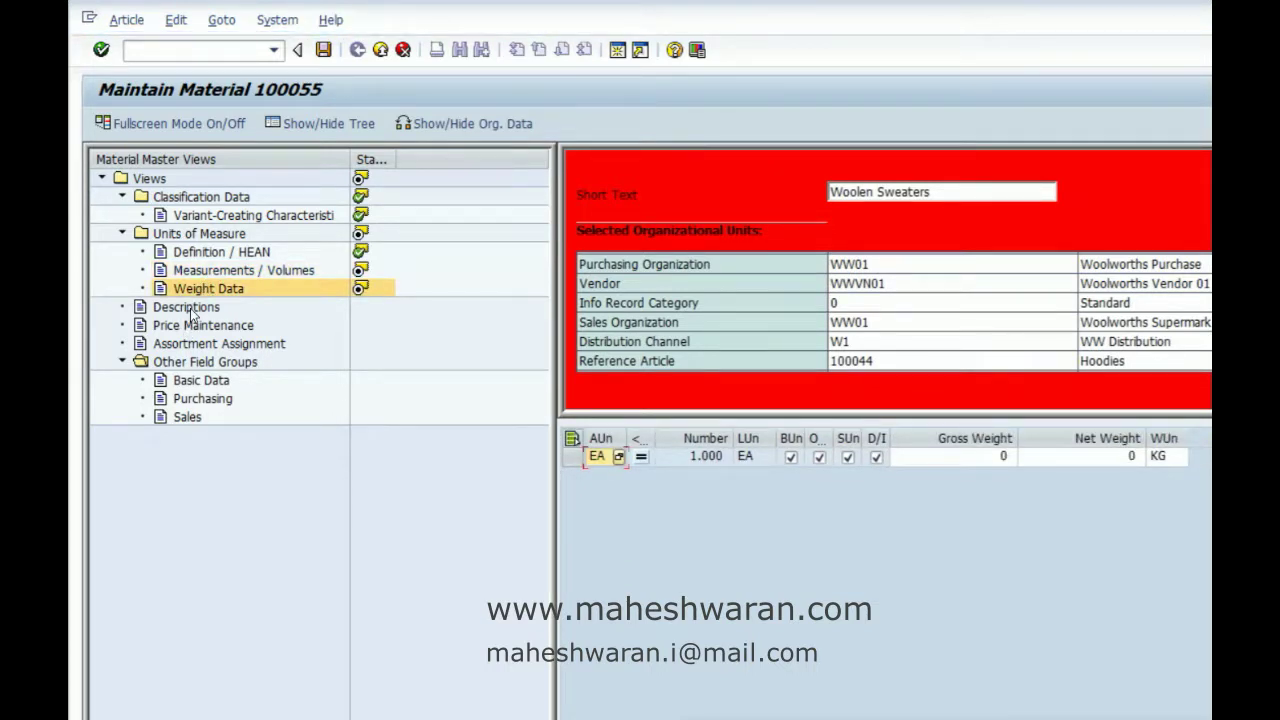
pyautogui.click(190, 309)
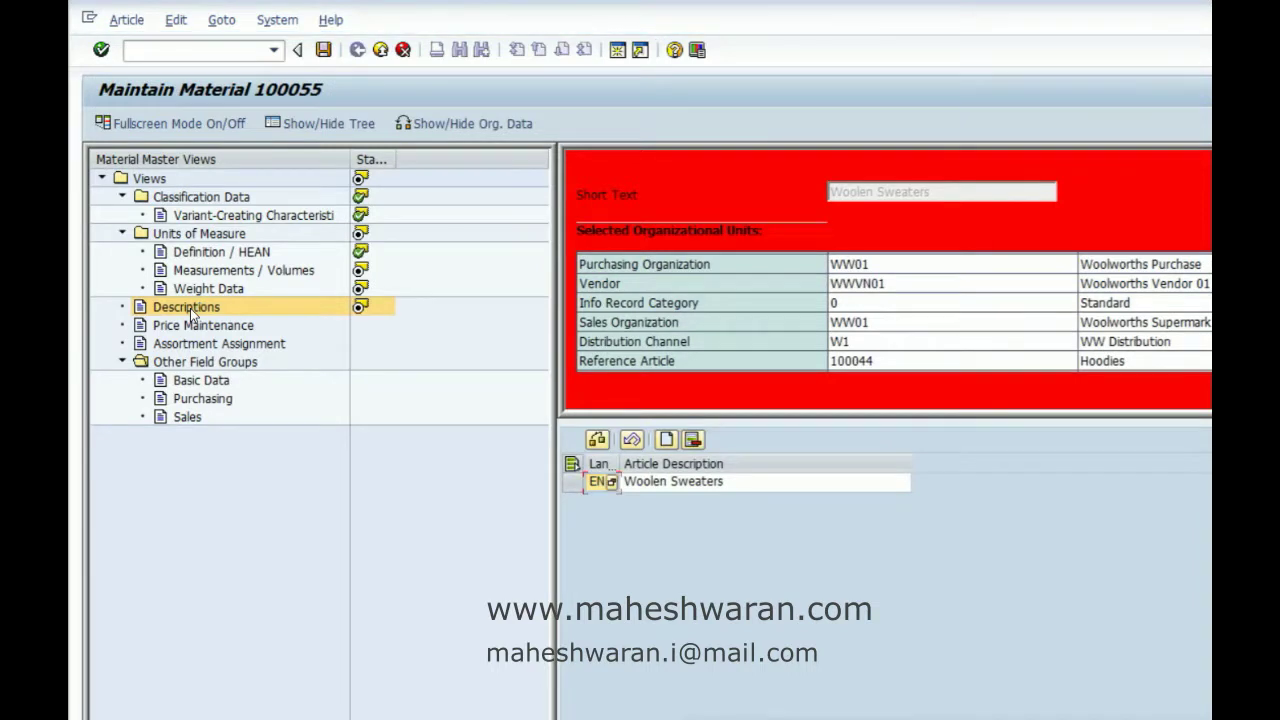
# In Price Maintenance, set the PB00 amount to 5 EUR and the VKP0 sales price to 15 EUR
pyautogui.click(171, 330)
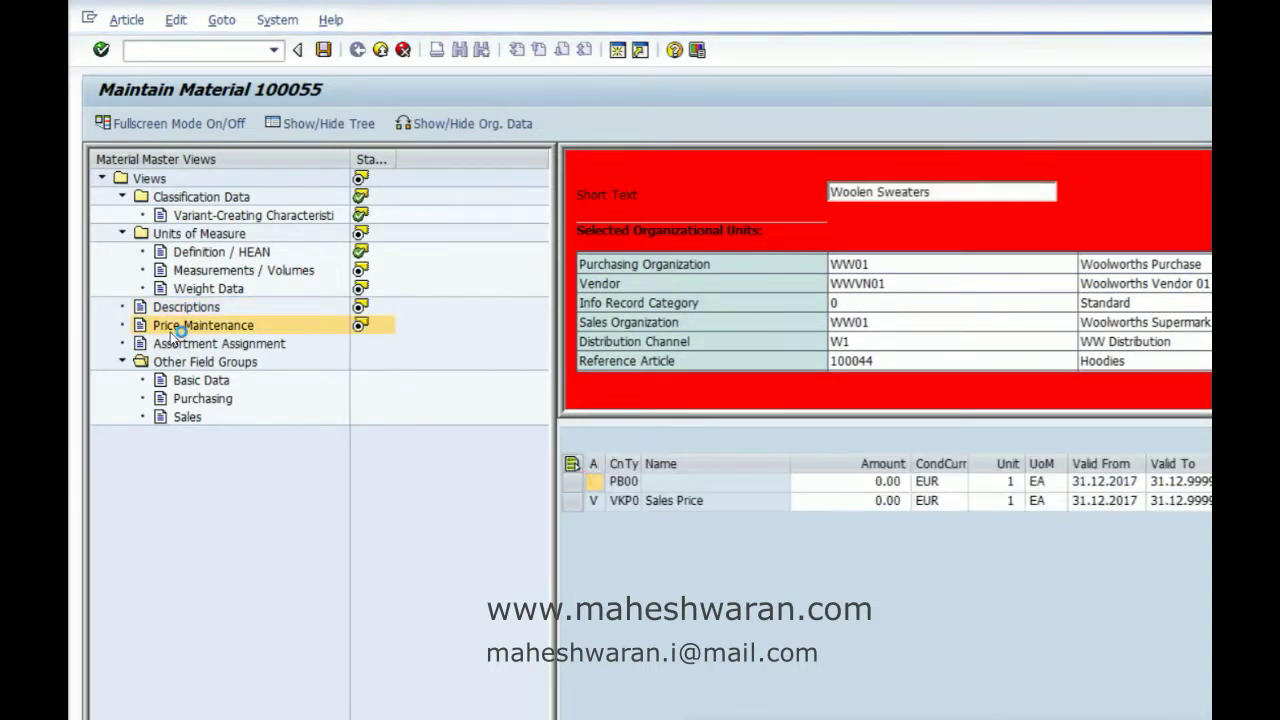
pyautogui.click(846, 462)
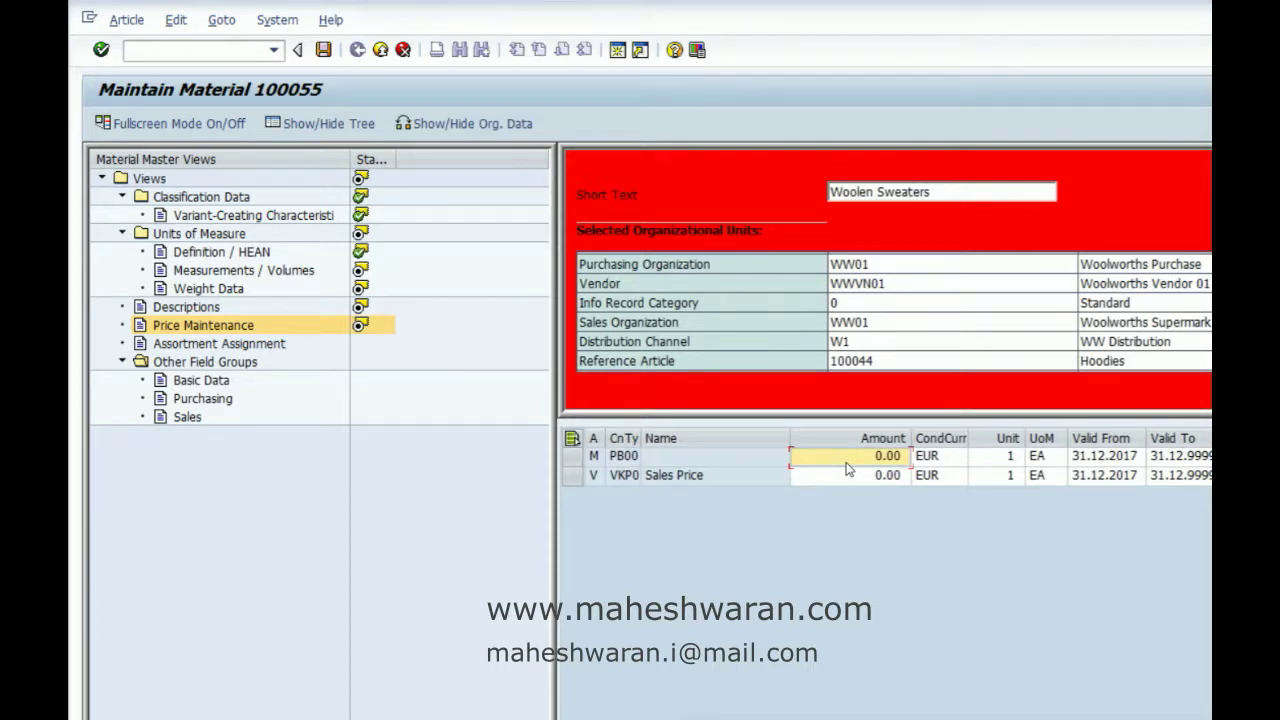
pyautogui.write('5')
pyautogui.click(872, 478)
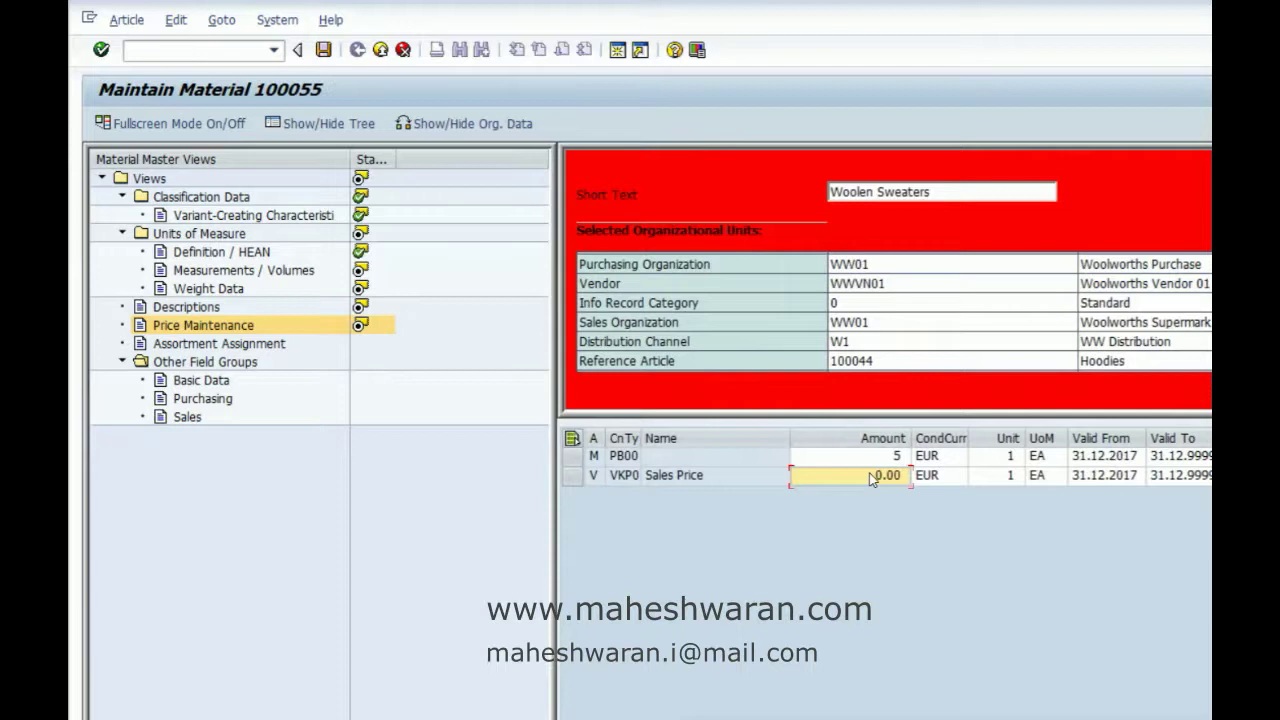
pyautogui.write('15')
# In Assortment Assignment, assign the article to the assortments WWDCGROUP and WWSTRGROUP and accept the default validity dates
pyautogui.click(236, 346)
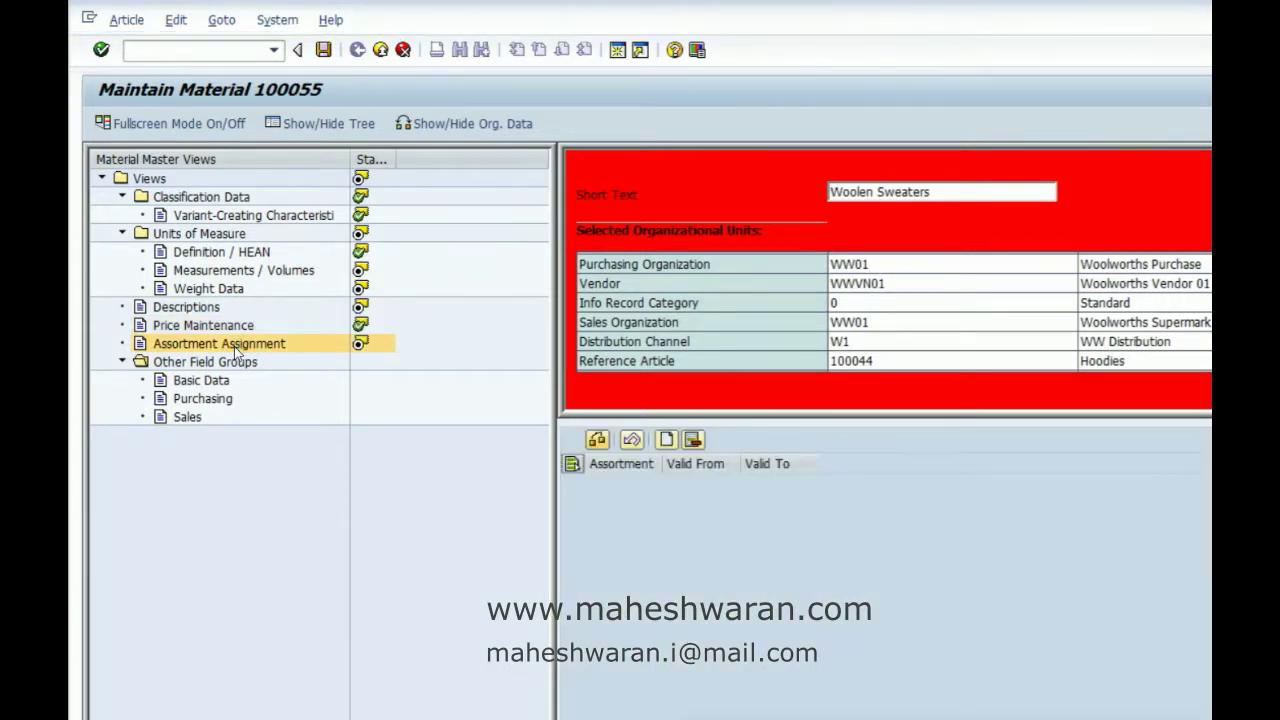
pyautogui.click(666, 440)
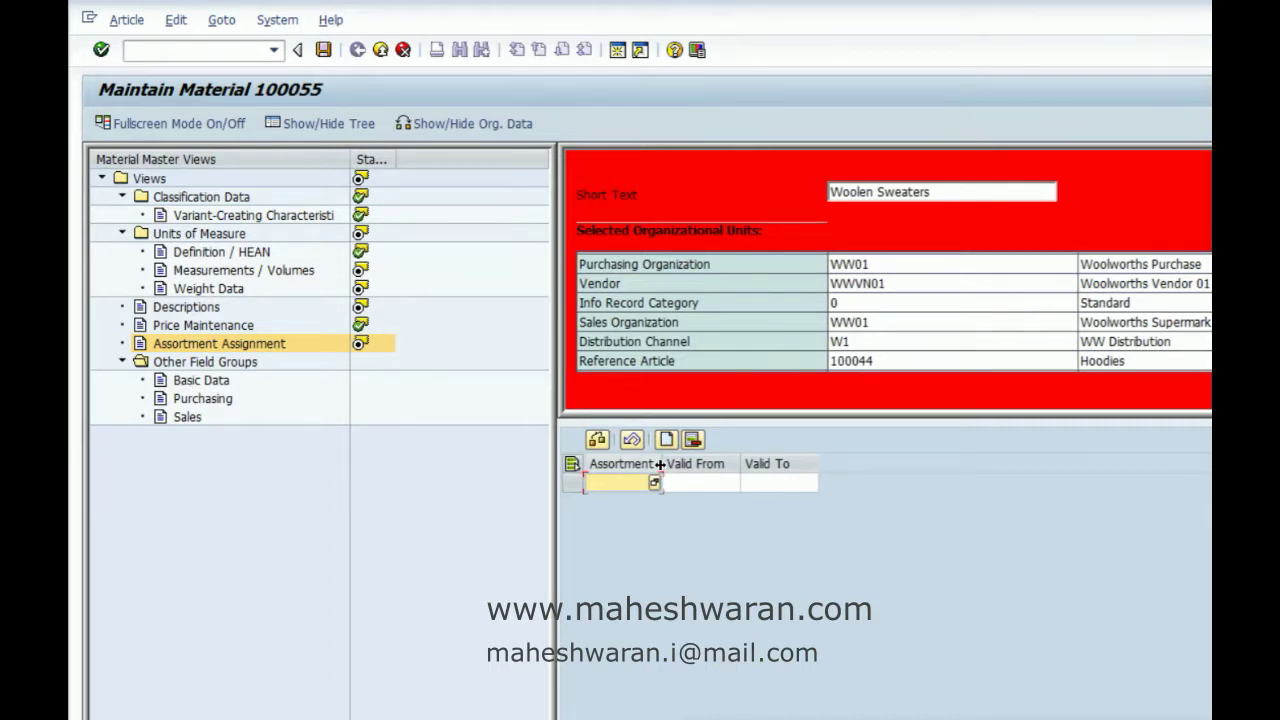
pyautogui.moveTo(662, 463); pyautogui.dragTo(772, 463)
pyautogui.write('WW')
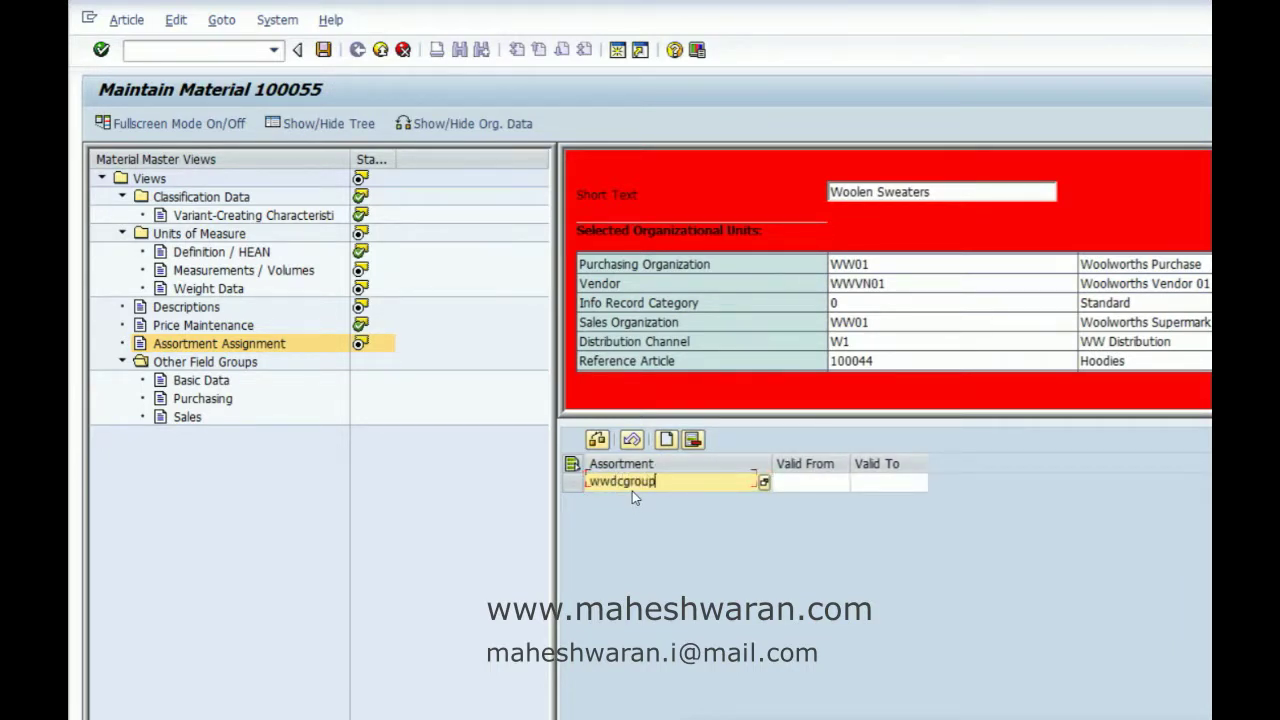
pyautogui.press('Tab')
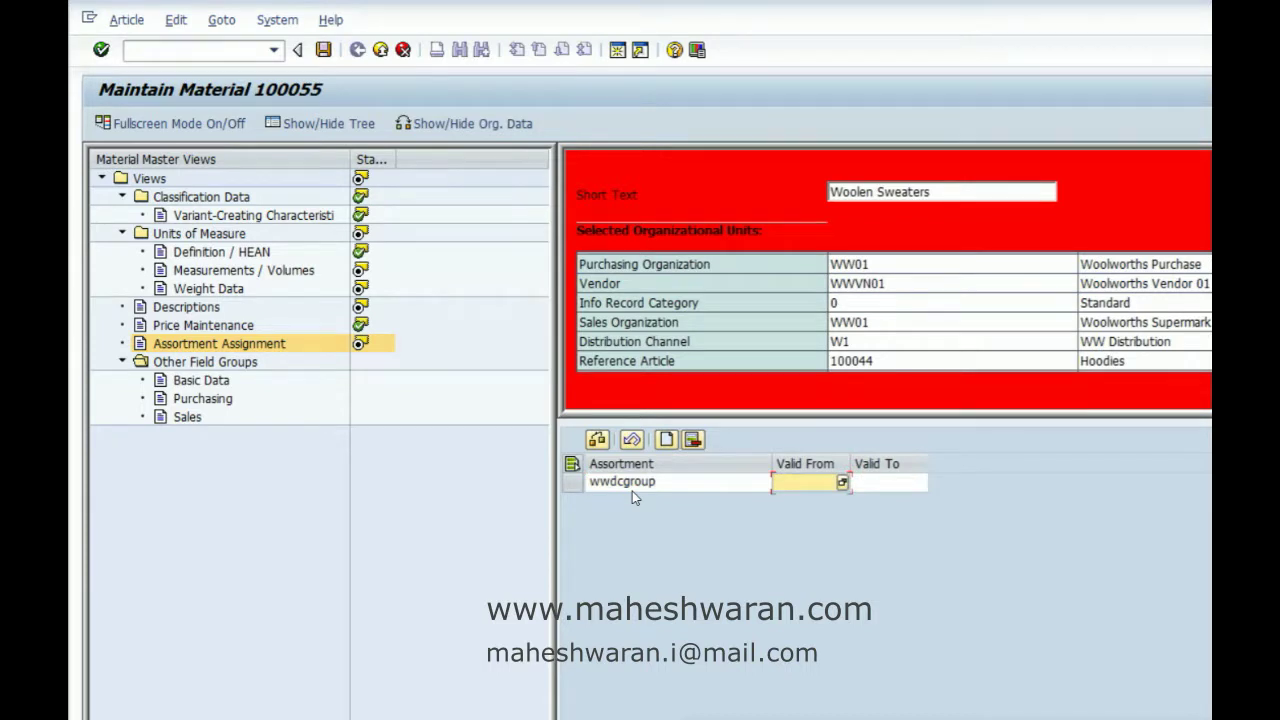
pyautogui.press('Tab')
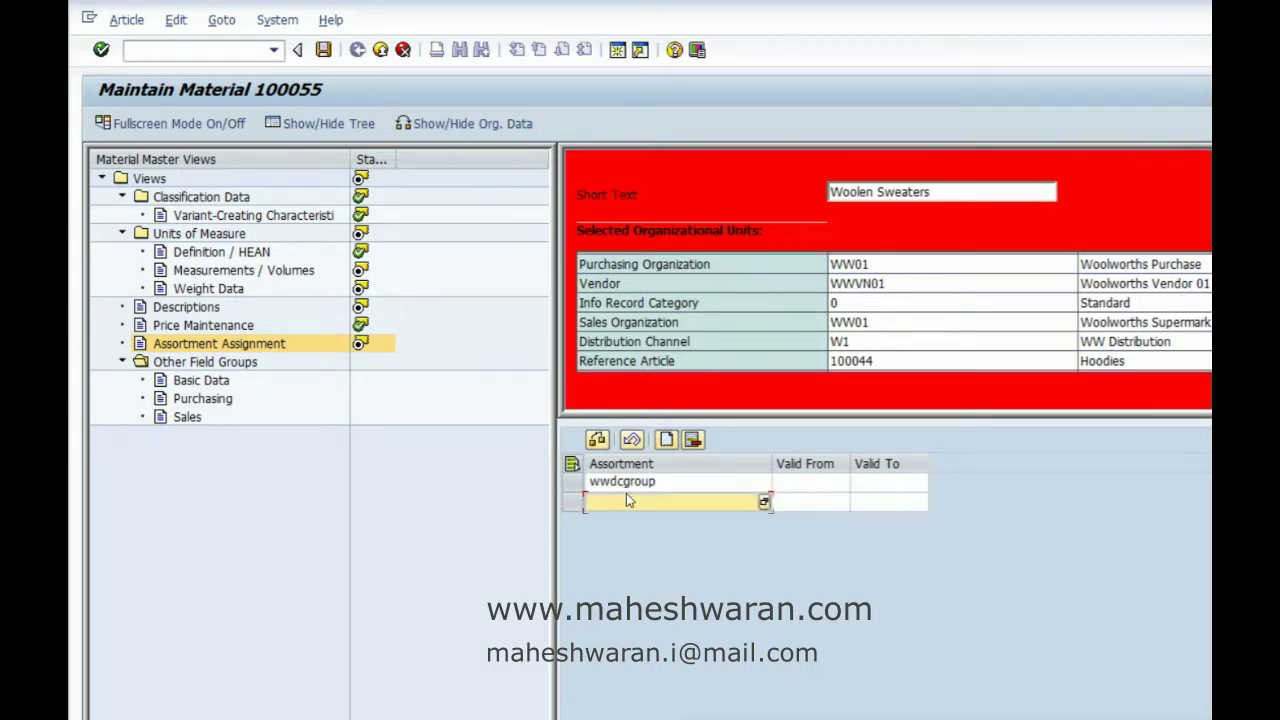
pyautogui.click(626, 500)
pyautogui.write('wwstrg')
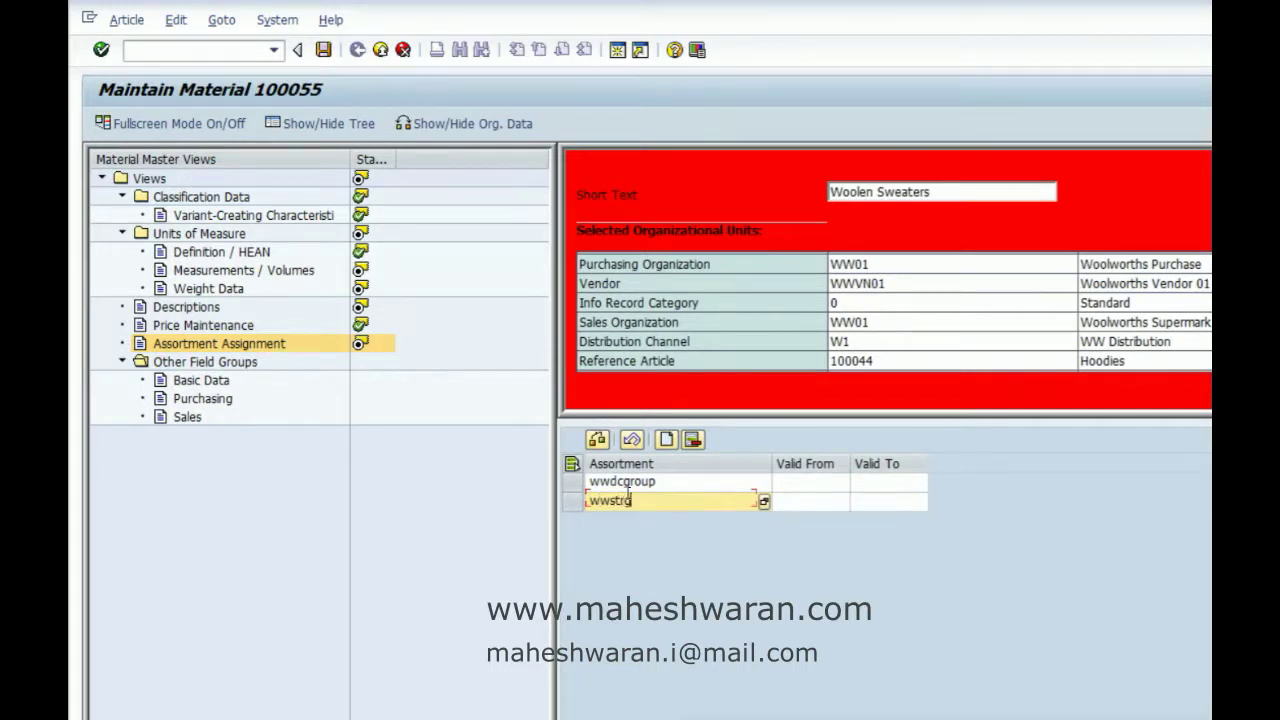
pyautogui.write('roup')
pyautogui.press('Return')
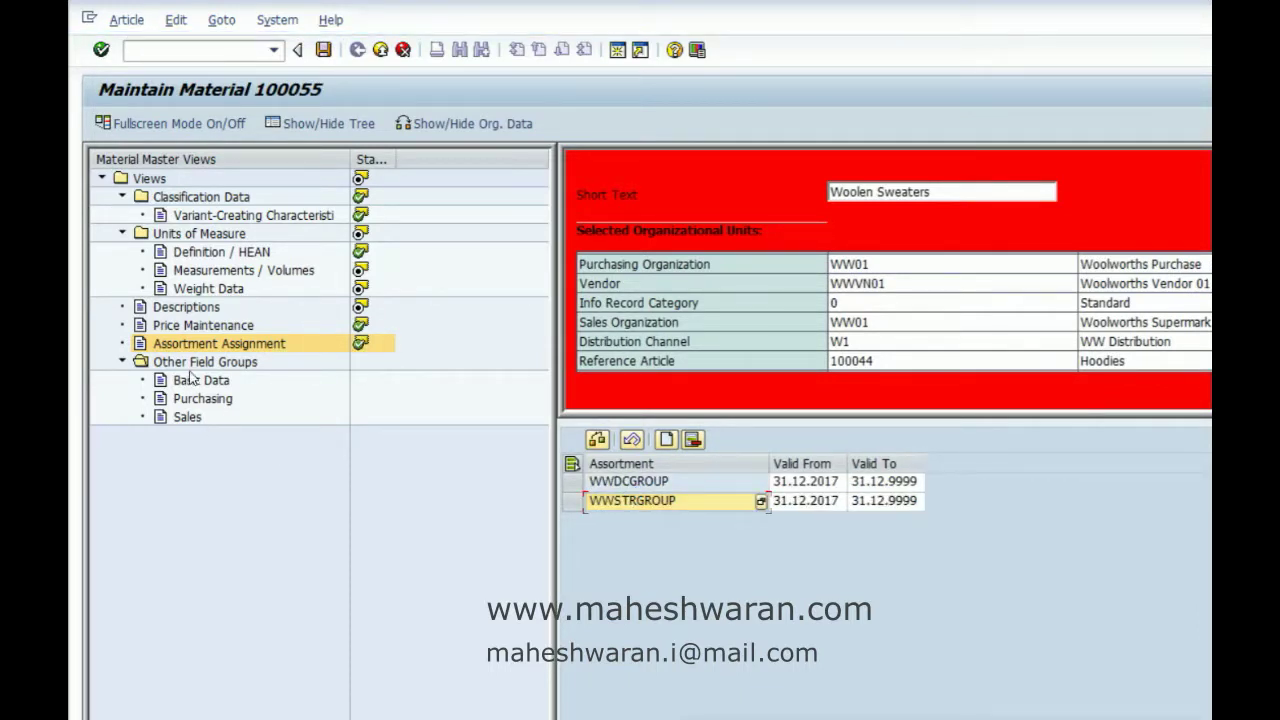
# In the Basic Data view under Other Field Groups, set the creation status to 01 Core Article
pyautogui.click(190, 370)
pyautogui.doubleClick(194, 382)
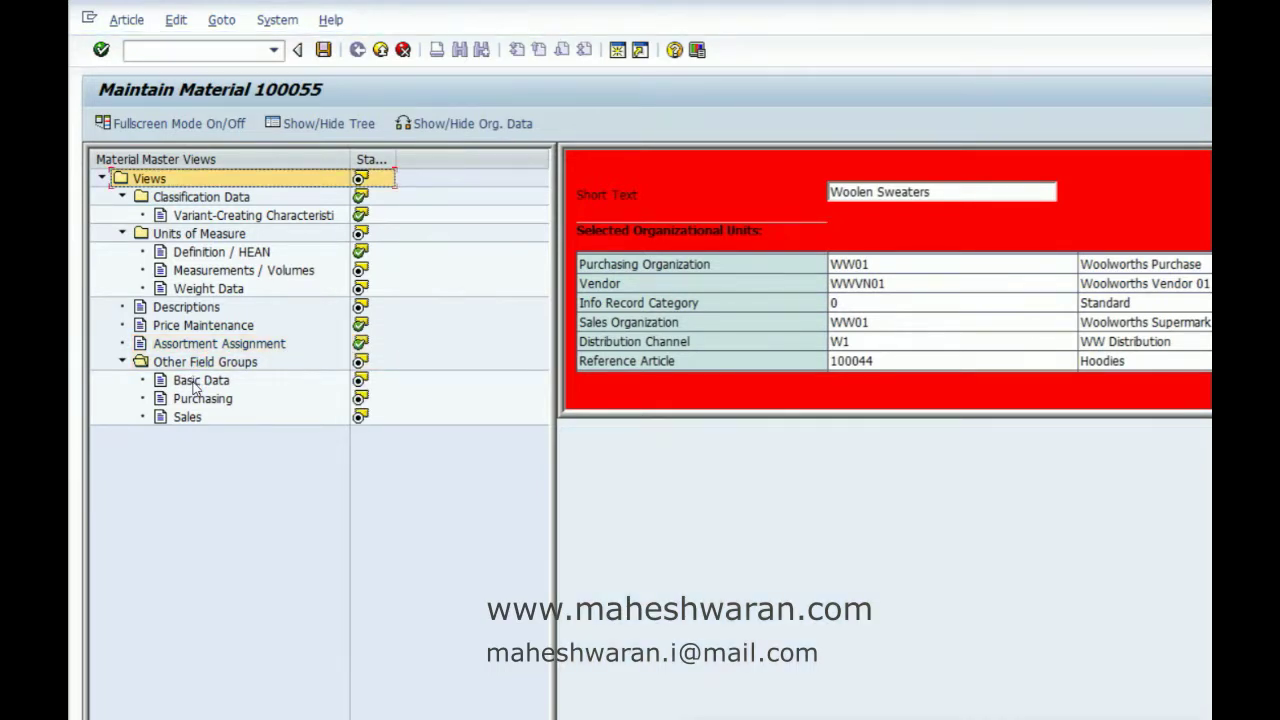
pyautogui.doubleClick(194, 384)
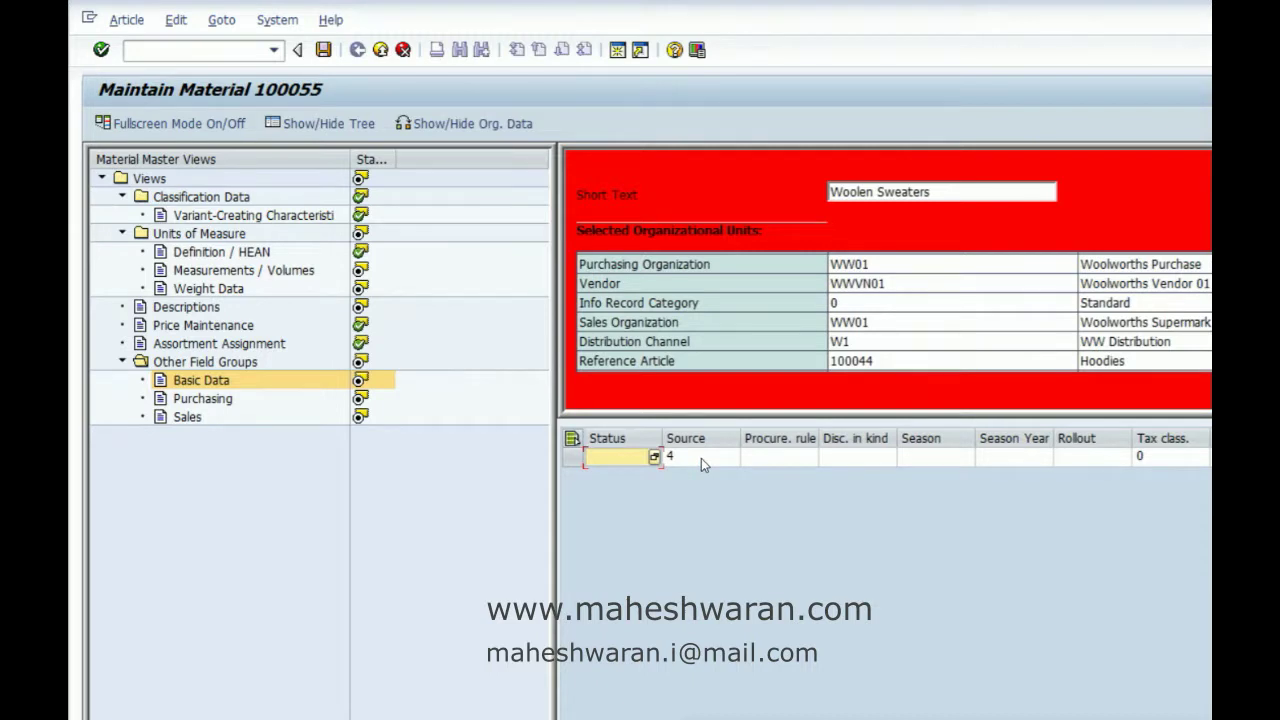
pyautogui.click(196, 400)
pyautogui.click(655, 457)
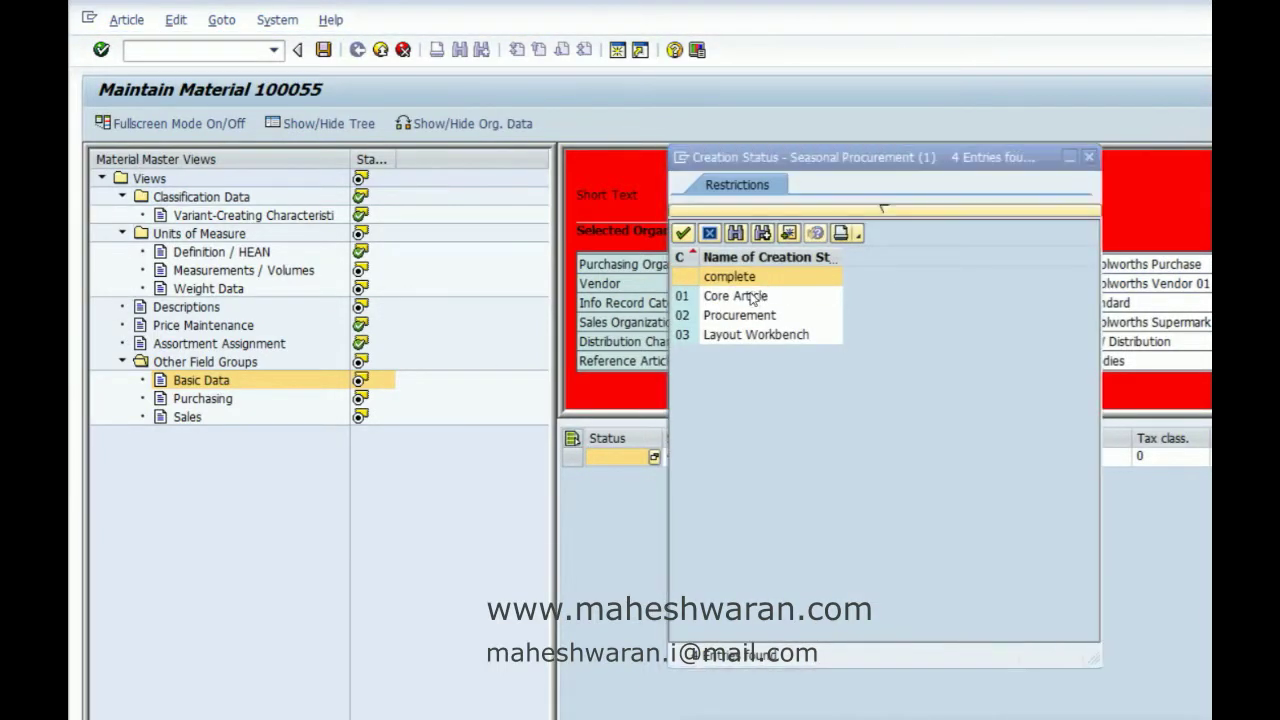
pyautogui.doubleClick(750, 297)
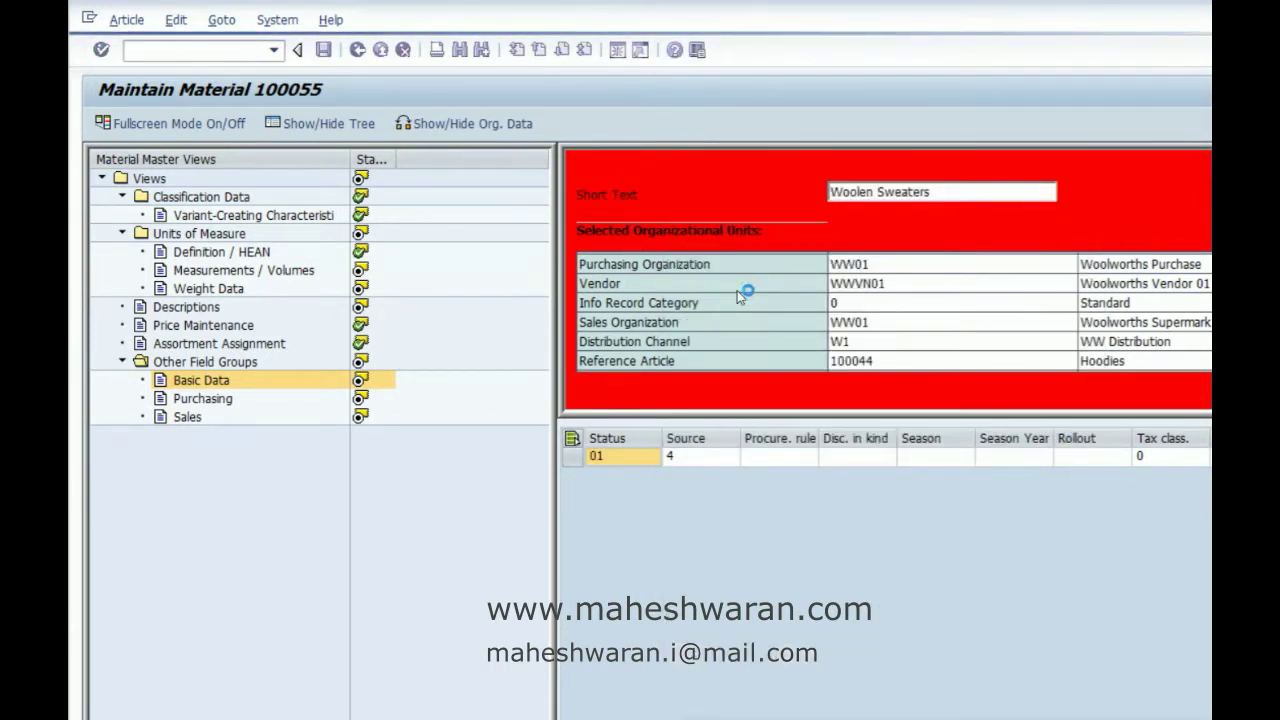
# In the Purchasing view, set the order unit to EA for vendor WWVN01
pyautogui.click(200, 400)
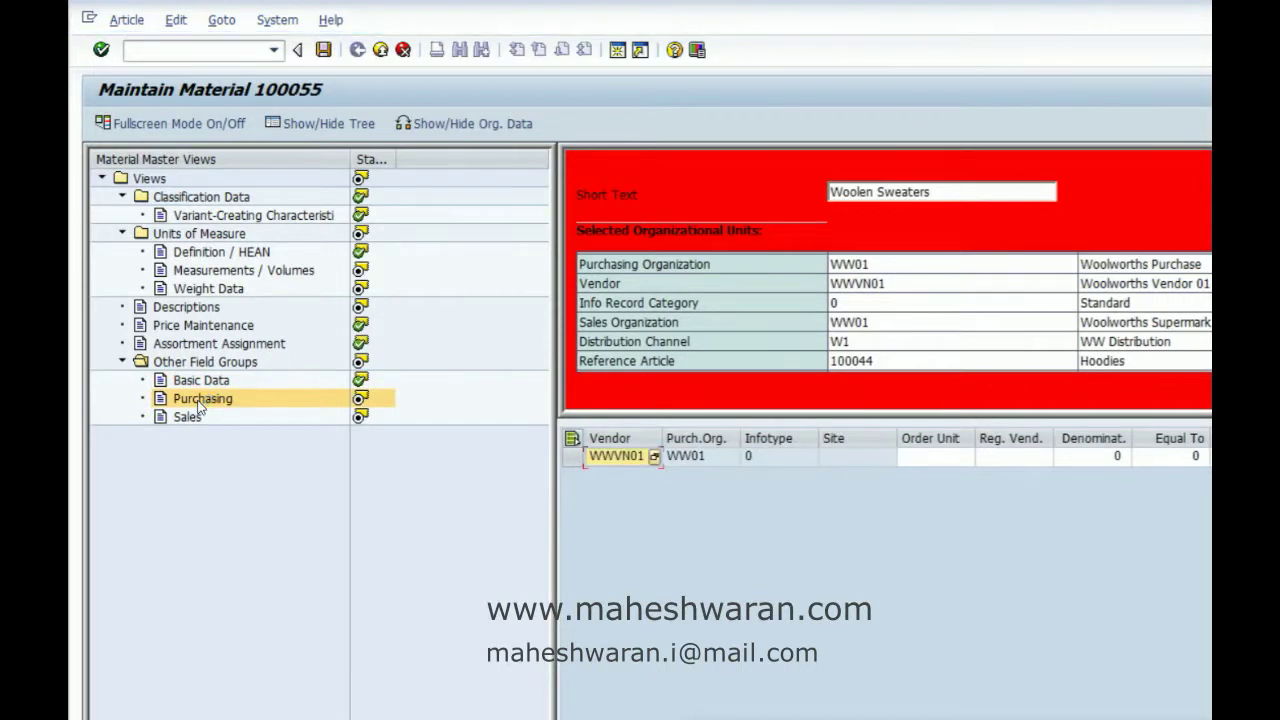
pyautogui.click(925, 458)
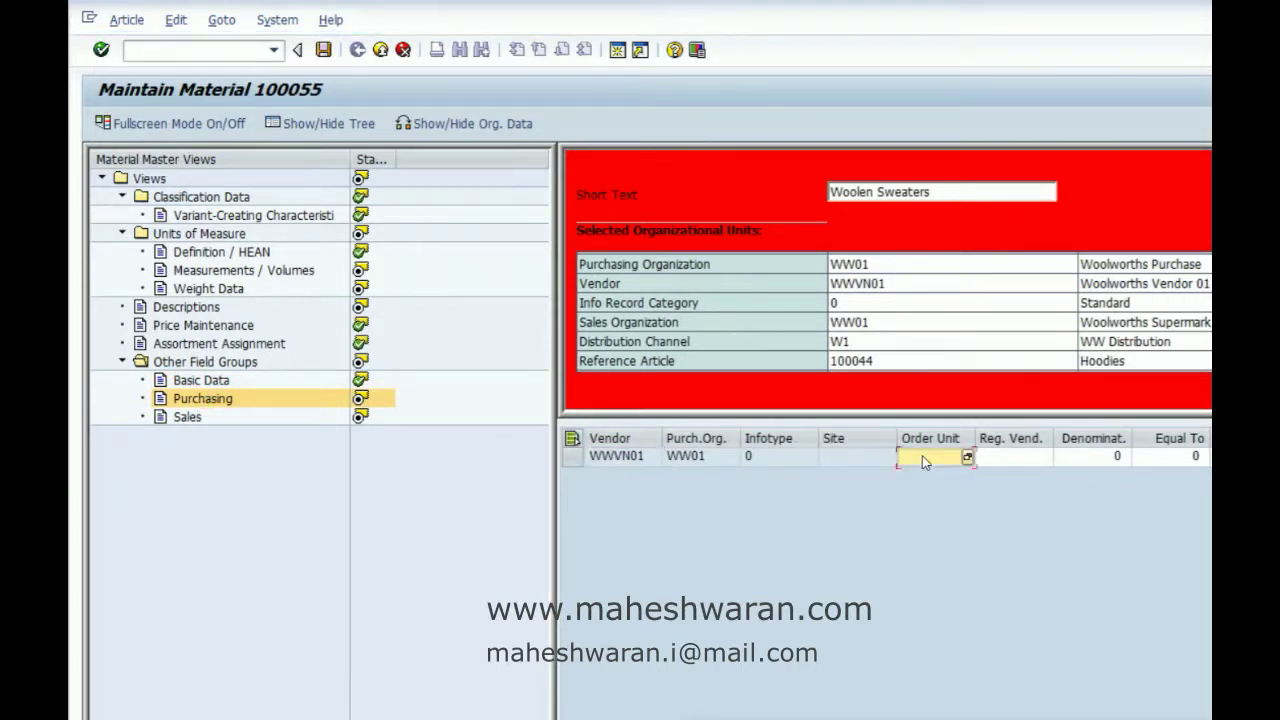
pyautogui.write('EA')
pyautogui.press('Tab')
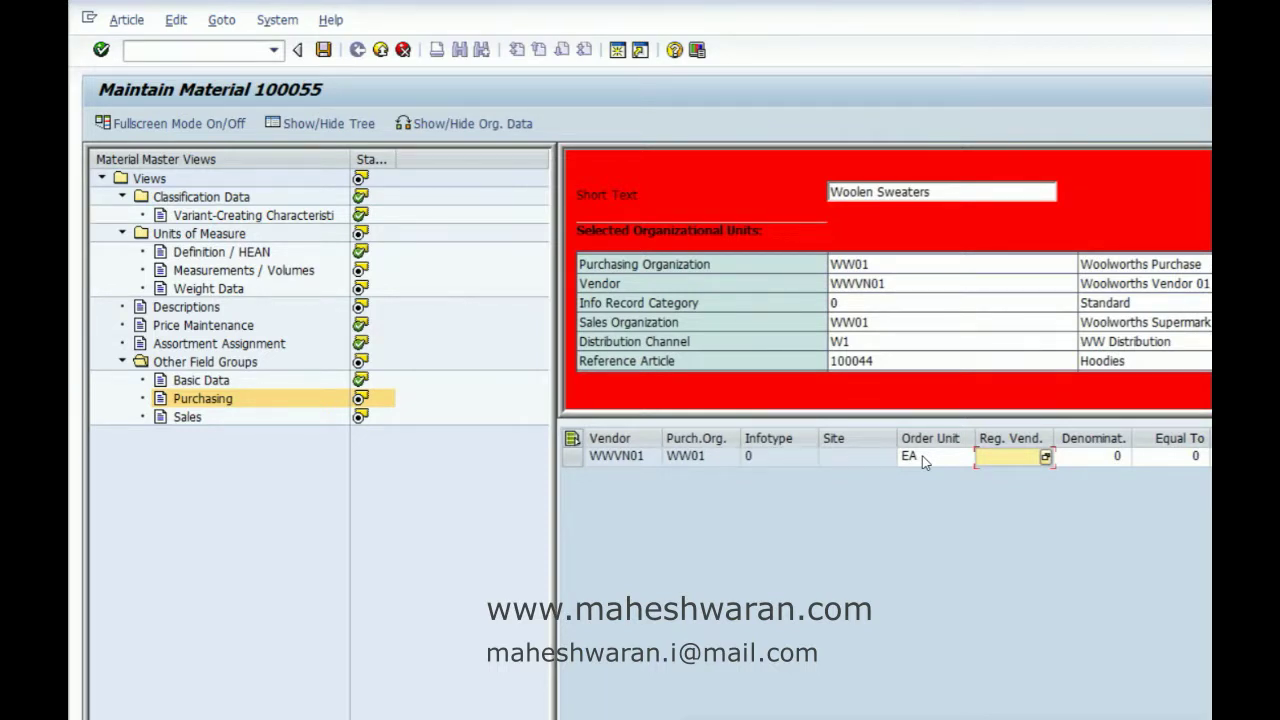
# Check the Sales view, save the generic article and close the message log
pyautogui.click(180, 419)
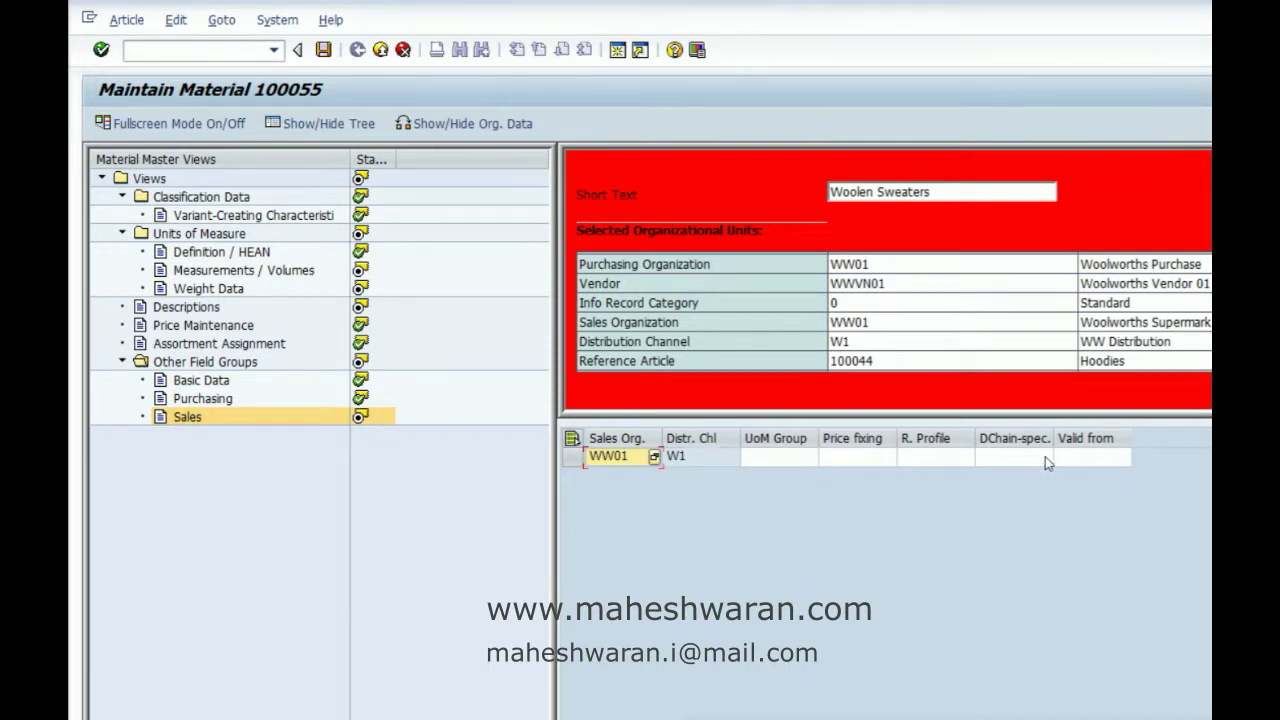
pyautogui.click(330, 59)
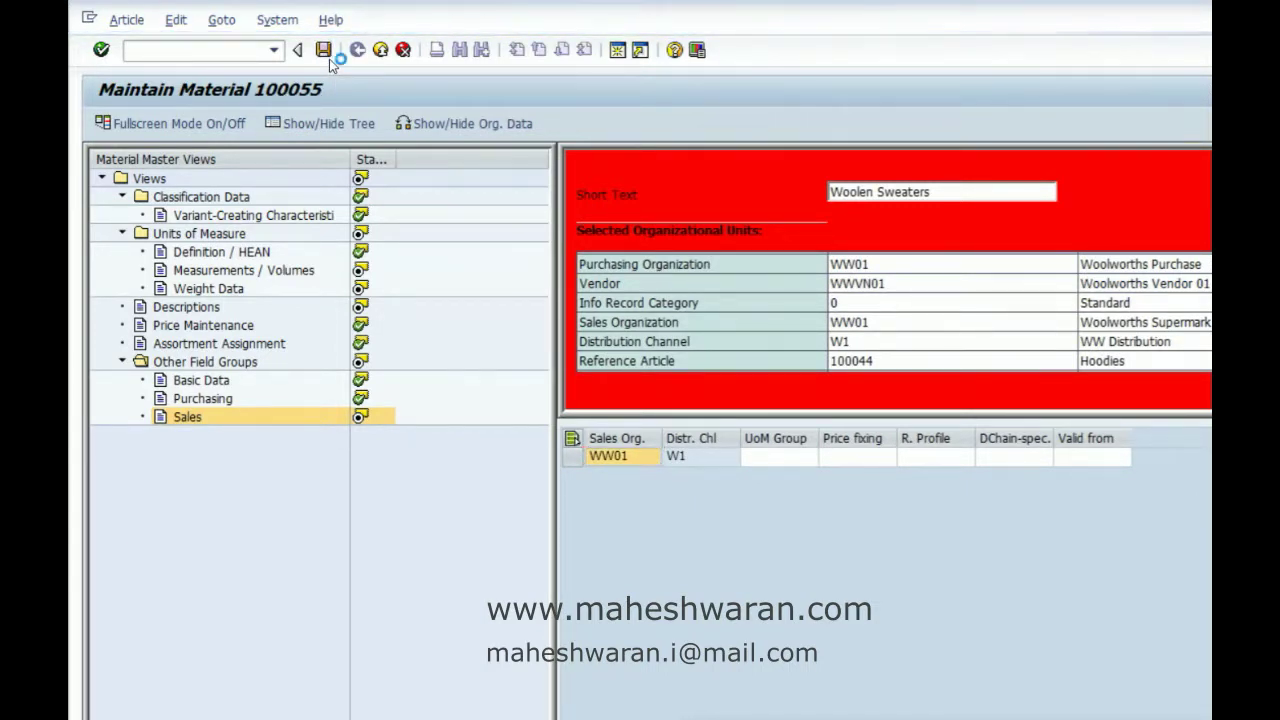
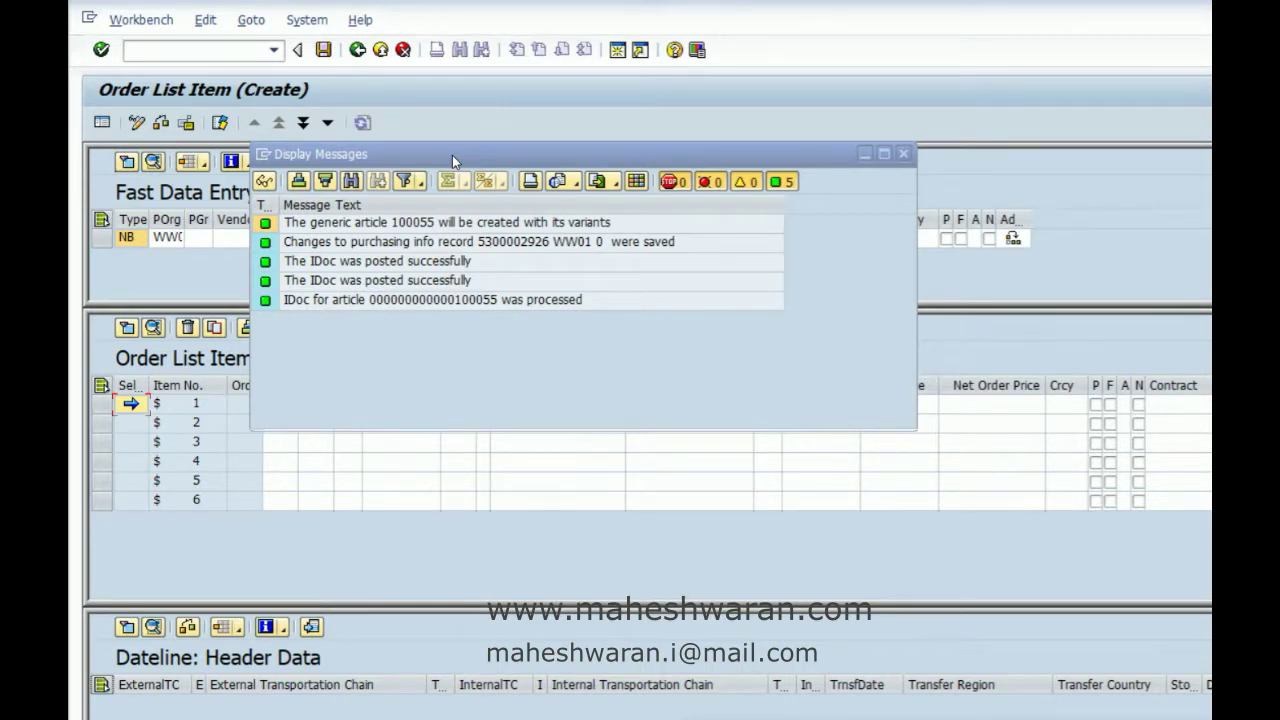
pyautogui.moveTo(452, 155); pyautogui.dragTo(509, 152)
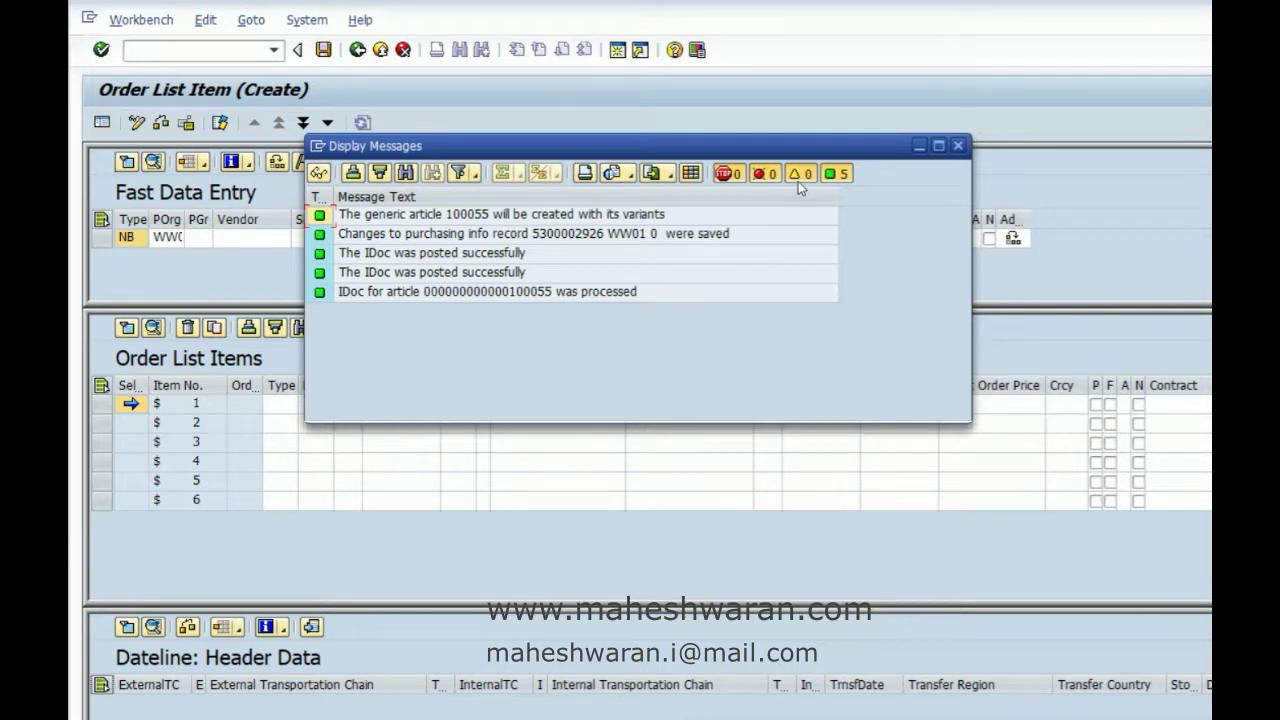
pyautogui.click(957, 148)
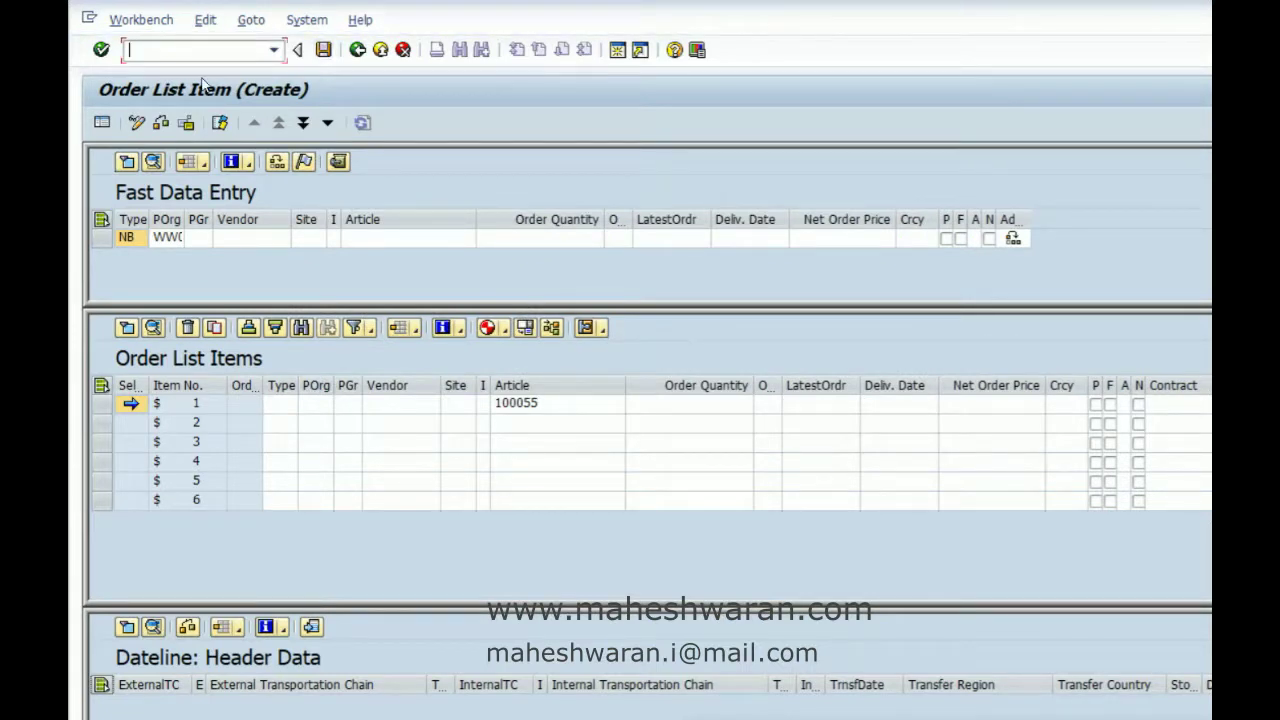
# Go to the article display transaction and show the basic data of article 100055
pyautogui.write('nmm42')
pyautogui.press('Return')
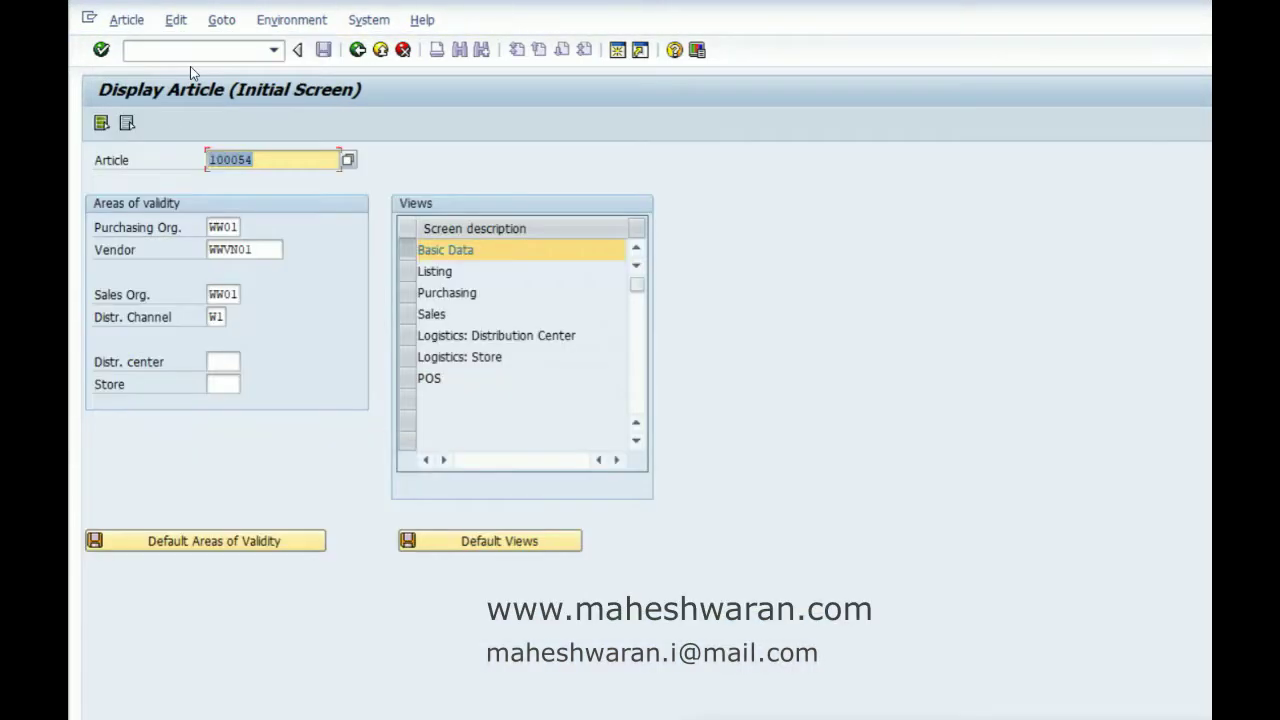
pyautogui.click(292, 167)
pyautogui.press('BackSpace')
pyautogui.write('5')
pyautogui.click(102, 128)
pyautogui.press('Return')
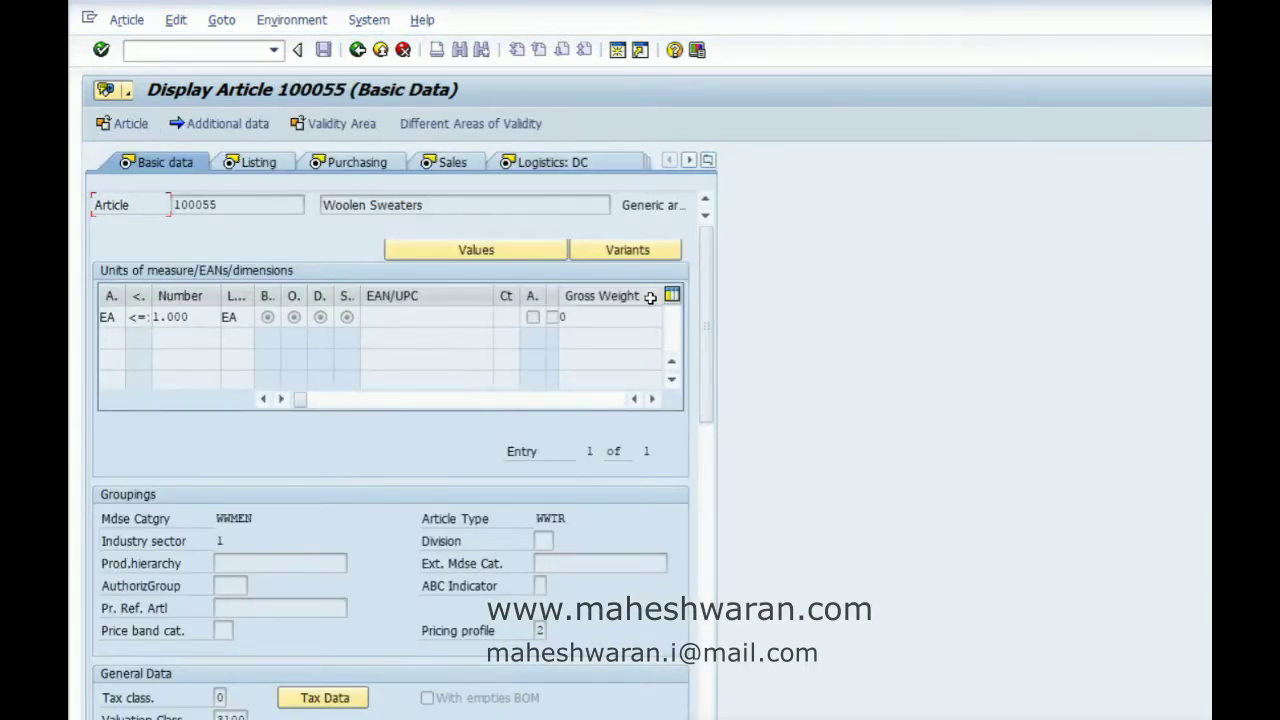
# Review the Basic Data, Listing, Purchasing and Sales views, including the purchasing conditions and the current sales price
pyautogui.scroll(-10, 706, 328)
pyautogui.moveTo(715, 630); pyautogui.dragTo(689, 313)
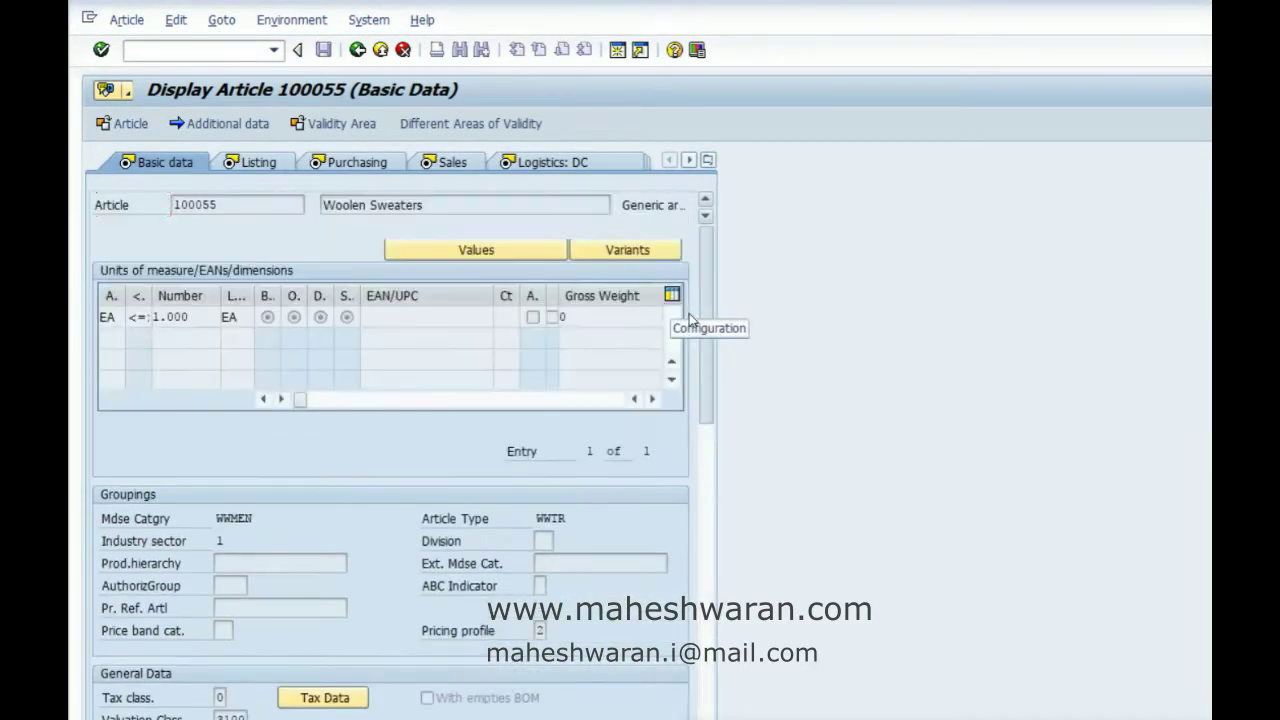
pyautogui.click(255, 164)
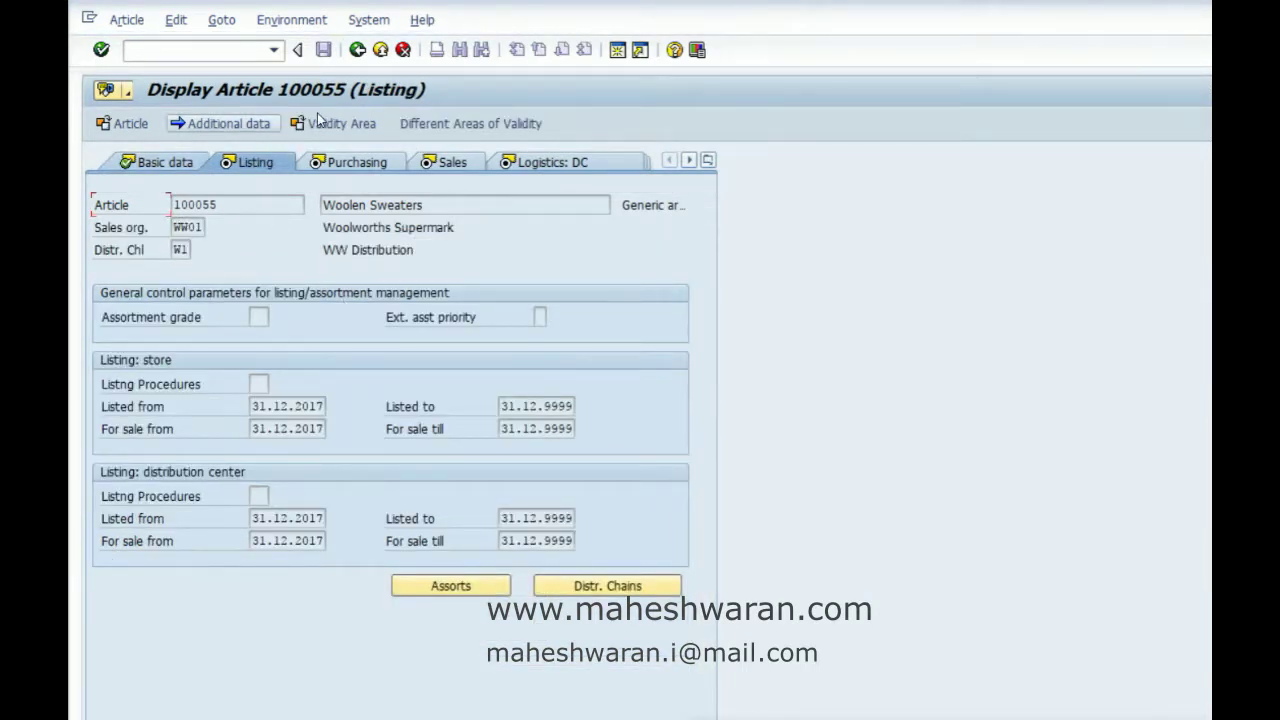
pyautogui.click(334, 168)
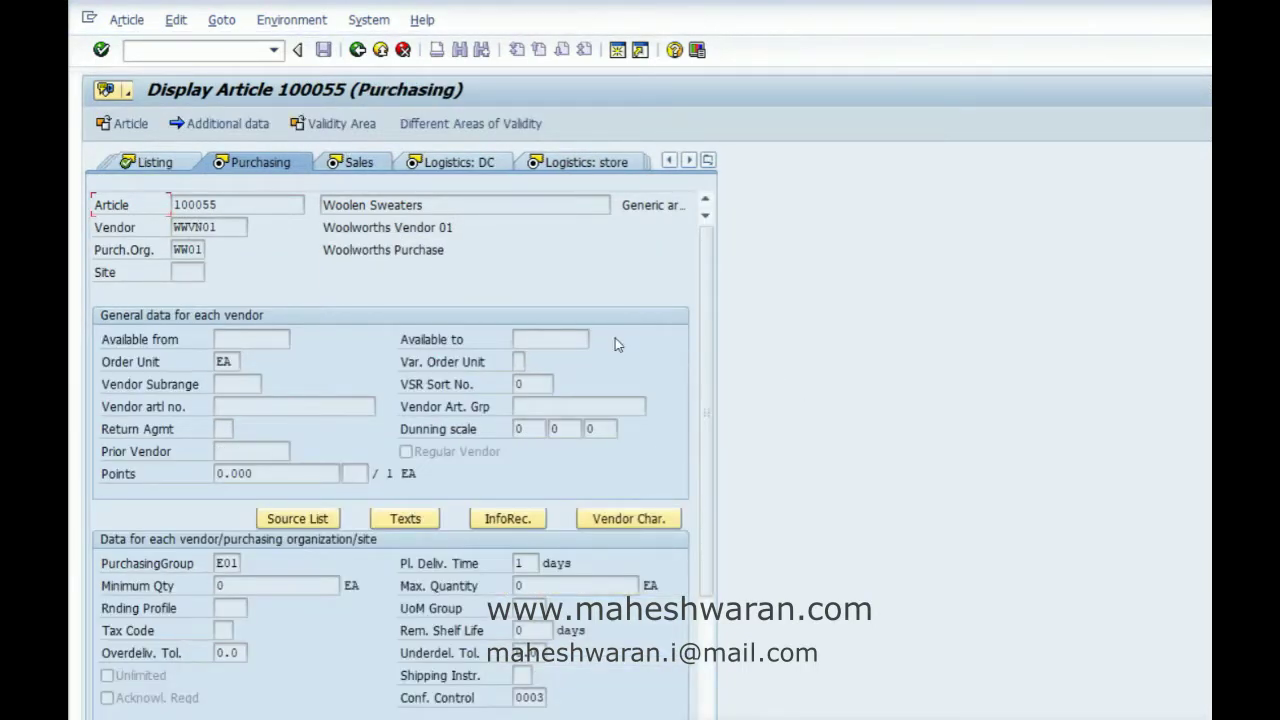
pyautogui.moveTo(697, 328); pyautogui.dragTo(710, 508)
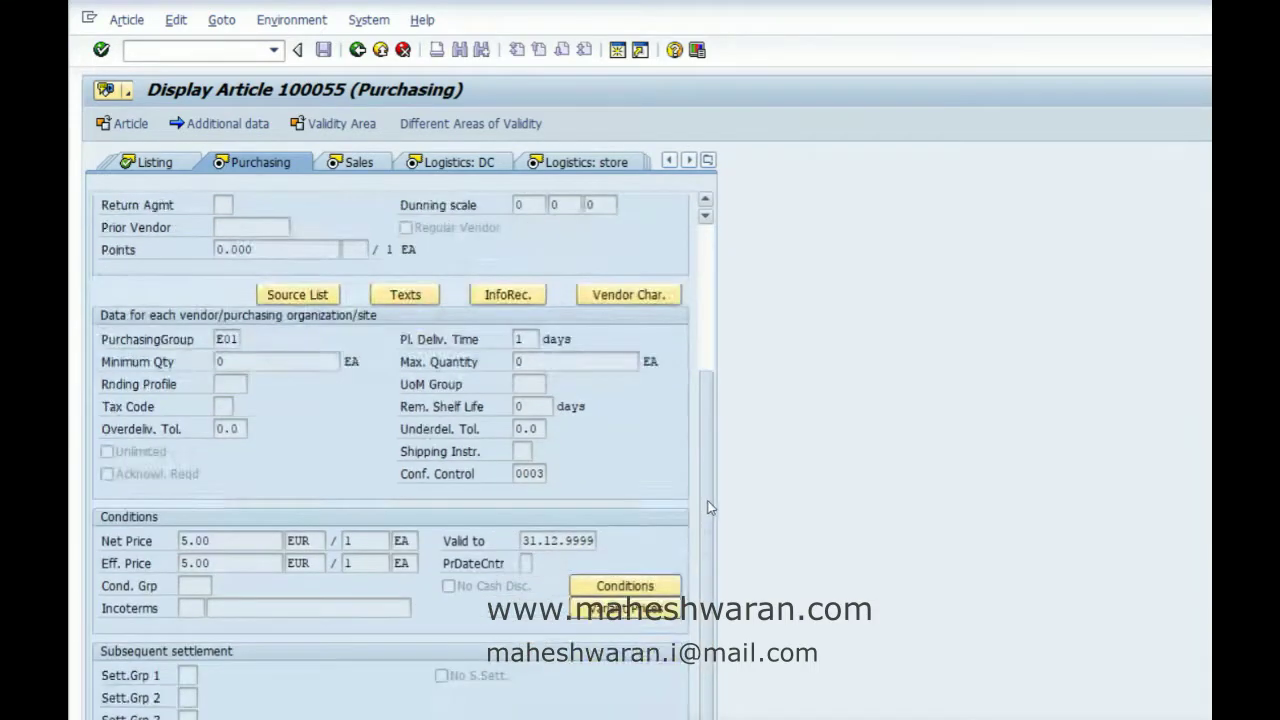
pyautogui.click(700, 215)
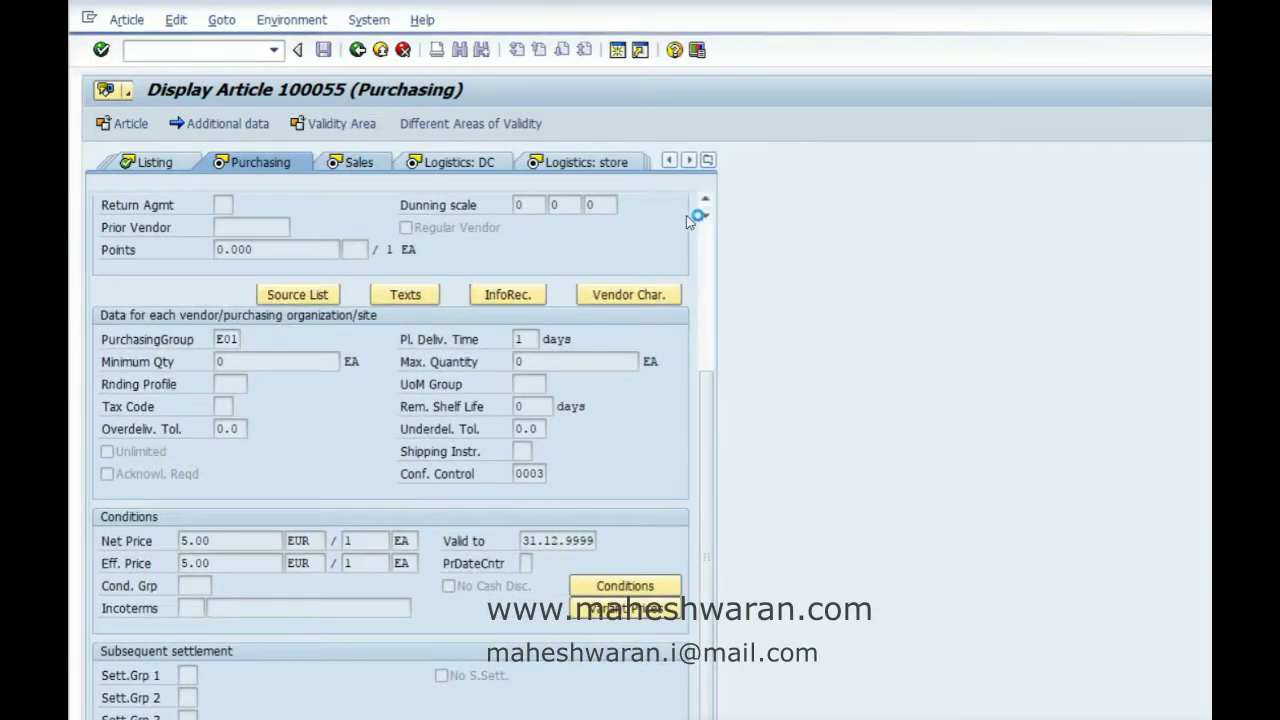
pyautogui.scroll(-5, 729, 371)
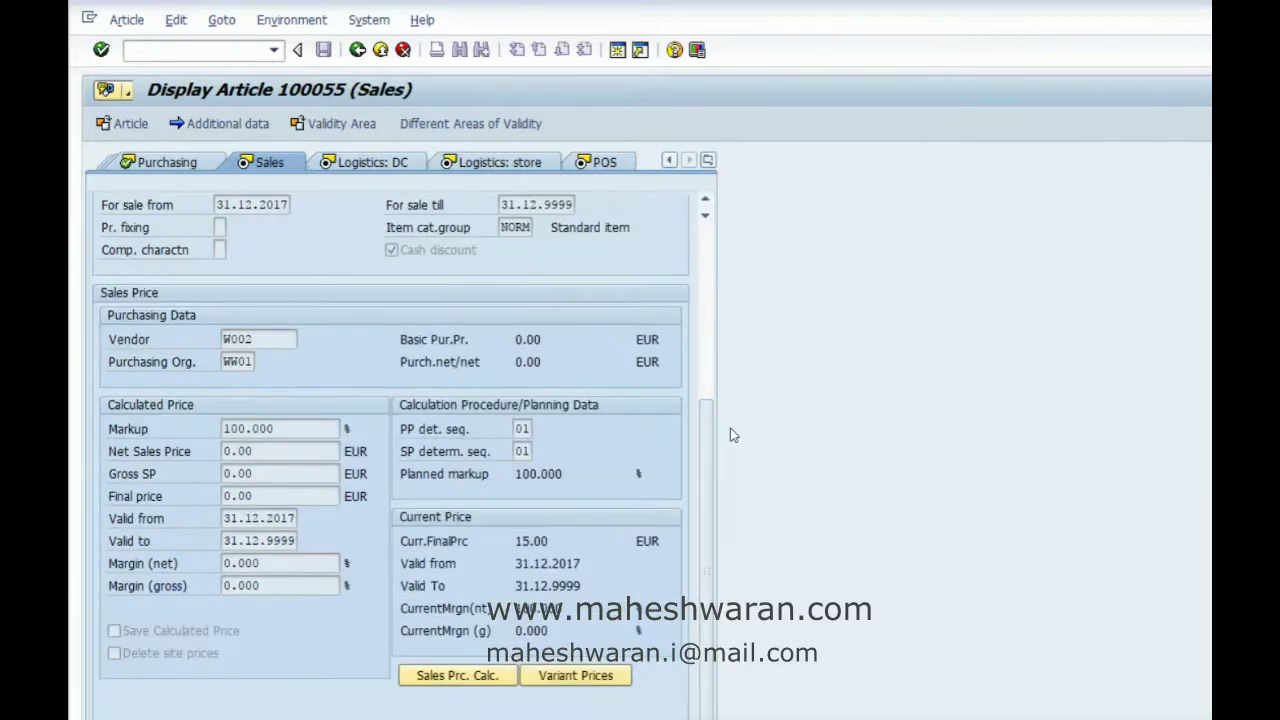
# Review the Logistics: DC, Logistics: Store and POS views of the displayed article
pyautogui.click(410, 167)
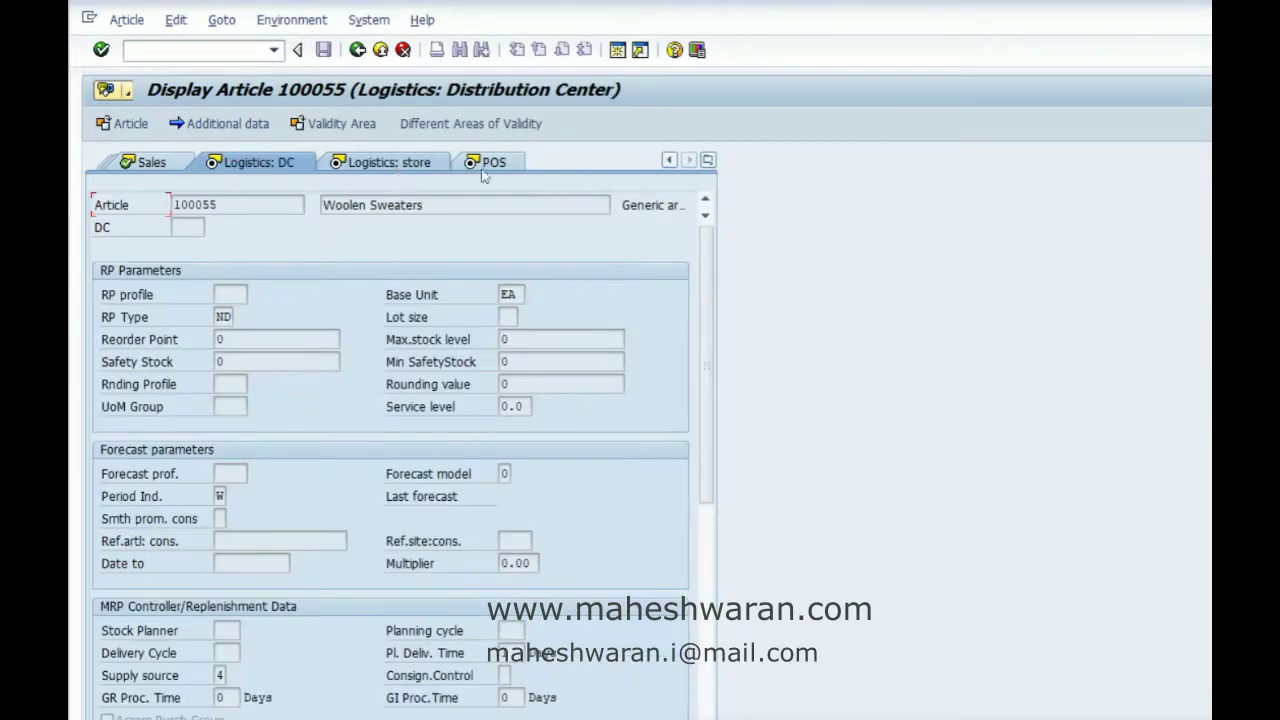
pyautogui.scroll(-4, 709, 263)
pyautogui.scroll(-8, 719, 445)
pyautogui.click(431, 165)
pyautogui.scroll(-12, 707, 252)
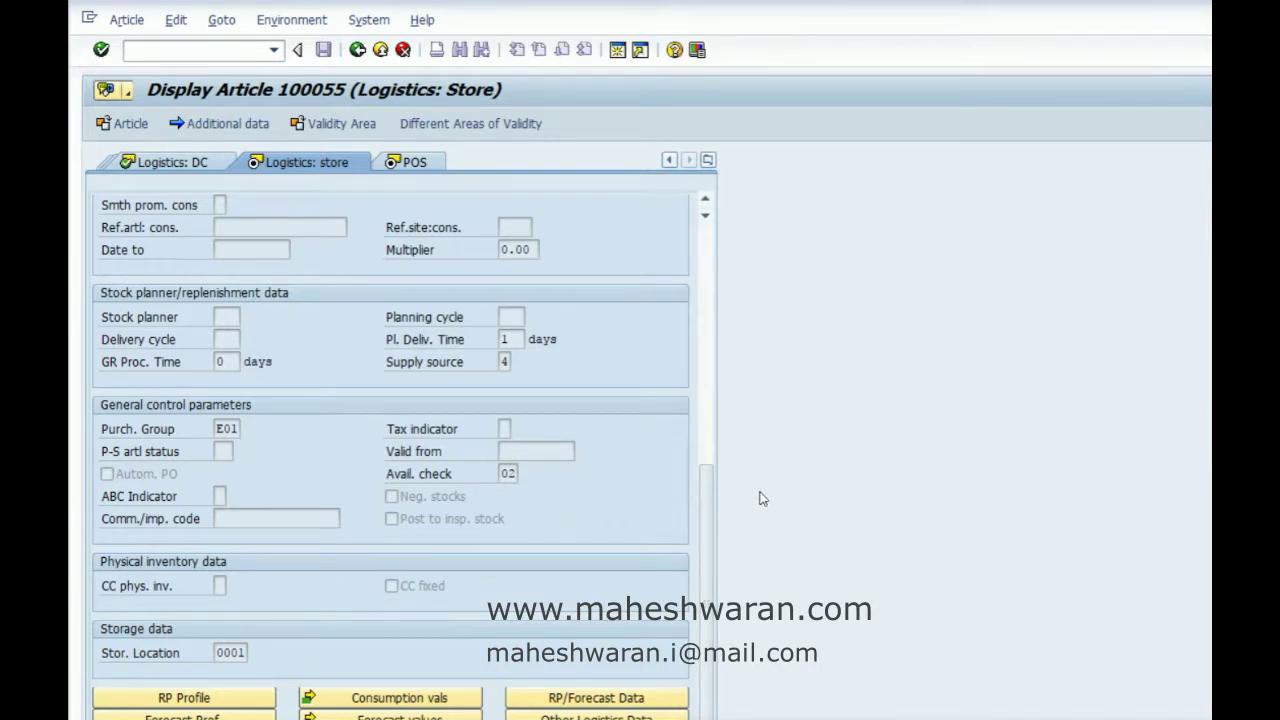
pyautogui.click(413, 164)
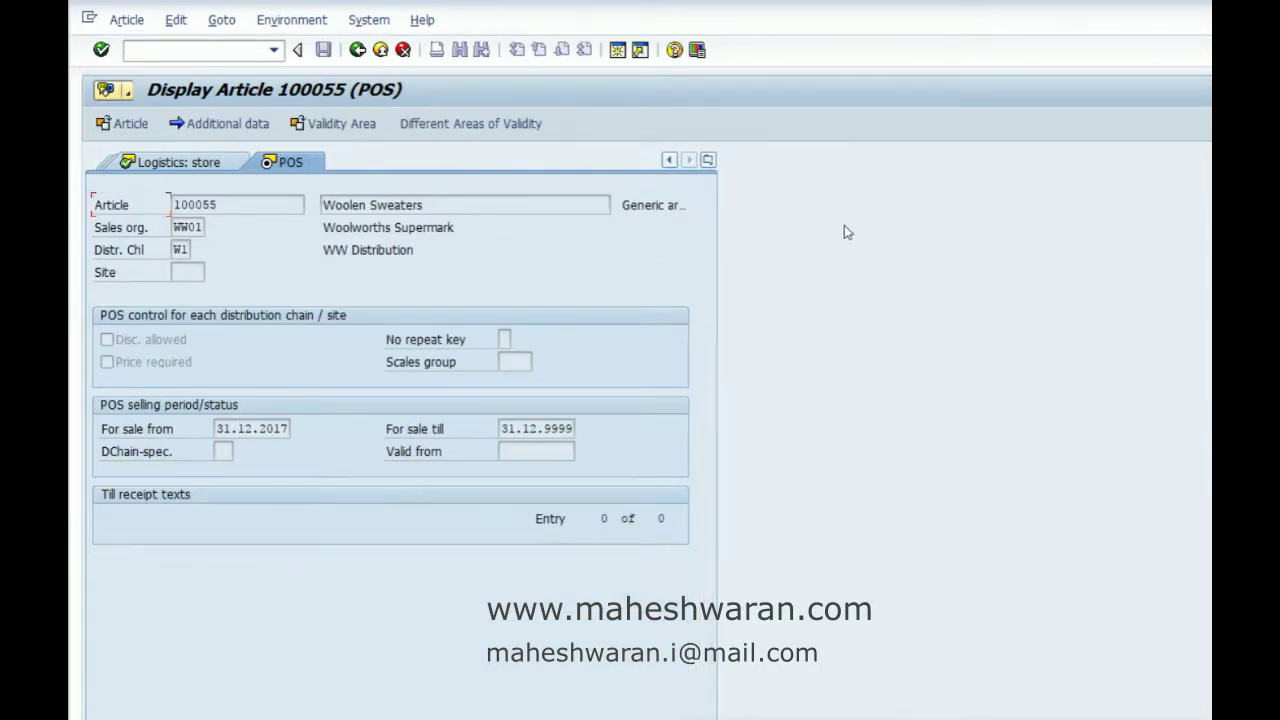
# Leave the display and open article 100055 in change mode with the Basic Data and Listing views selected
pyautogui.click(357, 49)
pyautogui.click(126, 19)
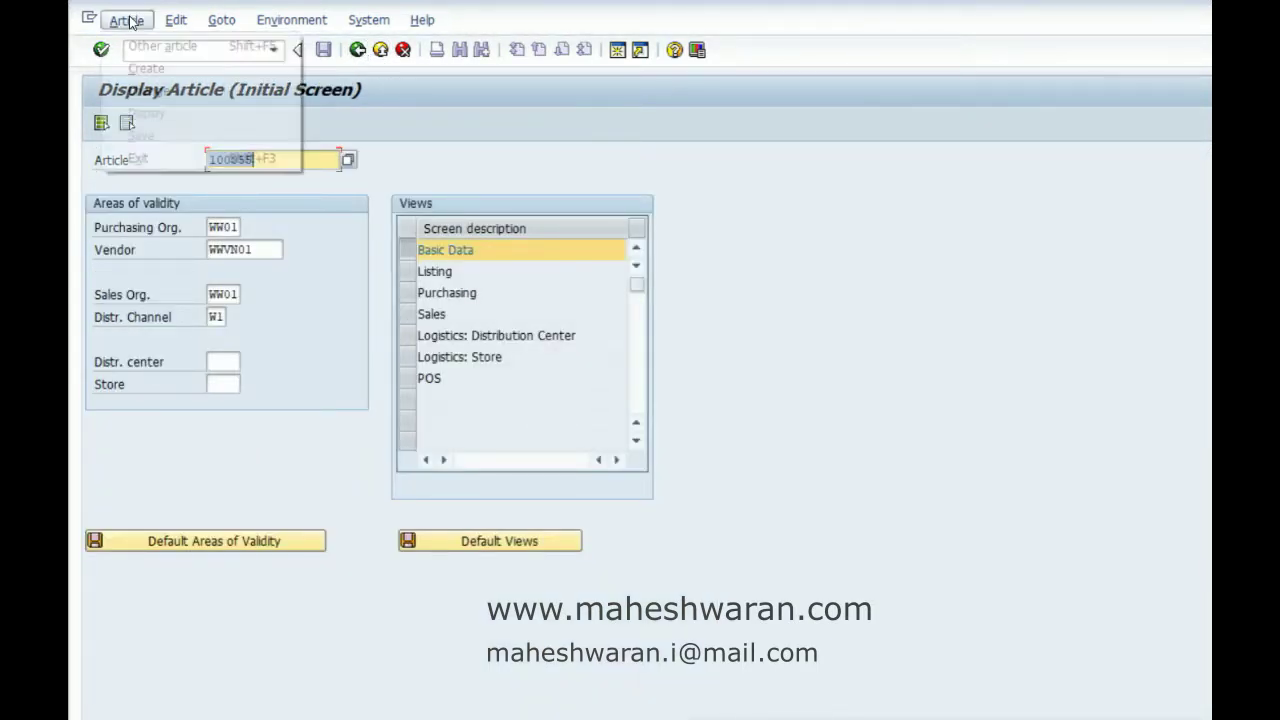
pyautogui.click(151, 89)
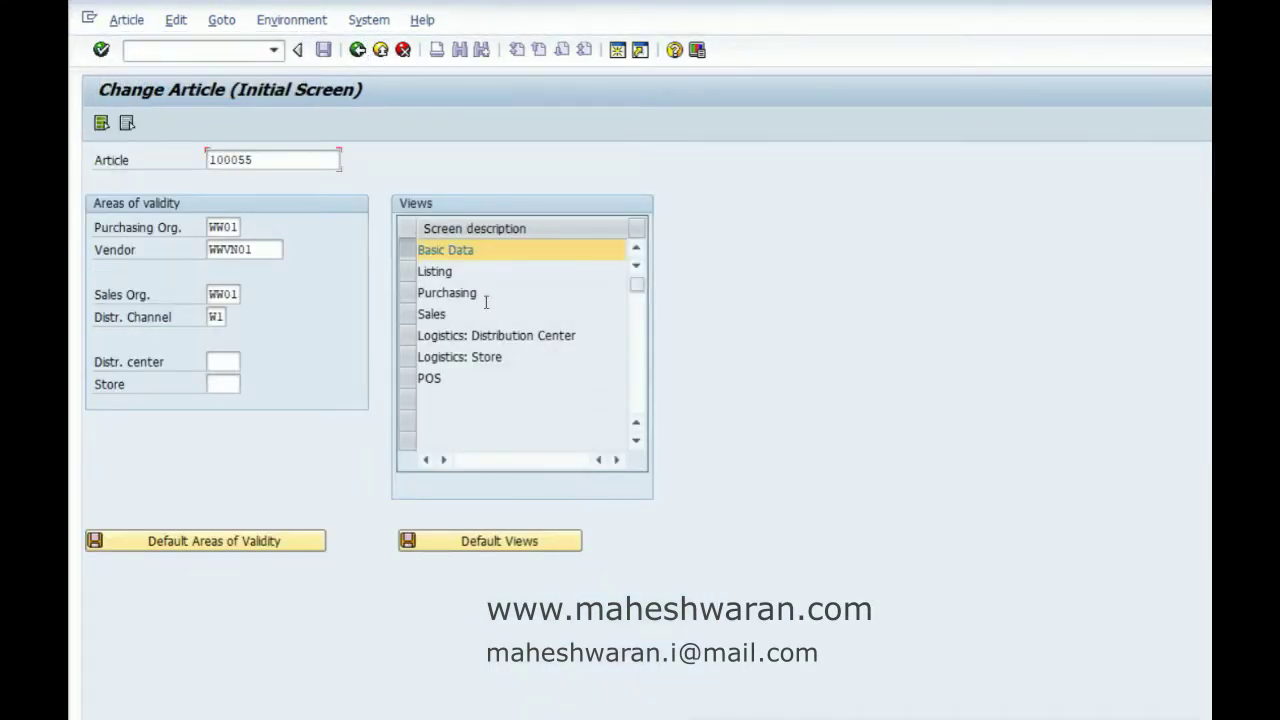
pyautogui.click(409, 271)
pyautogui.press('Return')
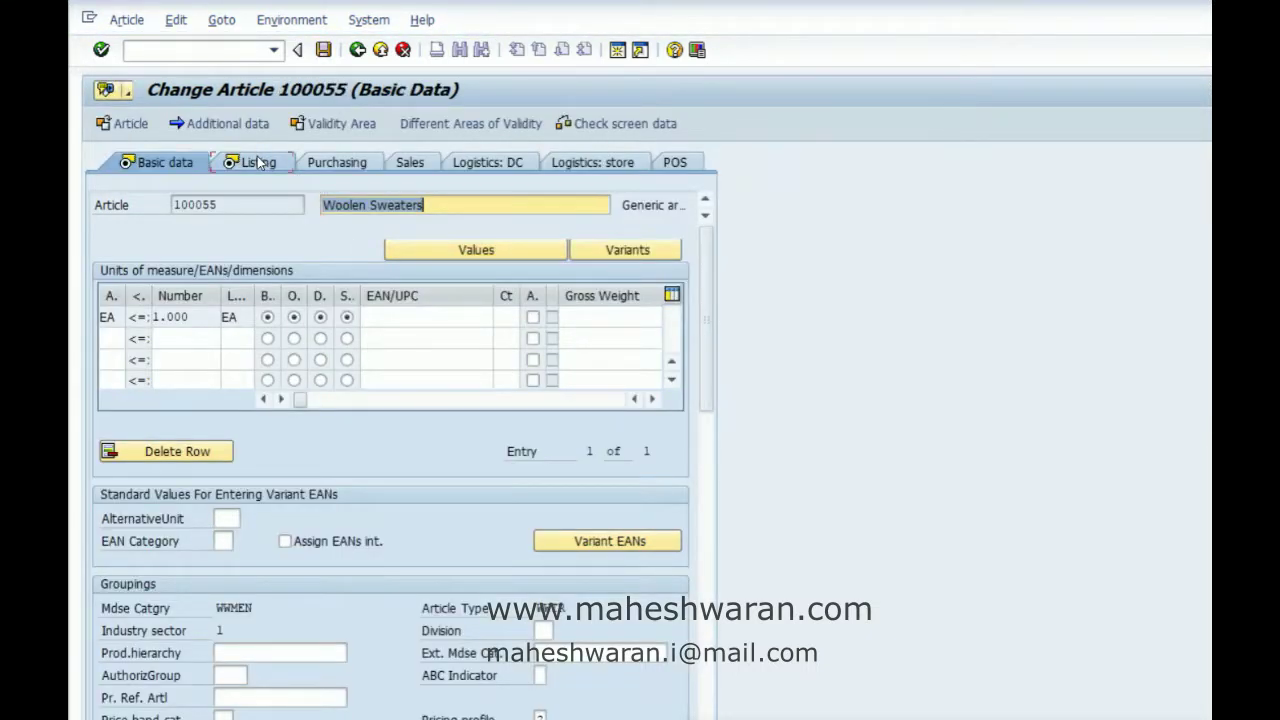
# In the Listing view, set the store listing procedure to 02
pyautogui.click(258, 162)
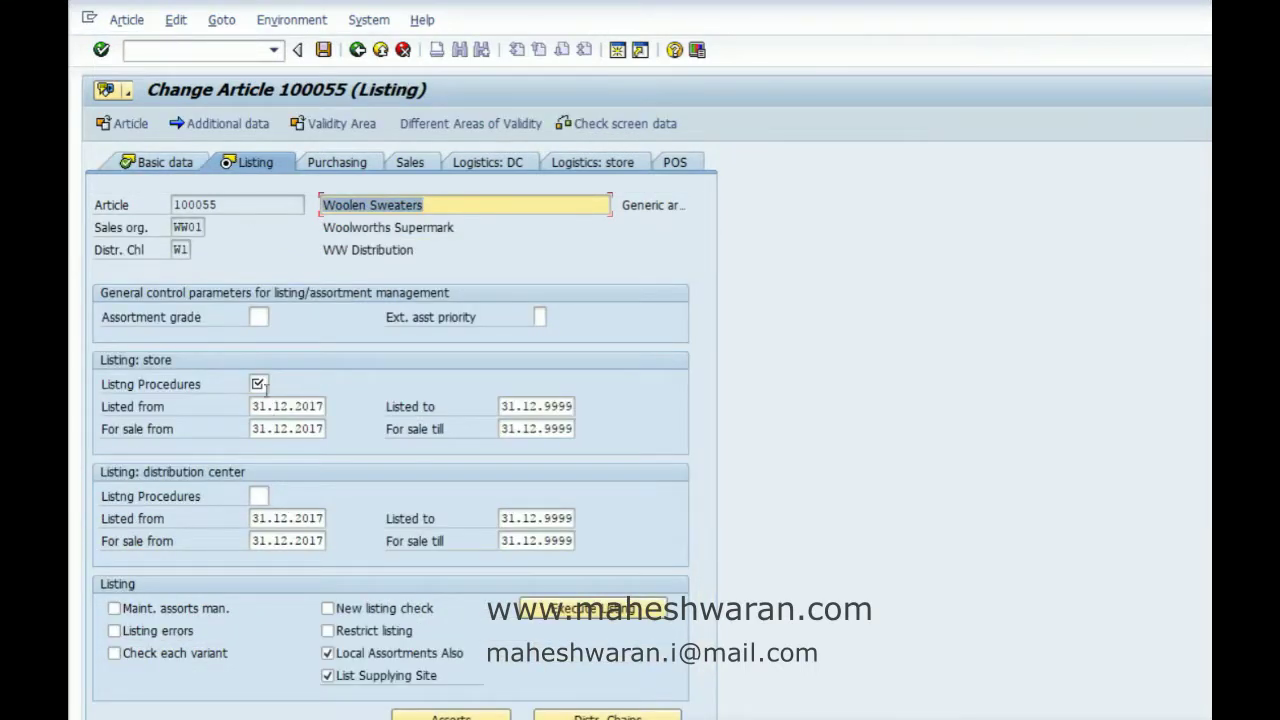
pyautogui.click(260, 384)
pyautogui.write('02')
pyautogui.press('Return')
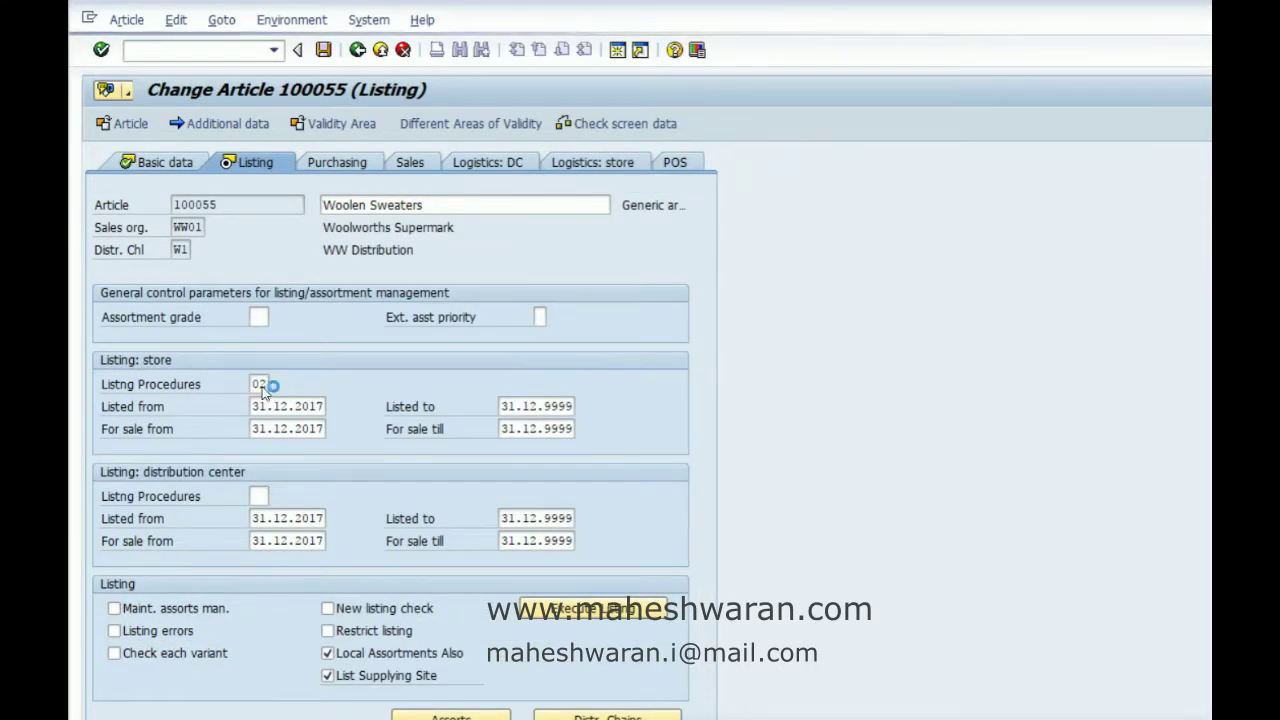
# Save the listing changes of article 100055 and reopen it in change mode in the Basic Data view
pyautogui.click(323, 50)
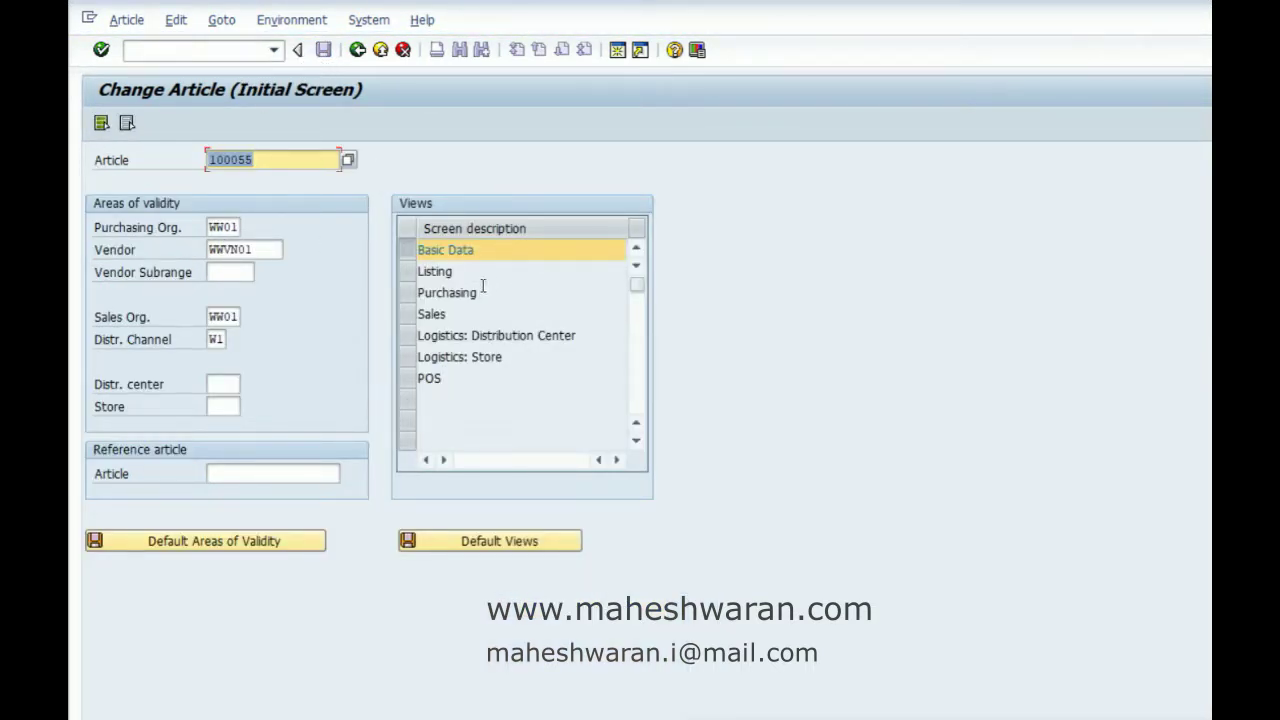
pyautogui.press('Return')
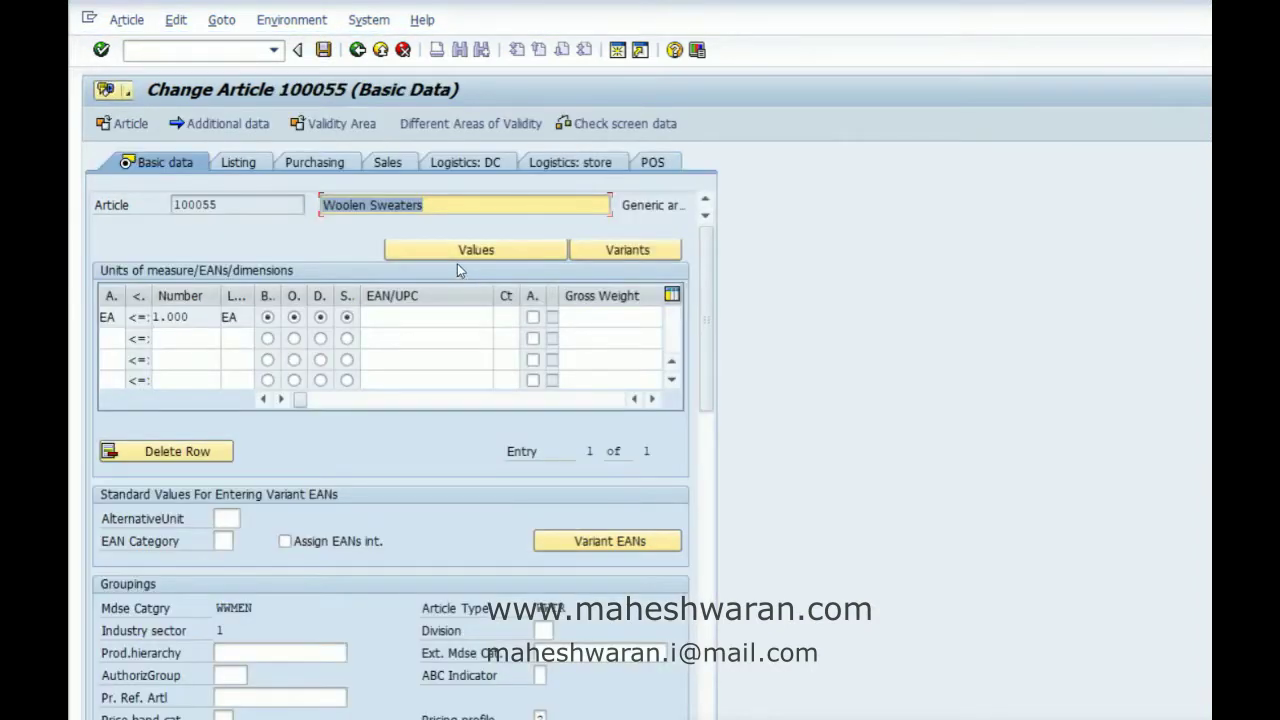
# Review the size and colour variants of Woolen Sweaters and their variant numbers, widening the Black column, and return to Basic Data
pyautogui.click(623, 250)
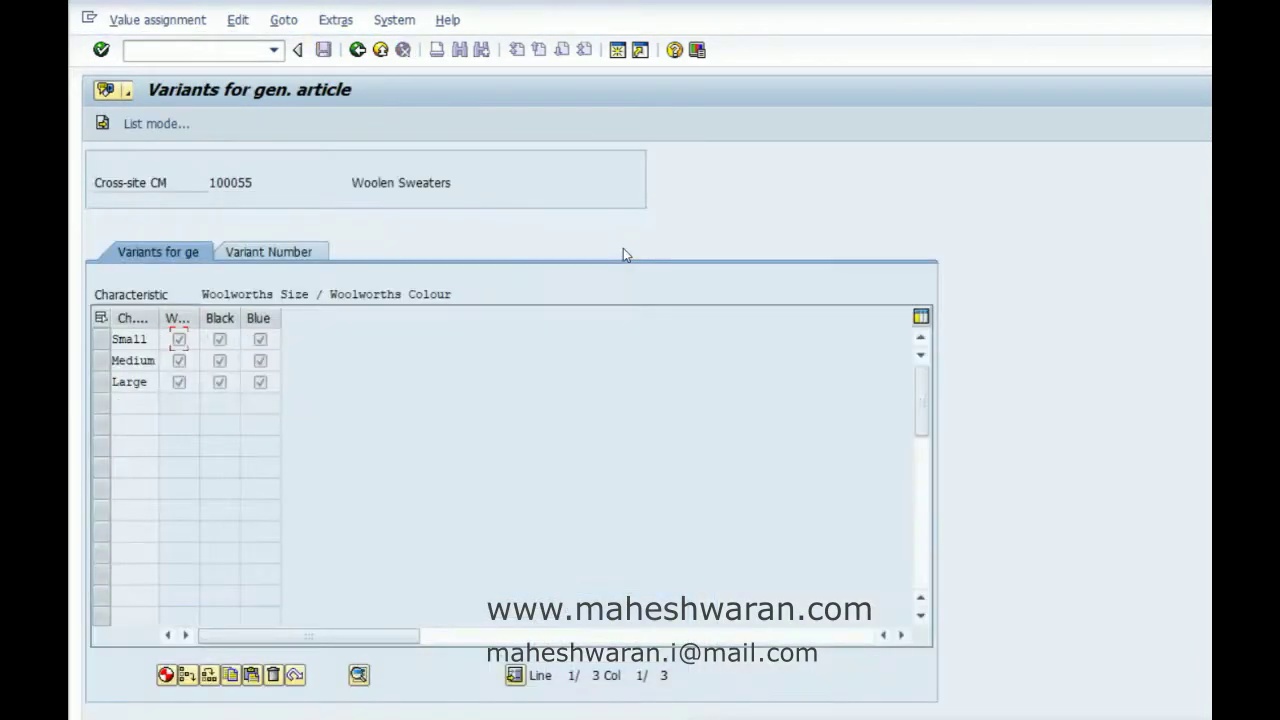
pyautogui.click(244, 251)
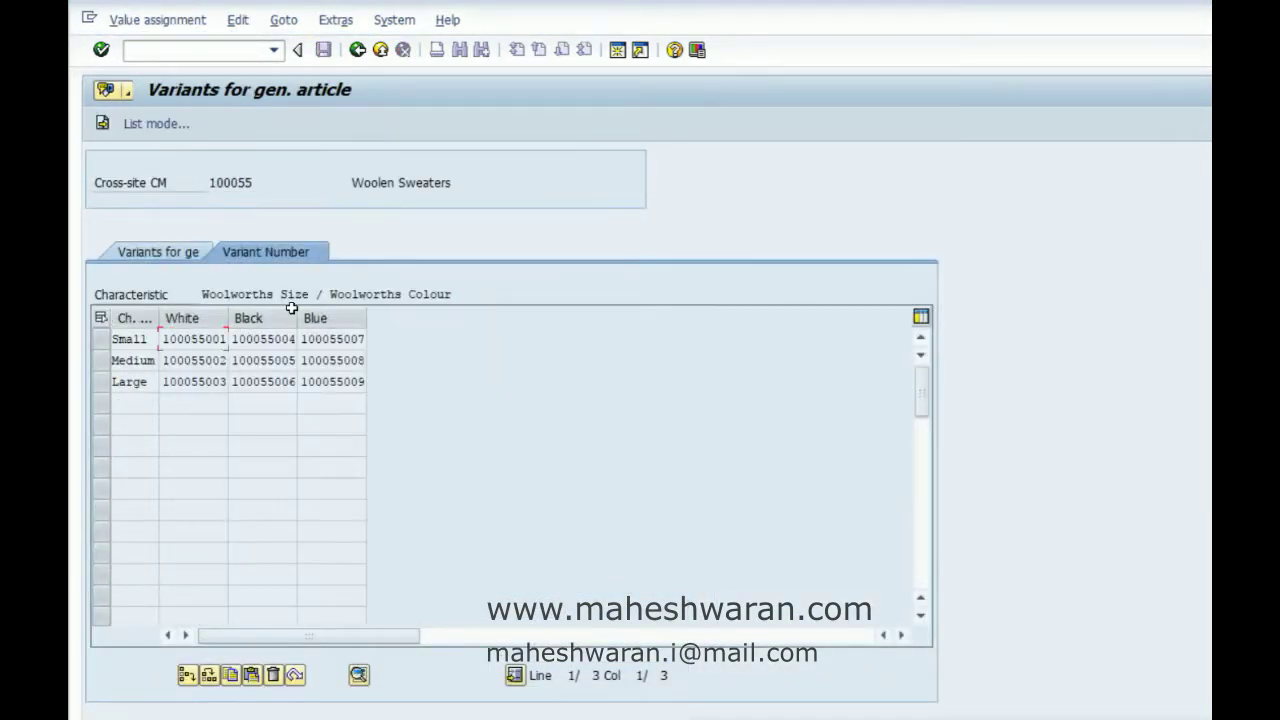
pyautogui.moveTo(297, 317); pyautogui.dragTo(410, 311)
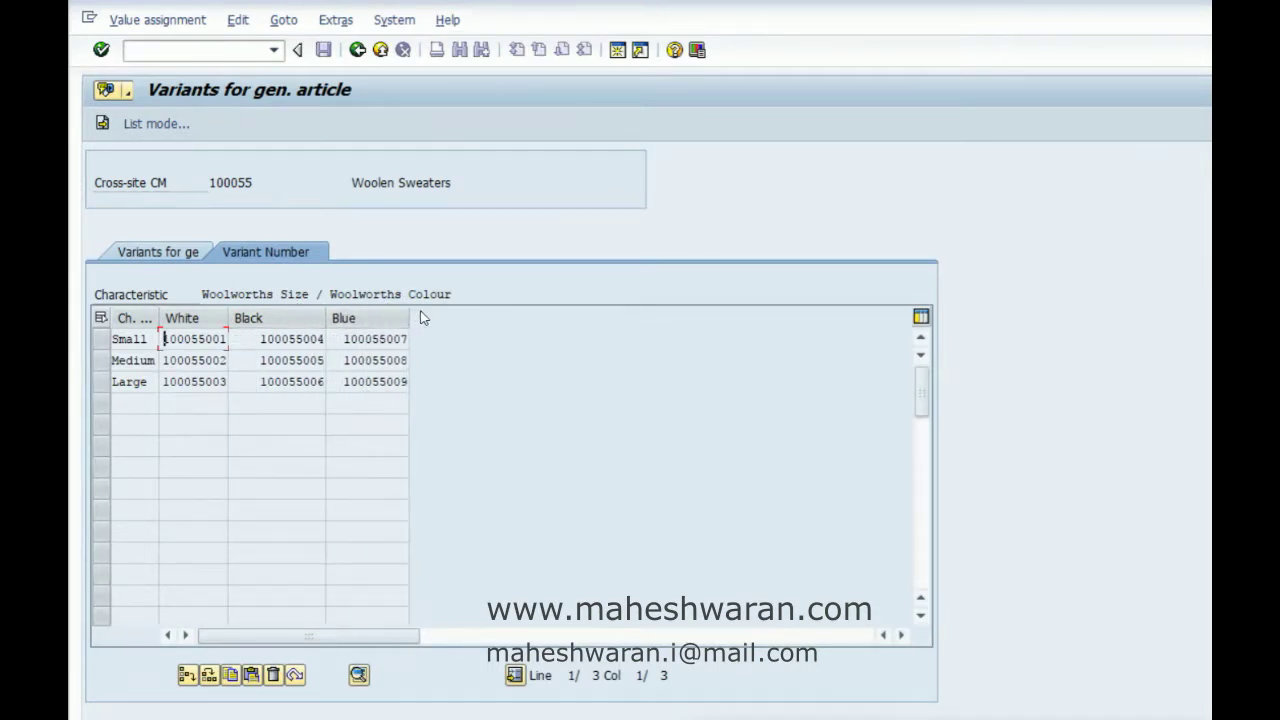
pyautogui.click(357, 50)
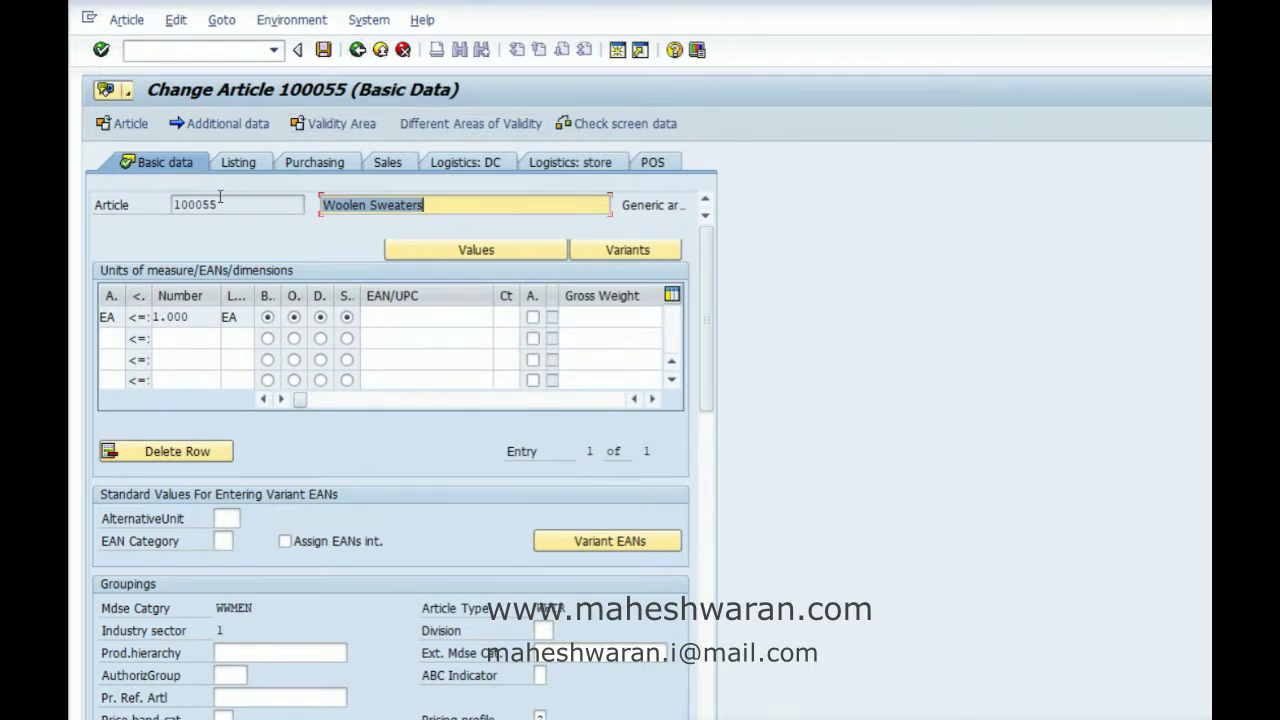
# Exit the article change without saving the data and return to the SAP Easy Access menu
pyautogui.moveTo(175, 206); pyautogui.dragTo(234, 206)
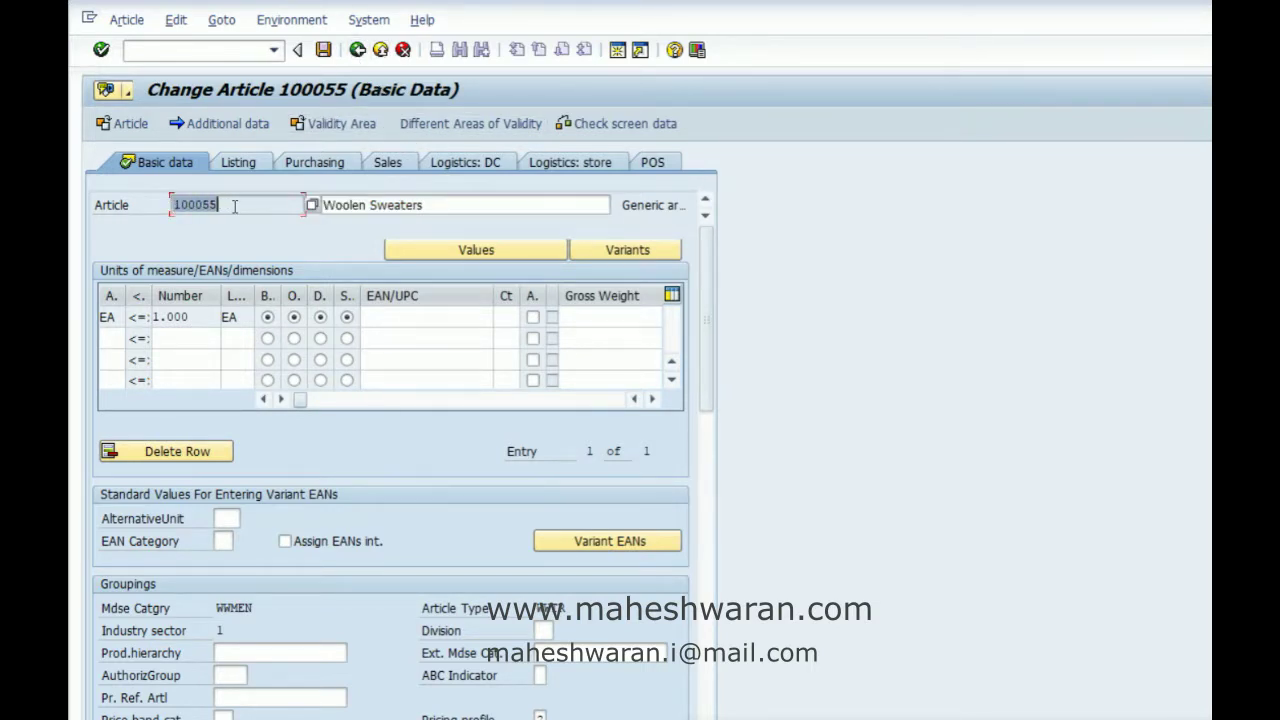
pyautogui.click(357, 50)
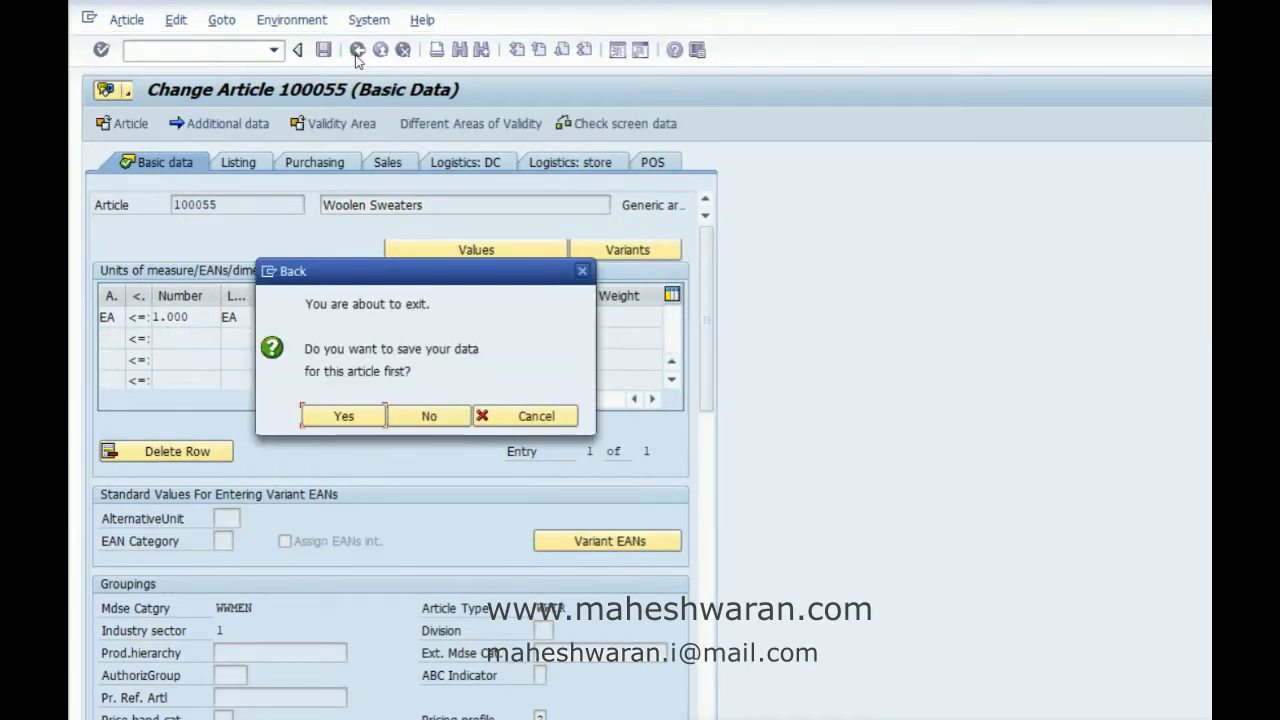
pyautogui.click(441, 416)
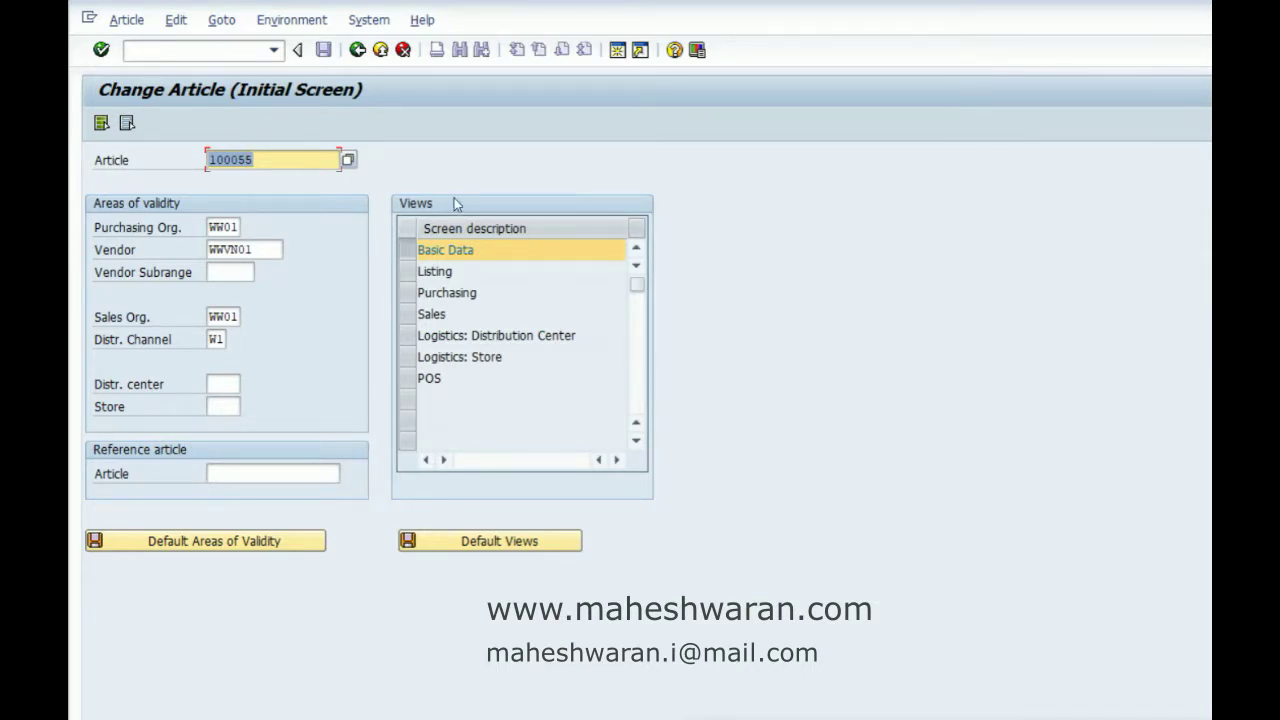
pyautogui.click(358, 50)
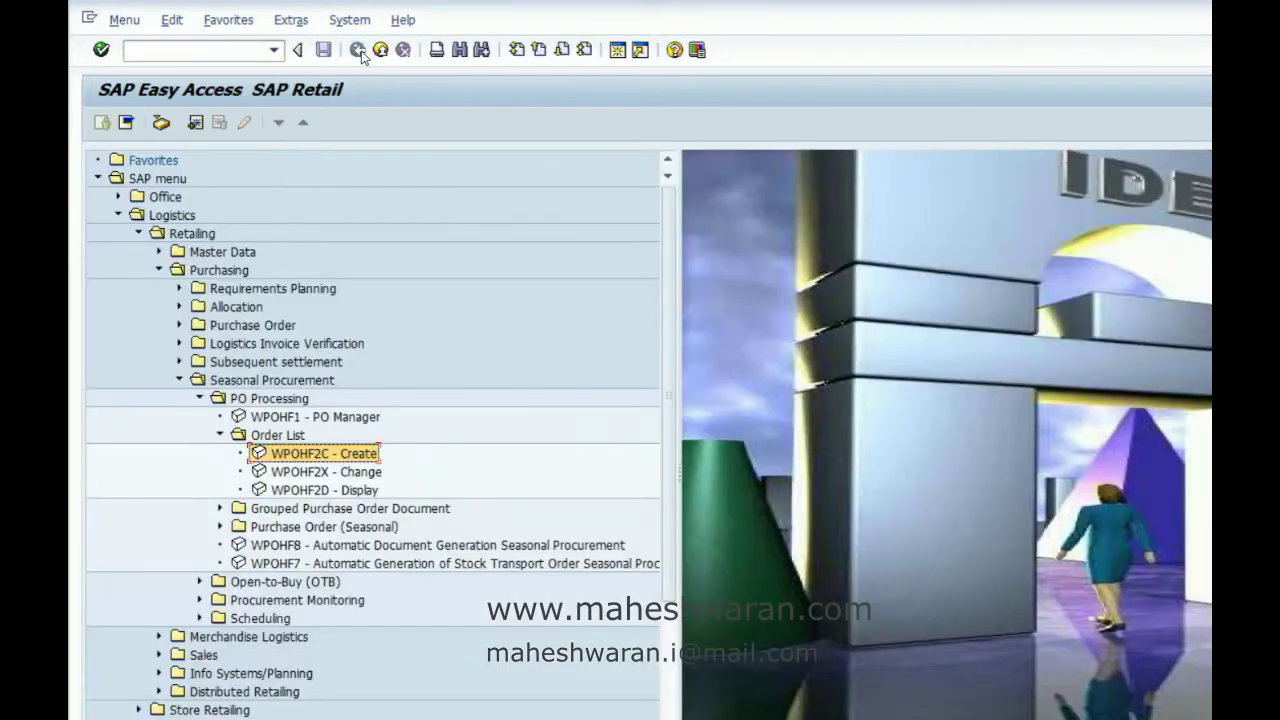
# Collapse the Purchasing folders and start the article copy transaction WRFMATCOPY from the Retailing article master data
pyautogui.click(220, 435)
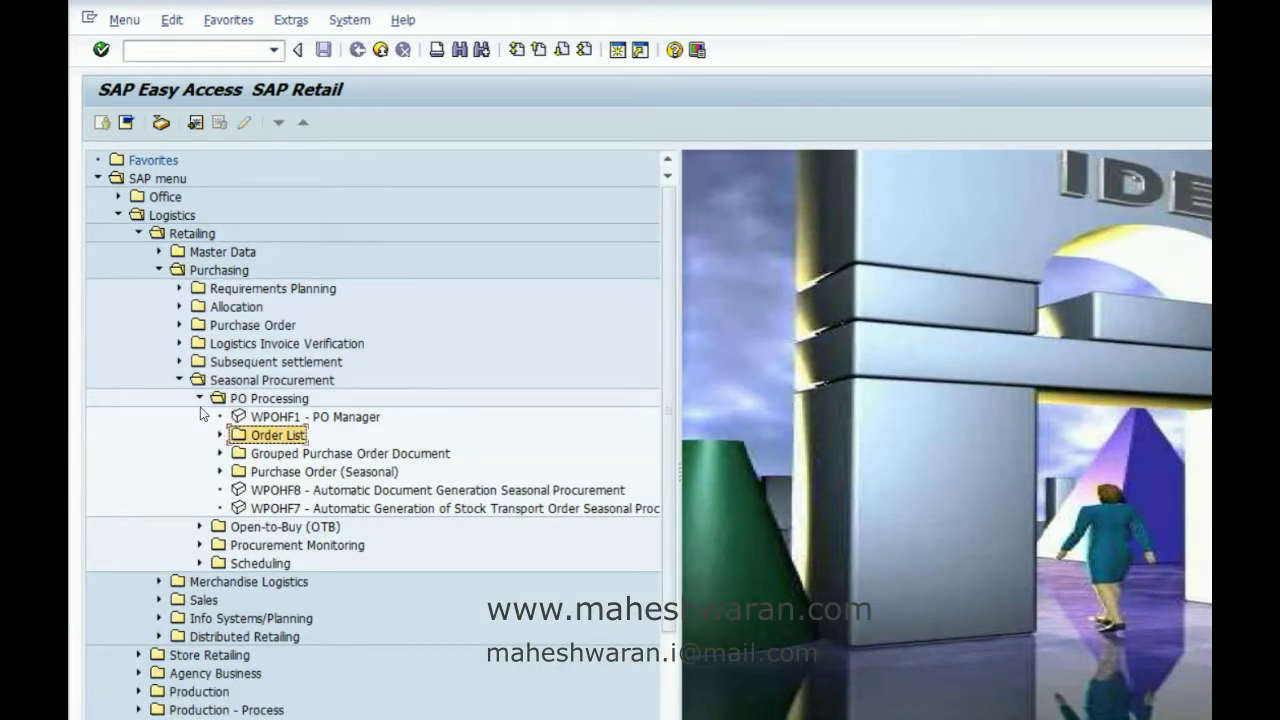
pyautogui.click(180, 380)
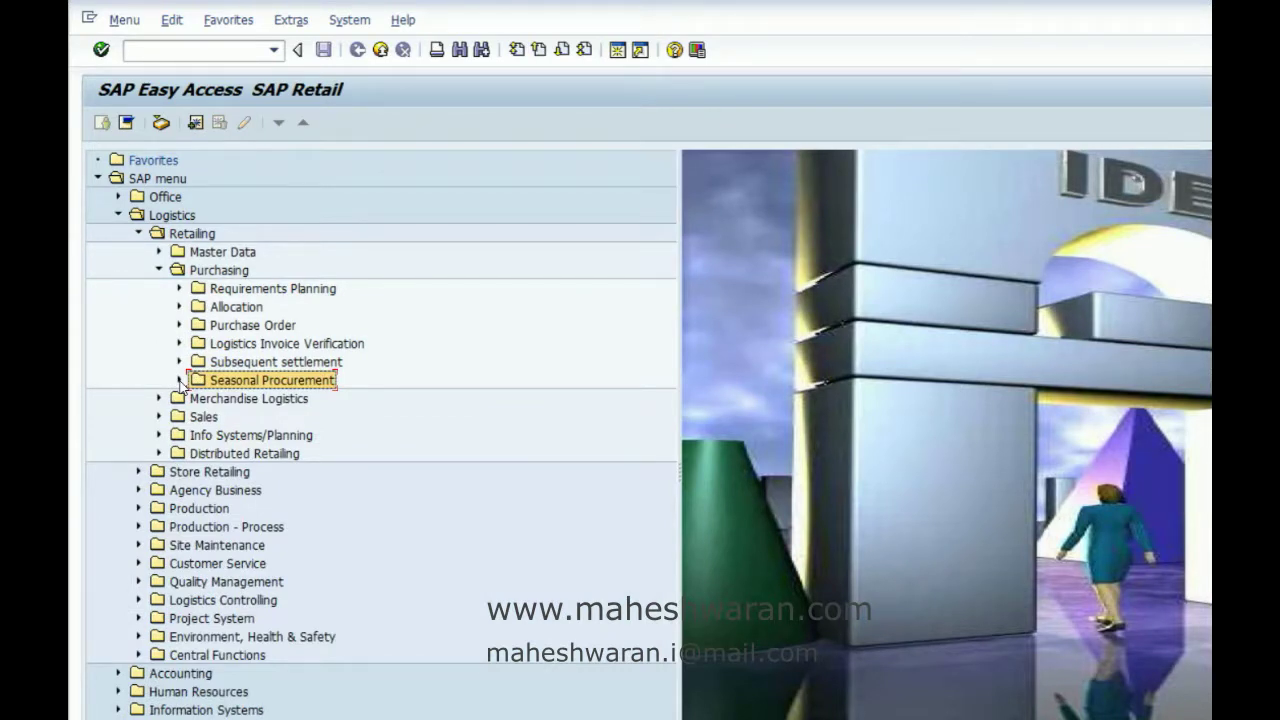
pyautogui.click(158, 270)
pyautogui.click(140, 234)
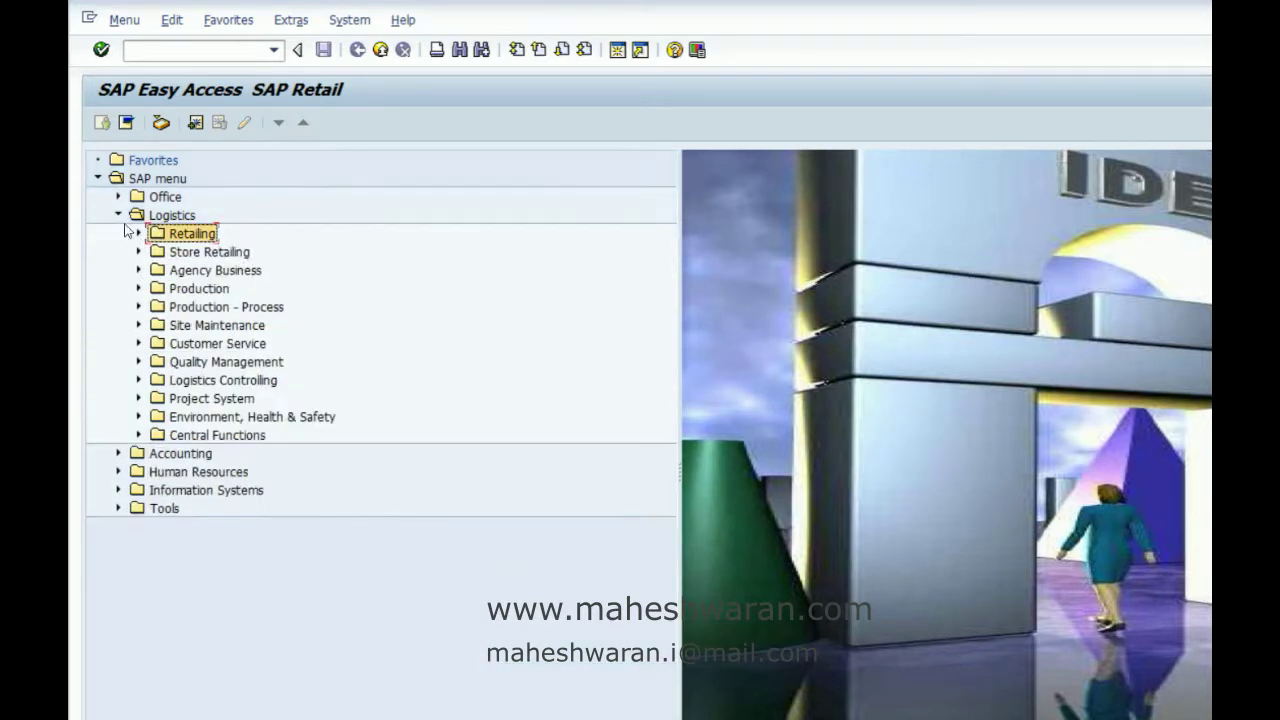
pyautogui.click(140, 234)
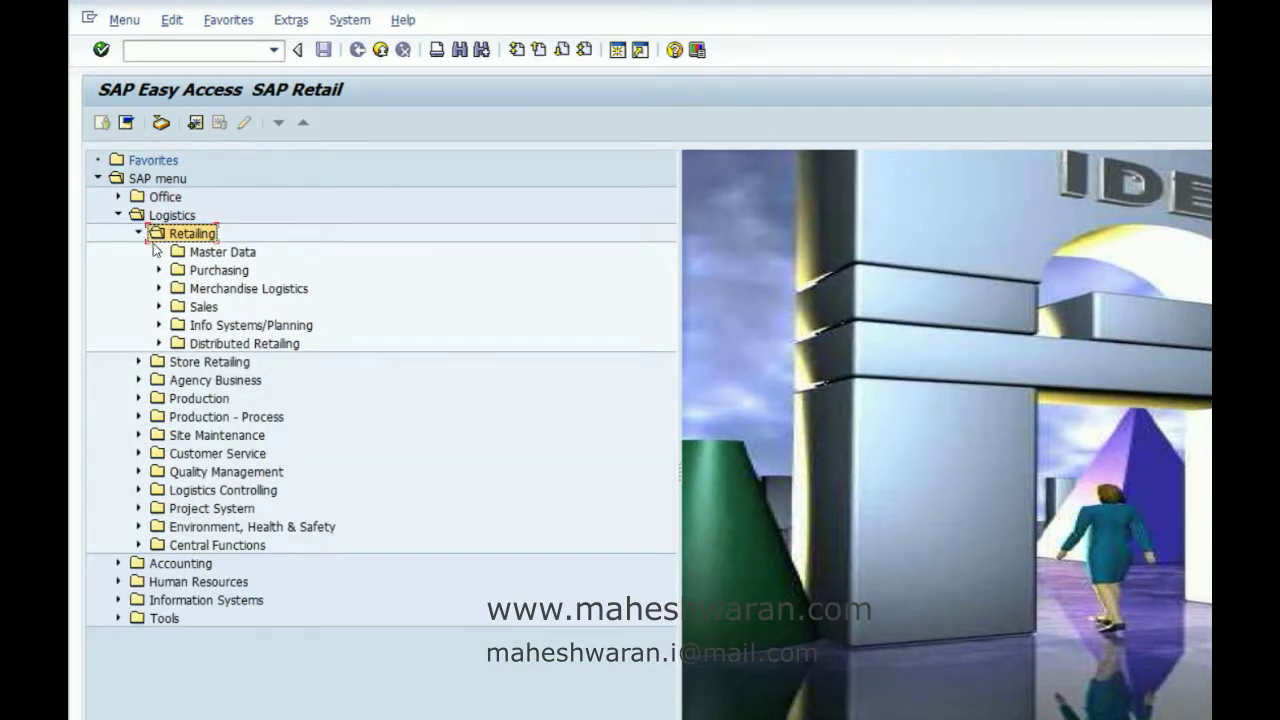
pyautogui.click(159, 251)
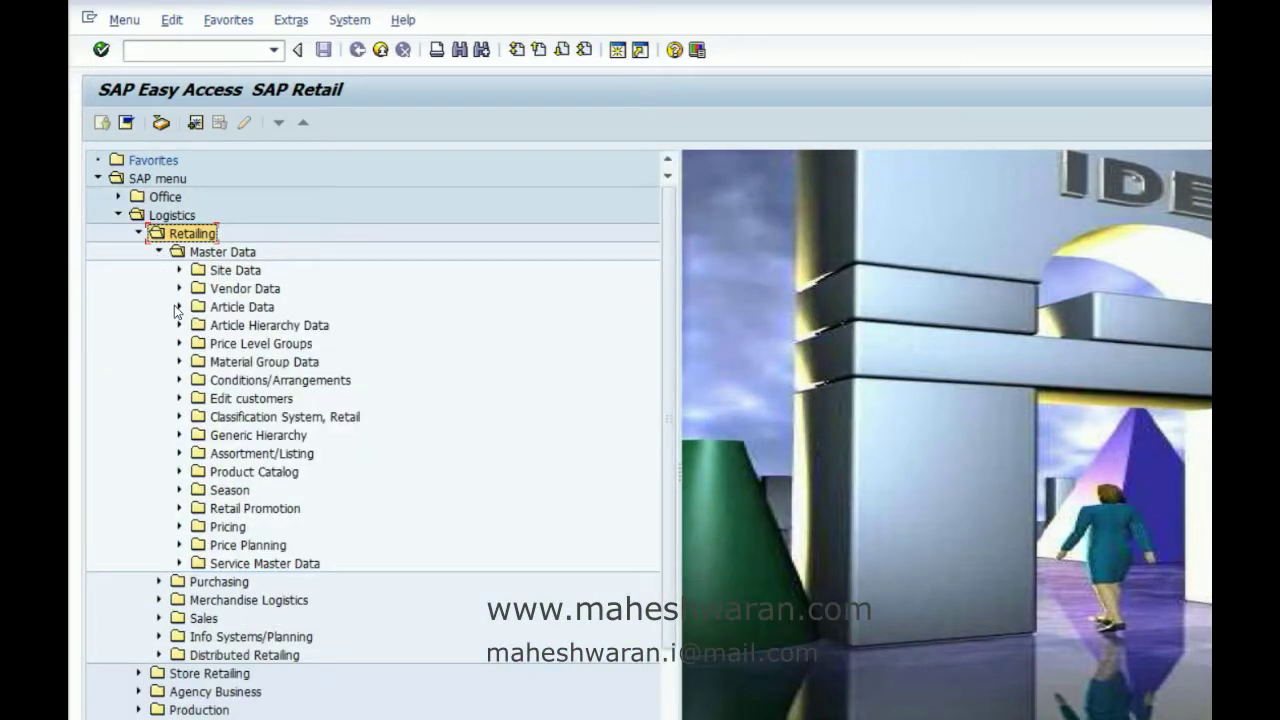
pyautogui.click(179, 307)
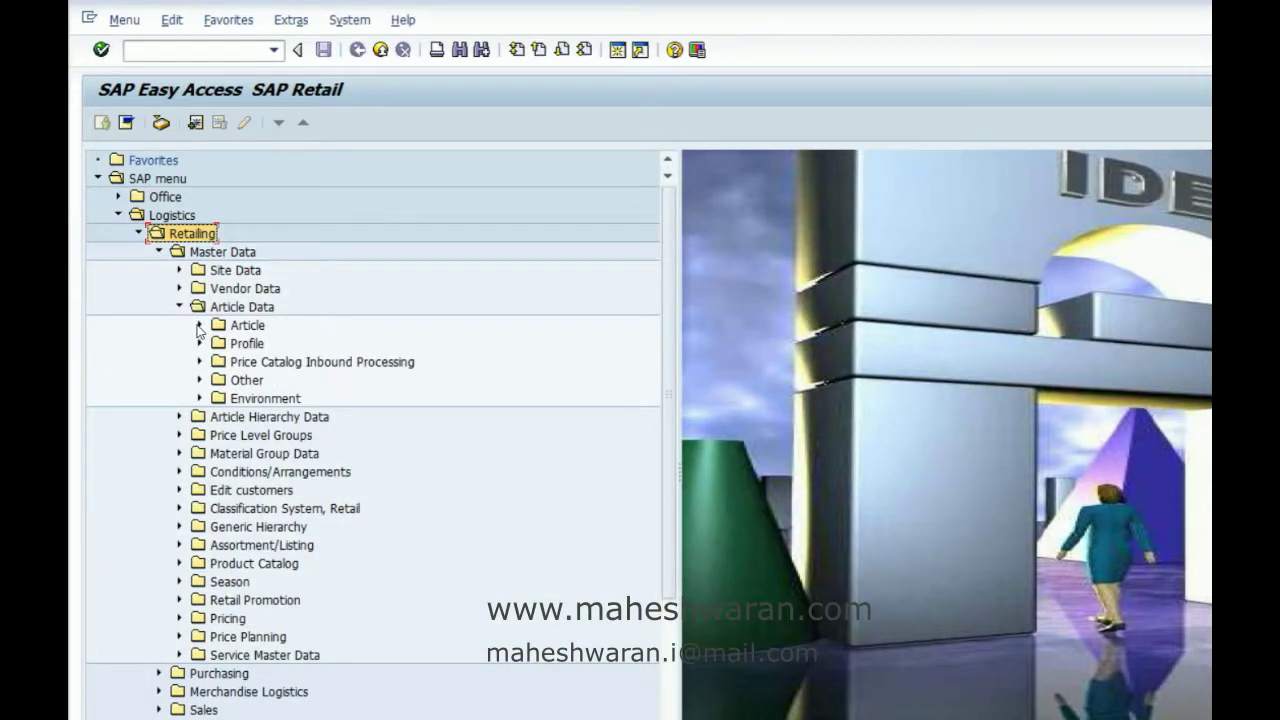
pyautogui.click(199, 325)
pyautogui.click(292, 402)
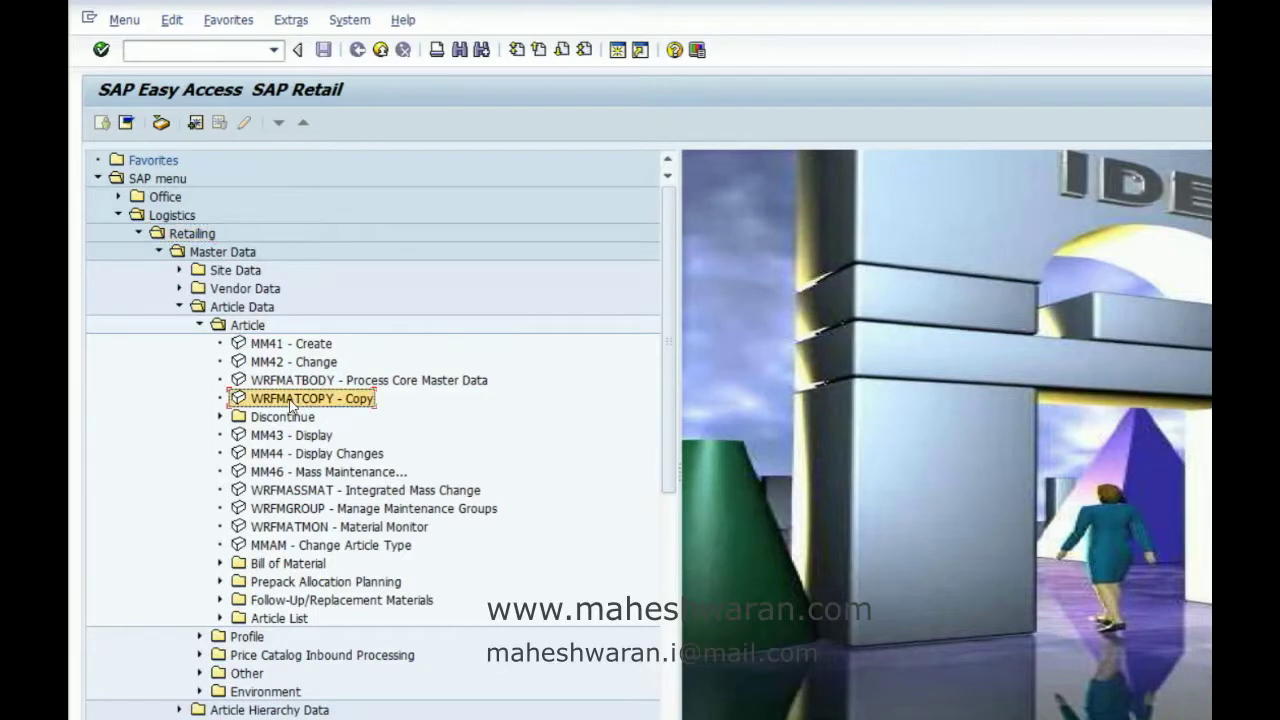
pyautogui.doubleClick(302, 402)
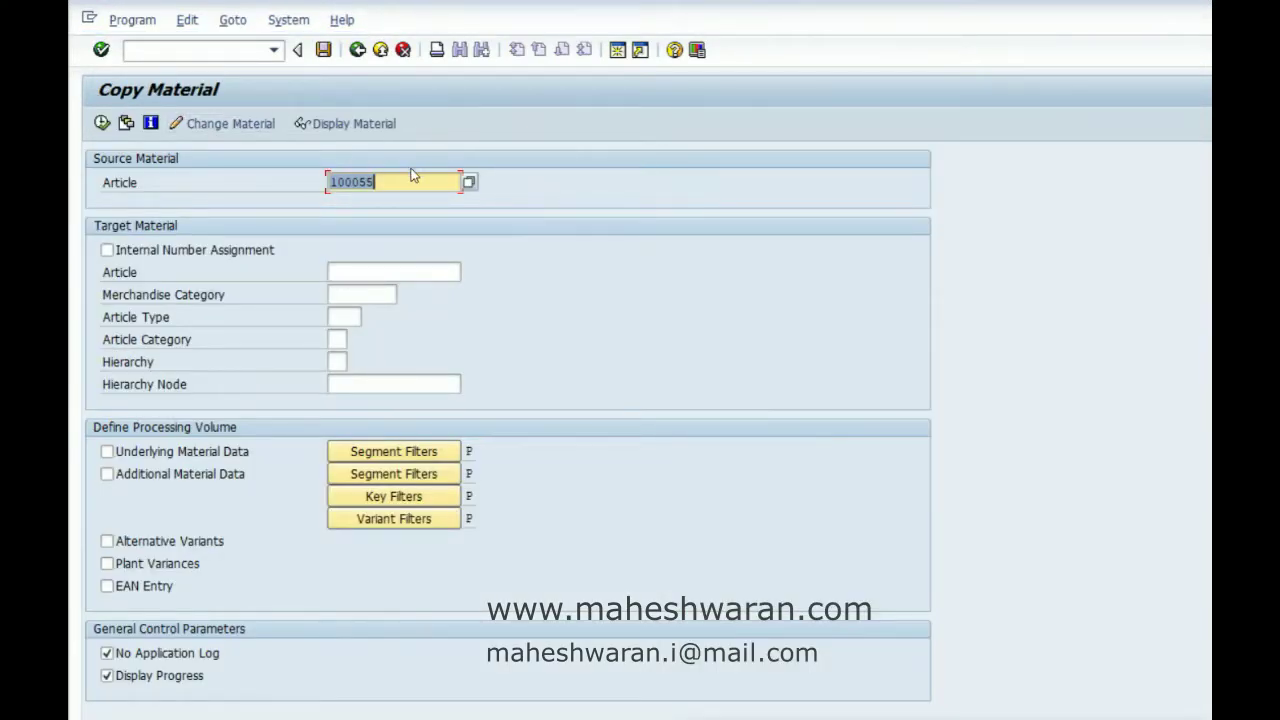
# Copy article 100055 using internal number assignment, including underlying material data, additional material data and alternative variants
pyautogui.click(397, 180)
pyautogui.click(107, 250)
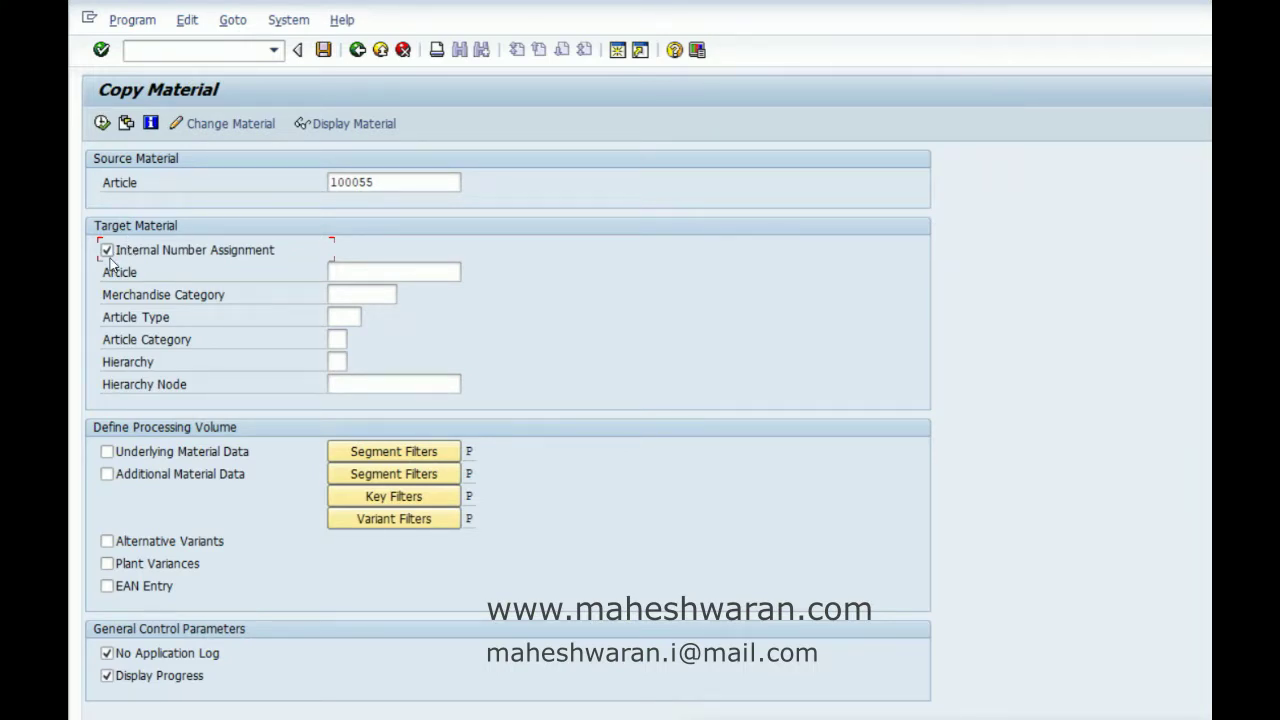
pyautogui.click(107, 452)
pyautogui.click(107, 541)
pyautogui.click(107, 476)
pyautogui.click(102, 124)
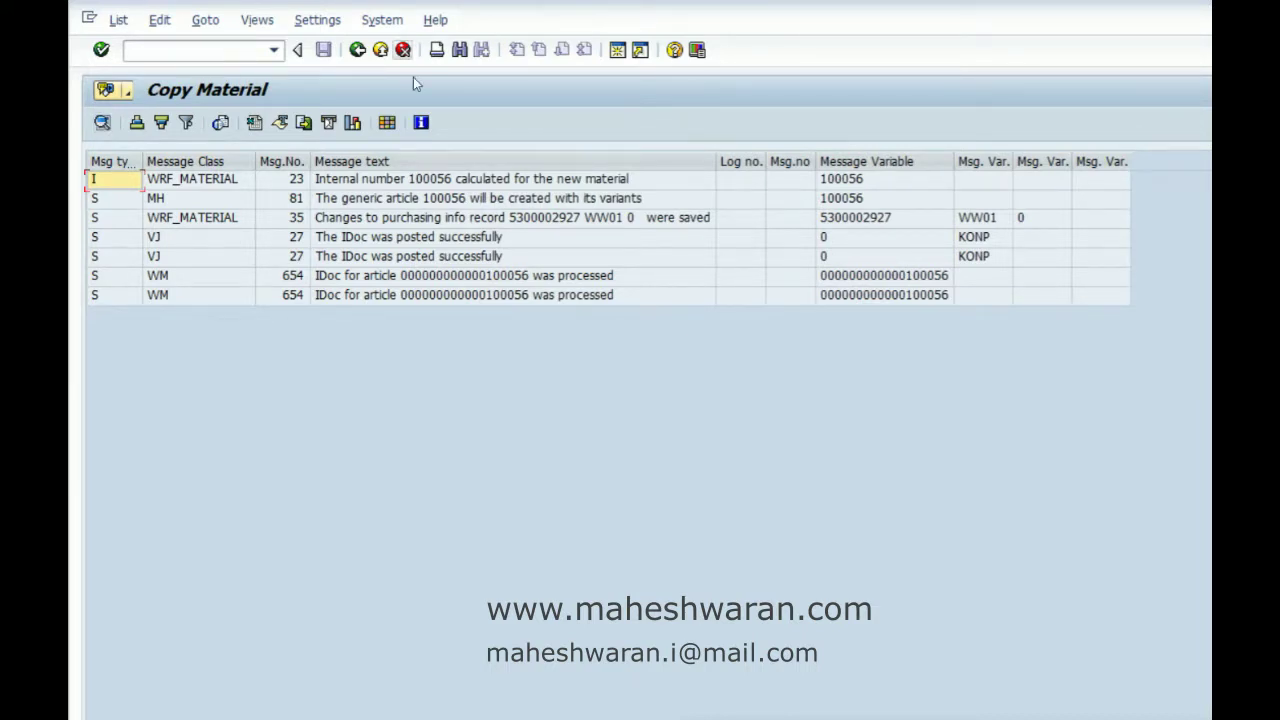
# Switch to transaction MM42 and open the copied article 100056 in change mode
pyautogui.click(238, 49)
pyautogui.write('/n')
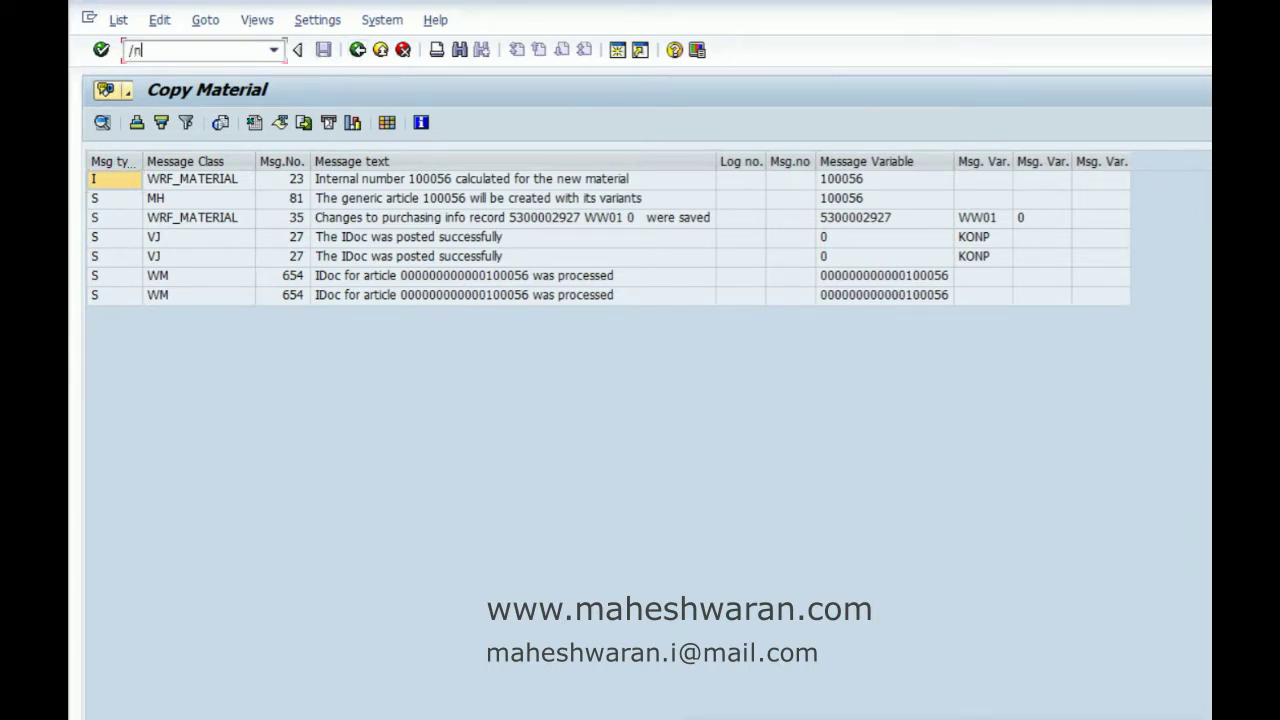
pyautogui.write('mm42')
pyautogui.press('Return')
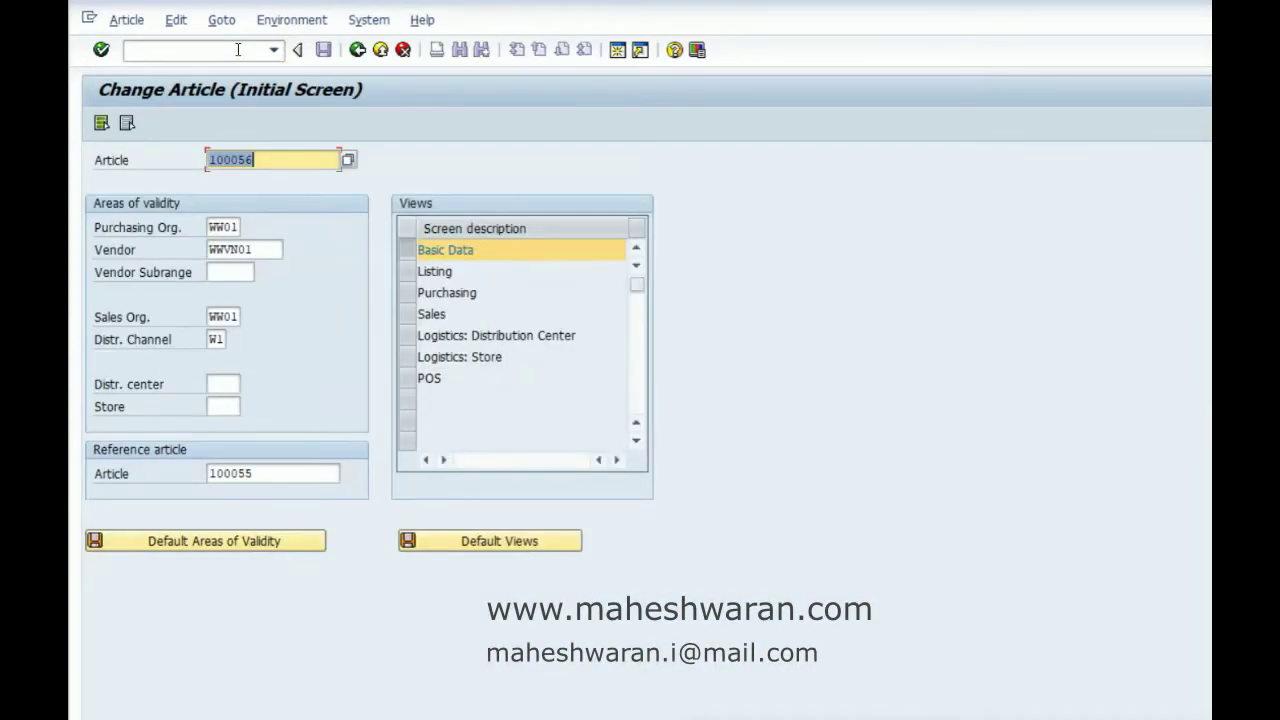
pyautogui.doubleClick(543, 264)
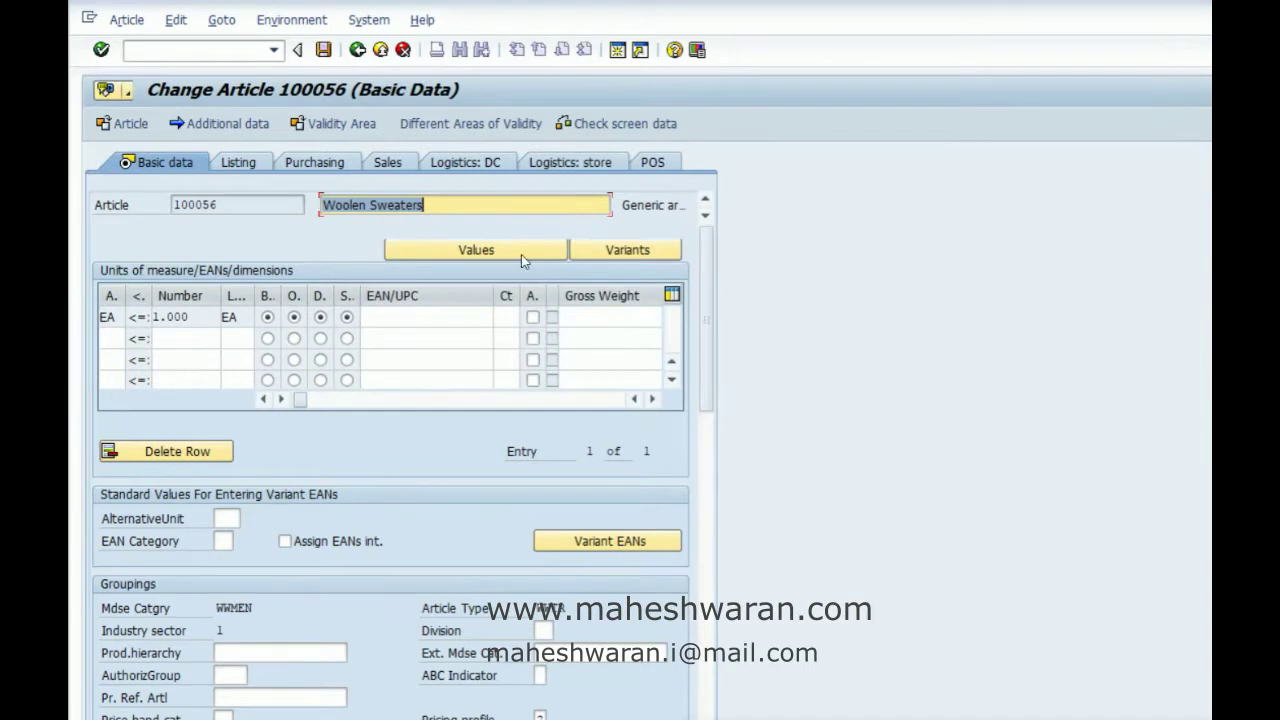
# Change the article description to Woolen Gloves and save the article
pyautogui.click(451, 205)
pyautogui.hotkey('shift', 'Left')
pyautogui.hotkey('shift', 'Left')
pyautogui.hotkey('shift', 'Left')
pyautogui.hotkey('shift', 'Left')
pyautogui.hotkey('shift', 'Left')
pyautogui.hotkey('shift', 'Left')
pyautogui.hotkey('shift', 'Left')
pyautogui.hotkey('shift', 'Left')
pyautogui.press('BackSpace')
pyautogui.write('loves')
pyautogui.press('Left')
pyautogui.press('Left')
pyautogui.press('Left')
pyautogui.press('Left')
pyautogui.press('Left')
pyautogui.write('G')
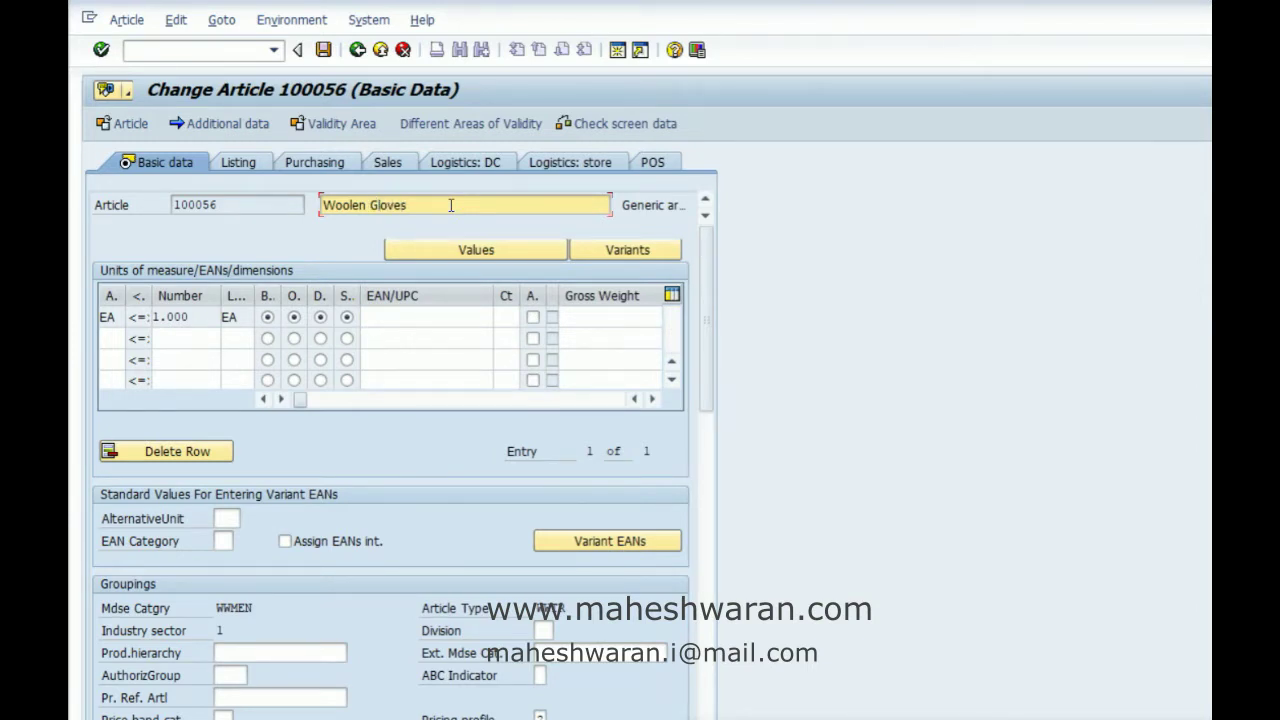
pyautogui.press('Return')
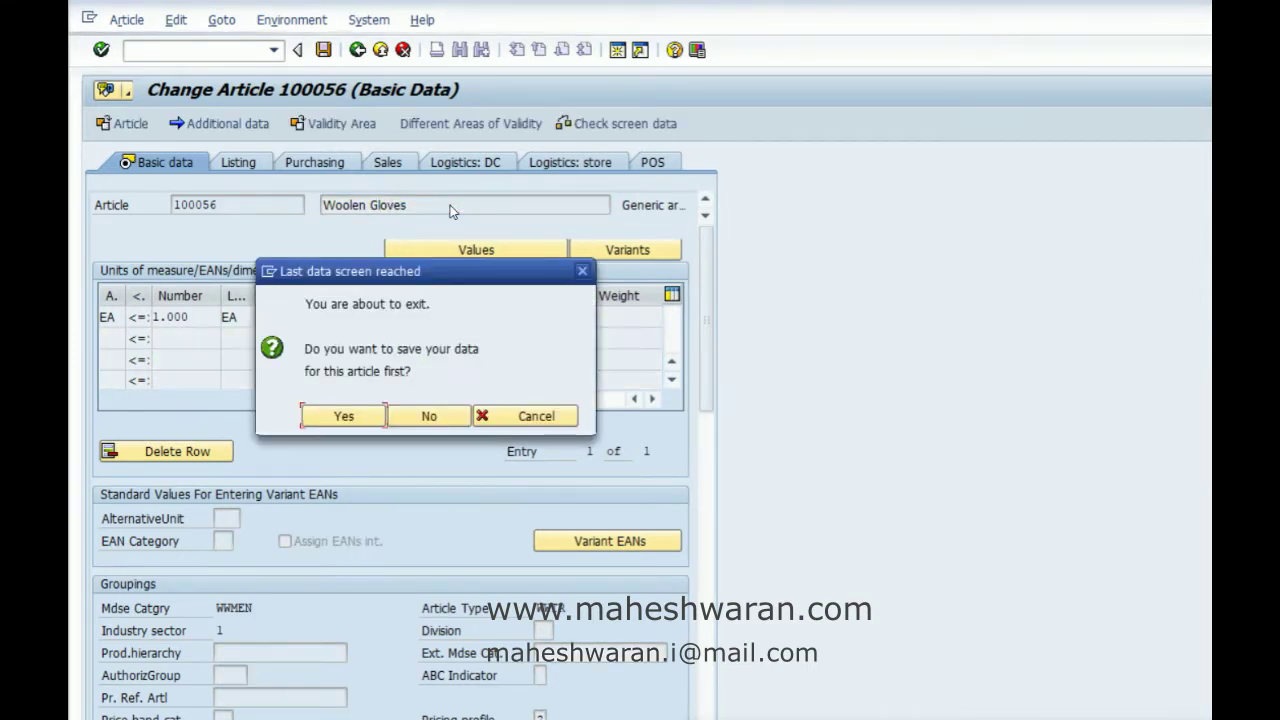
pyautogui.click(343, 416)
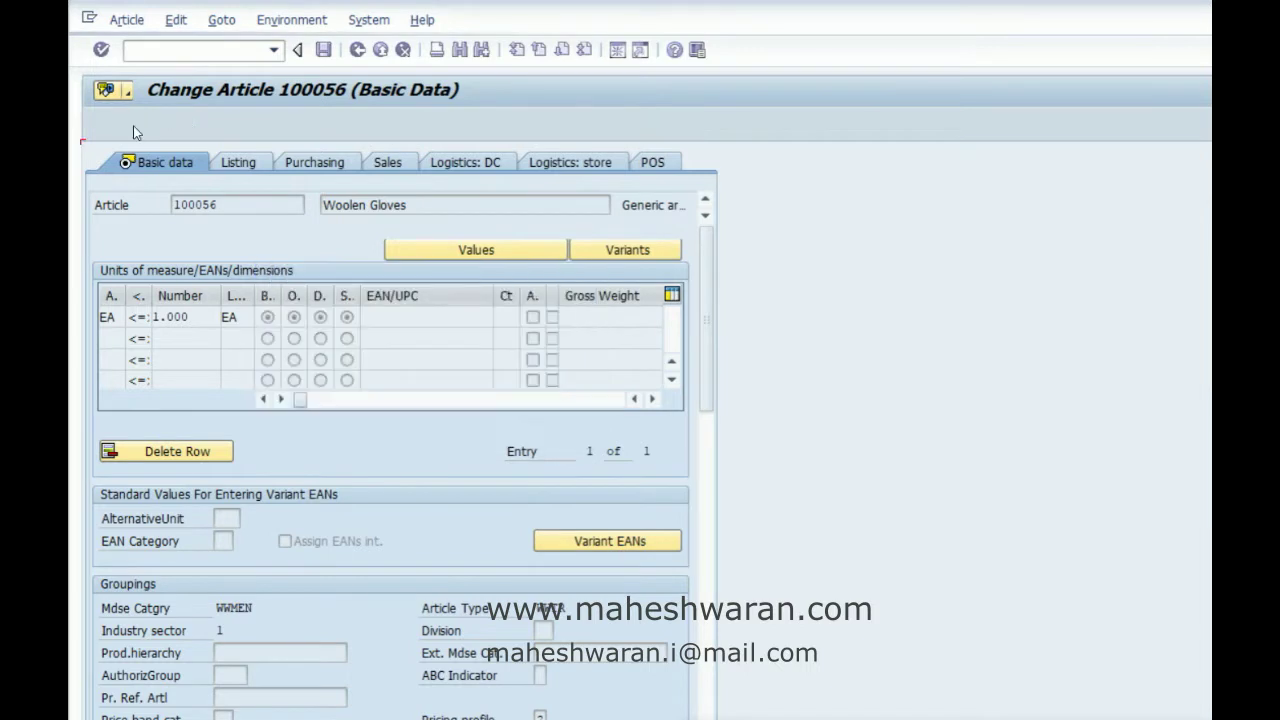
# Review the Listing and Purchasing views of article 100056, including the purchasing conditions
pyautogui.click(236, 164)
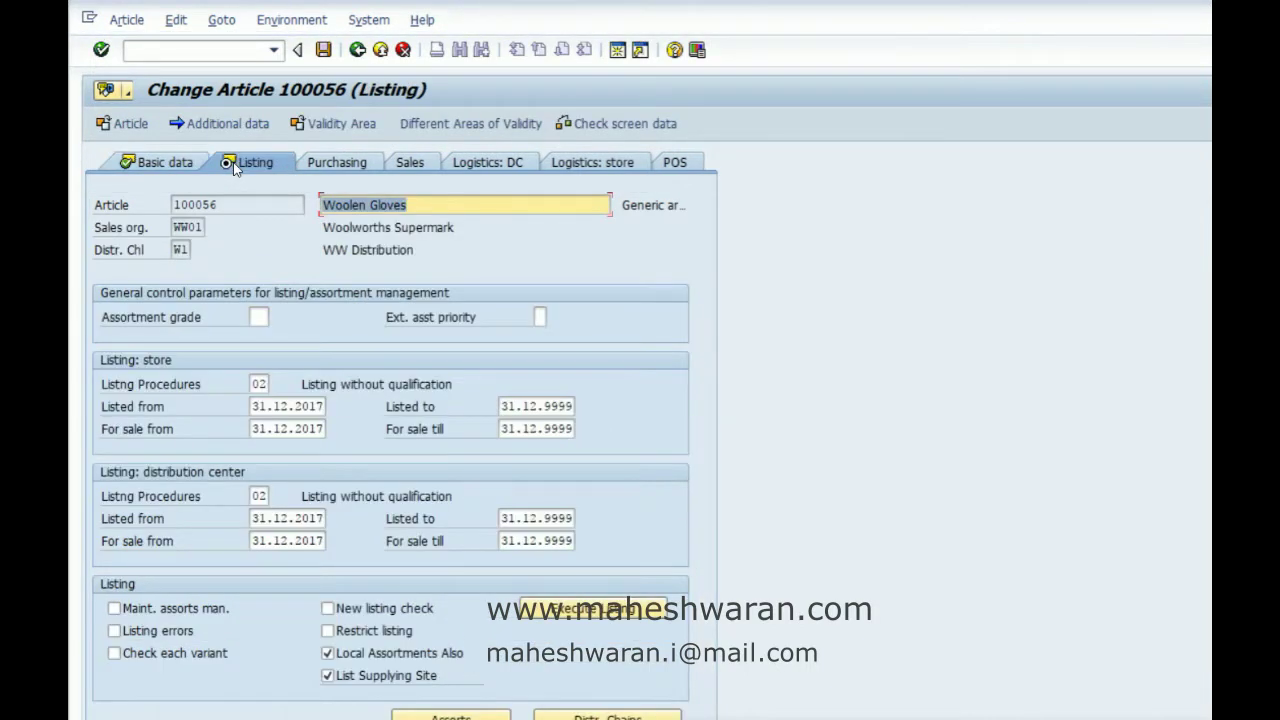
pyautogui.click(325, 162)
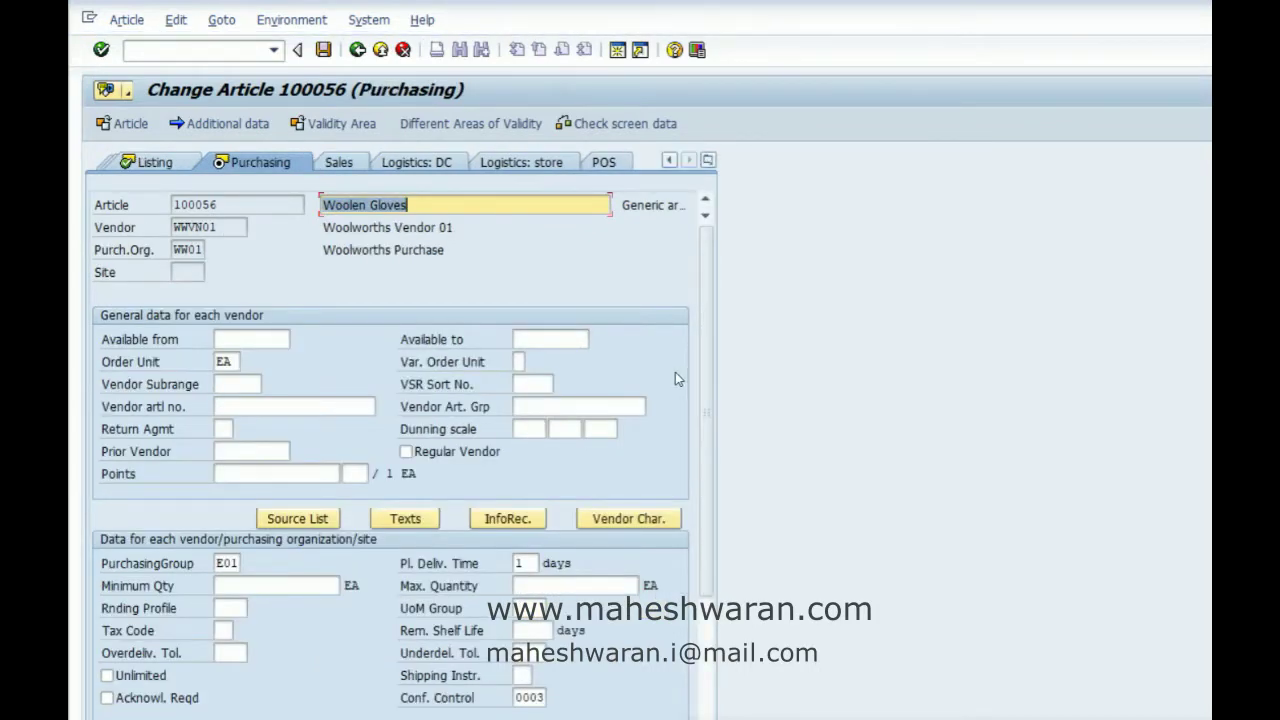
pyautogui.moveTo(705, 306); pyautogui.dragTo(718, 512)
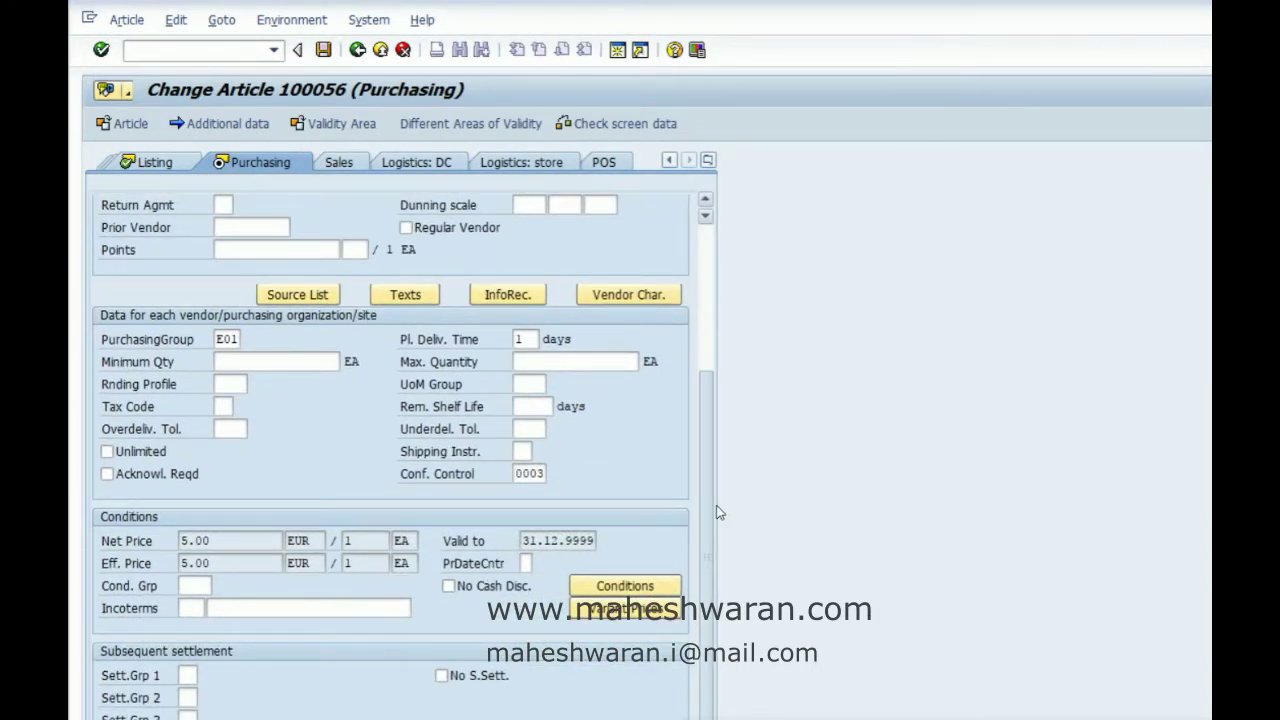
pyautogui.moveTo(718, 512); pyautogui.dragTo(718, 367)
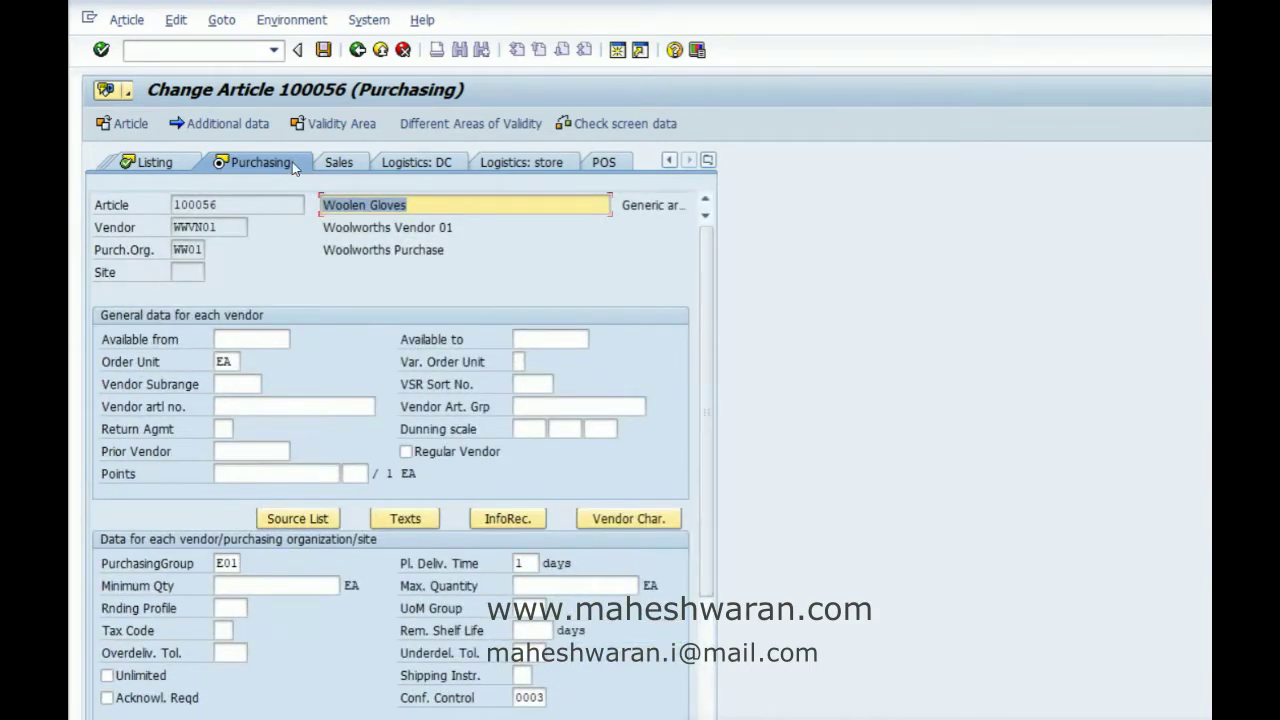
# In the Sales view, set the vendor in the sales price purchasing data to WWVN01
pyautogui.click(340, 166)
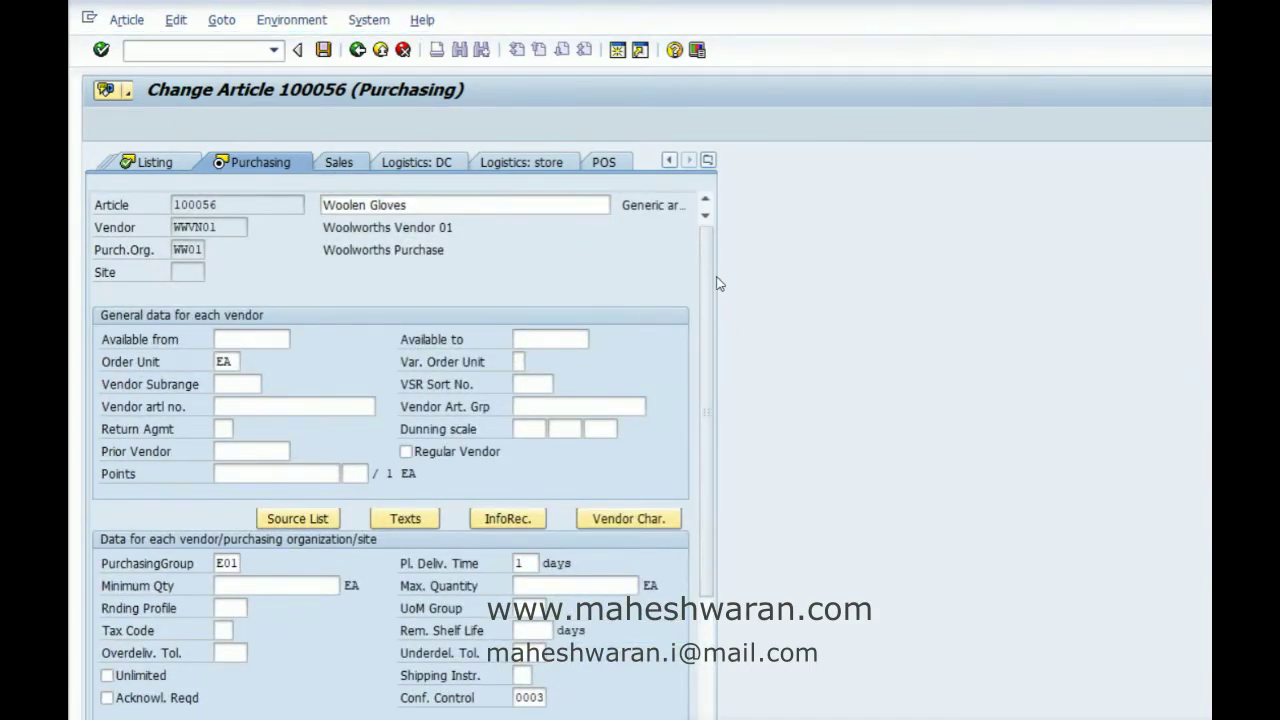
pyautogui.scroll(-2, 708, 357)
pyautogui.scroll(-3, 708, 351)
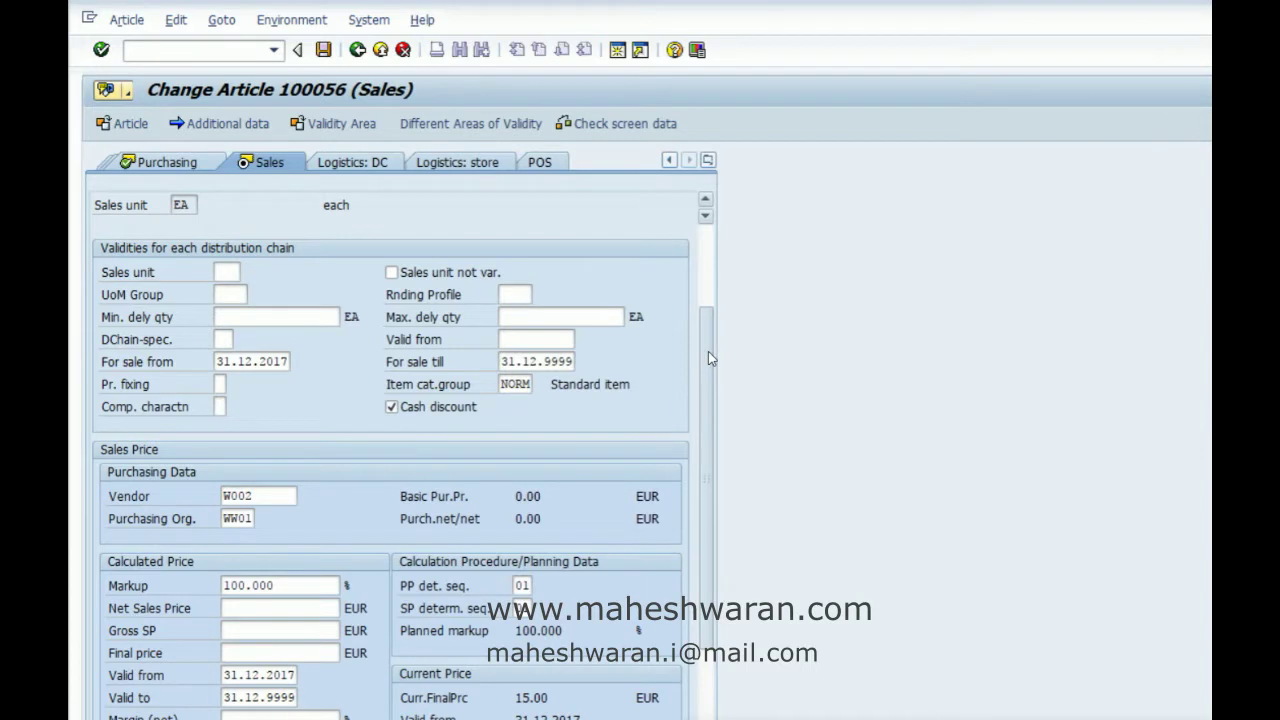
pyautogui.click(279, 429)
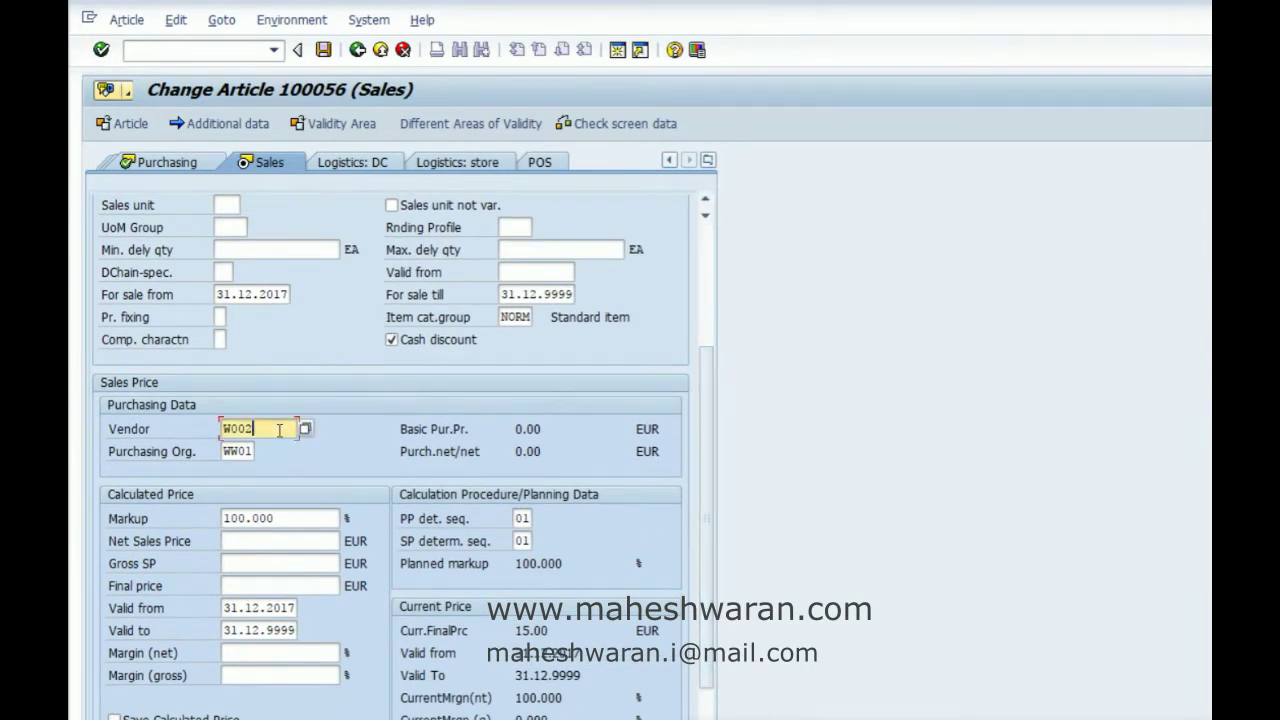
pyautogui.press('BackSpace')
pyautogui.press('BackSpace')
pyautogui.press('BackSpace')
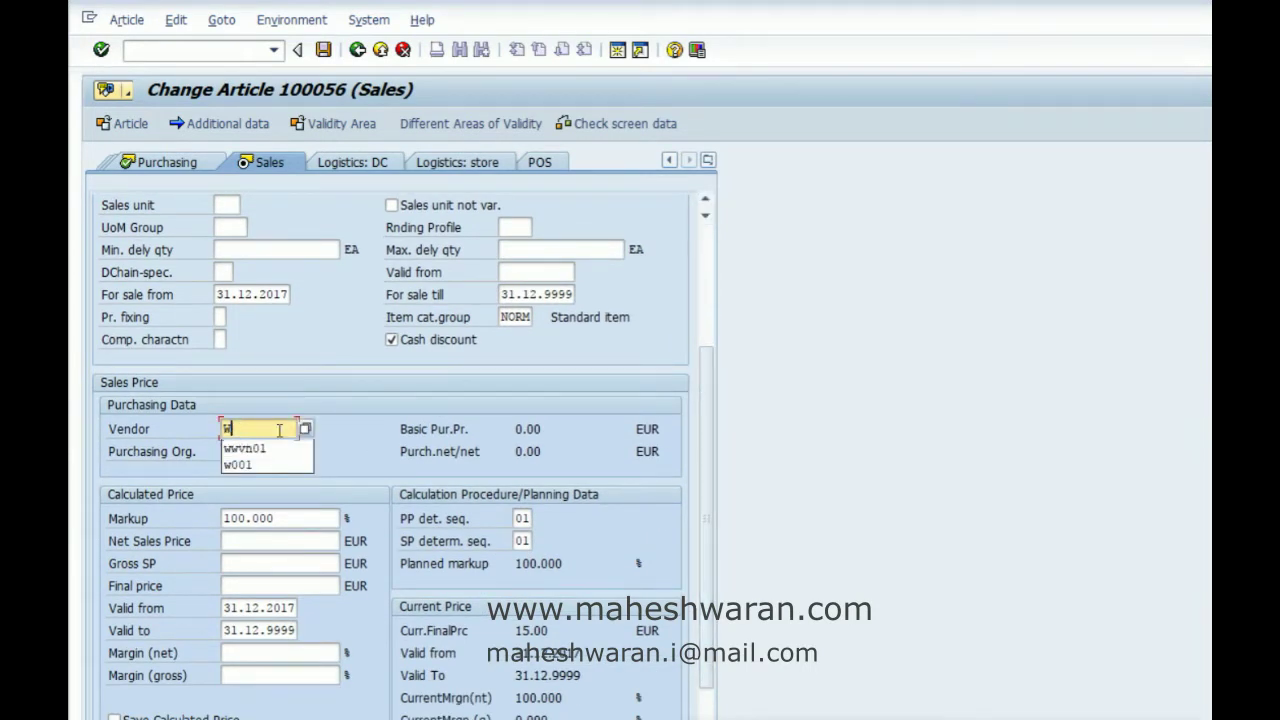
pyautogui.press('Down')
pyautogui.press('Return')
pyautogui.press('Return')
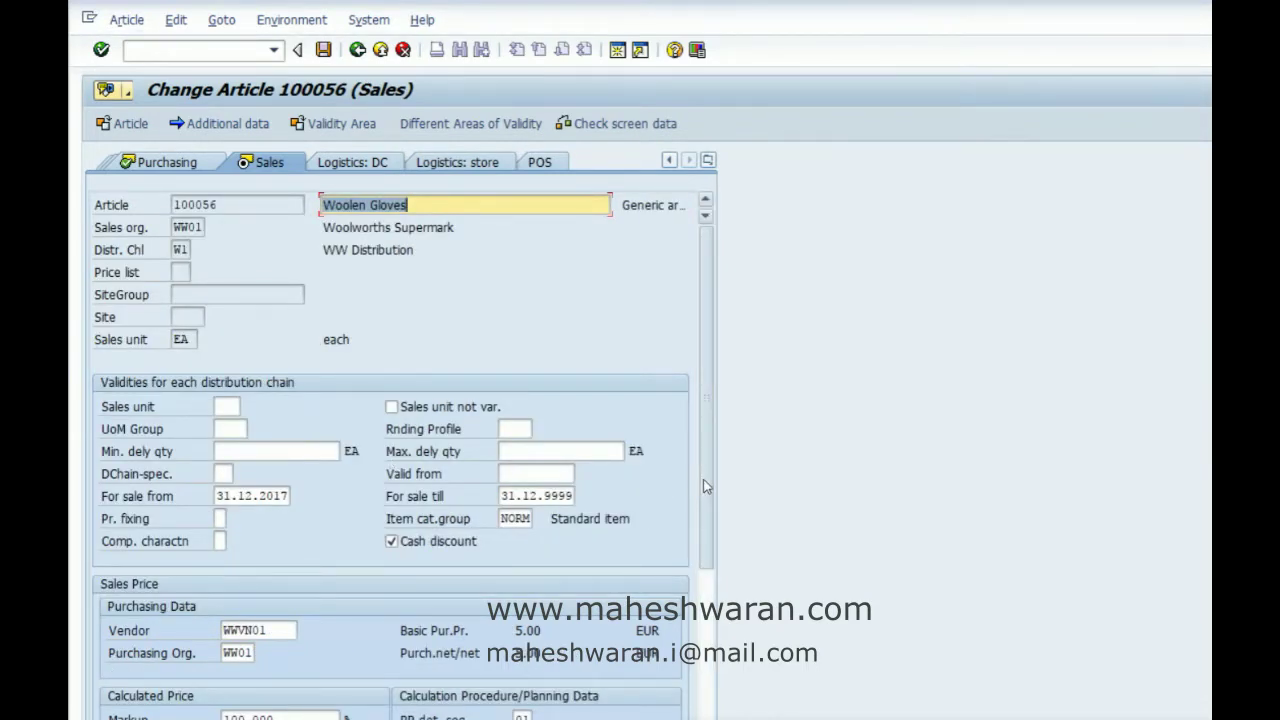
# Review the remaining Sales data and the Logistics: DC view of article 100056
pyautogui.moveTo(703, 486); pyautogui.dragTo(703, 597)
pyautogui.press('Return')
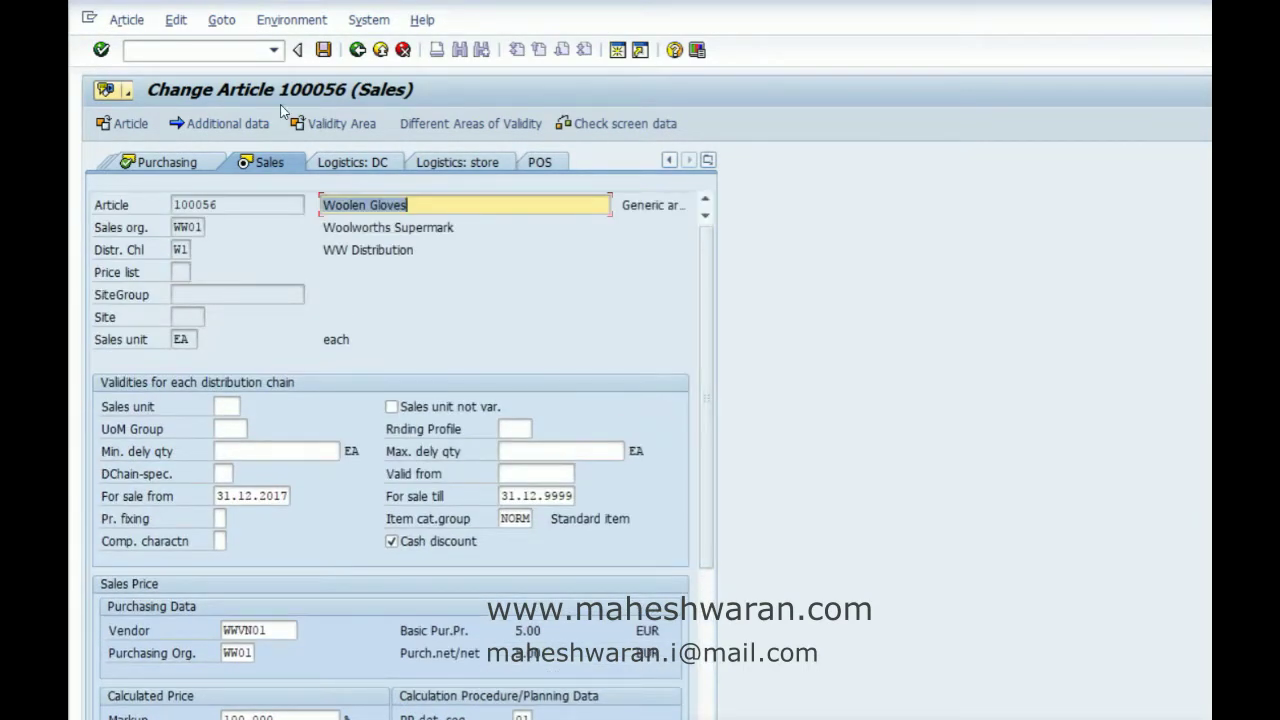
pyautogui.click(338, 160)
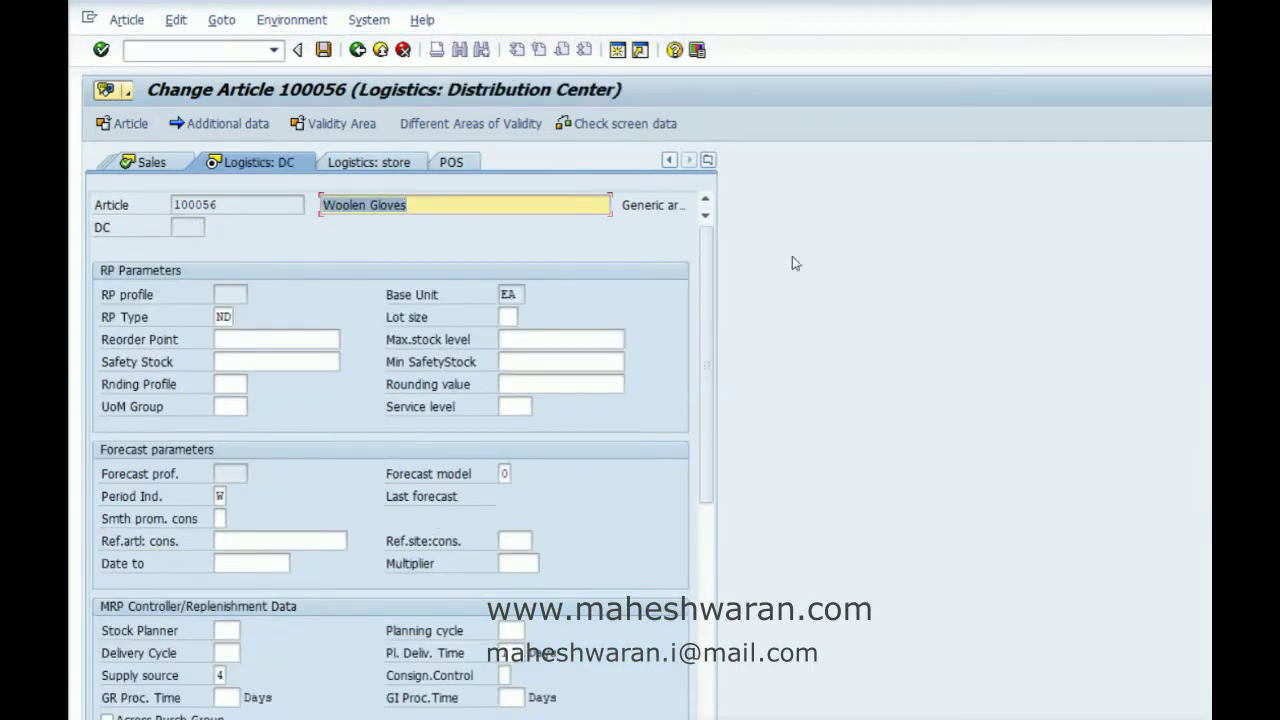
pyautogui.moveTo(710, 248); pyautogui.dragTo(713, 513)
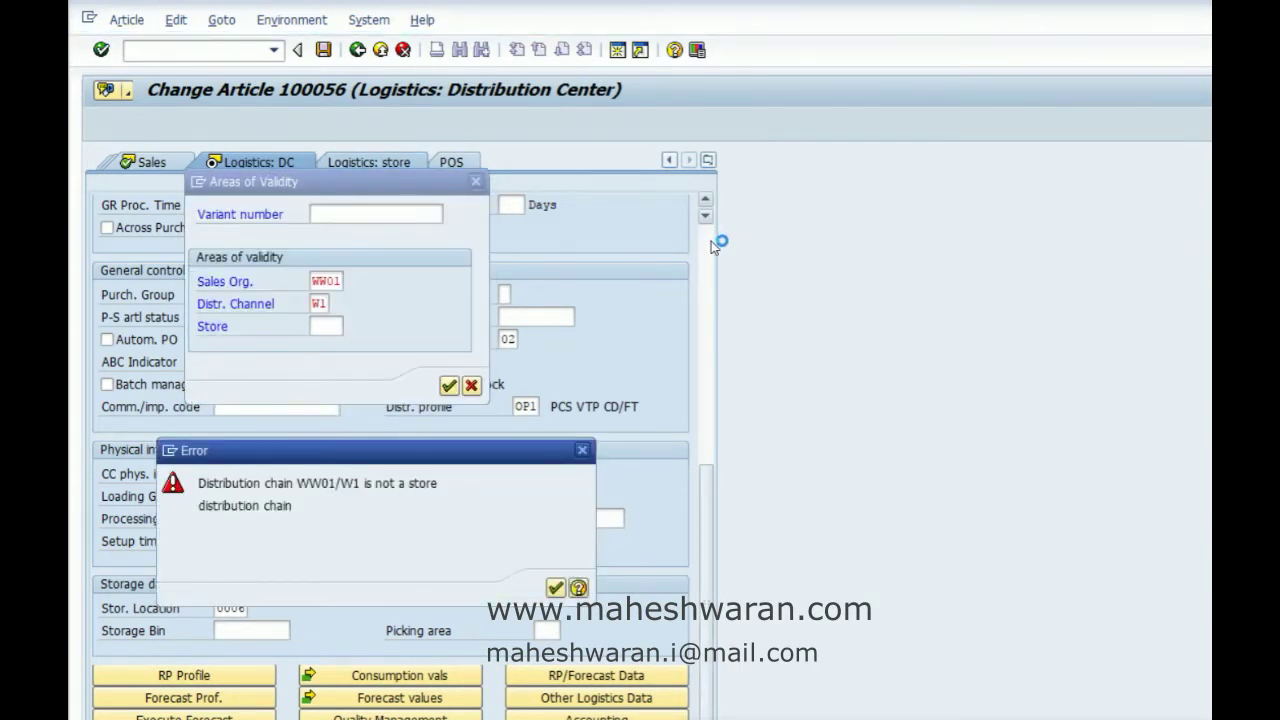
# Clear the sales organization and distribution channel from the areas of validity and open the Logistics: Store view
pyautogui.click(553, 586)
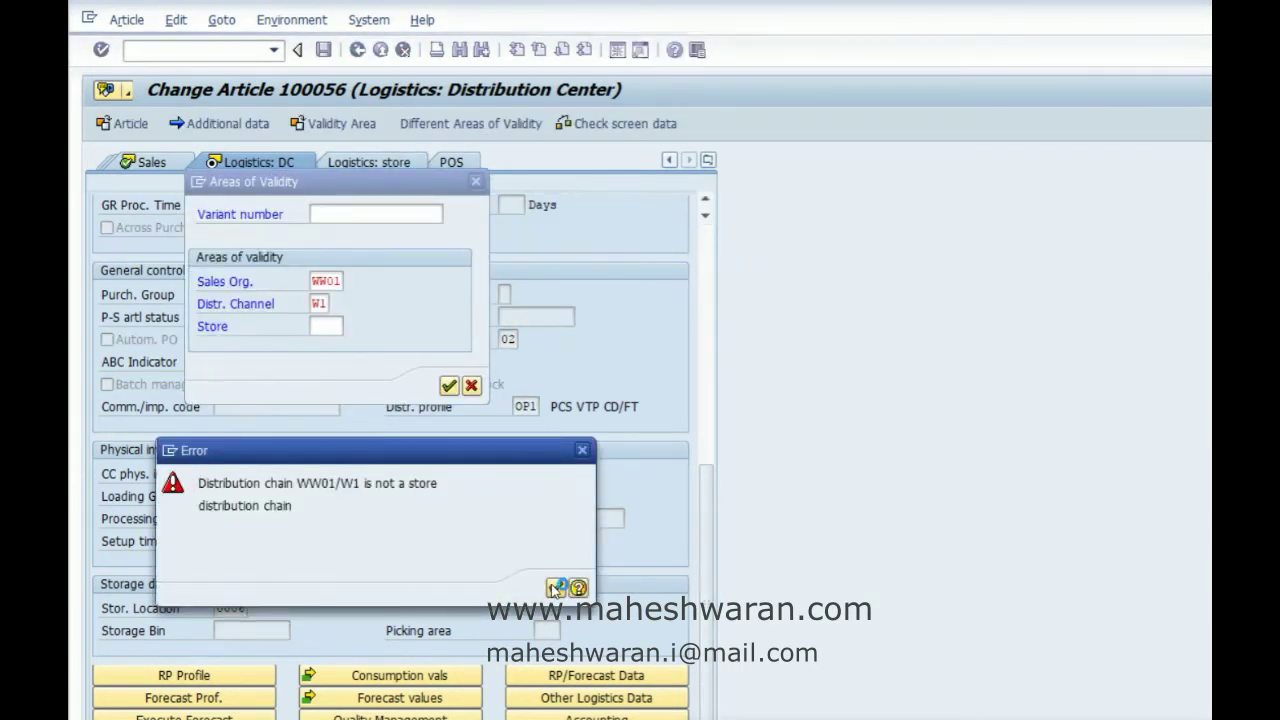
pyautogui.press('Delete')
pyautogui.press('Tab')
pyautogui.press('Delete')
pyautogui.press('Return')
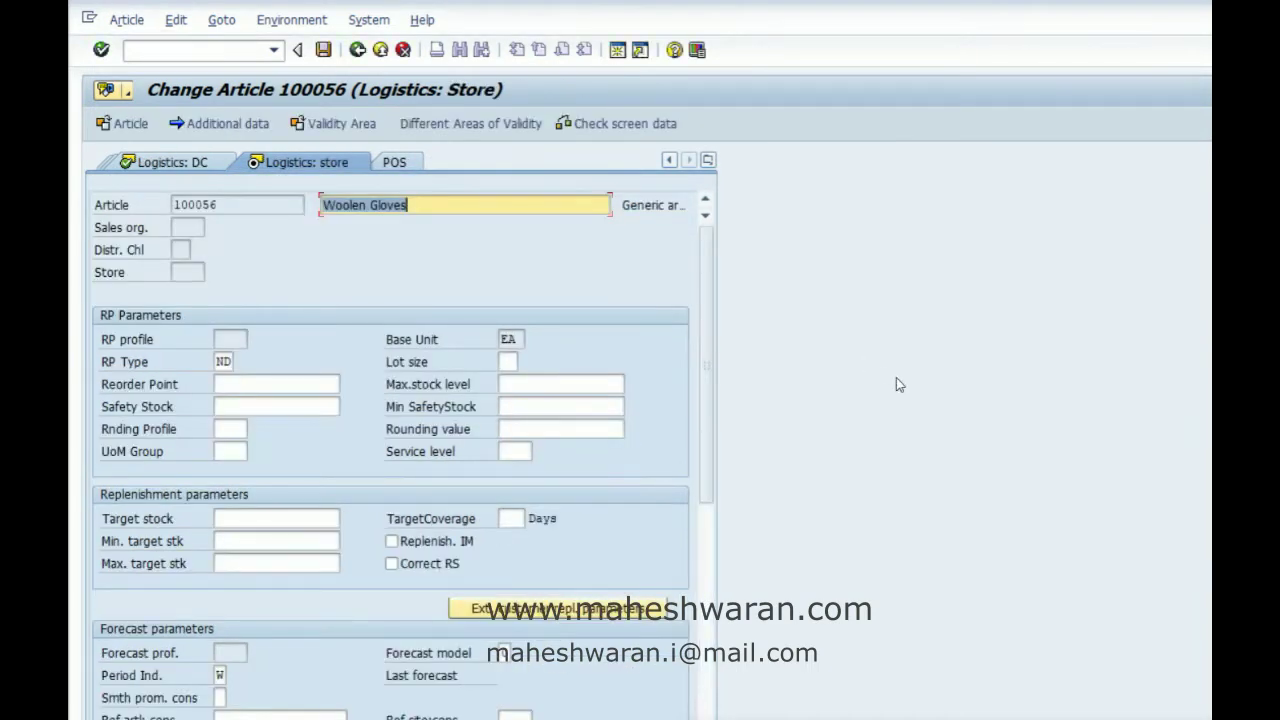
# Go through the Logistics: Store and POS views, save article 100056 and exit to the SAP Easy Access menu
pyautogui.moveTo(705, 305); pyautogui.dragTo(712, 234)
pyautogui.click(384, 164)
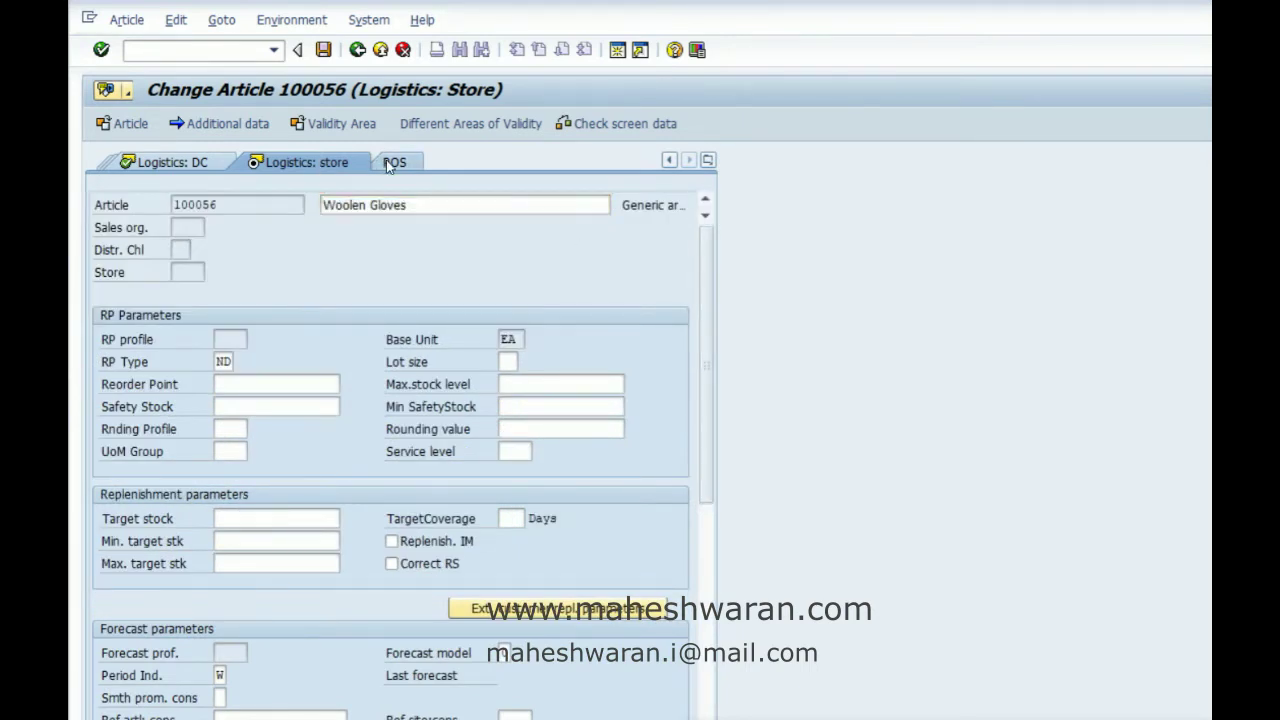
pyautogui.click(323, 50)
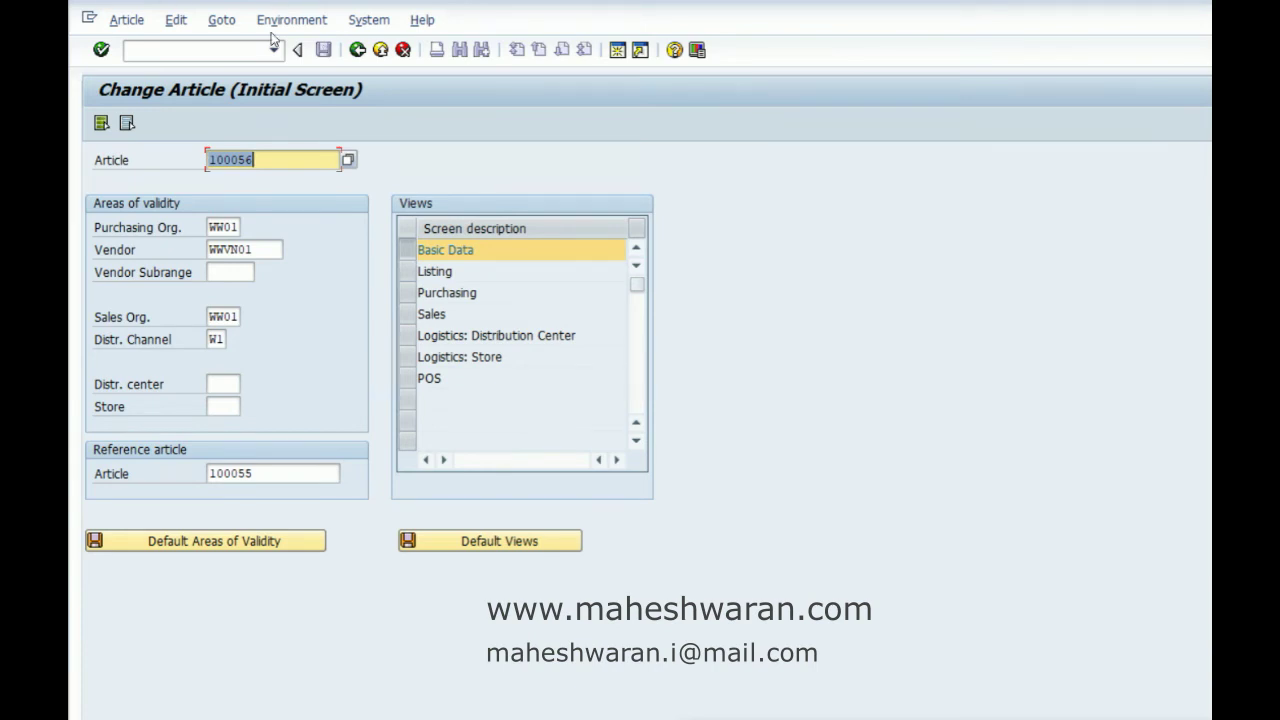
pyautogui.click(402, 51)
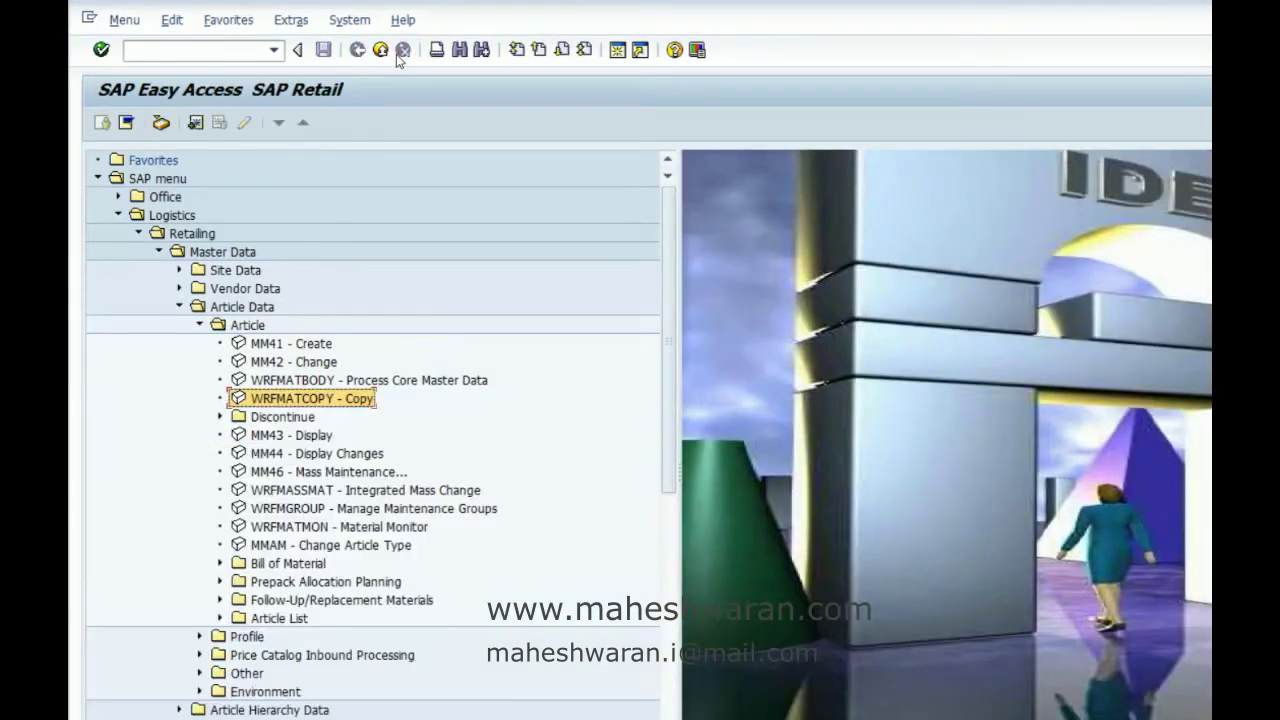